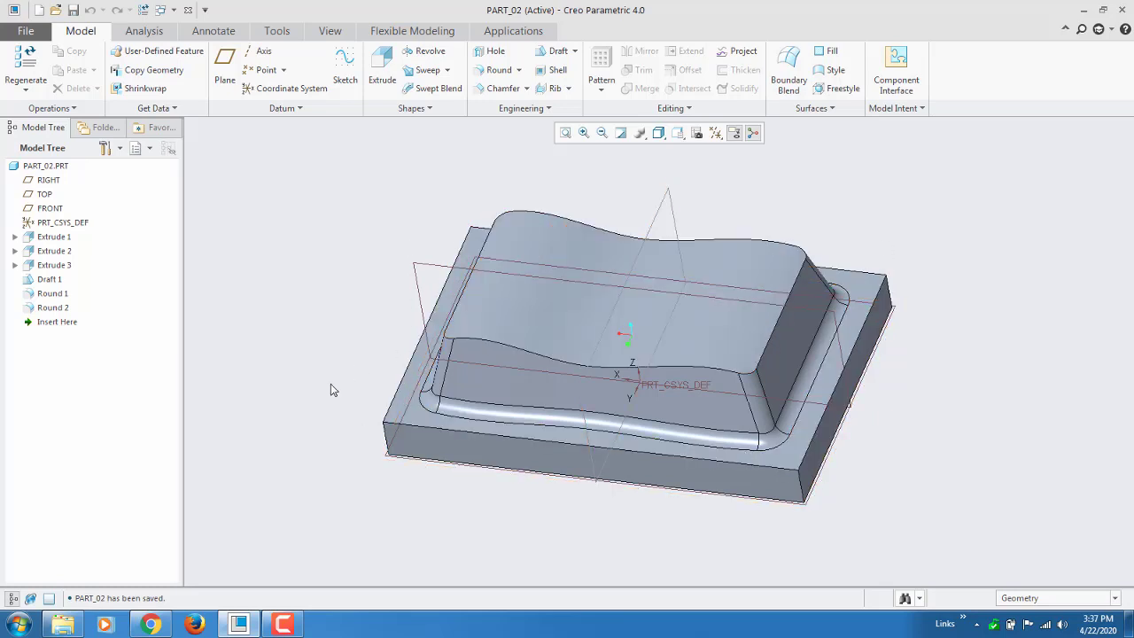
pyautogui.moveTo(338, 390)
pyautogui.mouseDown(button='middle')
pyautogui.moveTo(337, 441)
pyautogui.moveTo(350, 398)
pyautogui.moveTo(374, 391)
pyautogui.moveTo(347, 438)
pyautogui.moveTo(357, 407)
pyautogui.moveTo(380, 395)
pyautogui.moveTo(375, 453)
pyautogui.moveTo(342, 346)
pyautogui.moveTo(352, 366)
pyautogui.moveTo(372, 362)
pyautogui.mouseUp(button='middle')
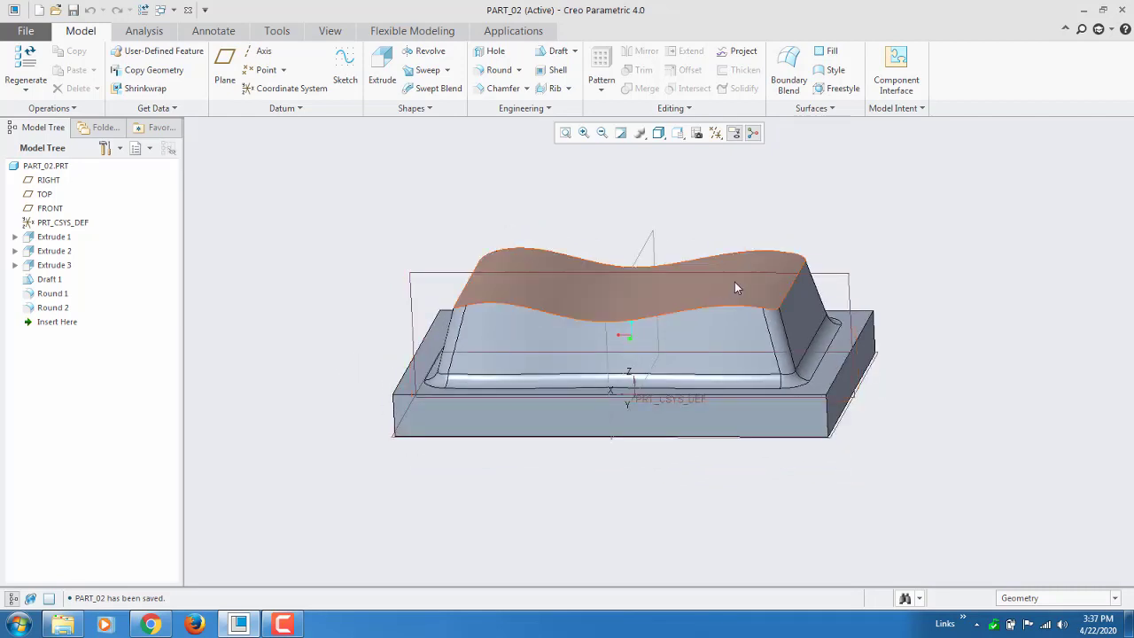
pyautogui.moveTo(734, 287)
pyautogui.mouseDown(button='middle')
pyautogui.moveTo(638, 314)
pyautogui.moveTo(633, 399)
pyautogui.moveTo(630, 381)
pyautogui.mouseUp(button='middle')
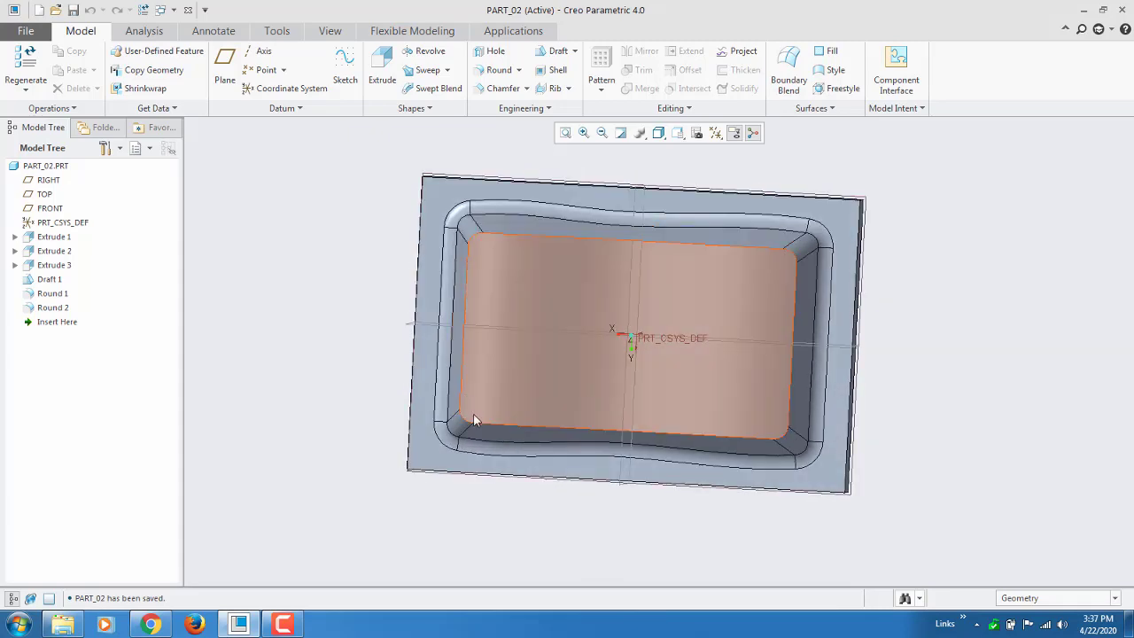
pyautogui.hotkey('ctrl', 'd')
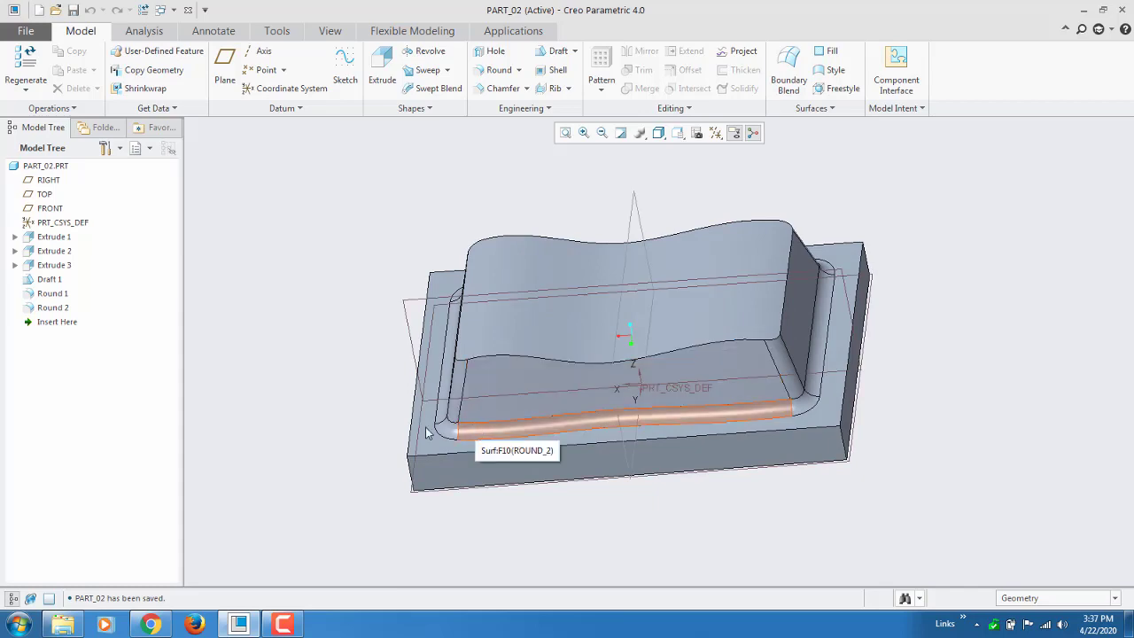
pyautogui.moveTo(441, 431); pyautogui.dragTo(443, 395, button='middle')
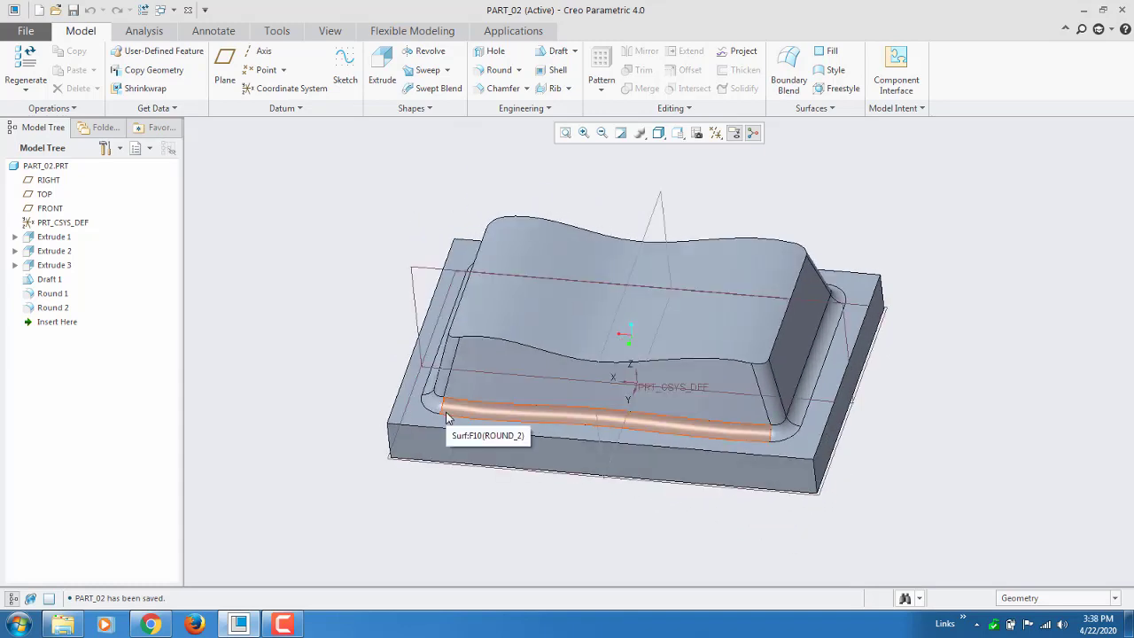
# Create a manufacturing NC assembly named part_02, using the mmns_mfg_nc template instead of the default one.
pyautogui.click(40, 12)
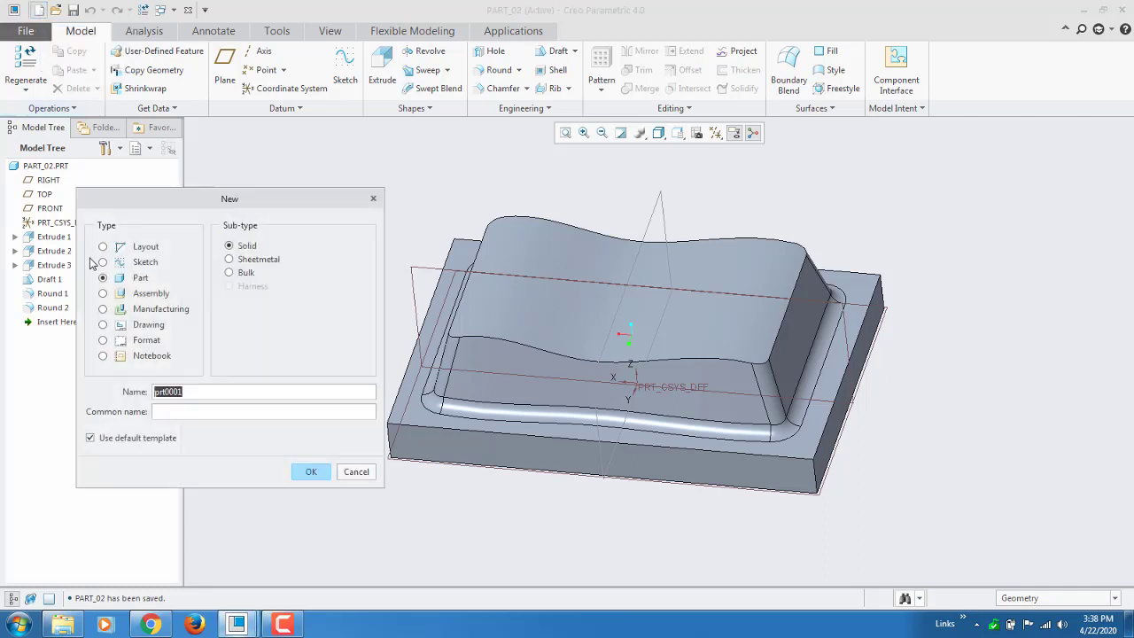
pyautogui.click(150, 312)
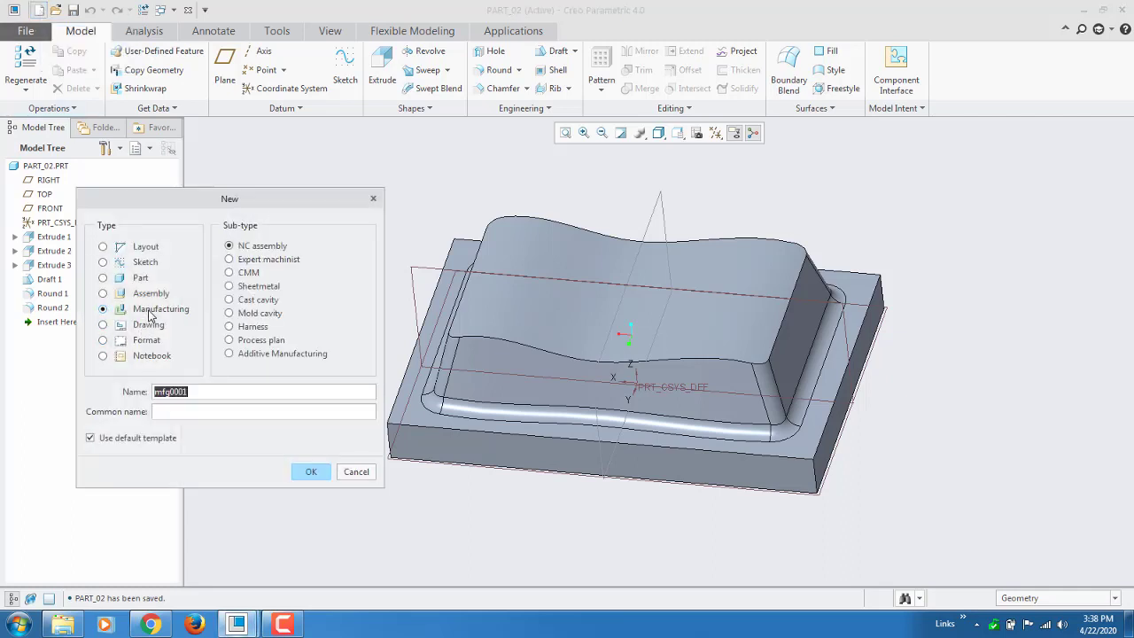
pyautogui.click(122, 440)
pyautogui.moveTo(139, 392); pyautogui.dragTo(77, 398)
pyautogui.write('oa')
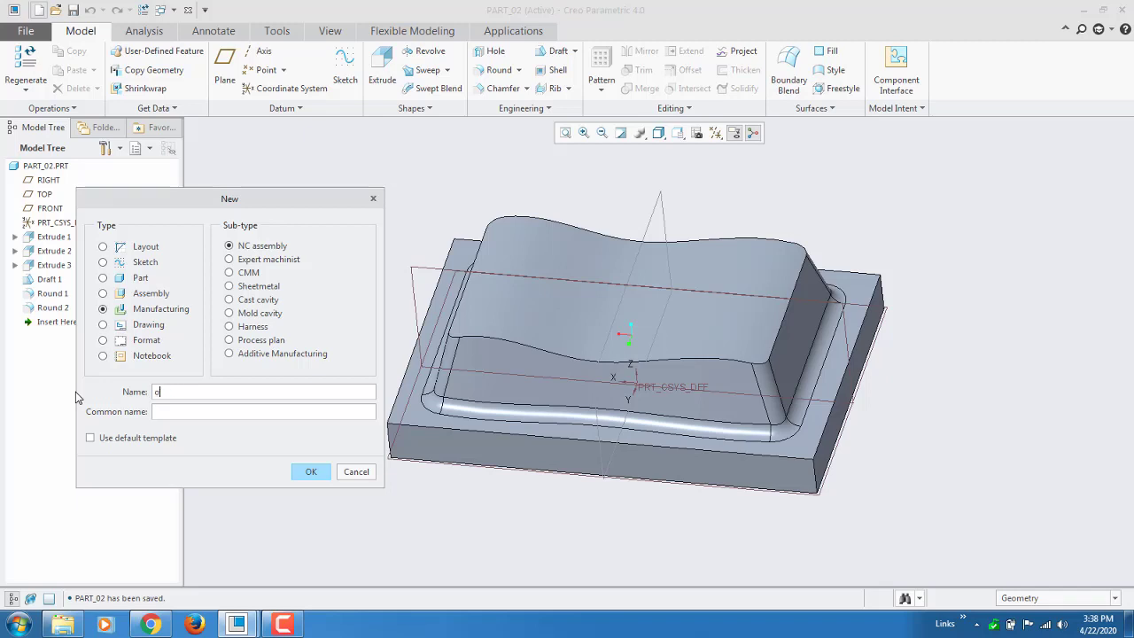
pyautogui.press('BackSpace')
pyautogui.write('part_02')
pyautogui.press('Return')
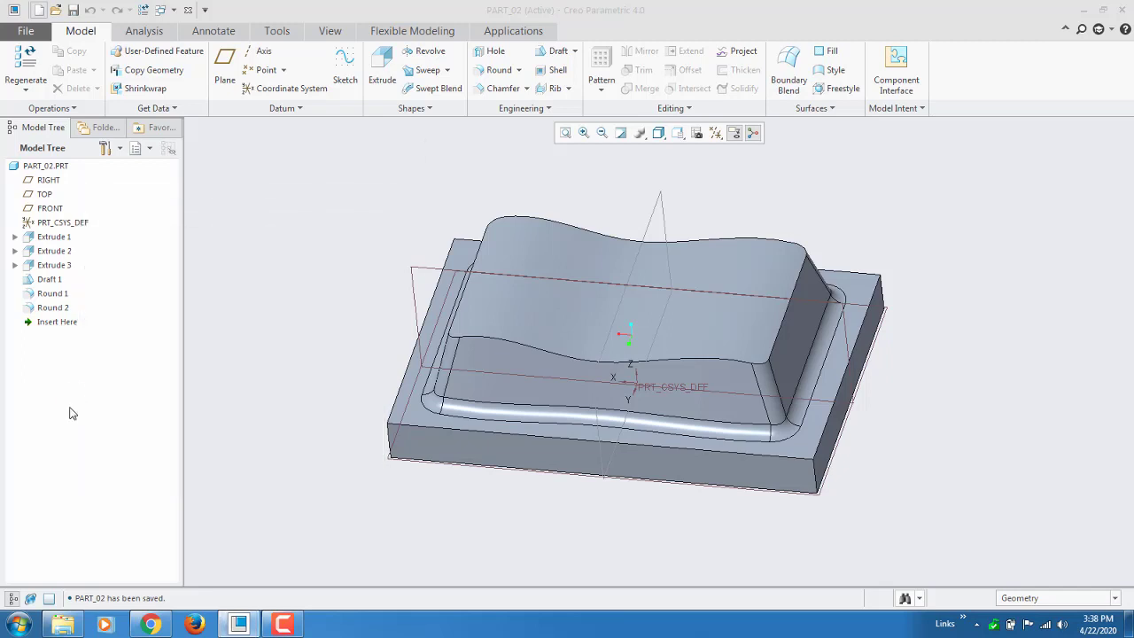
pyautogui.click(443, 264)
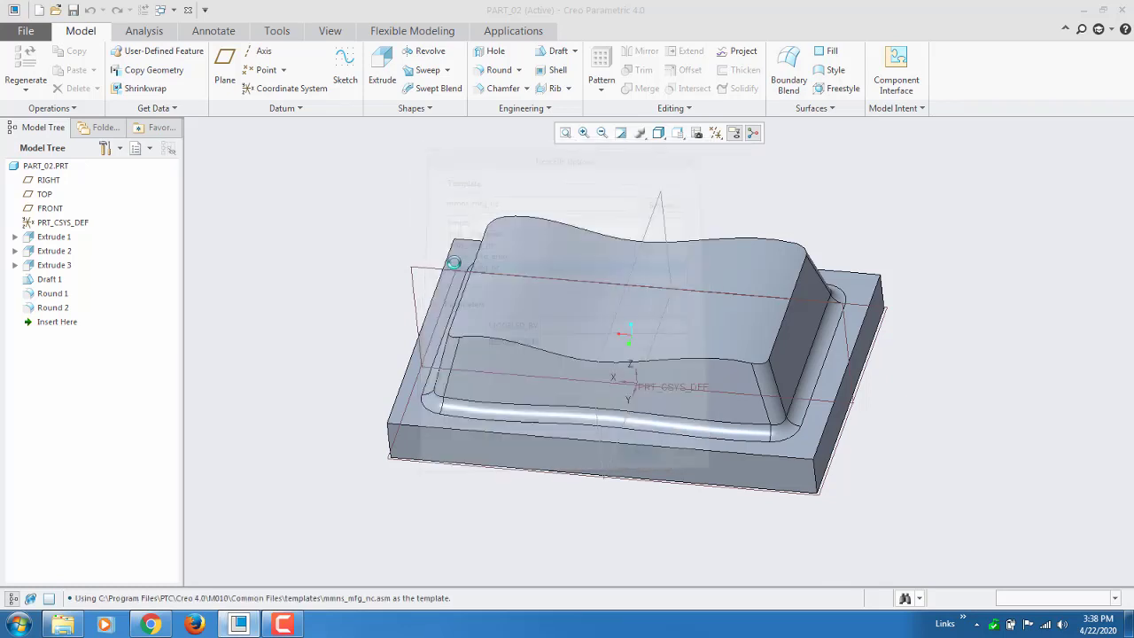
pyautogui.press('Return')
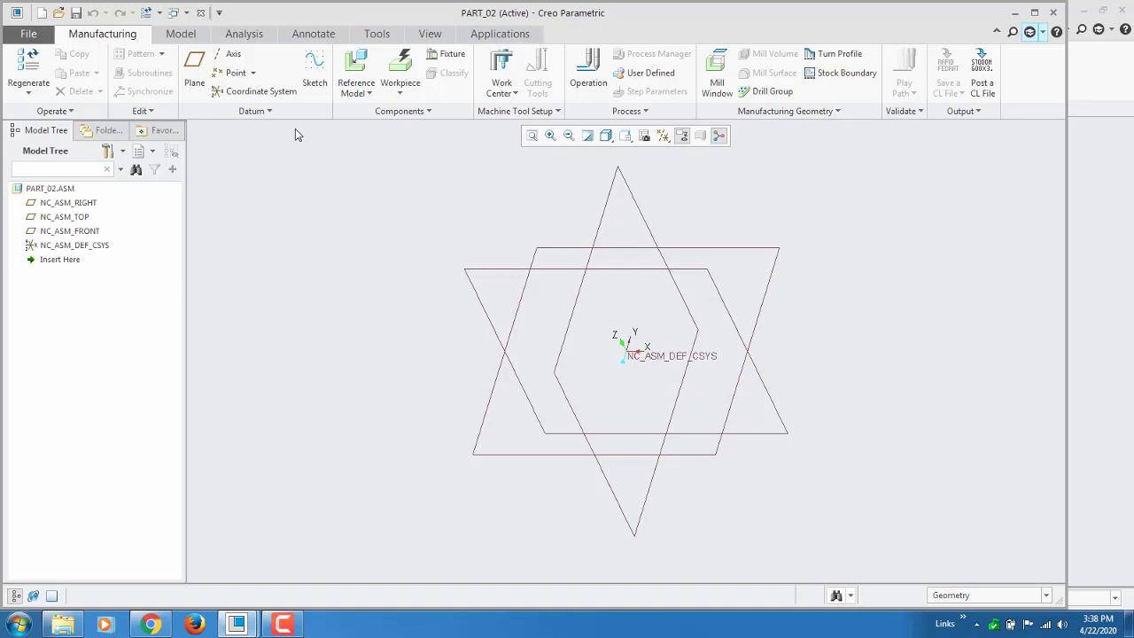
# Insert part_02.prt as the reference model and place it with the Default constraint.
pyautogui.click(356, 66)
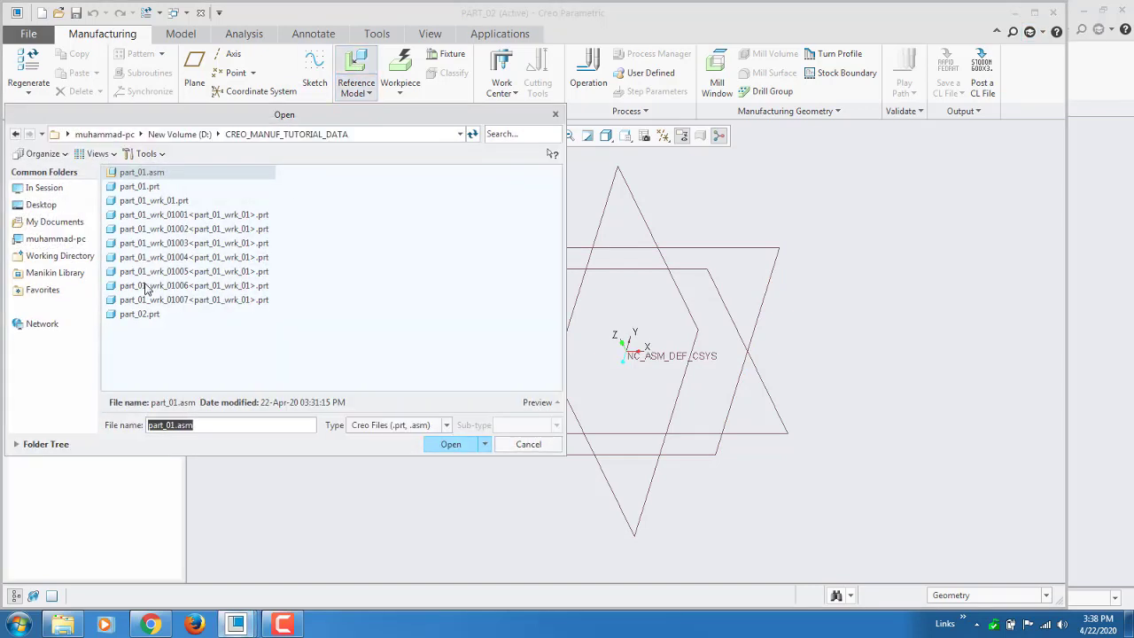
pyautogui.click(142, 314)
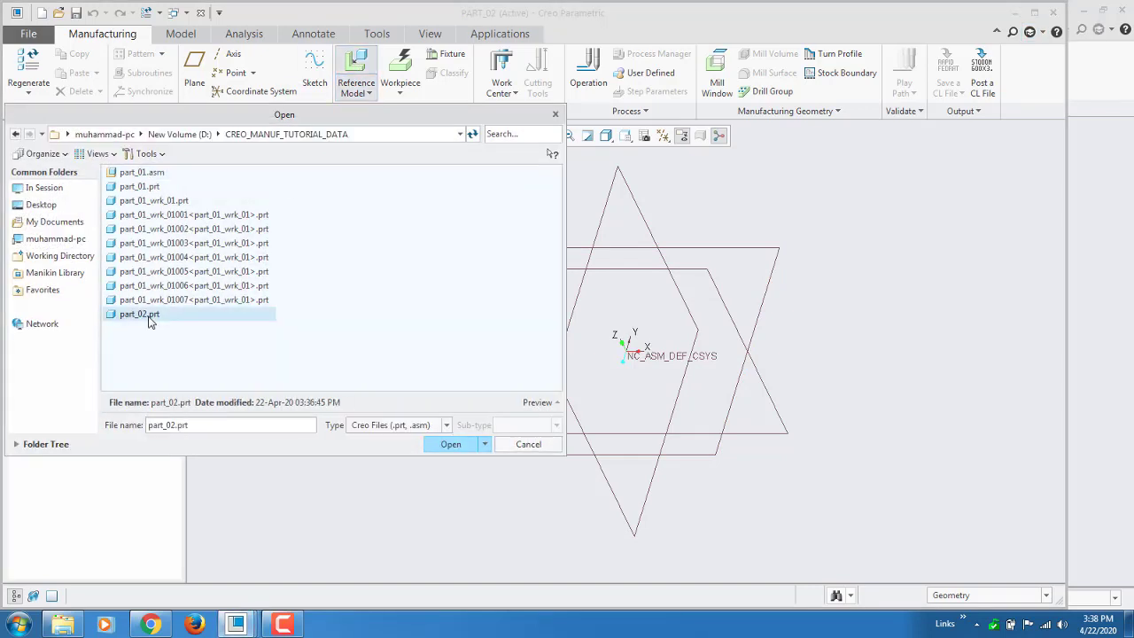
pyautogui.click(452, 445)
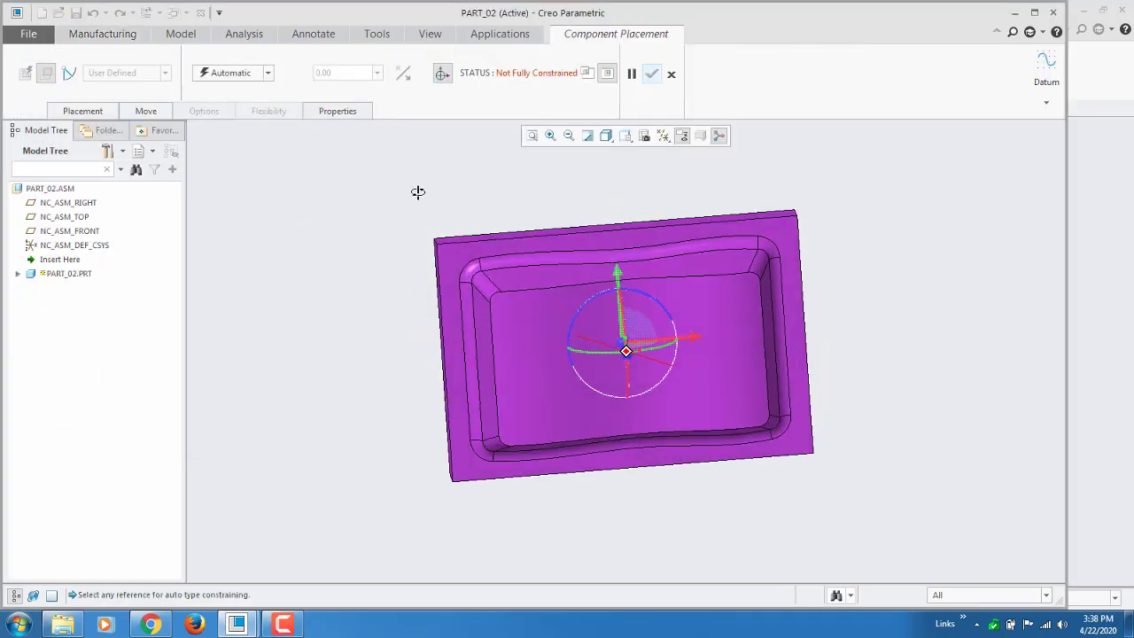
pyautogui.moveTo(418, 192); pyautogui.dragTo(320, 105, button='middle')
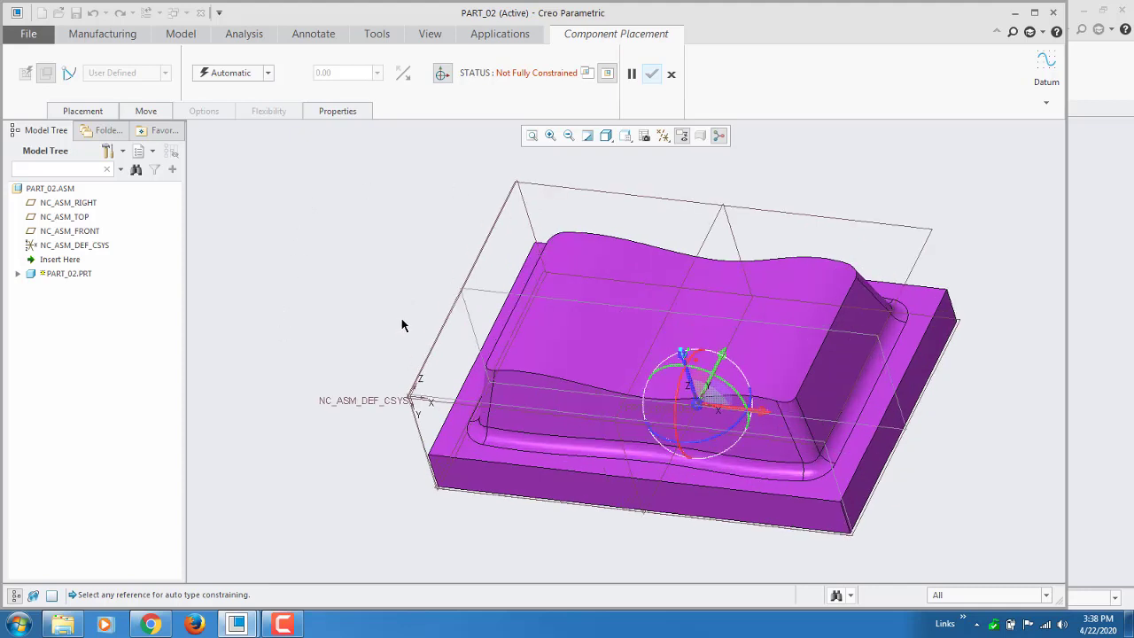
pyautogui.scroll(-2, 406, 318)
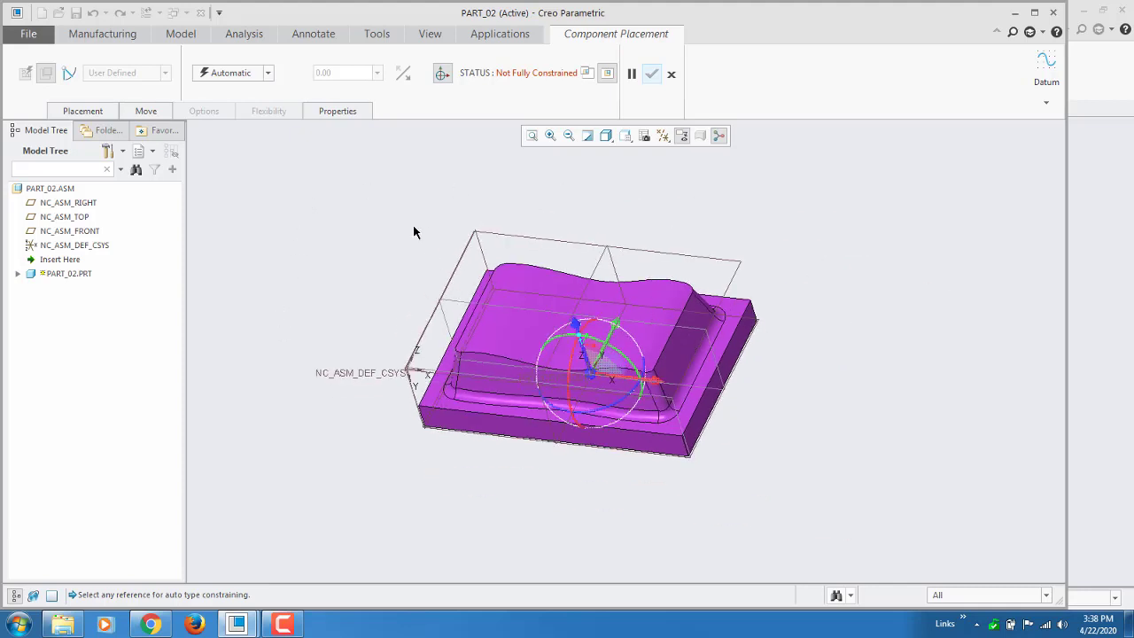
pyautogui.click(269, 75)
pyautogui.click(223, 216)
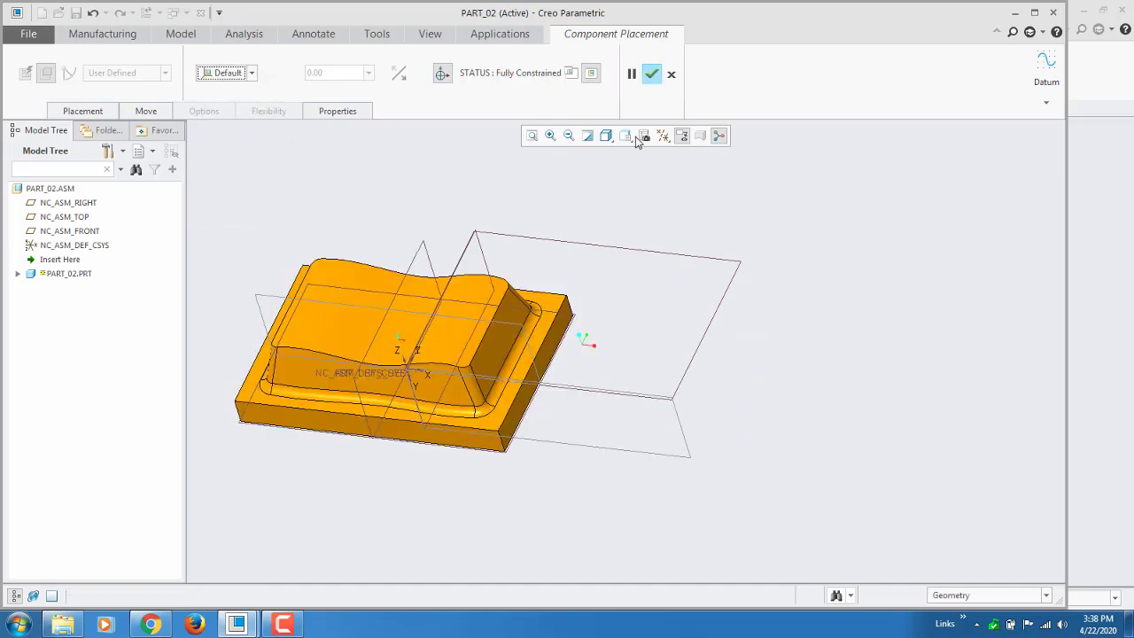
pyautogui.click(651, 74)
pyautogui.scroll(-3, 735, 371)
pyautogui.scroll(4, 837, 439)
pyautogui.scroll(-2, 404, 444)
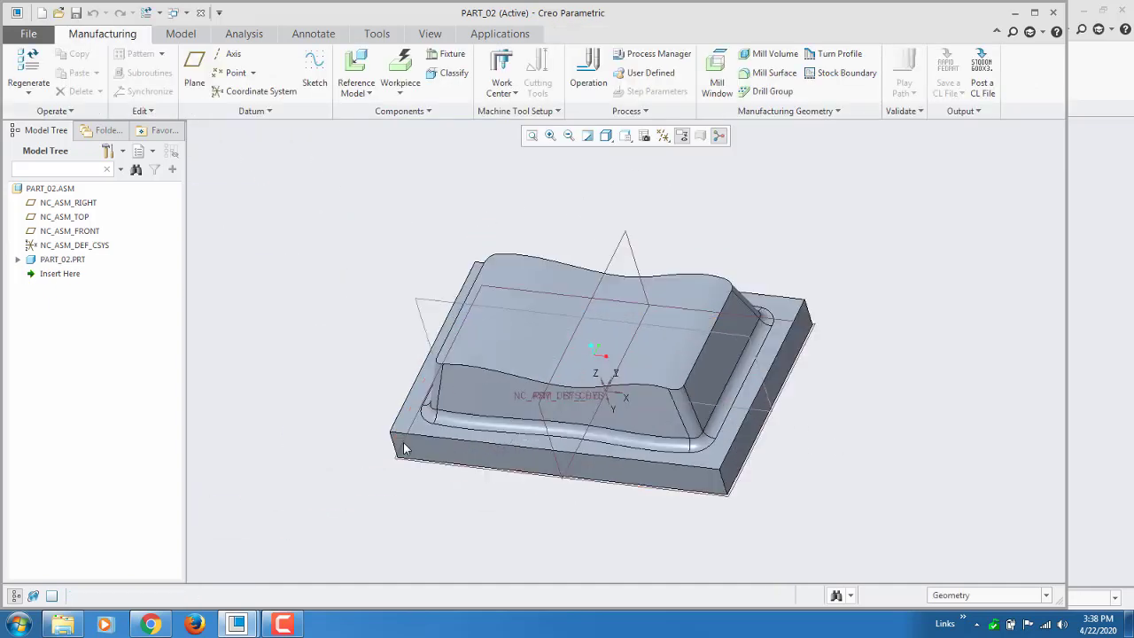
# Expand PART_02.PRT and select its RIGHT, TOP and FRONT planes together with the PRT_CSYS_DEF coordinate system.
pyautogui.scroll(-2, 404, 446)
pyautogui.moveTo(537, 344)
pyautogui.mouseDown(button='middle')
pyautogui.moveTo(539, 365)
pyautogui.moveTo(535, 350)
pyautogui.mouseUp(button='middle')
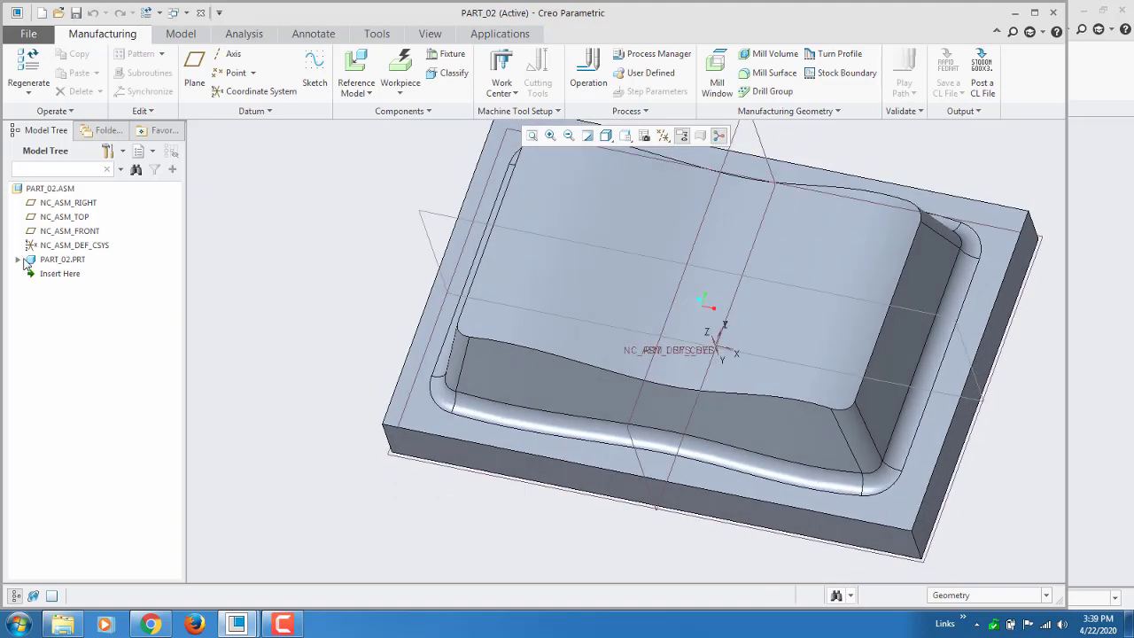
pyautogui.click(19, 260)
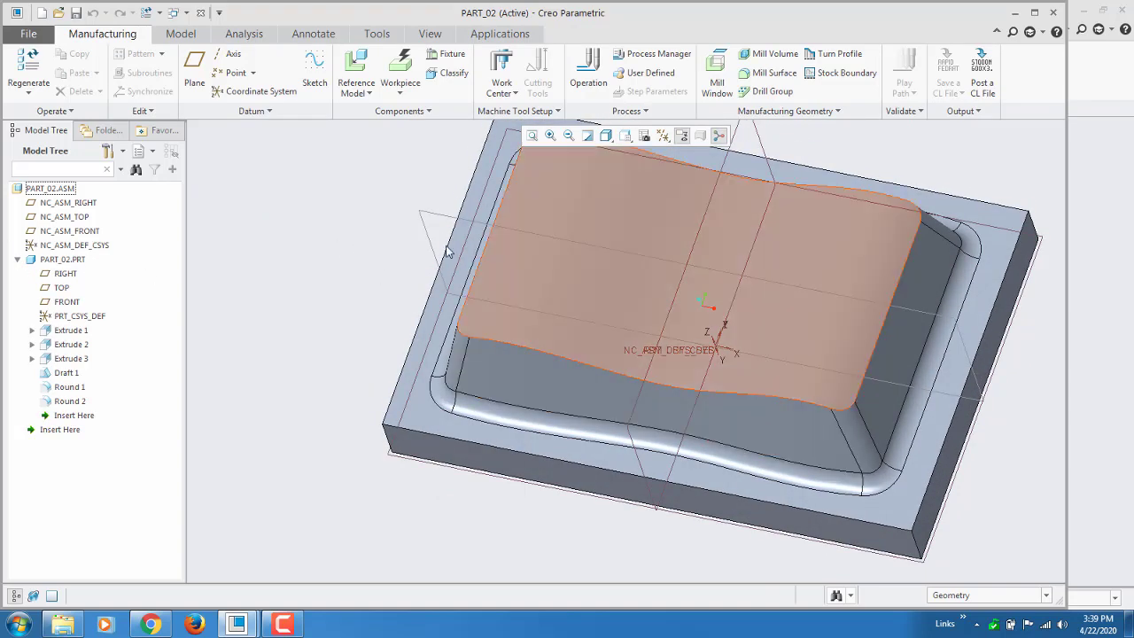
pyautogui.scroll(3, 385, 376)
pyautogui.moveTo(384, 375); pyautogui.dragTo(393, 355, button='middle')
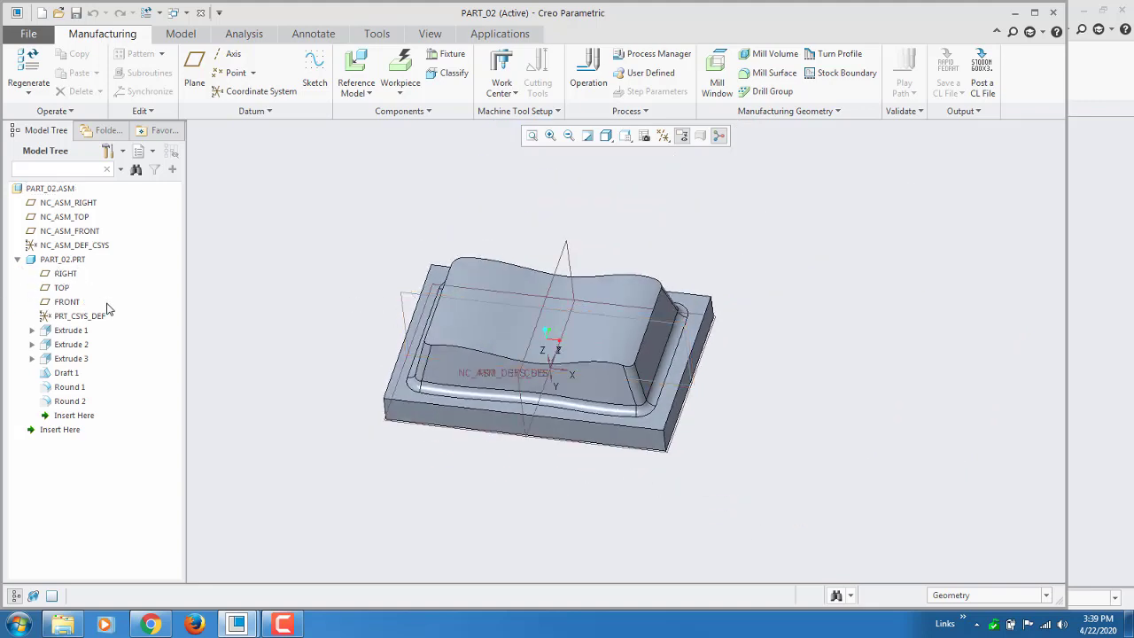
pyautogui.moveTo(307, 372); pyautogui.dragTo(392, 314, button='middle')
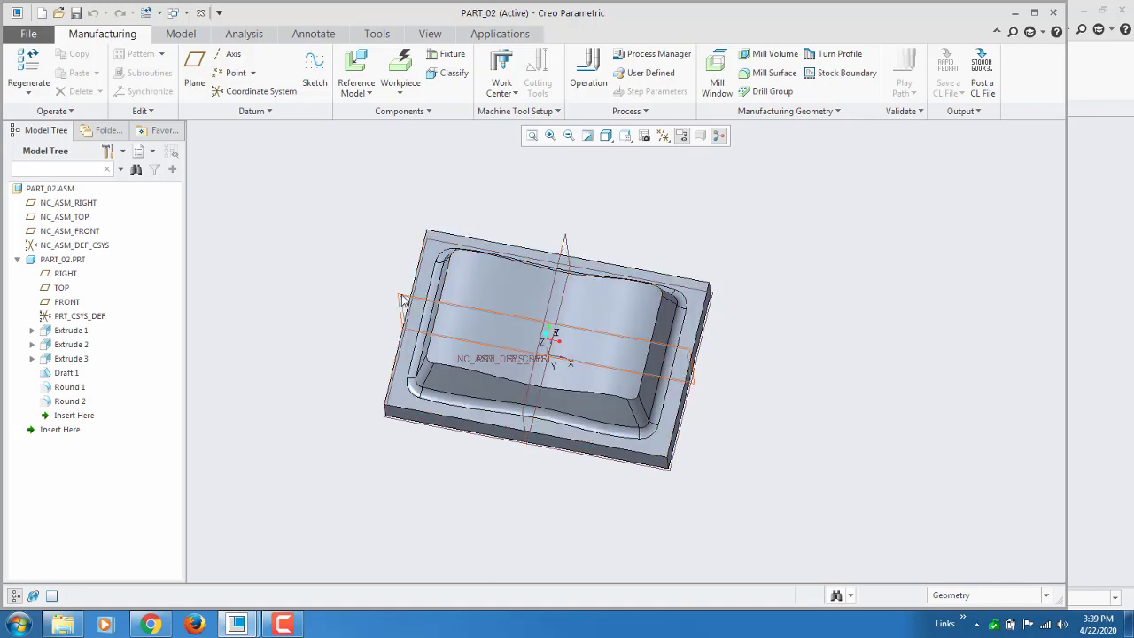
pyautogui.moveTo(403, 301); pyautogui.dragTo(390, 248, button='middle')
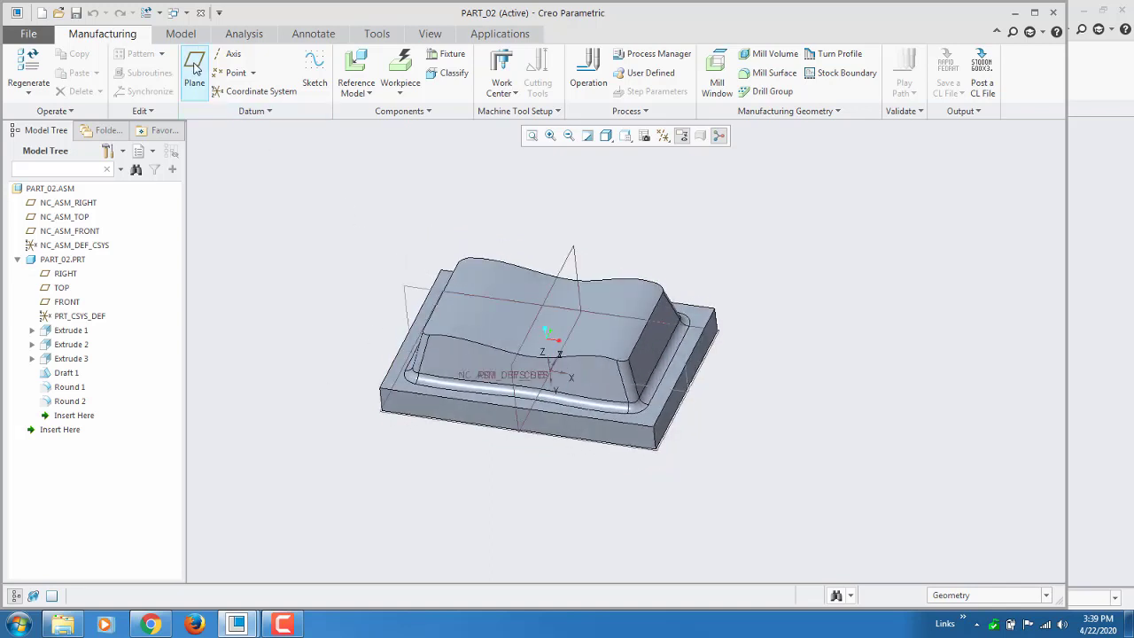
pyautogui.click(67, 319)
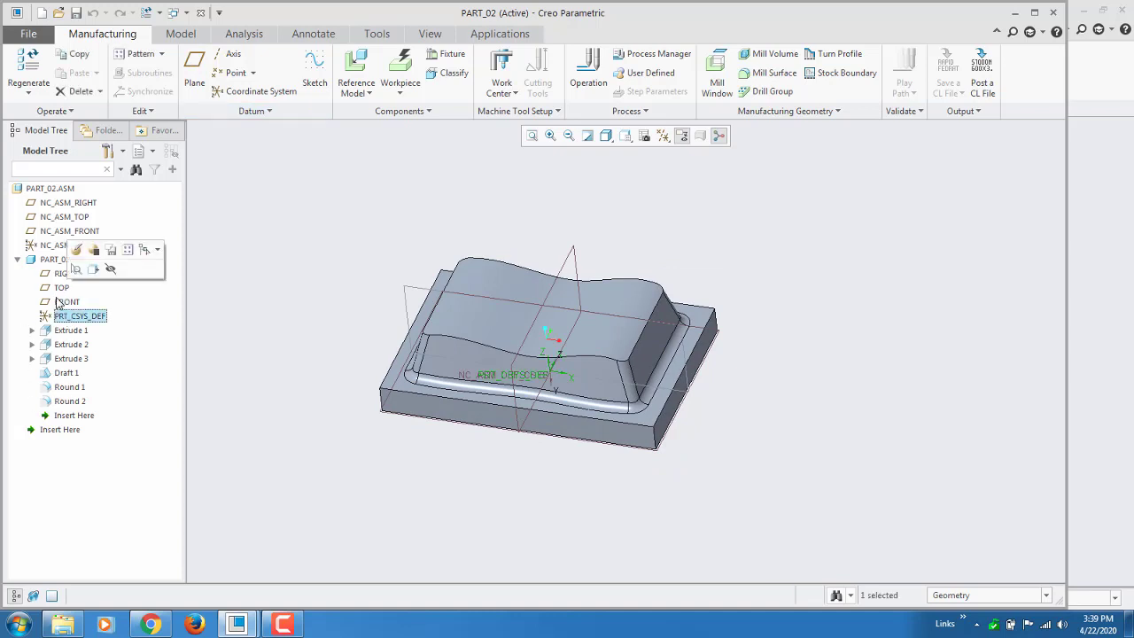
pyautogui.keyDown('shift'); pyautogui.click(60, 273); pyautogui.keyUp('shift')
pyautogui.rightClick(94, 296)
pyautogui.click(96, 301)
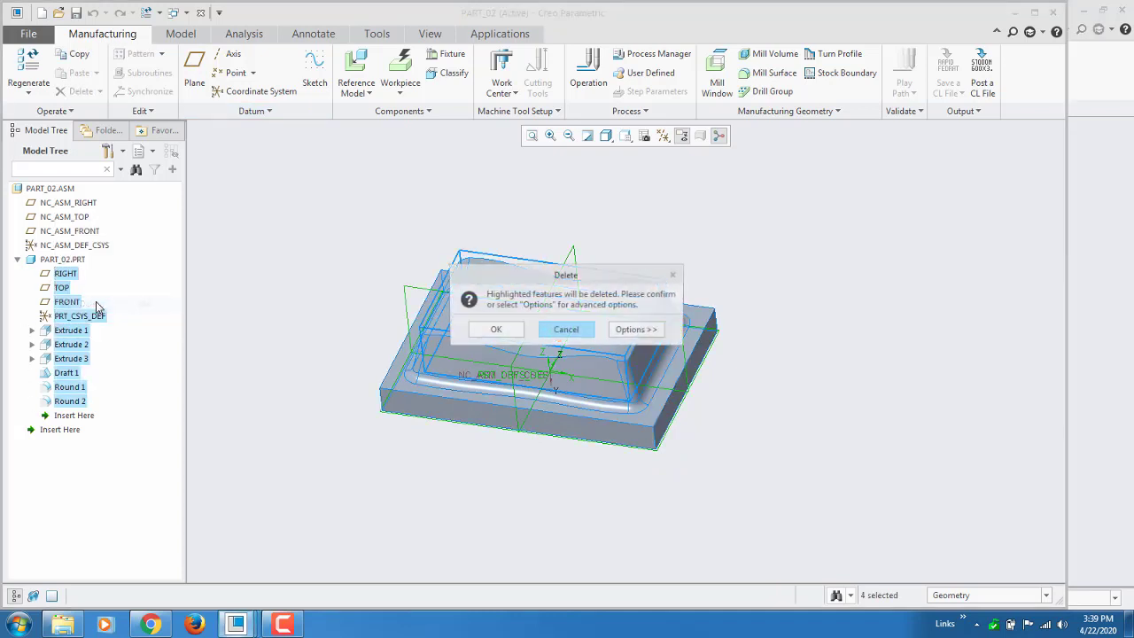
pyautogui.click(566, 330)
# Hide the selected part datums and the assembly coordinate system NC_ASM_DEF_CSYS.
pyautogui.rightClick(57, 290)
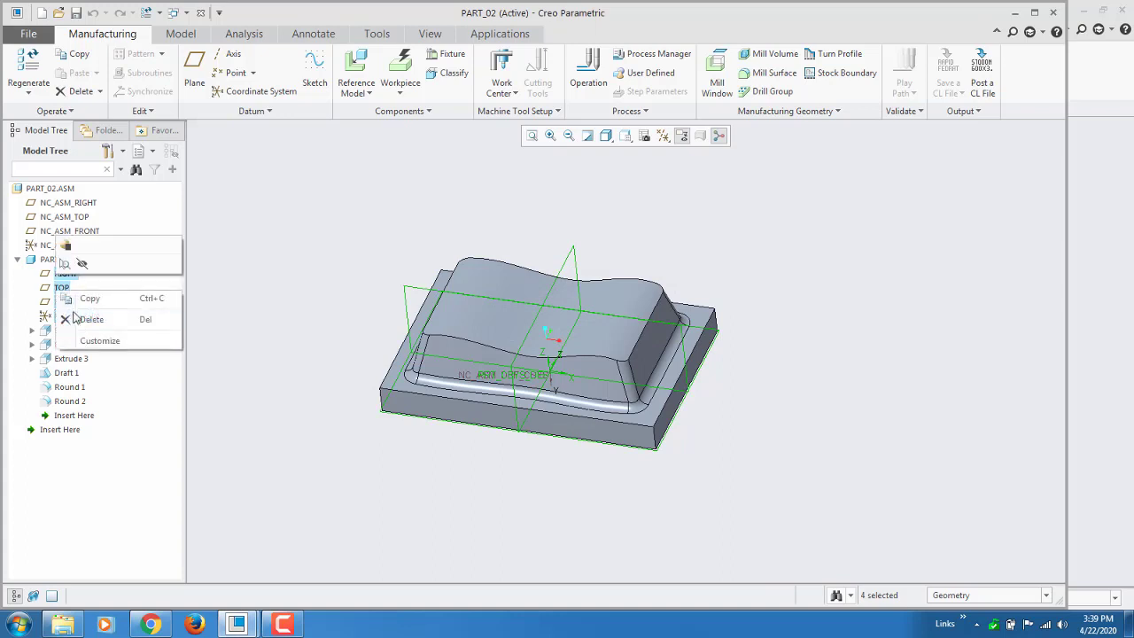
pyautogui.click(81, 263)
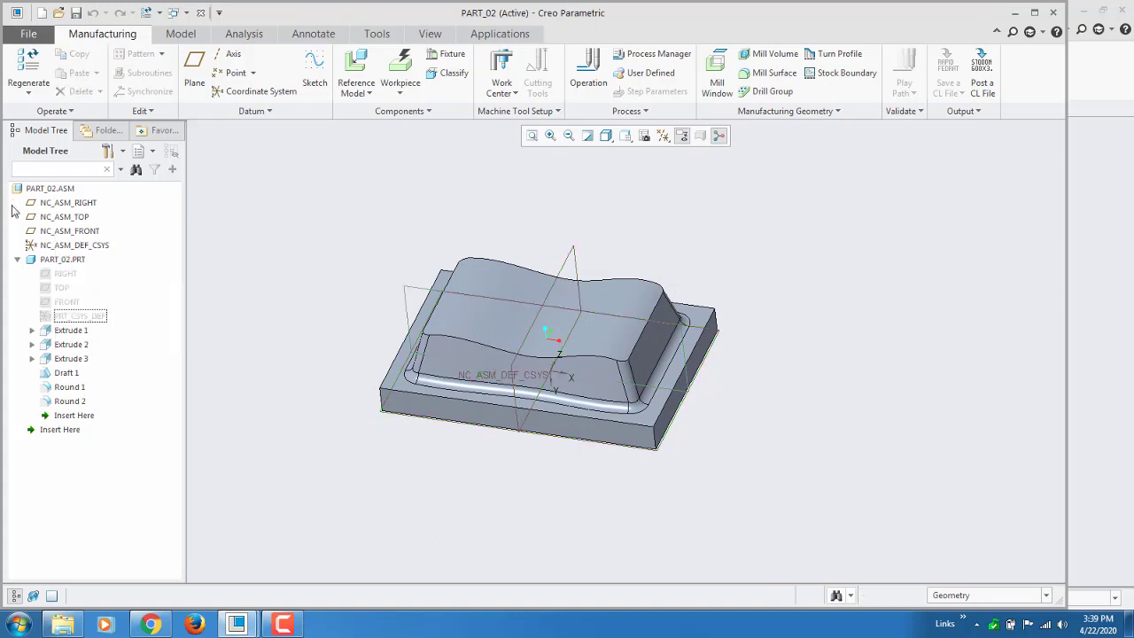
pyautogui.click(19, 260)
pyautogui.rightClick(74, 248)
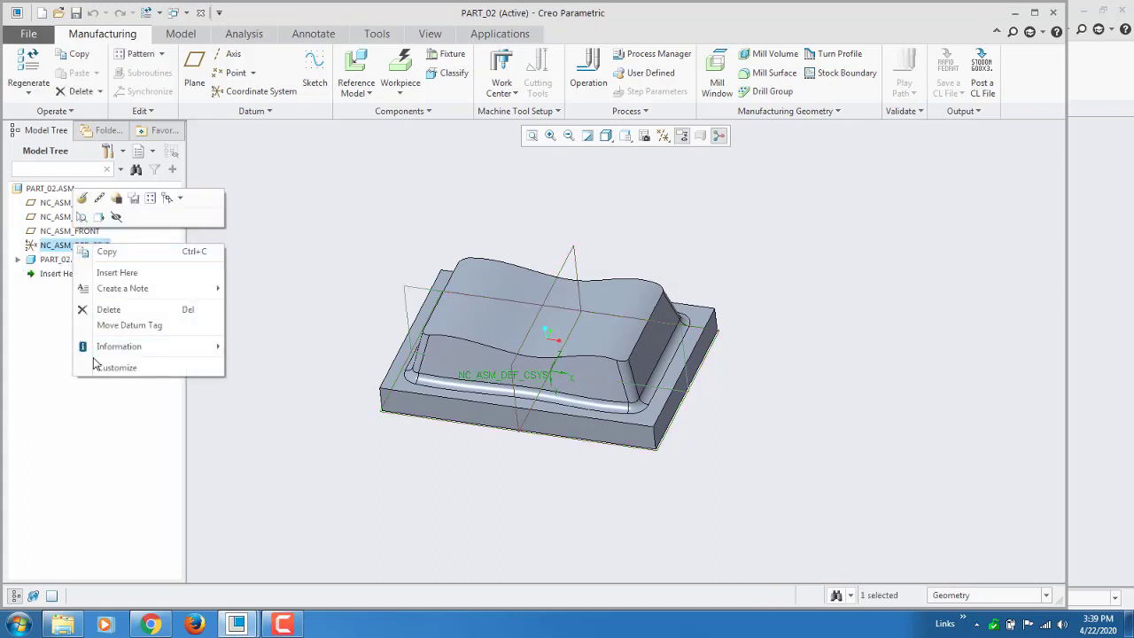
pyautogui.click(118, 217)
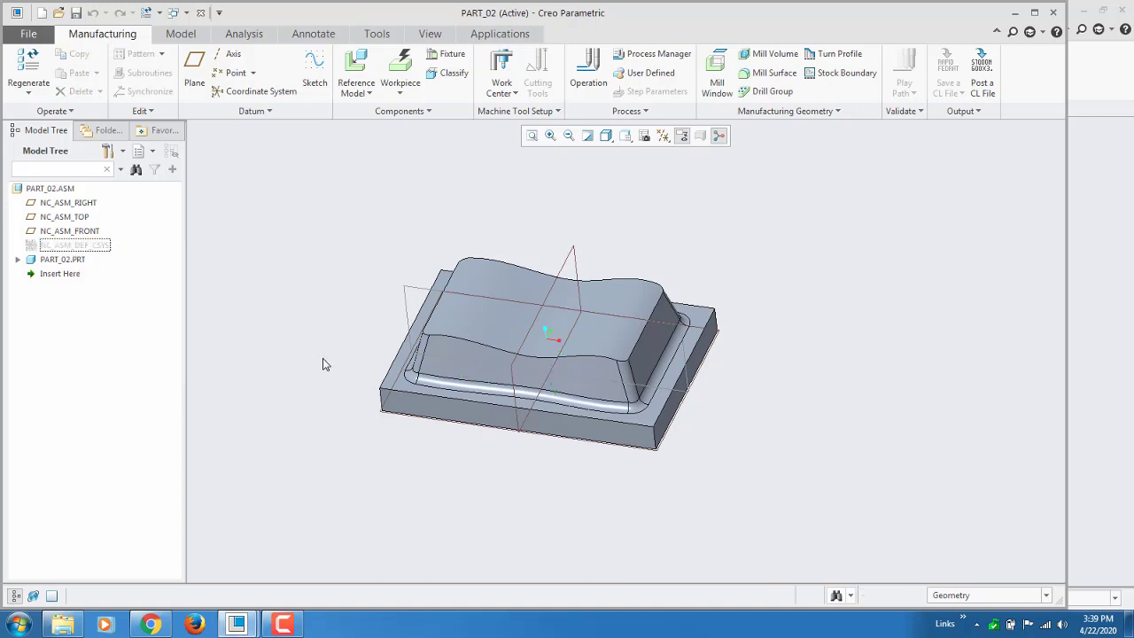
# Save the layer status of the assembly's layers and return to the model tree.
pyautogui.scroll(2, 331, 368)
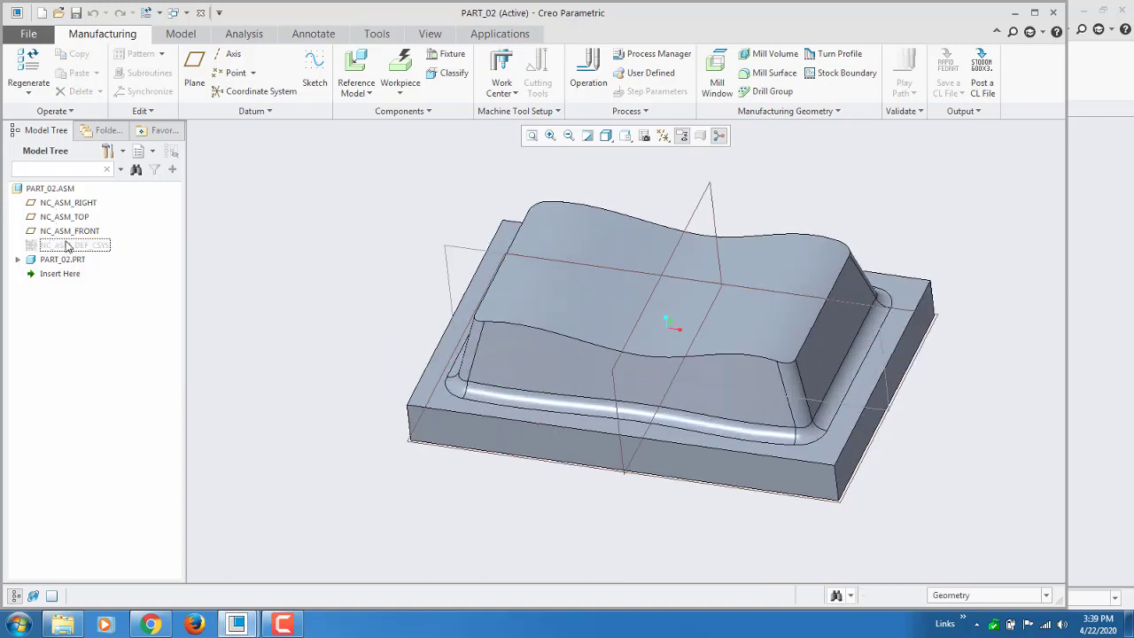
pyautogui.click(138, 153)
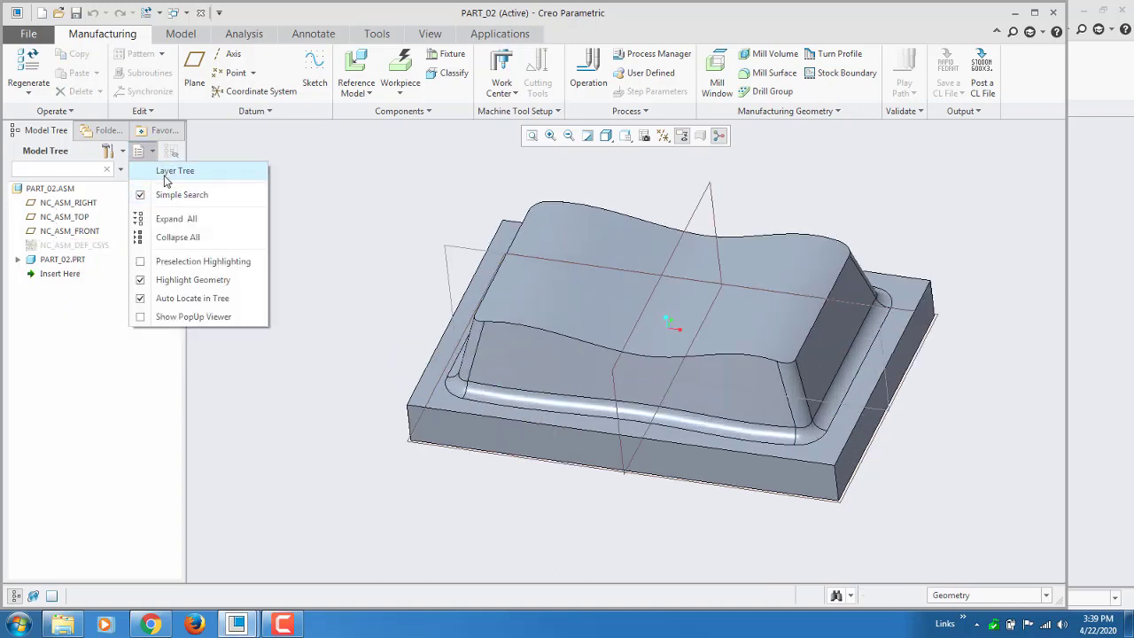
pyautogui.click(160, 171)
pyautogui.rightClick(40, 193)
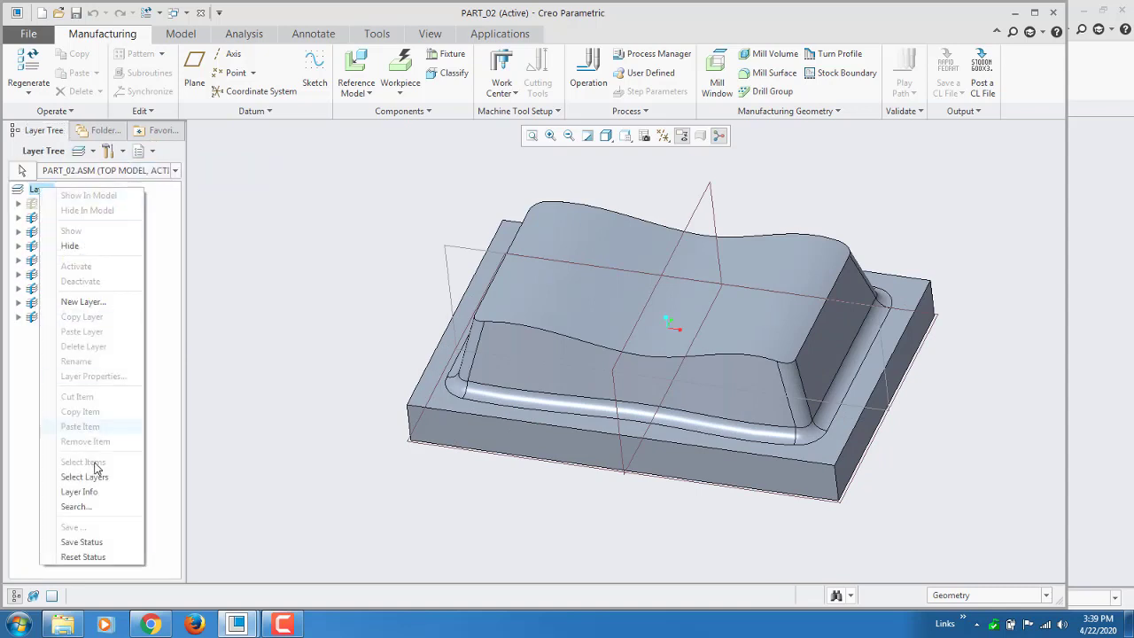
pyautogui.click(90, 553)
pyautogui.click(139, 151)
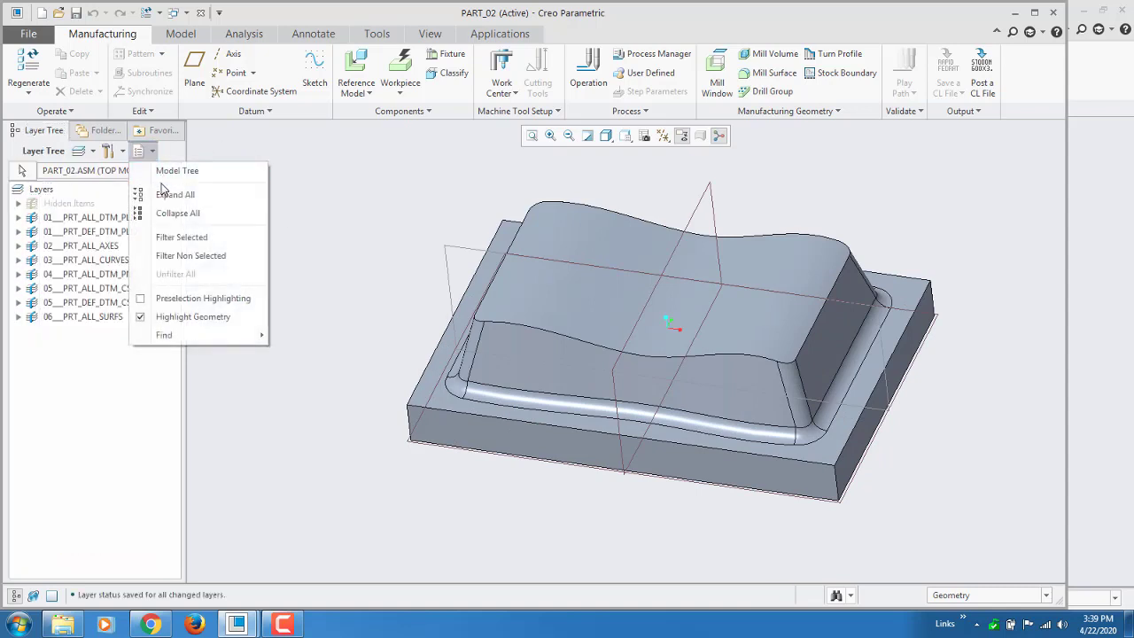
pyautogui.click(174, 170)
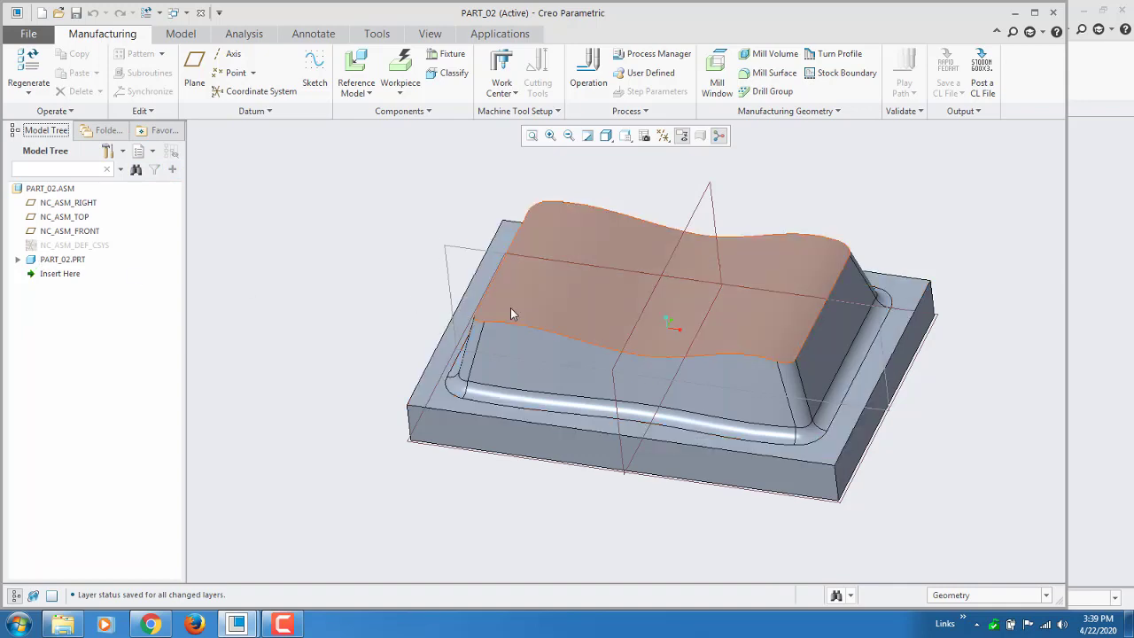
# Start an automatic rectangular workpiece enclosing the PART_02 reference model, keeping all stock offsets at zero.
pyautogui.moveTo(511, 308)
pyautogui.mouseDown(button='middle')
pyautogui.moveTo(506, 368)
pyautogui.moveTo(505, 316)
pyautogui.mouseUp(button='middle')
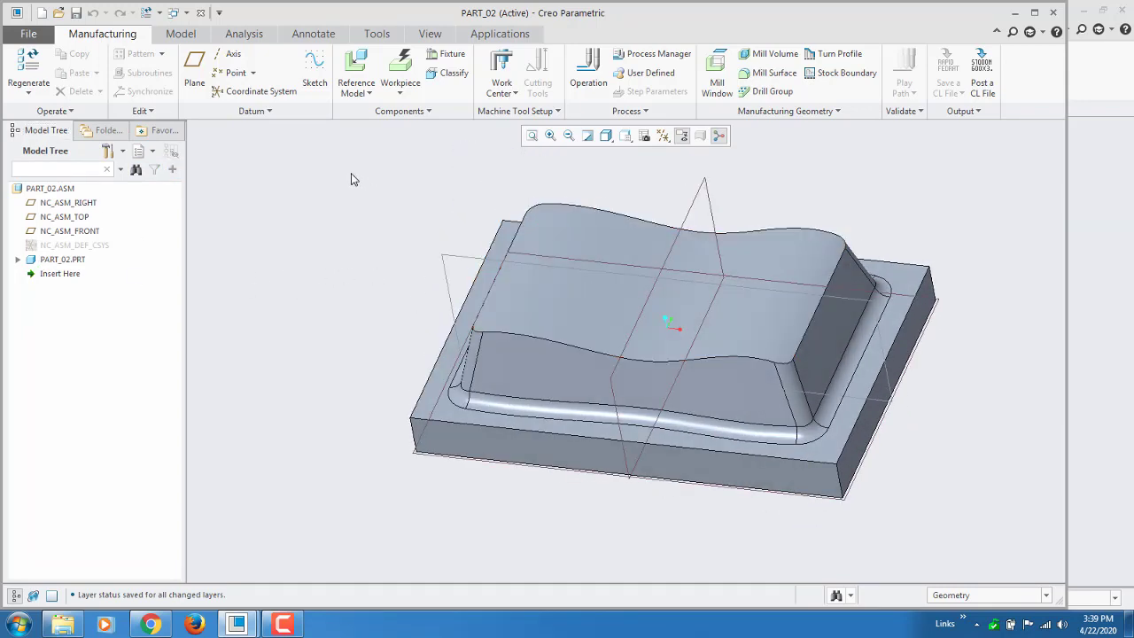
pyautogui.click(403, 66)
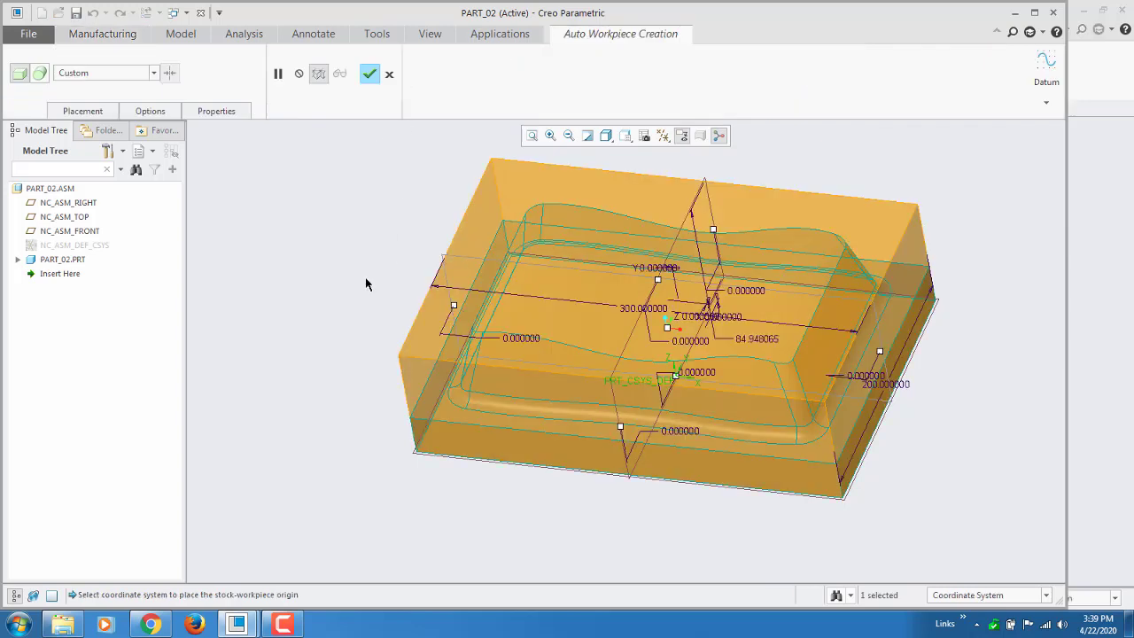
pyautogui.moveTo(366, 283)
pyautogui.mouseDown(button='middle')
pyautogui.moveTo(370, 307)
pyautogui.moveTo(369, 274)
pyautogui.moveTo(377, 283)
pyautogui.moveTo(394, 271)
pyautogui.moveTo(371, 294)
pyautogui.mouseUp(button='middle')
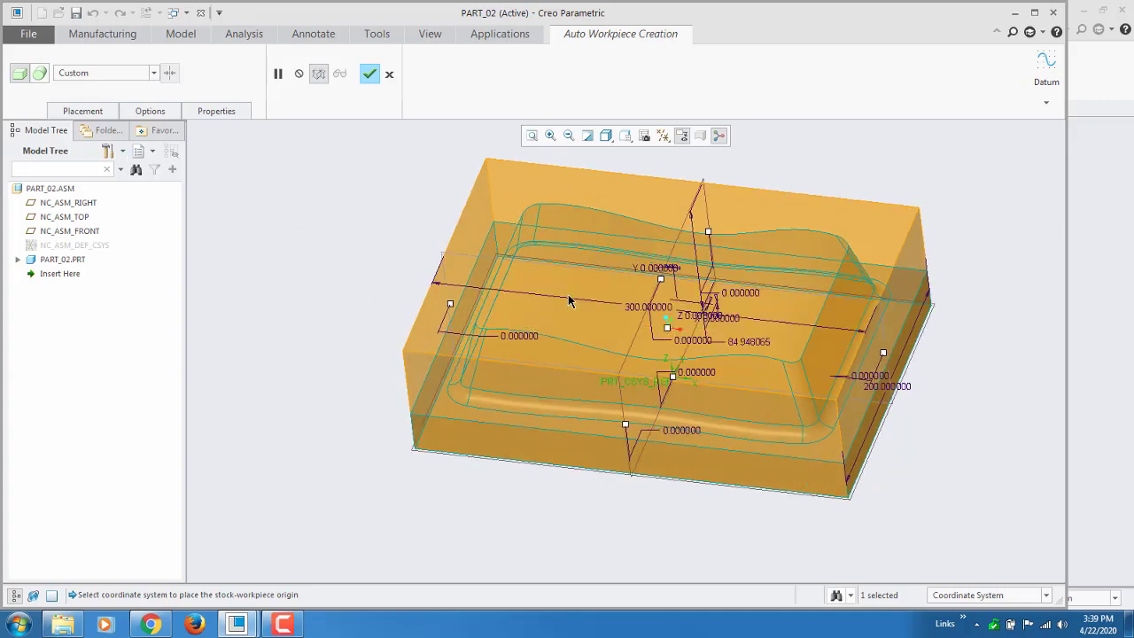
pyautogui.moveTo(446, 311); pyautogui.dragTo(470, 332, button='middle')
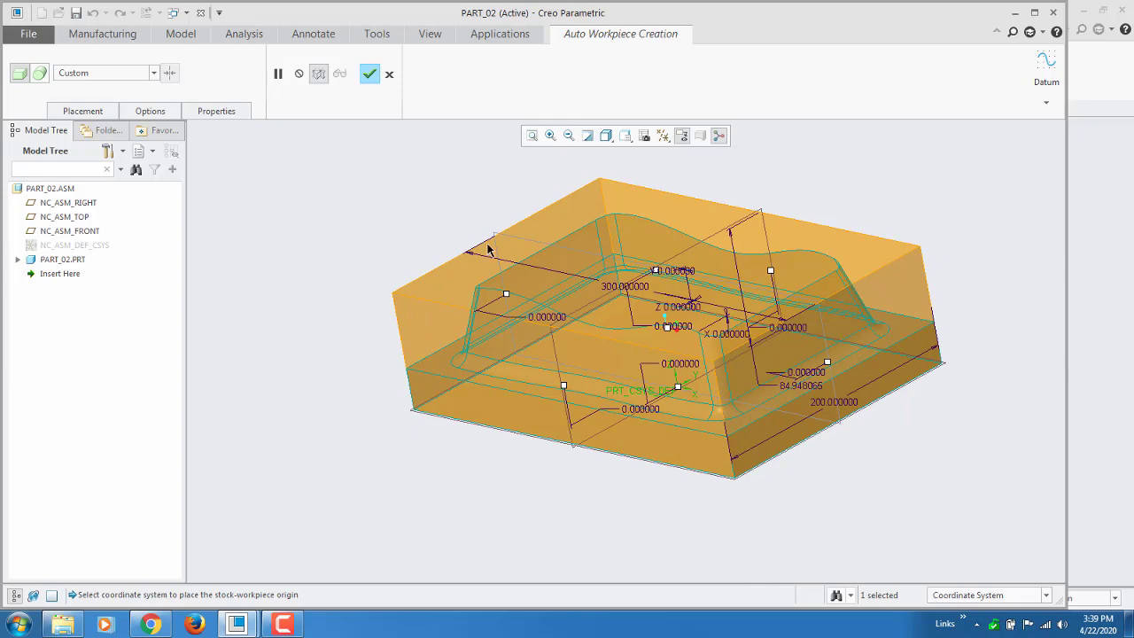
pyautogui.moveTo(488, 250); pyautogui.dragTo(549, 220, button='middle')
# View the model normal to the base's front face and examine where the workpiece's top meets the part's wavy surface.
pyautogui.click(626, 136)
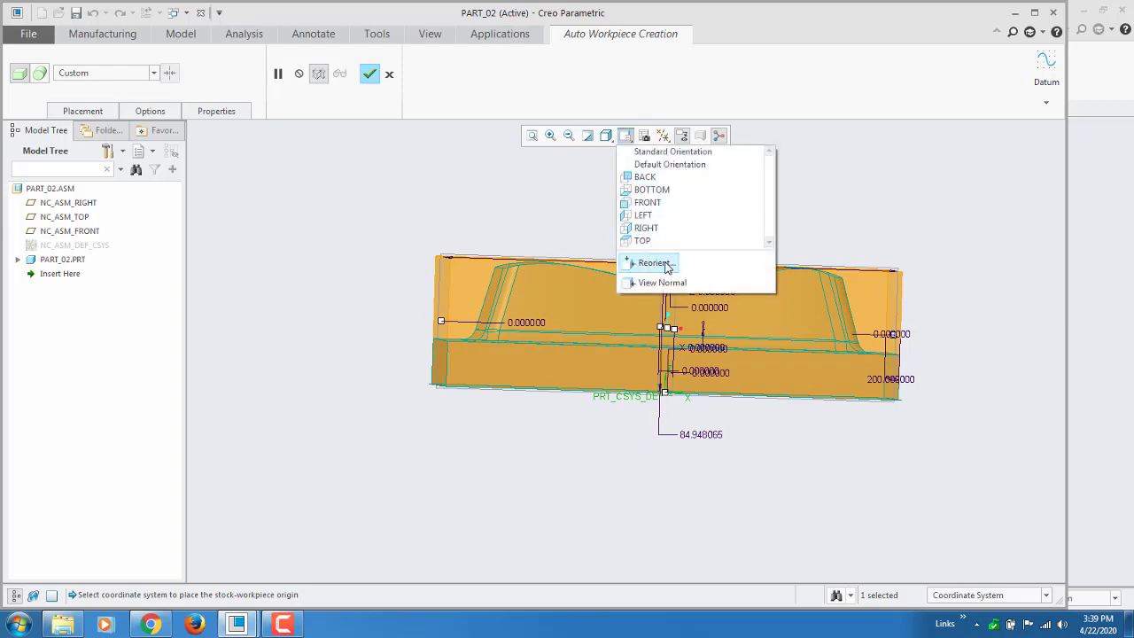
pyautogui.click(662, 283)
pyautogui.click(563, 364)
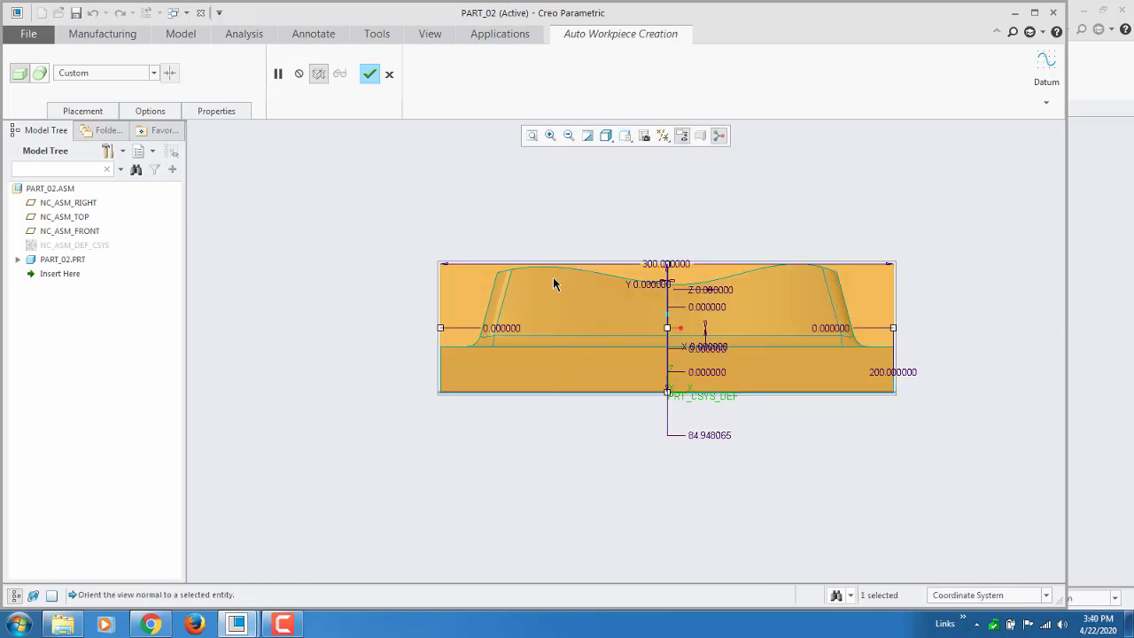
pyautogui.scroll(3, 553, 284)
pyautogui.scroll(-1, 531, 273)
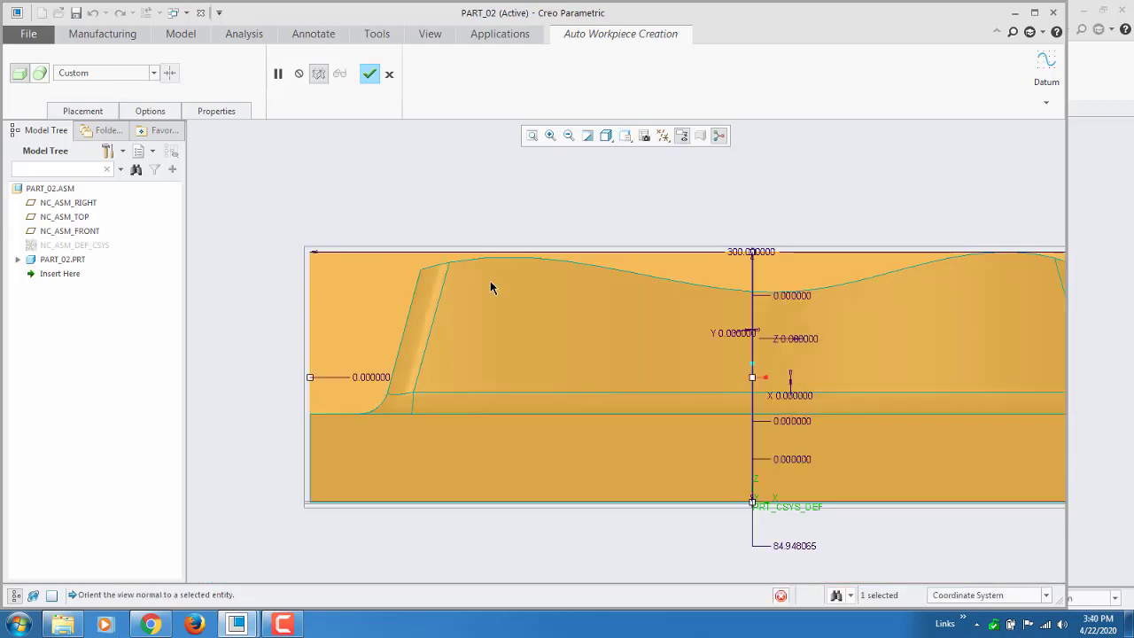
pyautogui.scroll(-1, 878, 281)
pyautogui.scroll(-3, 915, 272)
pyautogui.scroll(6, 914, 266)
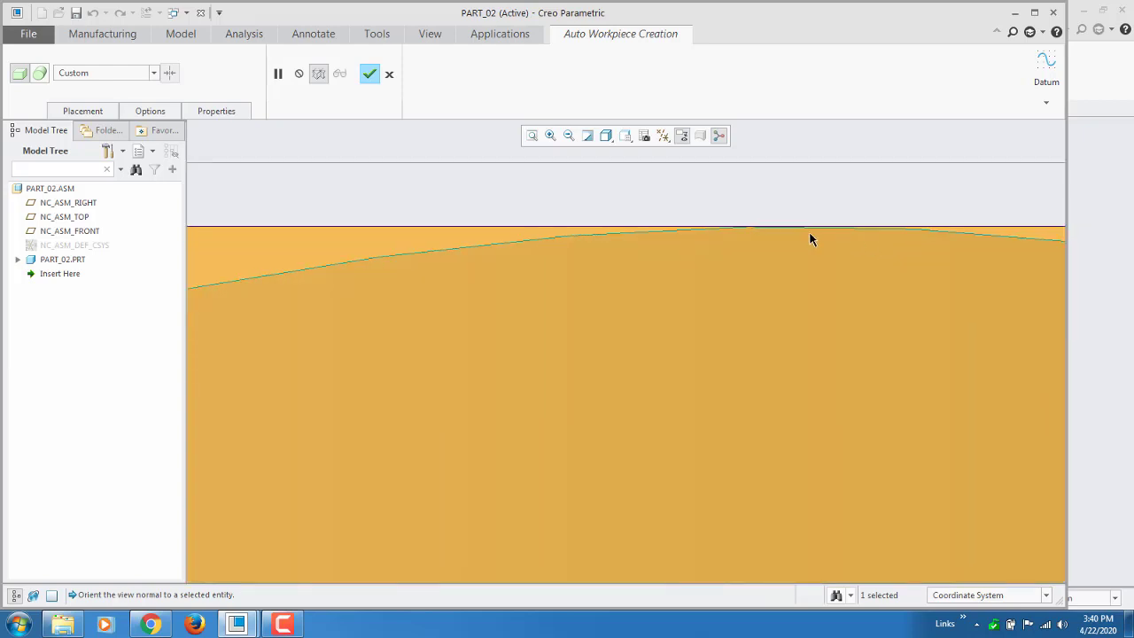
pyautogui.scroll(-4, 810, 238)
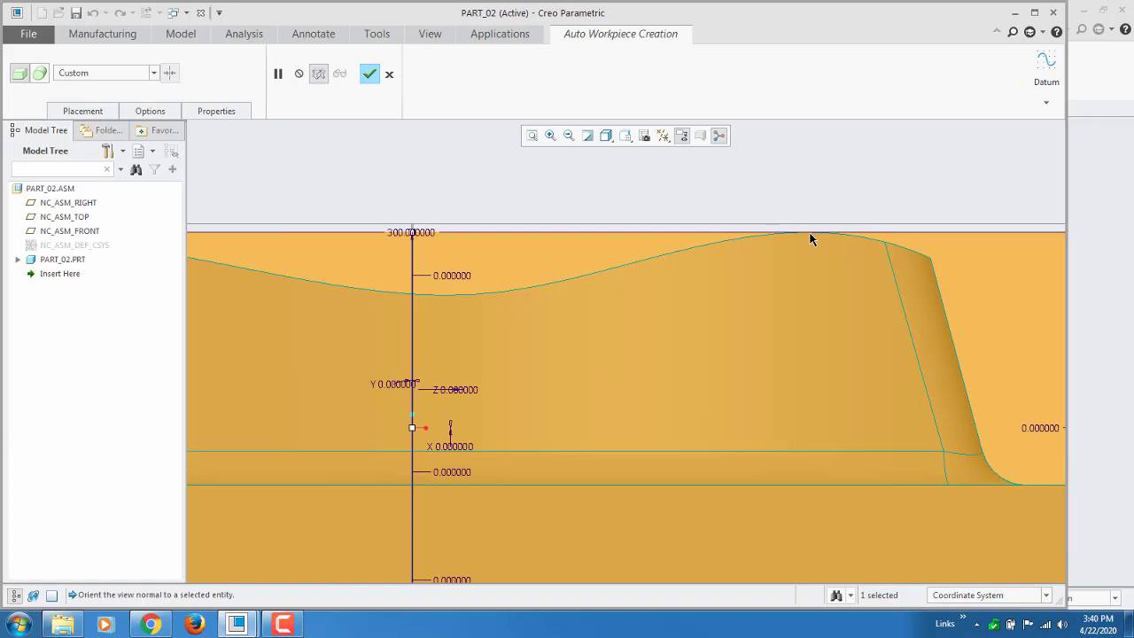
pyautogui.scroll(-2, 810, 238)
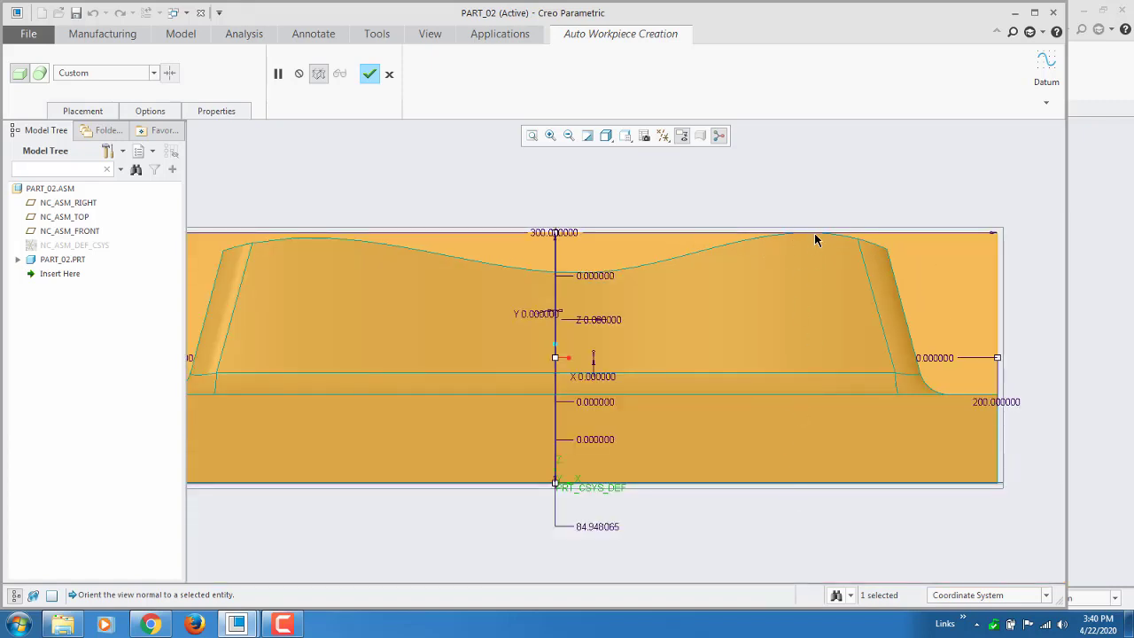
pyautogui.scroll(-2, 813, 245)
# Accept the automatic workpiece to add it to the manufacturing assembly.
pyautogui.moveTo(798, 266); pyautogui.dragTo(512, 175, button='middle')
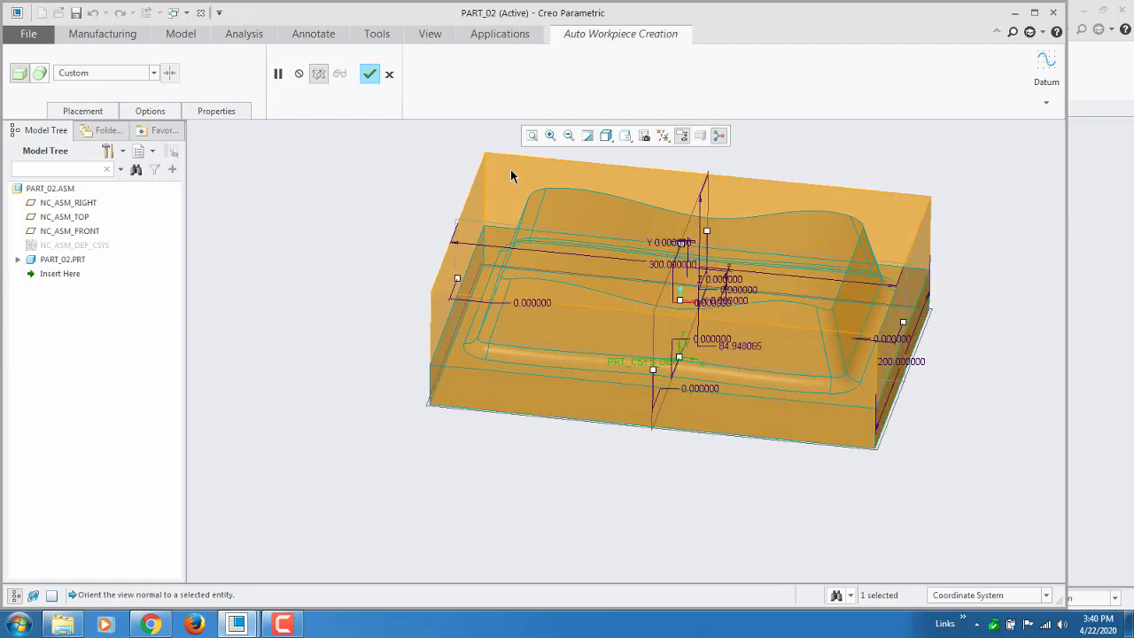
pyautogui.click(369, 75)
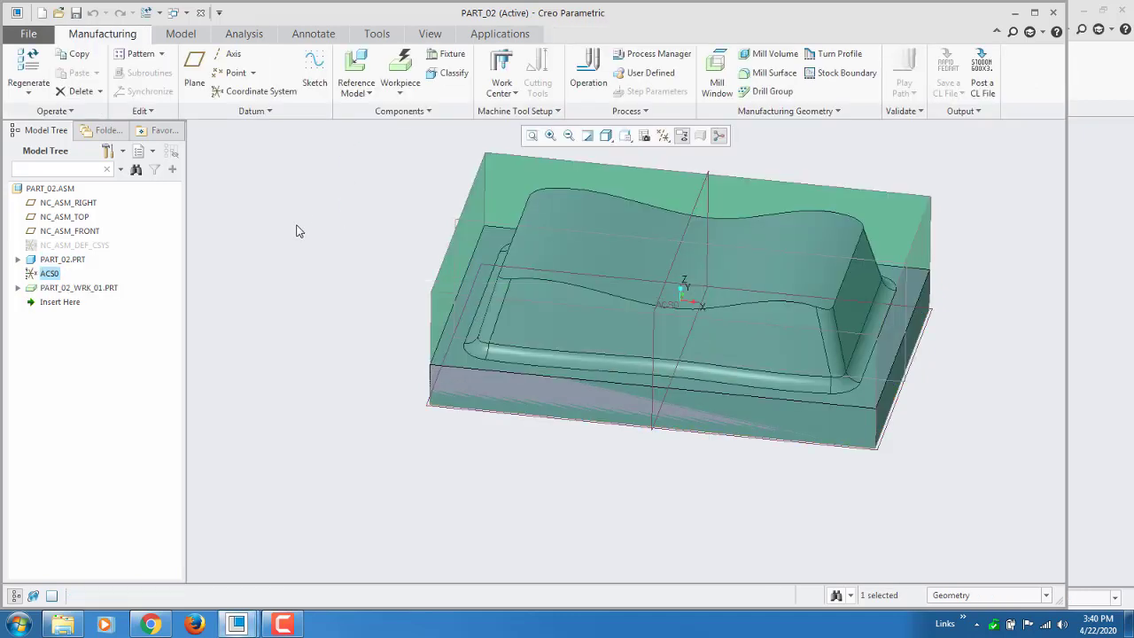
# Hide the workpiece coordinate system CS0 together with the assembly coordinate system ACS0, and collapse the workpiece's tree node.
pyautogui.click(17, 288)
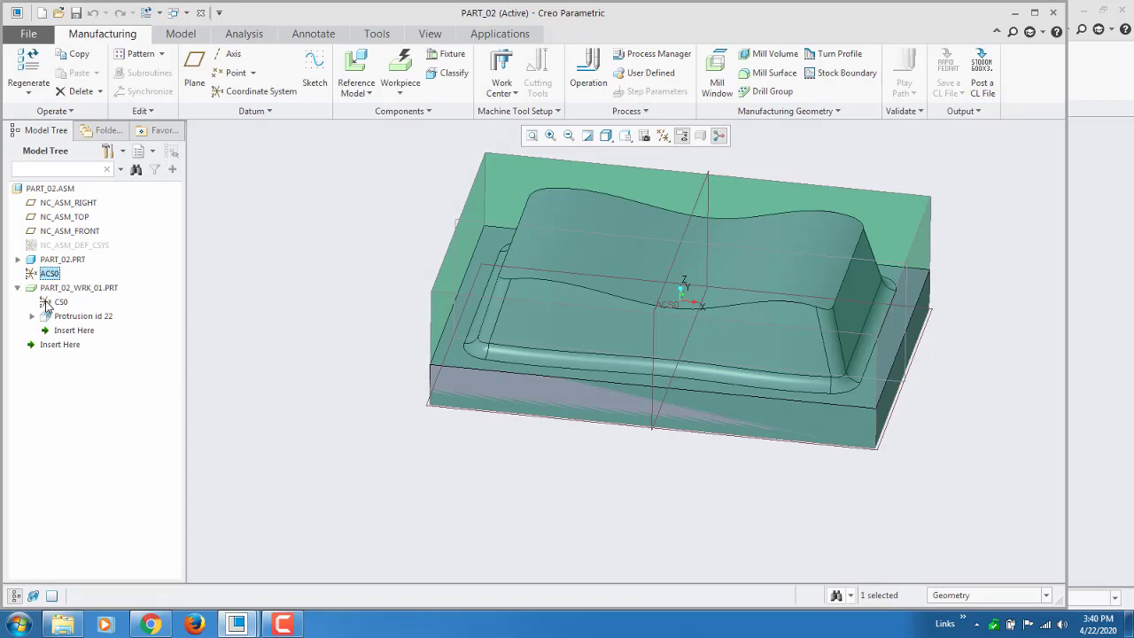
pyautogui.click(248, 322)
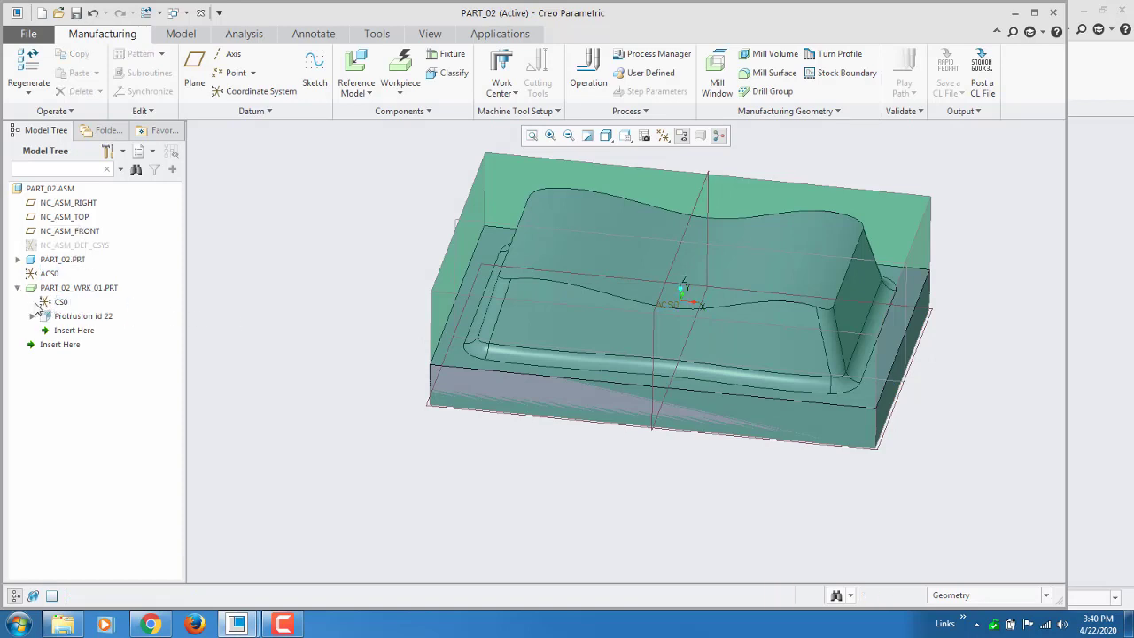
pyautogui.click(50, 303)
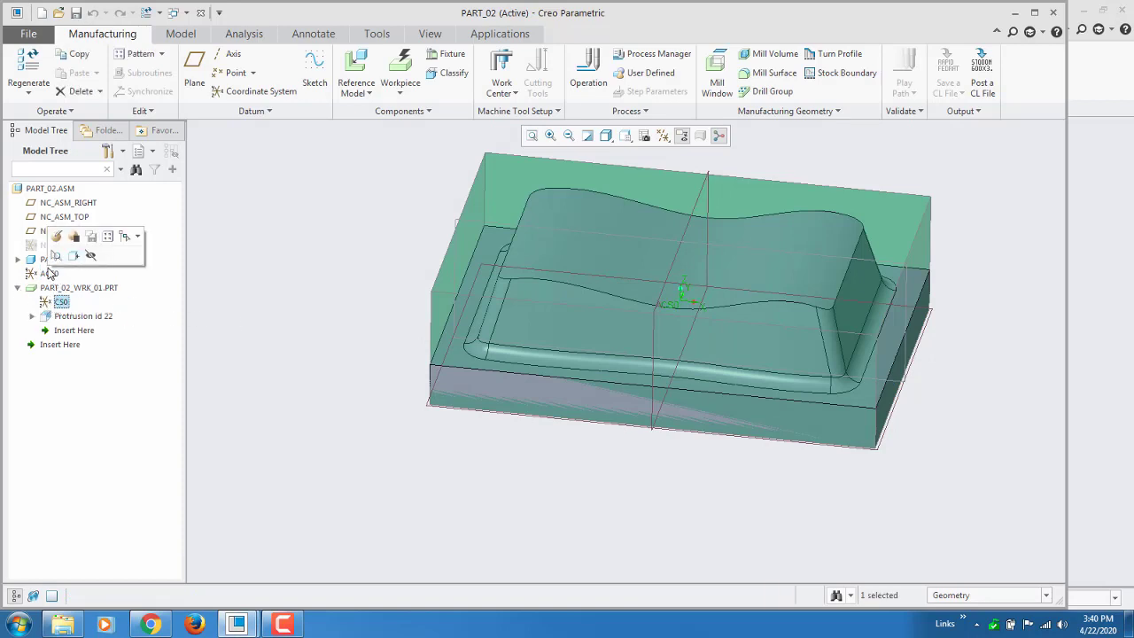
pyautogui.keyDown('ctrl'); pyautogui.click(50, 273); pyautogui.keyUp('ctrl')
pyautogui.rightClick(51, 273)
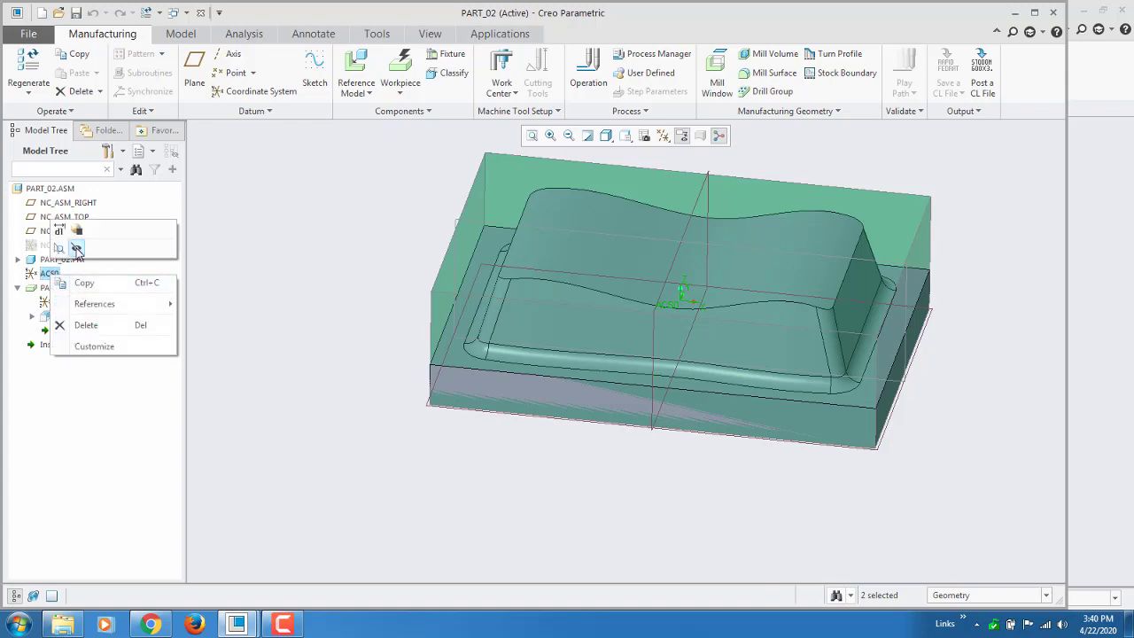
pyautogui.click(18, 287)
pyautogui.moveTo(344, 340); pyautogui.dragTo(324, 385, button='middle')
pyautogui.scroll(-3, 322, 415)
pyautogui.scroll(3, 318, 398)
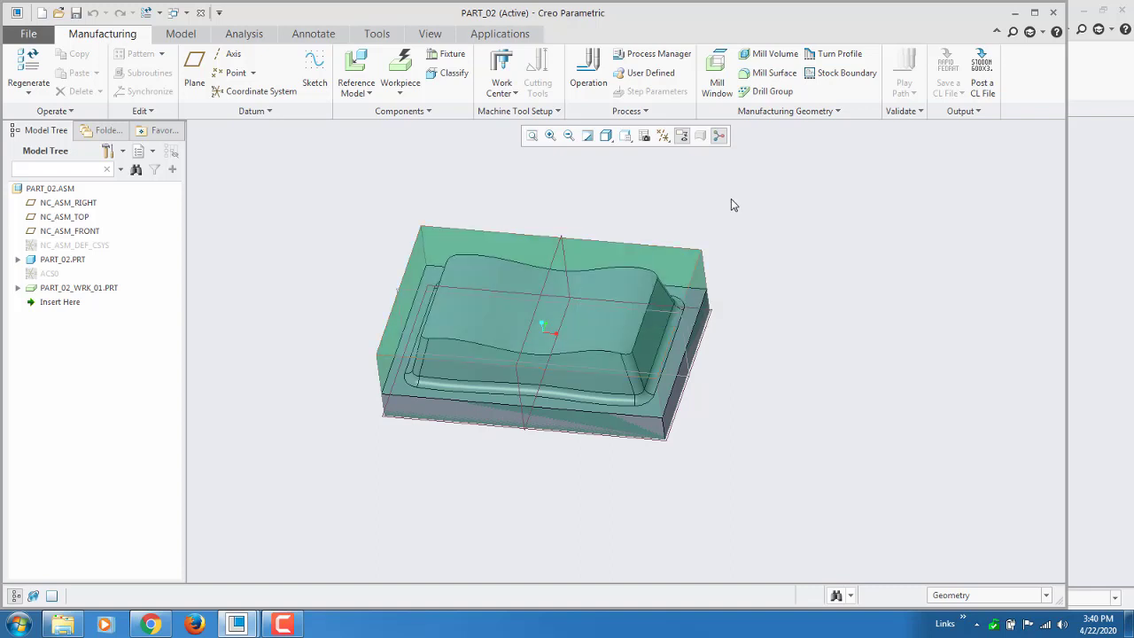
pyautogui.click(255, 93)
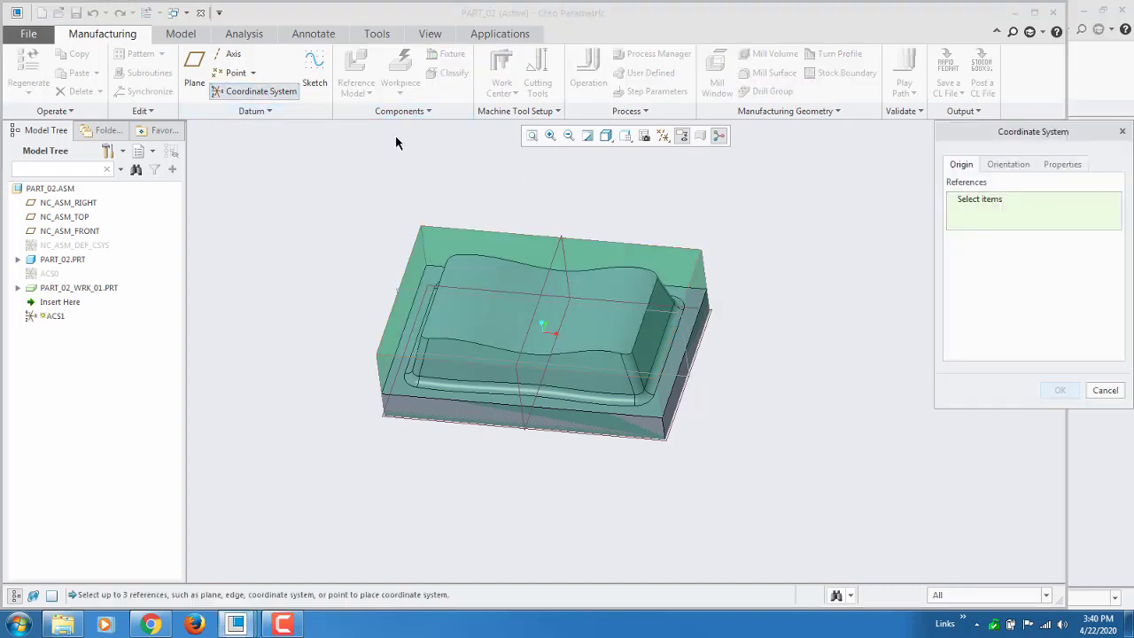
pyautogui.click(471, 250)
pyautogui.moveTo(685, 230); pyautogui.dragTo(674, 227, button='middle')
pyautogui.scroll(5, 558, 297)
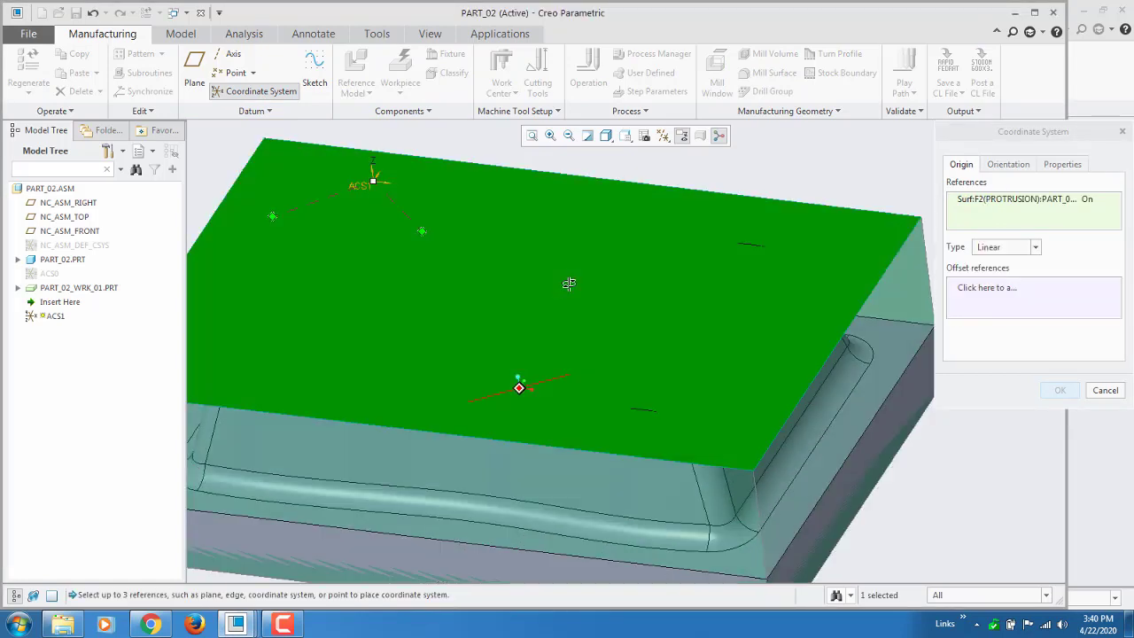
pyautogui.scroll(-3, 709, 264)
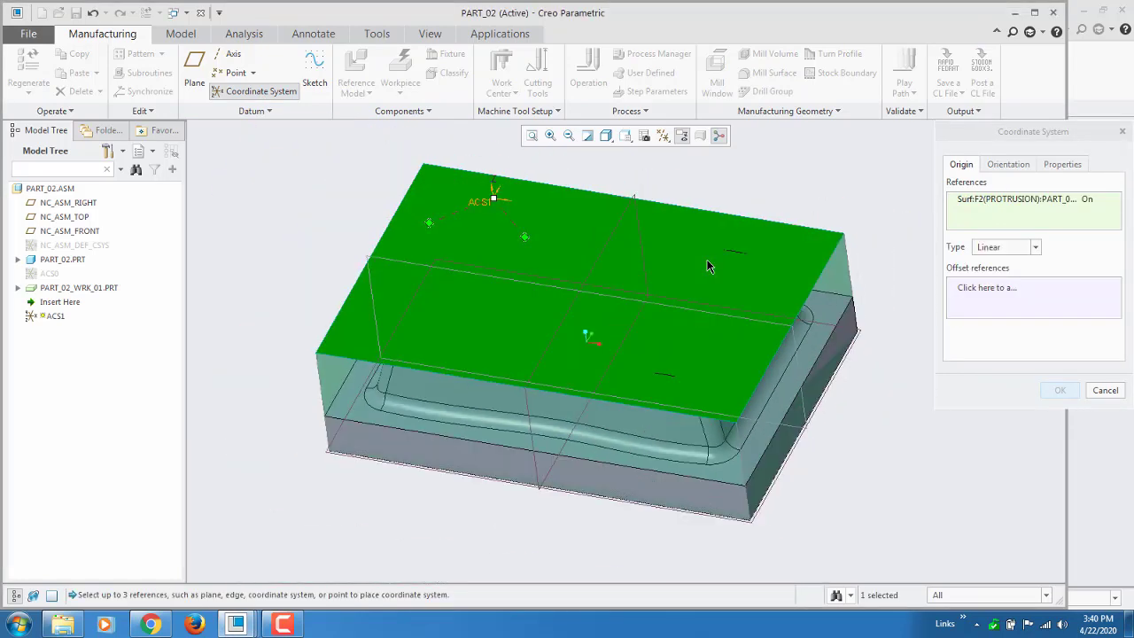
pyautogui.click(634, 196)
pyautogui.keyDown('ctrl'); pyautogui.click(372, 255); pyautogui.keyUp('ctrl')
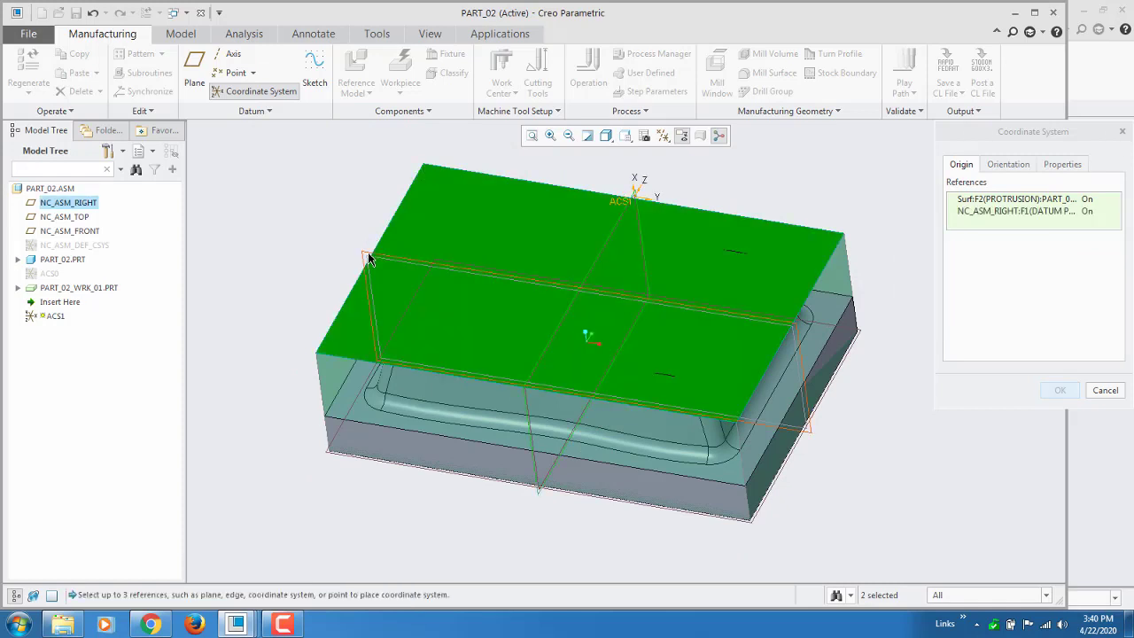
pyautogui.keyDown('ctrl'); pyautogui.click(446, 248); pyautogui.keyUp('ctrl')
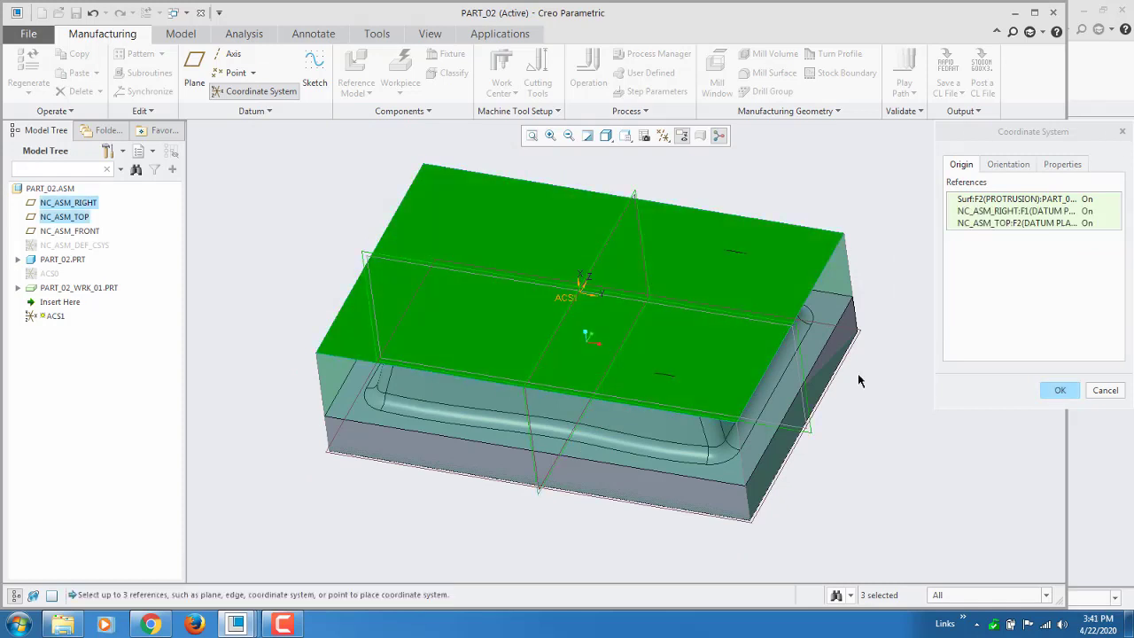
pyautogui.click(1105, 390)
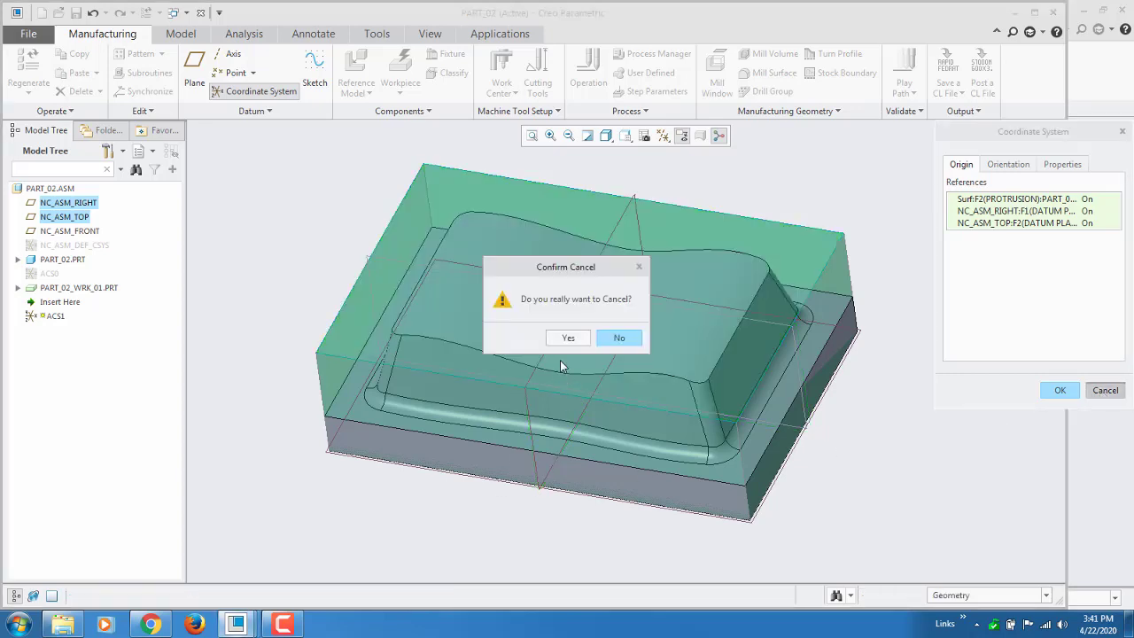
pyautogui.click(570, 337)
# Hide the workpiece PART_02_WRK_01.PRT so that only the reference model is displayed.
pyautogui.moveTo(534, 483)
pyautogui.mouseDown(button='middle')
pyautogui.moveTo(552, 456)
pyautogui.moveTo(473, 438)
pyautogui.moveTo(387, 456)
pyautogui.moveTo(590, 441)
pyautogui.moveTo(569, 481)
pyautogui.moveTo(585, 435)
pyautogui.moveTo(585, 455)
pyautogui.moveTo(531, 470)
pyautogui.moveTo(516, 490)
pyautogui.mouseUp(button='middle')
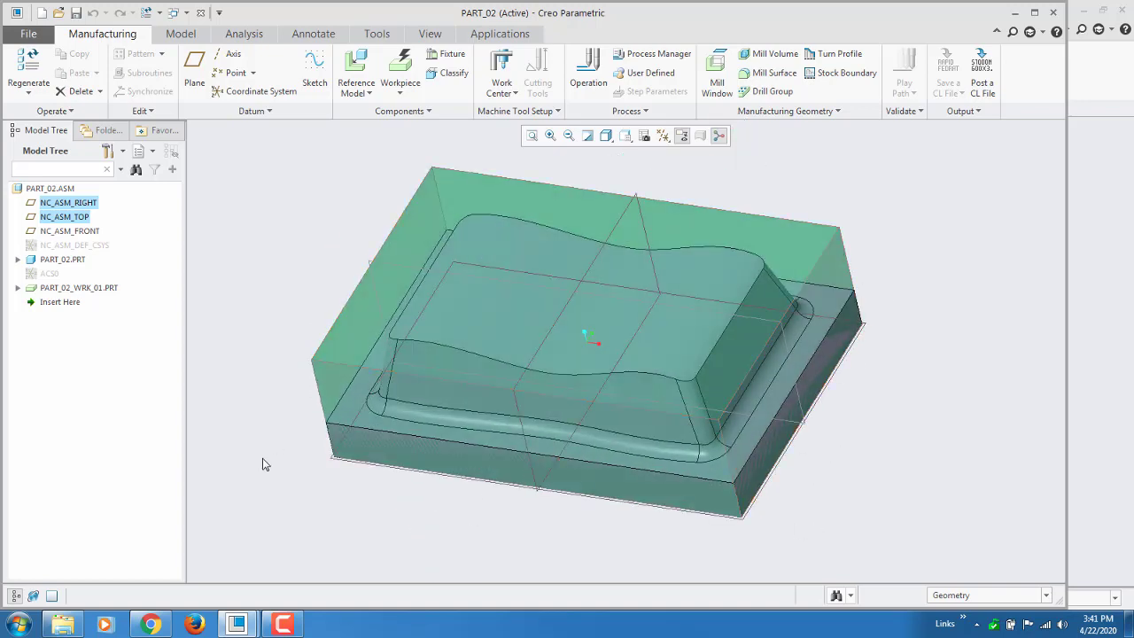
pyautogui.moveTo(577, 509)
pyautogui.mouseDown(button='middle')
pyautogui.moveTo(683, 372)
pyautogui.moveTo(675, 419)
pyautogui.moveTo(521, 479)
pyautogui.mouseUp(button='middle')
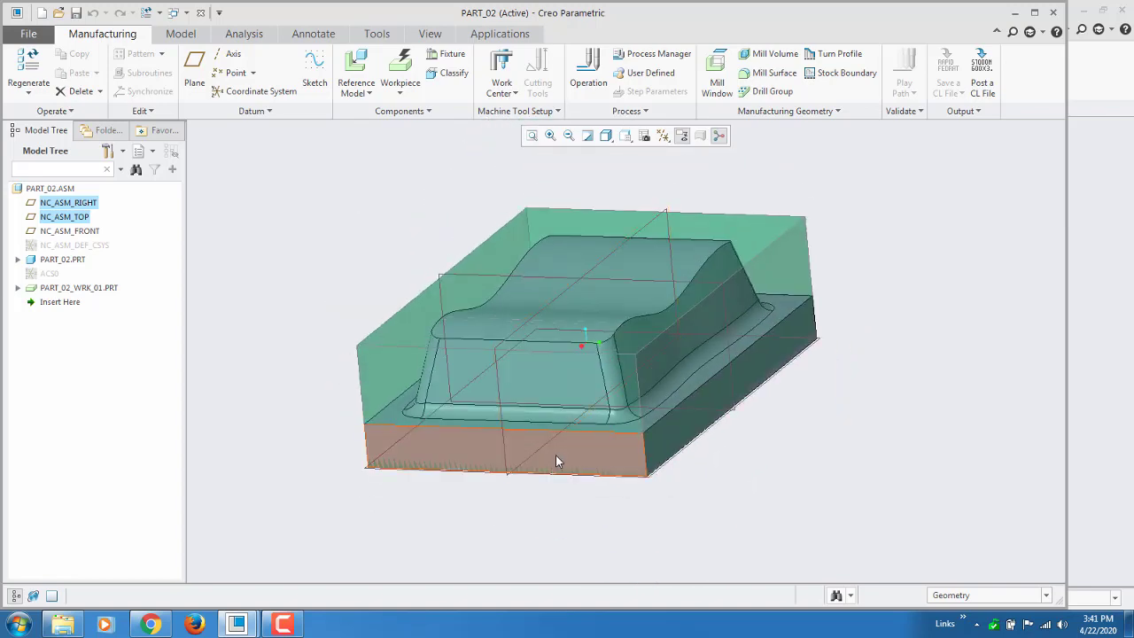
pyautogui.moveTo(556, 455); pyautogui.dragTo(668, 460, button='middle')
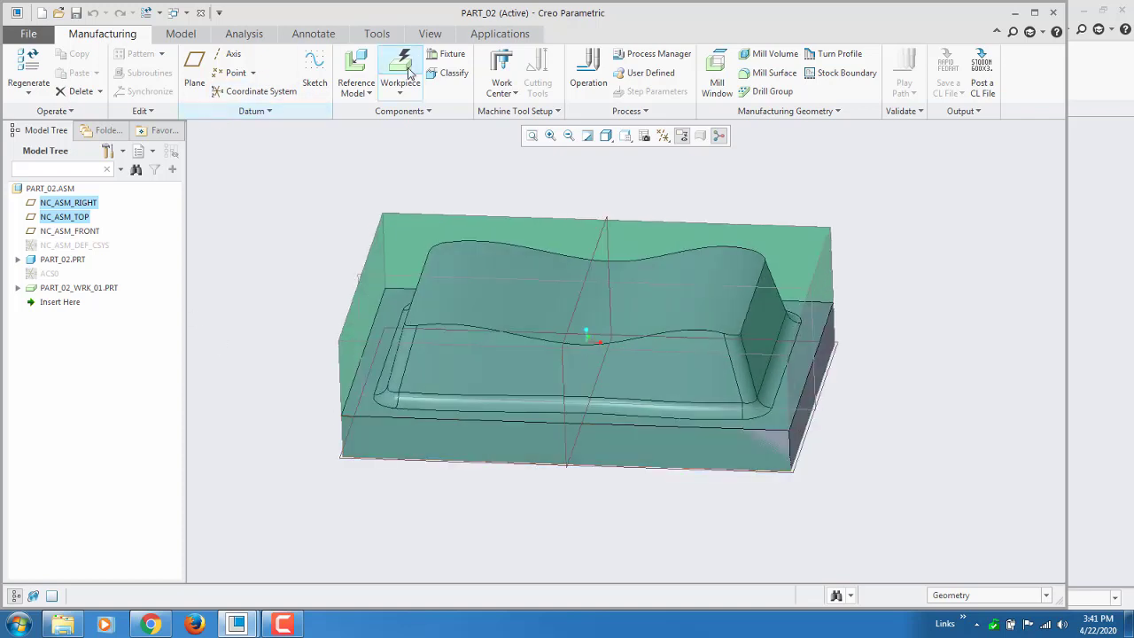
pyautogui.rightClick(67, 295)
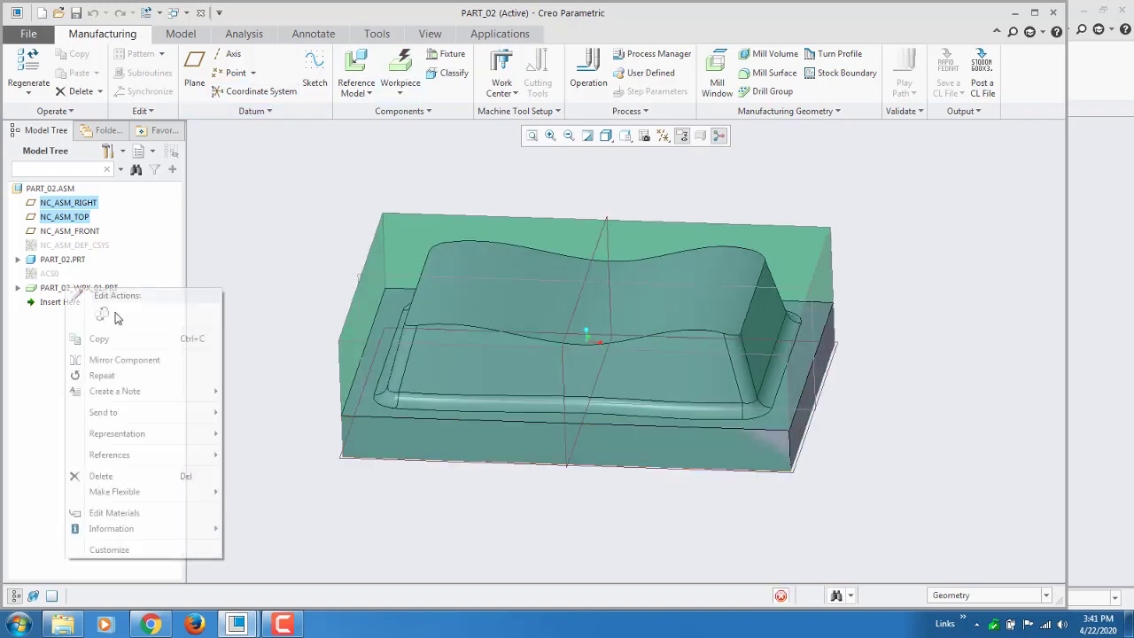
pyautogui.click(93, 264)
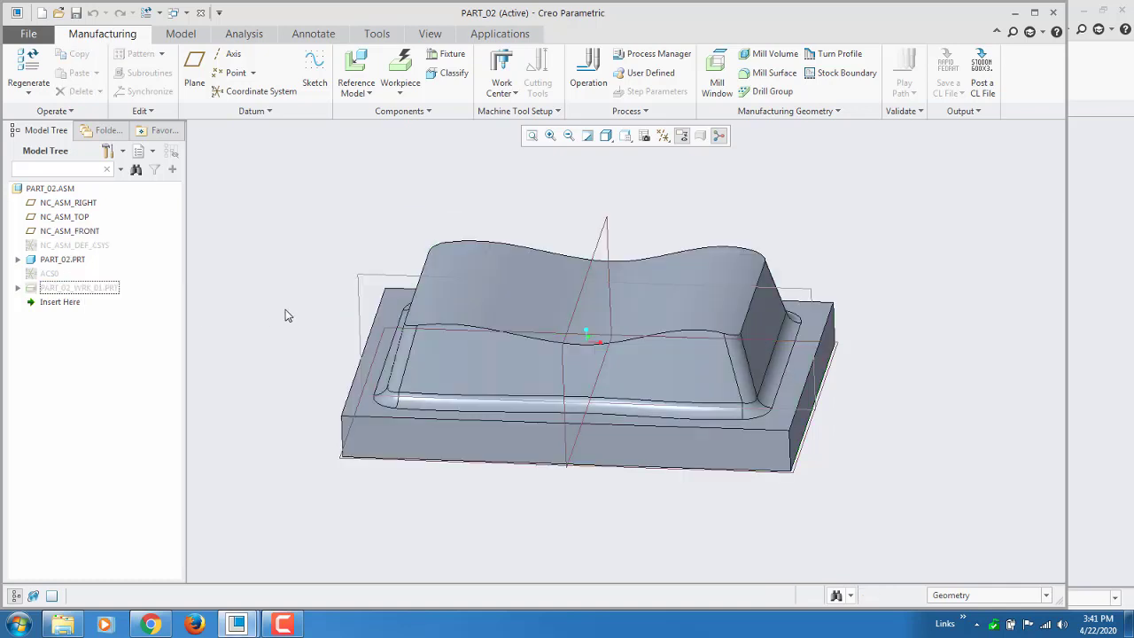
# Start a sketch on the front side face of the part's base and place the text "op" in font3d near its middle.
pyautogui.click(315, 71)
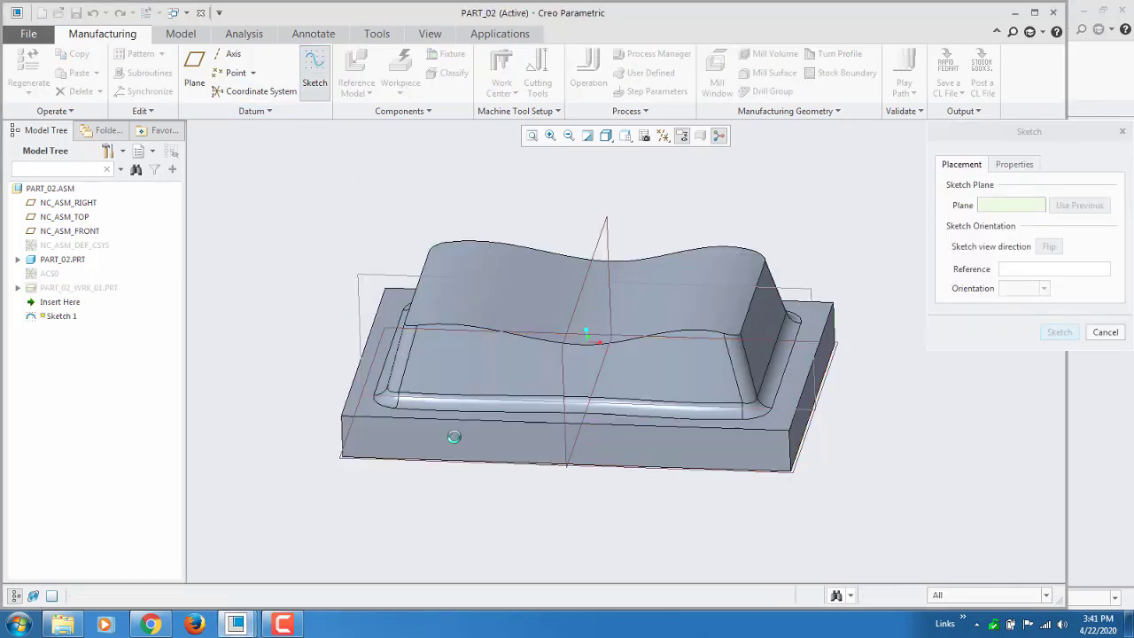
pyautogui.click(454, 437)
pyautogui.middleClick(201, 238)
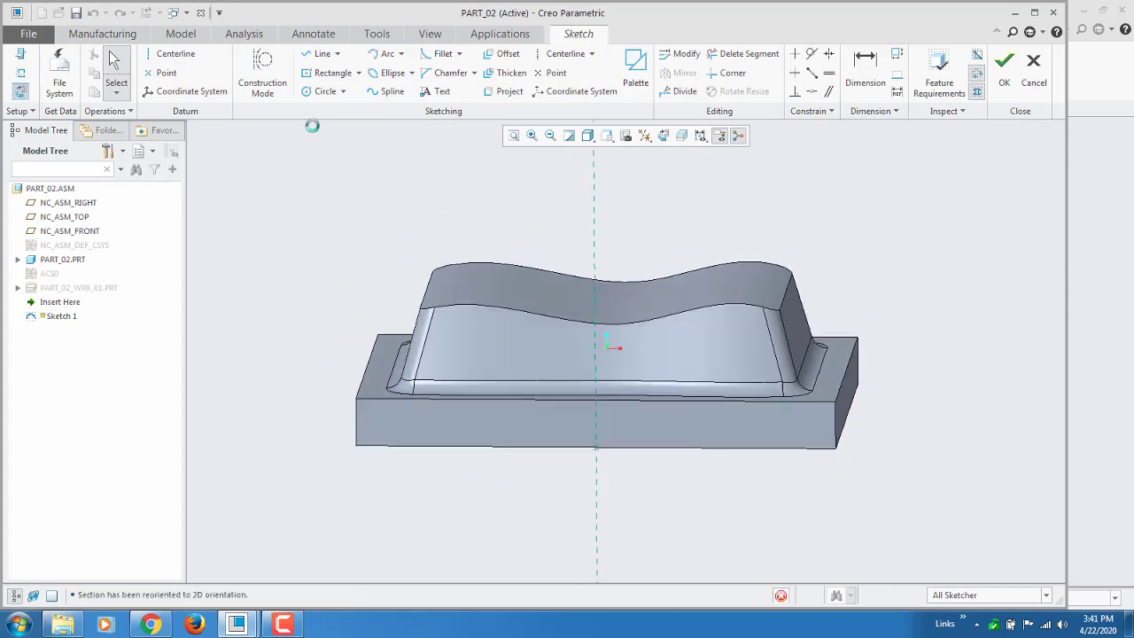
pyautogui.click(436, 92)
pyautogui.scroll(-3, 631, 416)
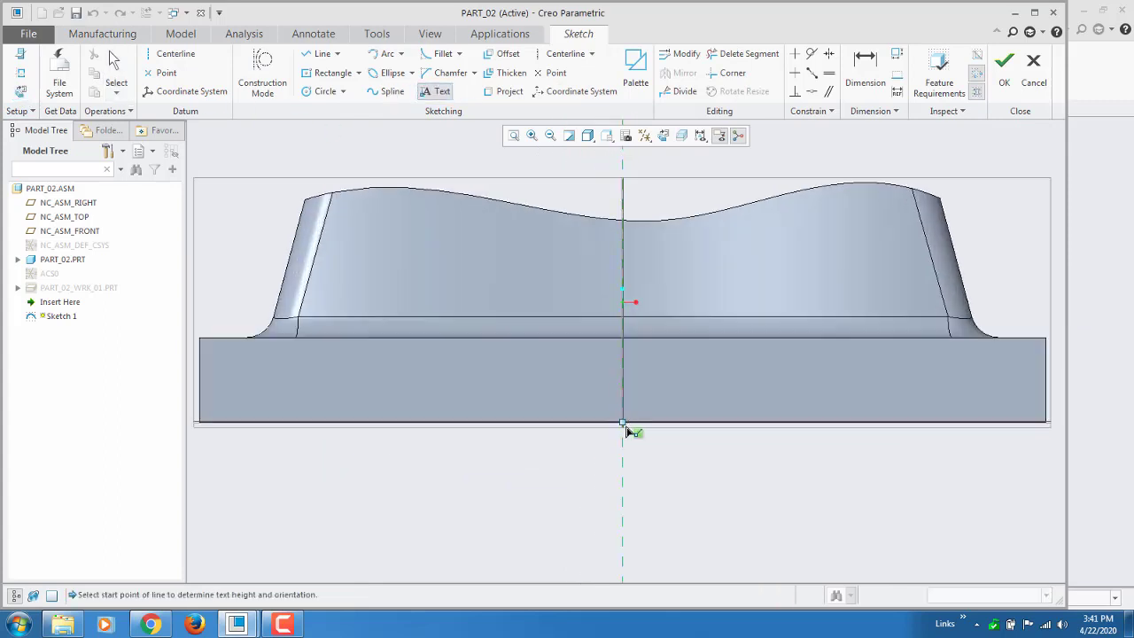
pyautogui.click(559, 403)
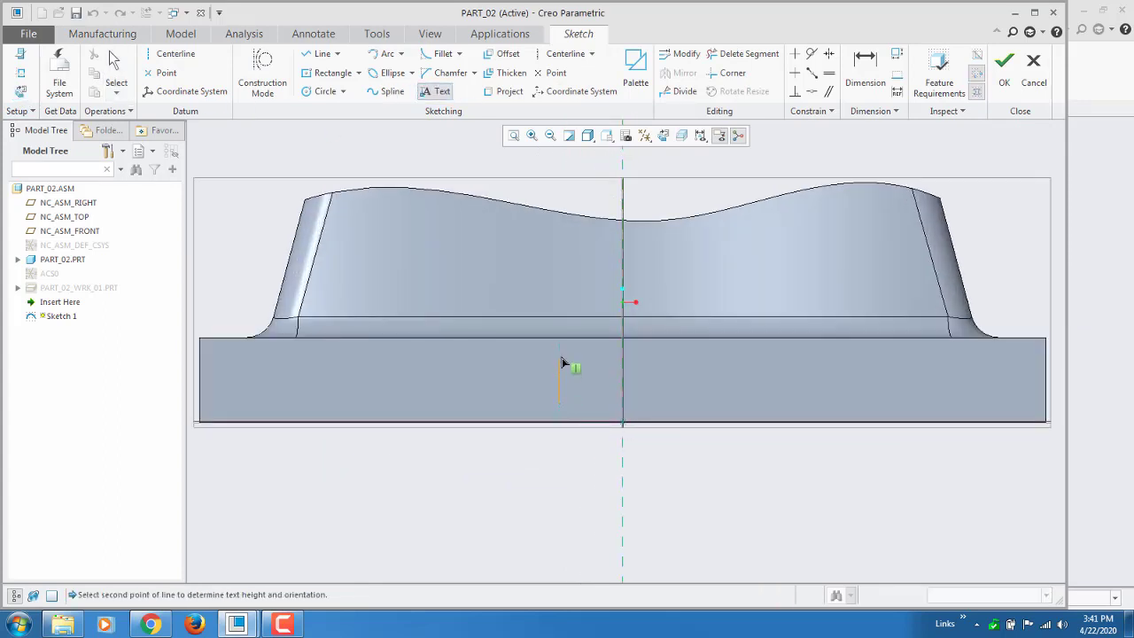
pyautogui.click(562, 361)
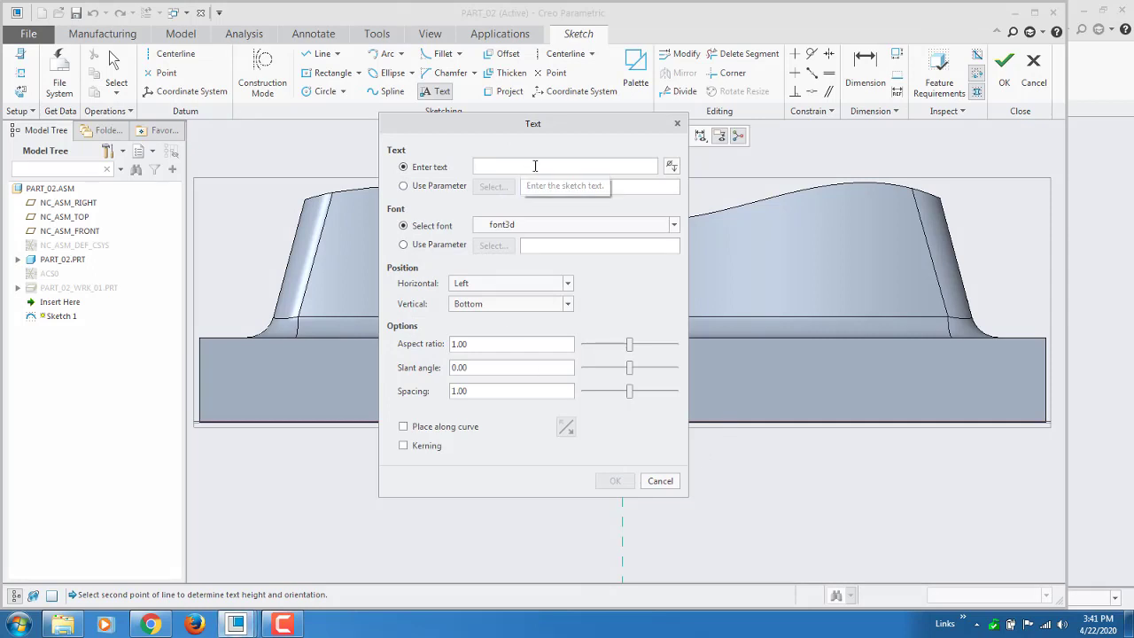
pyautogui.write('op')
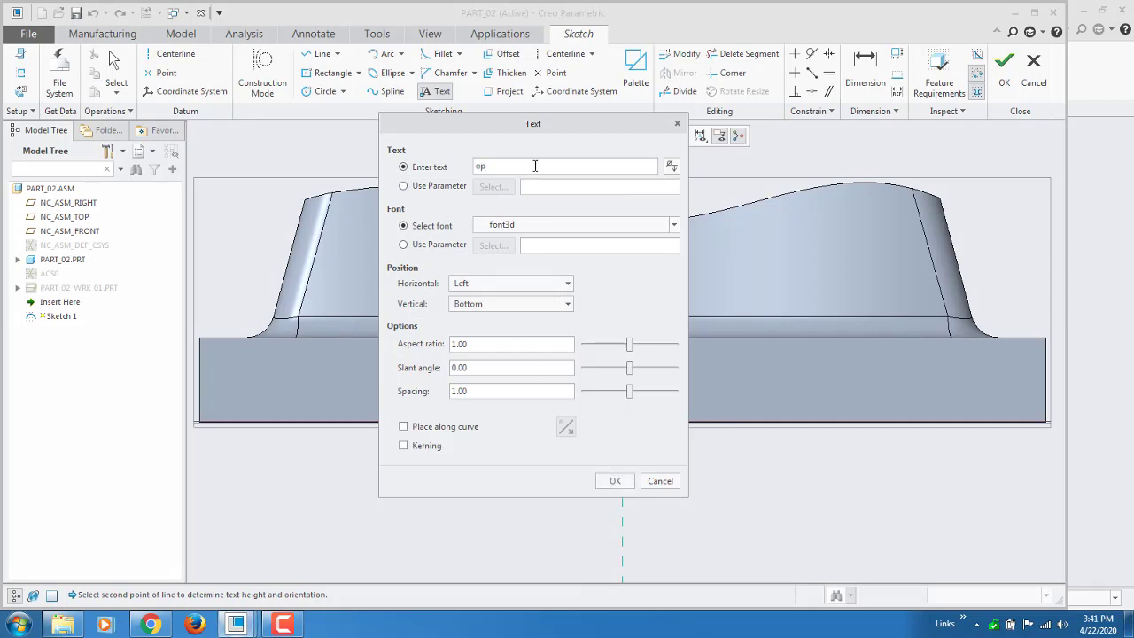
pyautogui.click(617, 481)
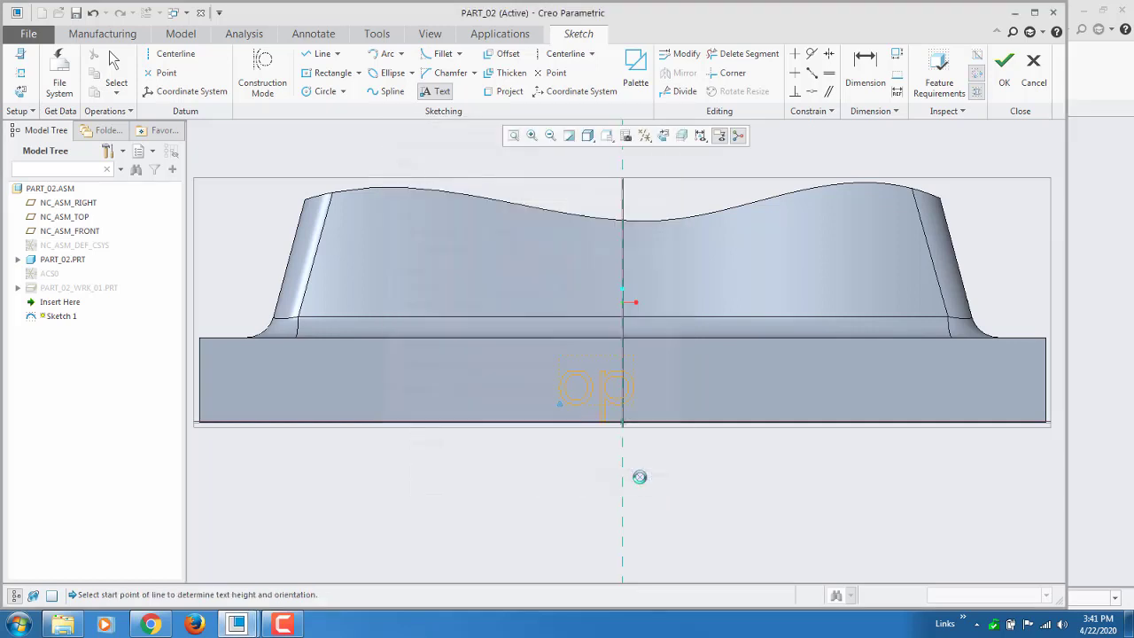
# Finish placing the "op" text, move it to be roughly centred on the base's front face, and complete the sketch.
pyautogui.click(562, 406)
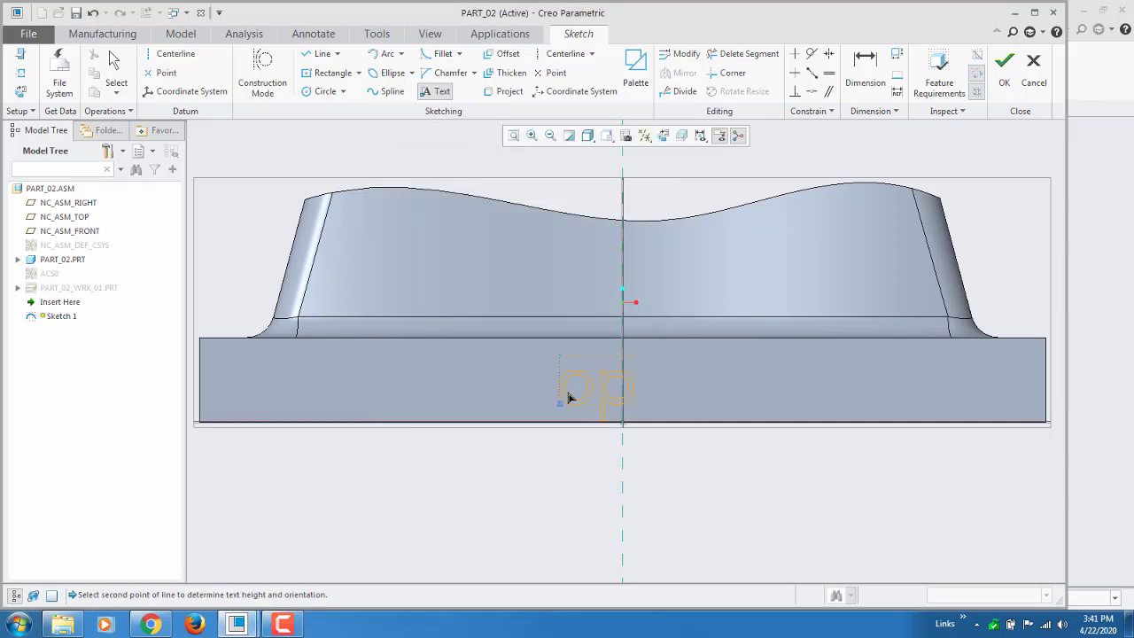
pyautogui.middleClick(679, 488)
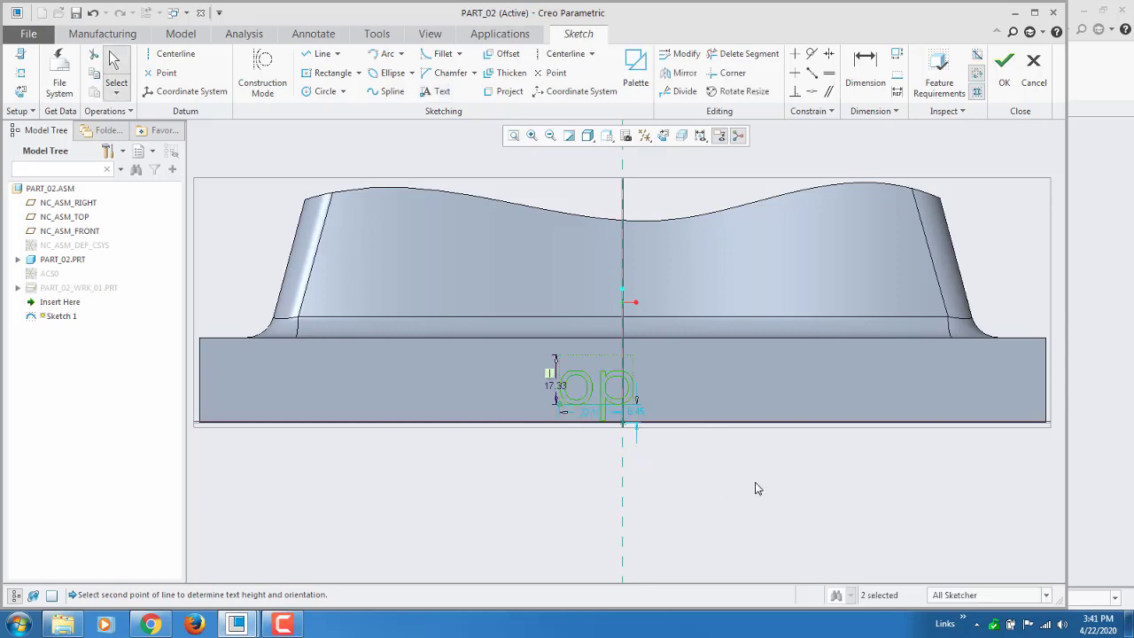
pyautogui.moveTo(560, 409)
pyautogui.mouseDown()
pyautogui.moveTo(581, 394)
pyautogui.moveTo(585, 407)
pyautogui.mouseUp()
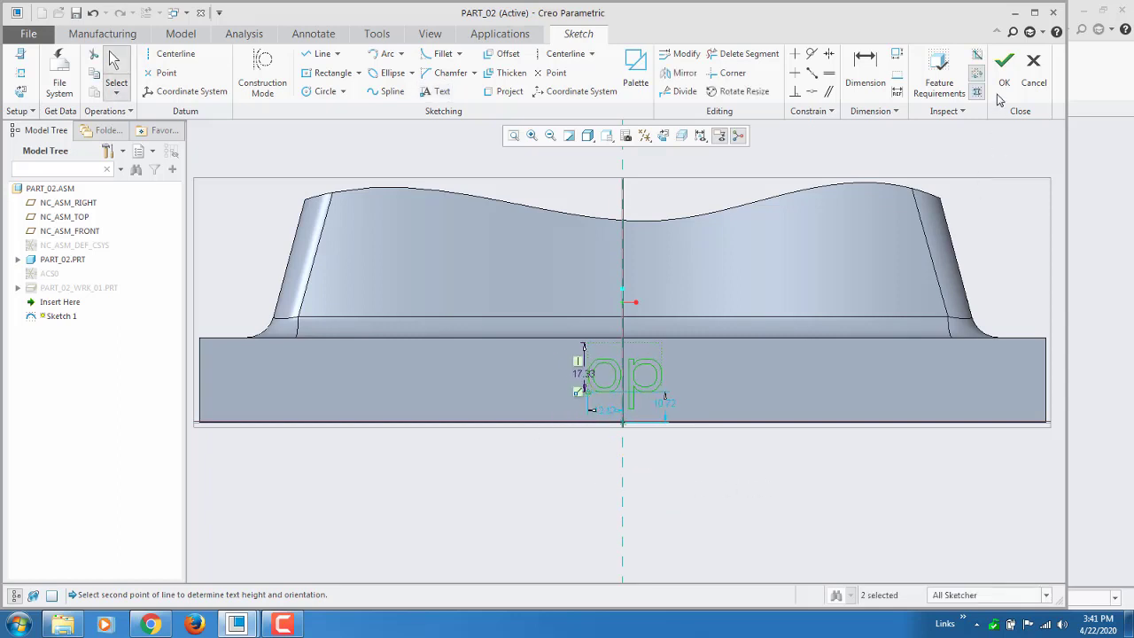
pyautogui.click(1004, 67)
pyautogui.click(571, 483)
pyautogui.moveTo(571, 483); pyautogui.dragTo(590, 451, button='middle')
pyautogui.moveTo(659, 321); pyautogui.dragTo(427, 280, button='middle')
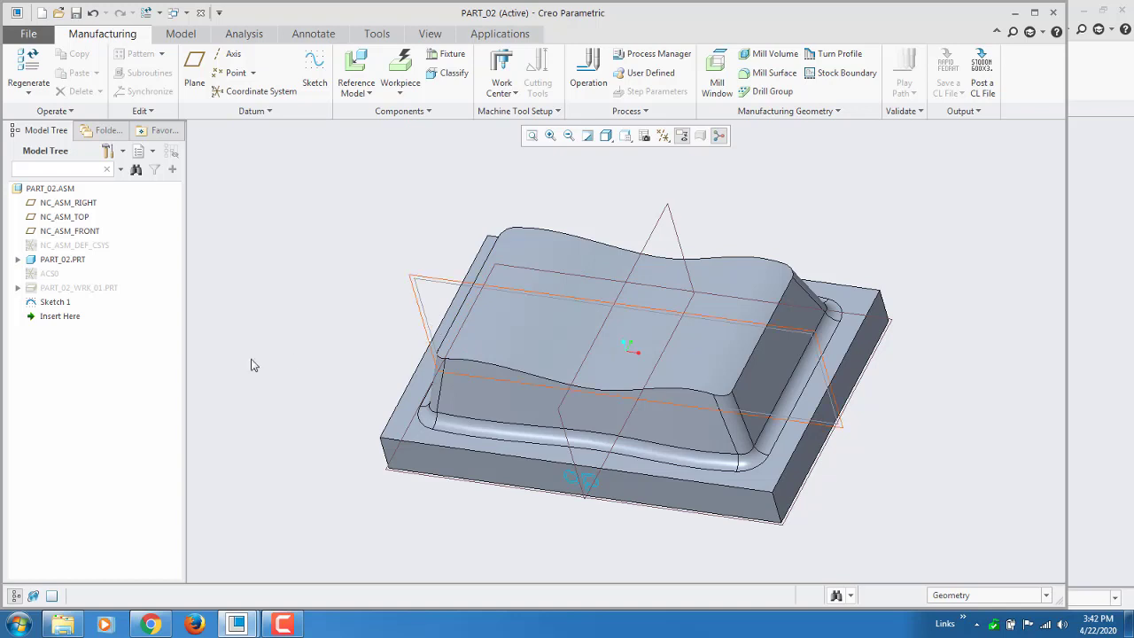
# Show the workpiece and locate a new coordinate system at its top face, NC_ASM_TOP and NC_ASM_RIGHT.
pyautogui.rightClick(79, 288)
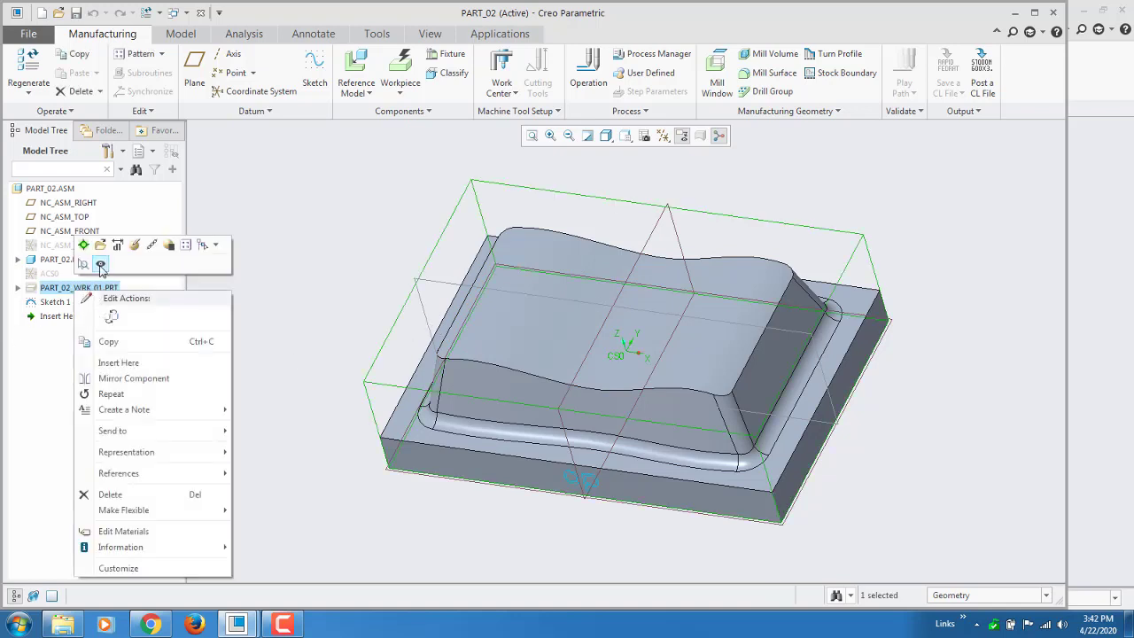
pyautogui.click(100, 265)
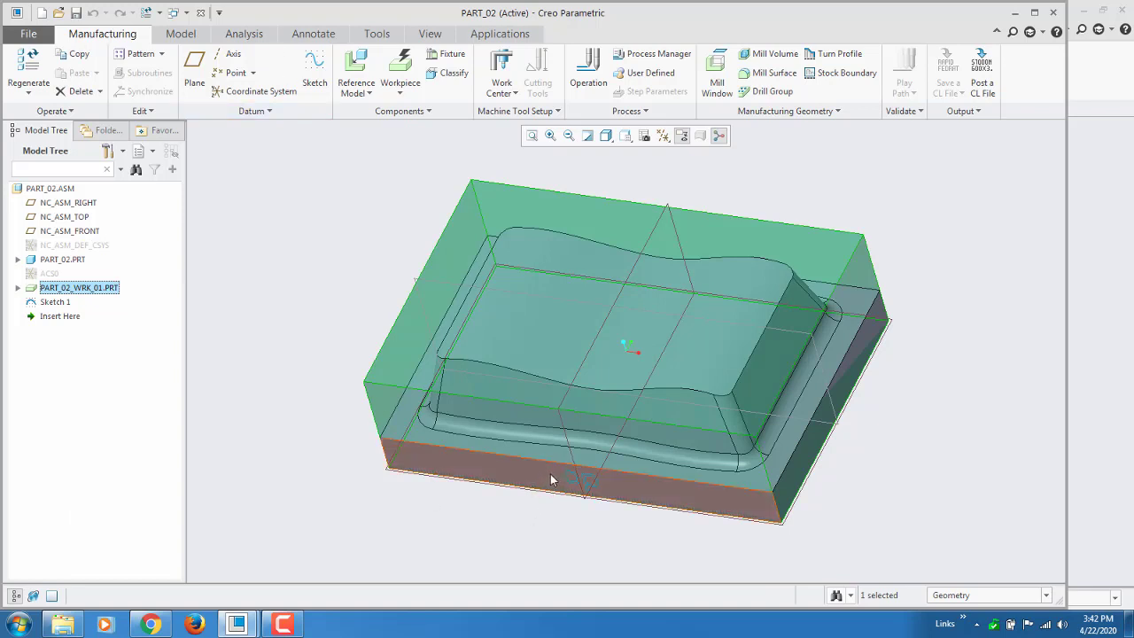
pyautogui.click(257, 91)
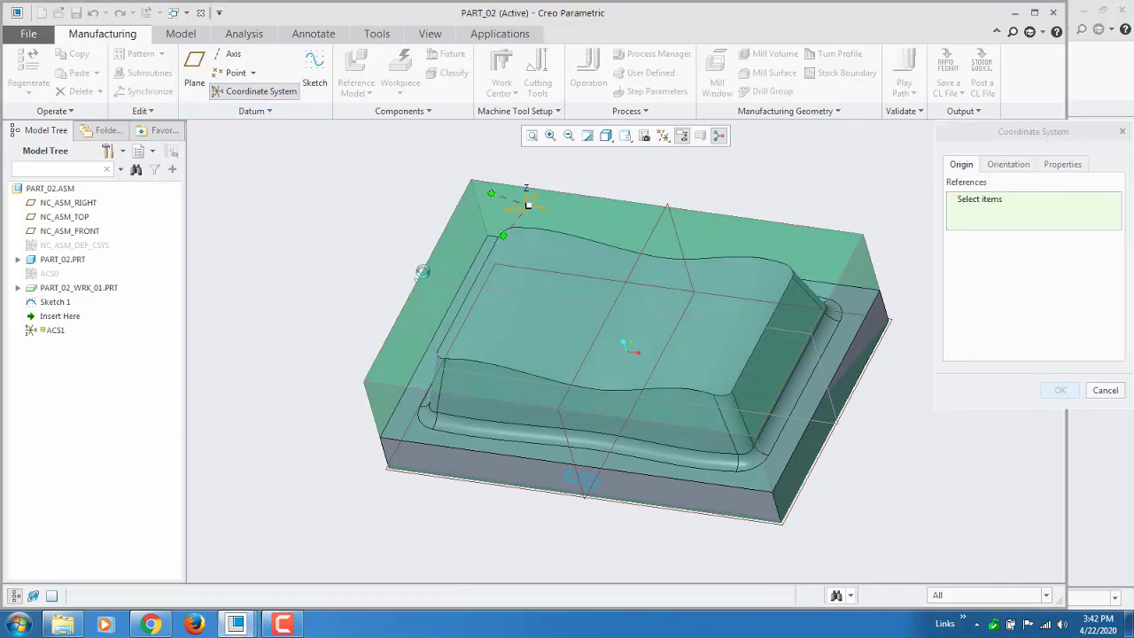
pyautogui.click(529, 208)
pyautogui.keyDown('ctrl'); pyautogui.click(670, 209); pyautogui.keyUp('ctrl')
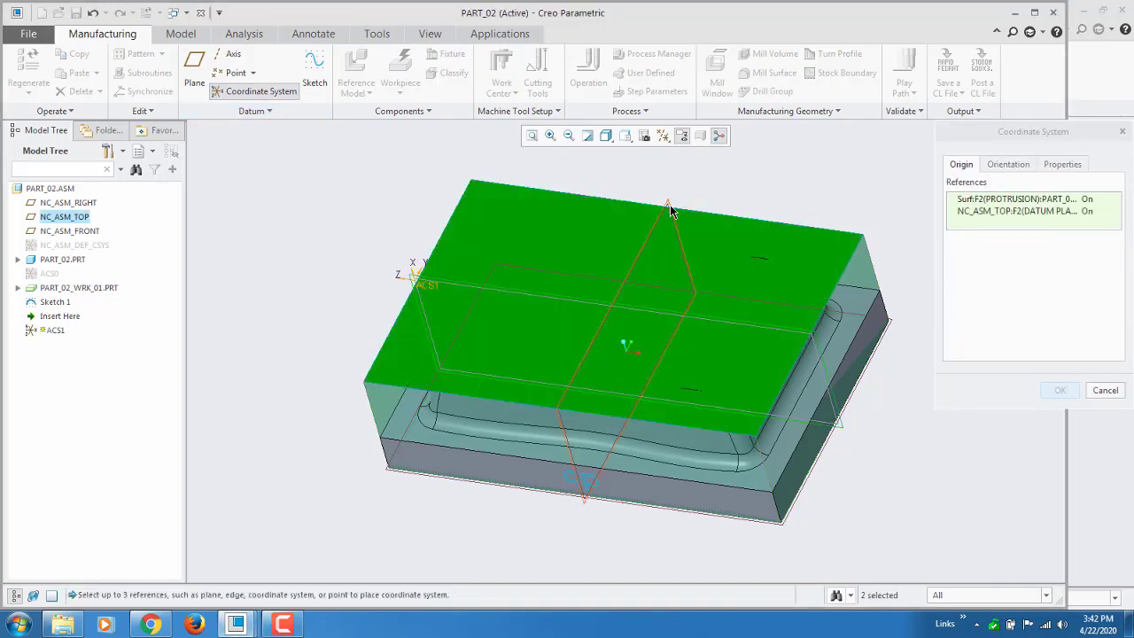
pyautogui.keyDown('ctrl'); pyautogui.click(824, 390); pyautogui.keyUp('ctrl')
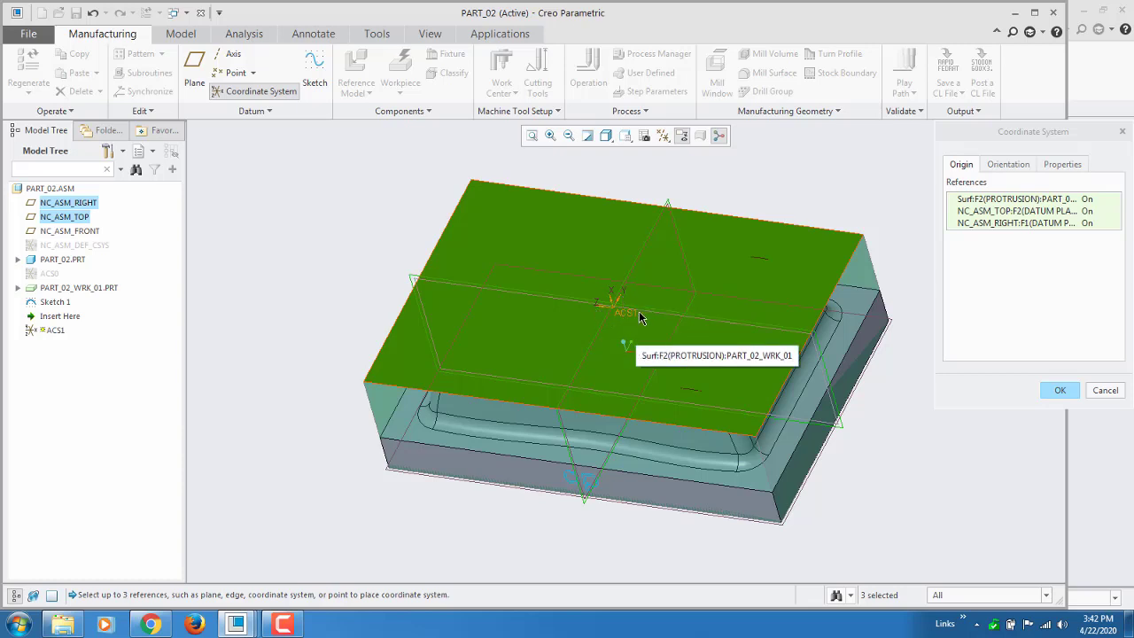
# Orient the coordinate system with Z determined by the workpiece's top face and Y projected from NC_ASM_TOP, and accept it.
pyautogui.click(1008, 165)
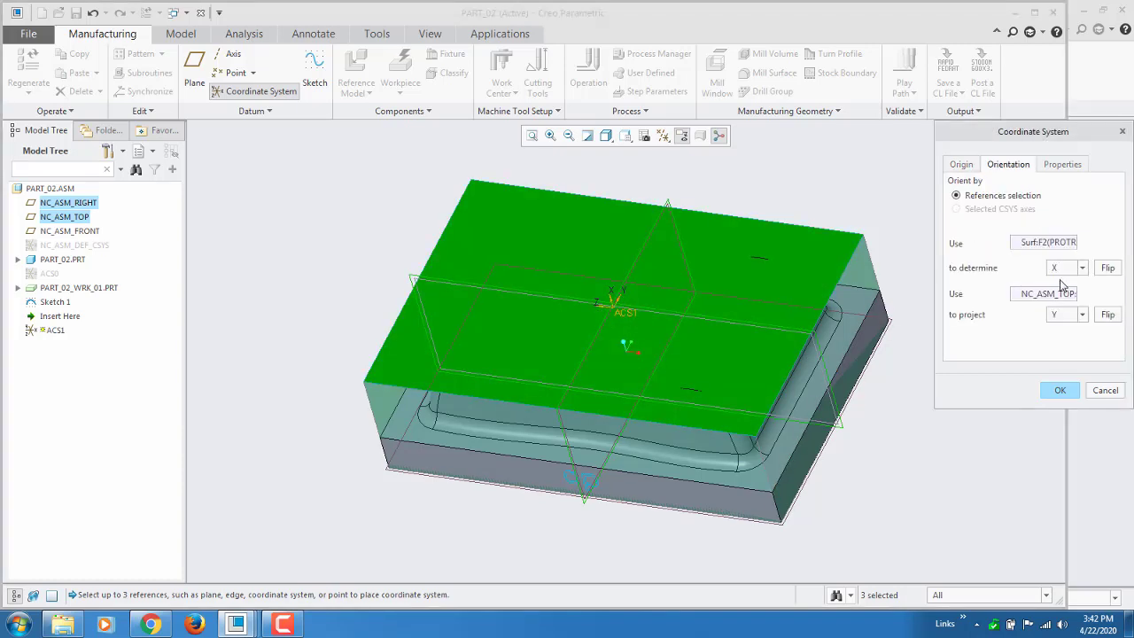
pyautogui.click(1065, 271)
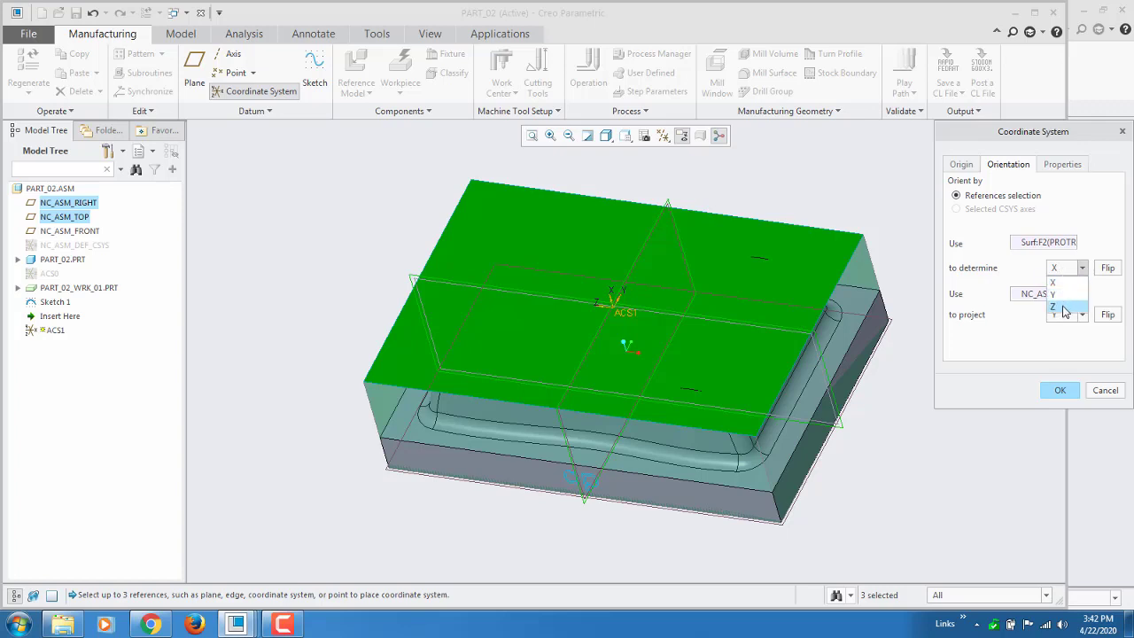
pyautogui.click(1065, 310)
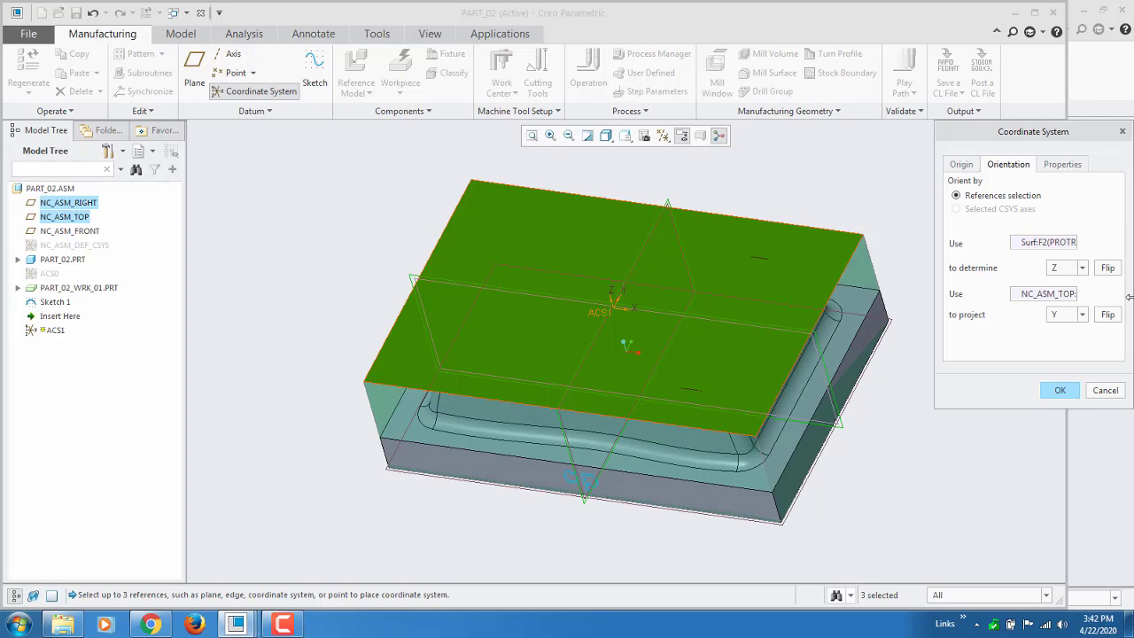
pyautogui.click(1112, 272)
pyautogui.click(1111, 316)
pyautogui.click(1112, 271)
pyautogui.click(1113, 317)
pyautogui.moveTo(620, 315); pyautogui.dragTo(645, 308, button='middle')
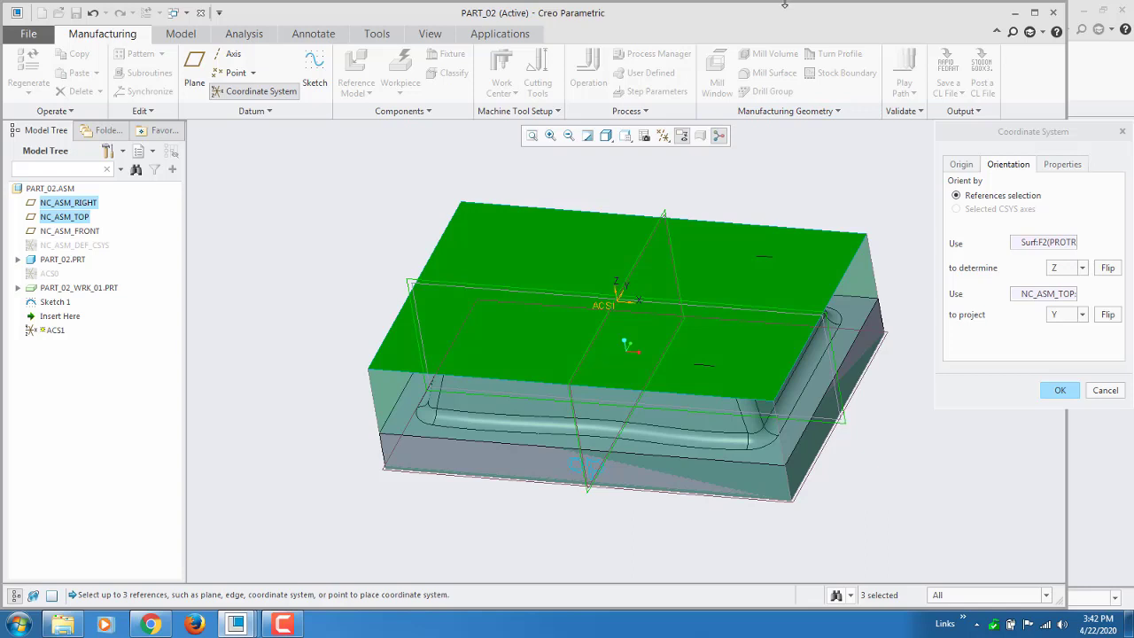
pyautogui.click(1062, 390)
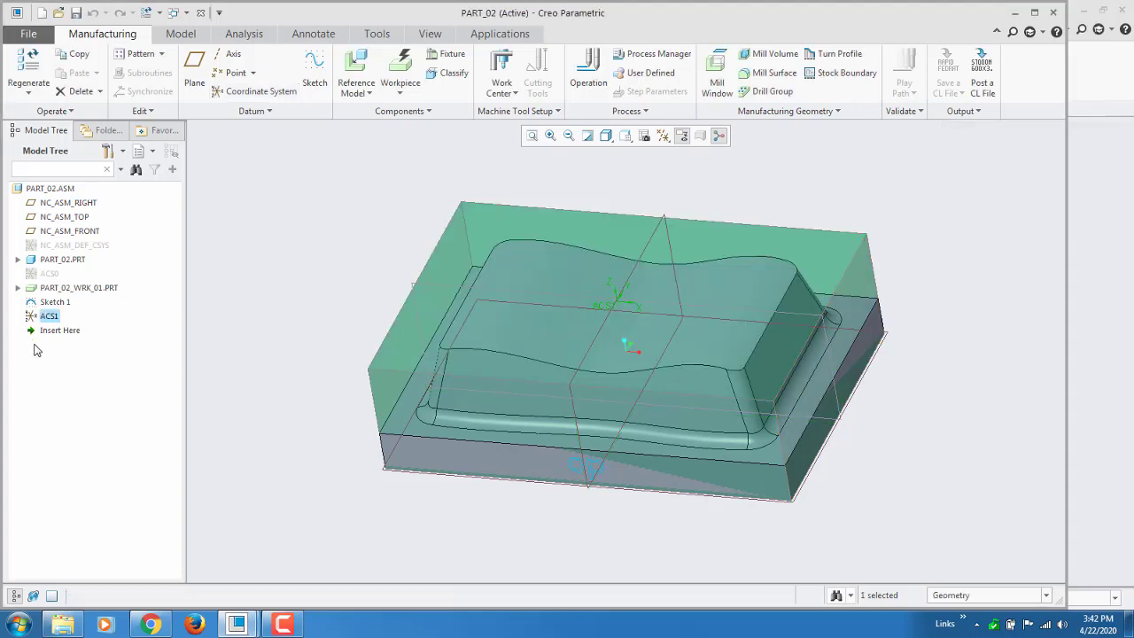
# Rename the coordinate system ACS1 as MCS.
pyautogui.doubleClick(47, 319)
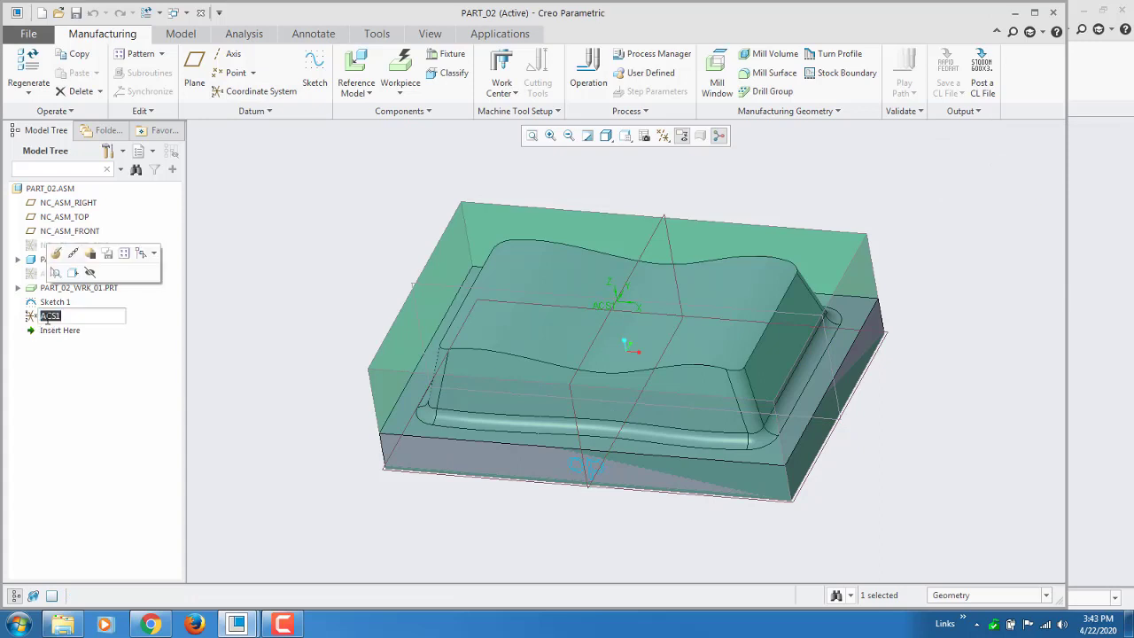
pyautogui.write('mcs')
pyautogui.press('Return')
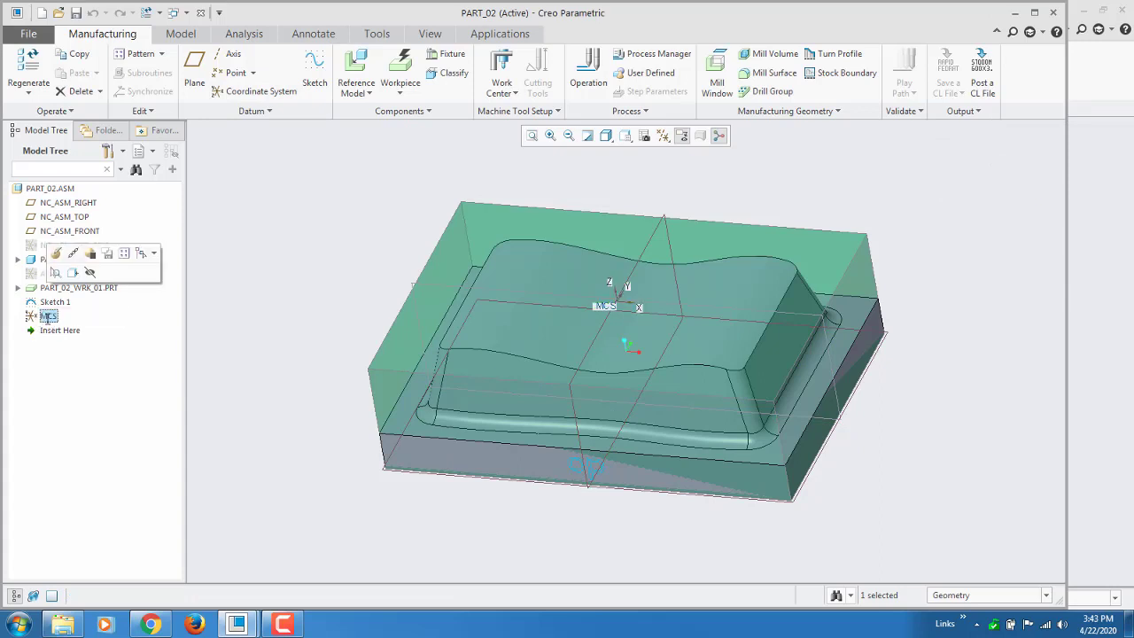
# Create a datum plane on the workpiece's top face with an offset of 0.00.
pyautogui.moveTo(569, 392)
pyautogui.mouseDown(button='middle')
pyautogui.moveTo(565, 402)
pyautogui.moveTo(554, 392)
pyautogui.mouseUp(button='middle')
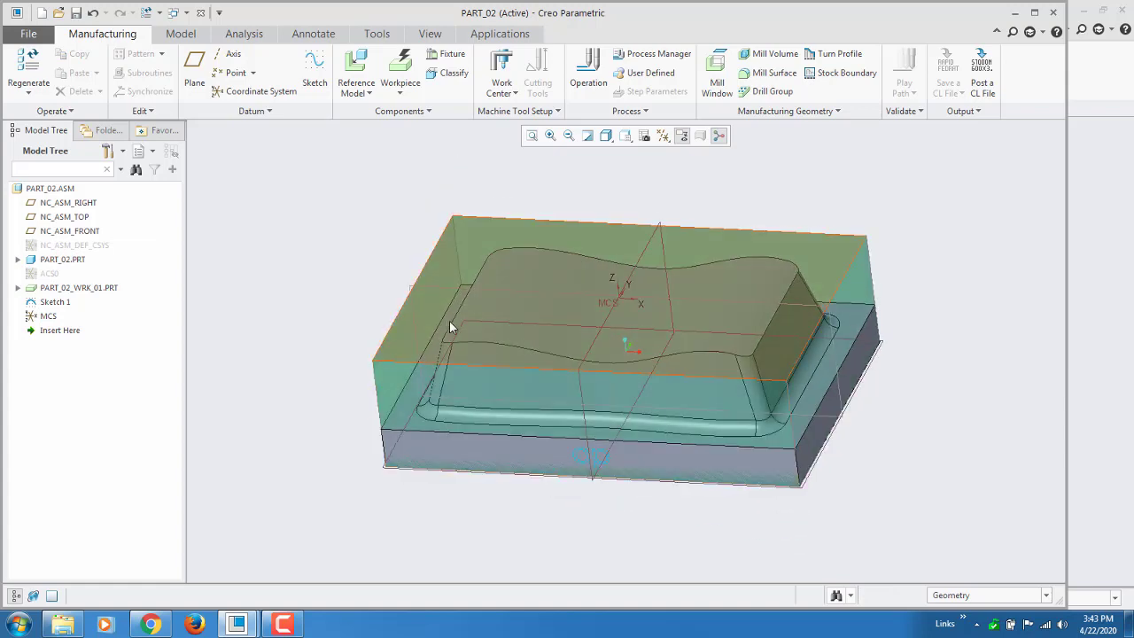
pyautogui.moveTo(444, 350); pyautogui.dragTo(434, 356, button='middle')
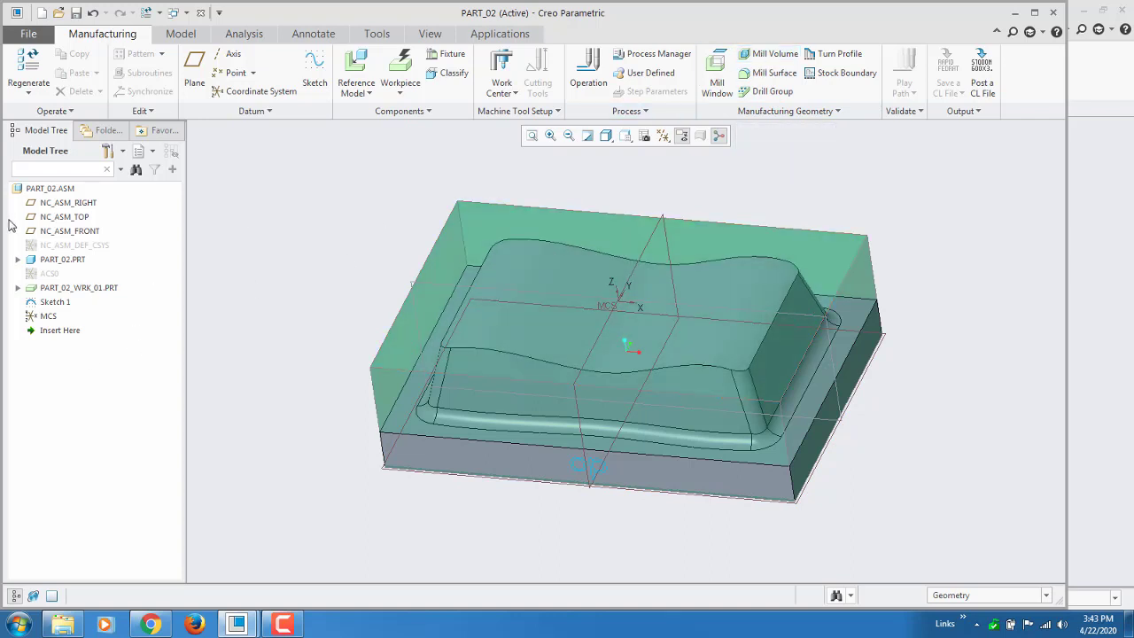
pyautogui.click(194, 73)
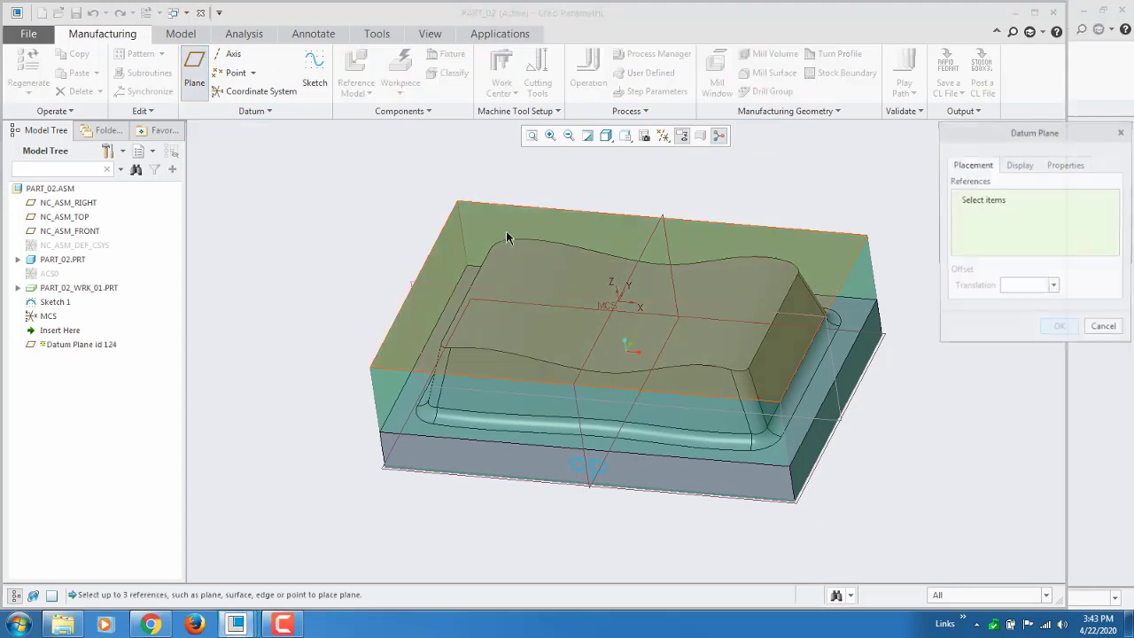
pyautogui.click(496, 225)
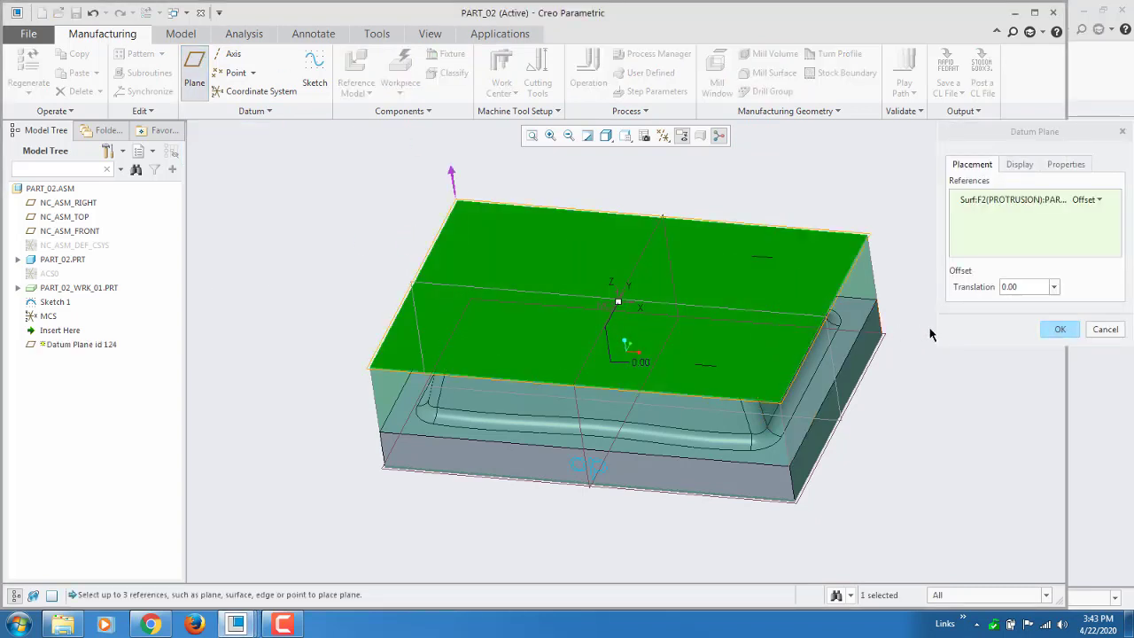
pyautogui.click(1059, 329)
# Hide the workpiece and examine the front and side faces of the reference model's base.
pyautogui.rightClick(97, 288)
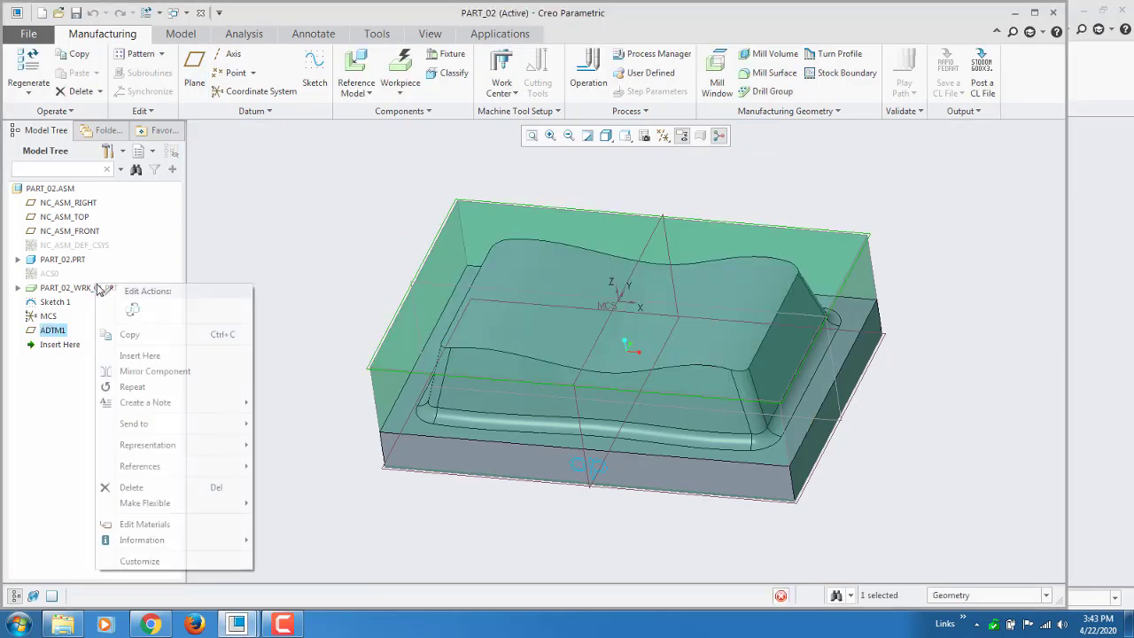
pyautogui.click(122, 239)
pyautogui.moveTo(339, 269); pyautogui.dragTo(302, 354, button='middle')
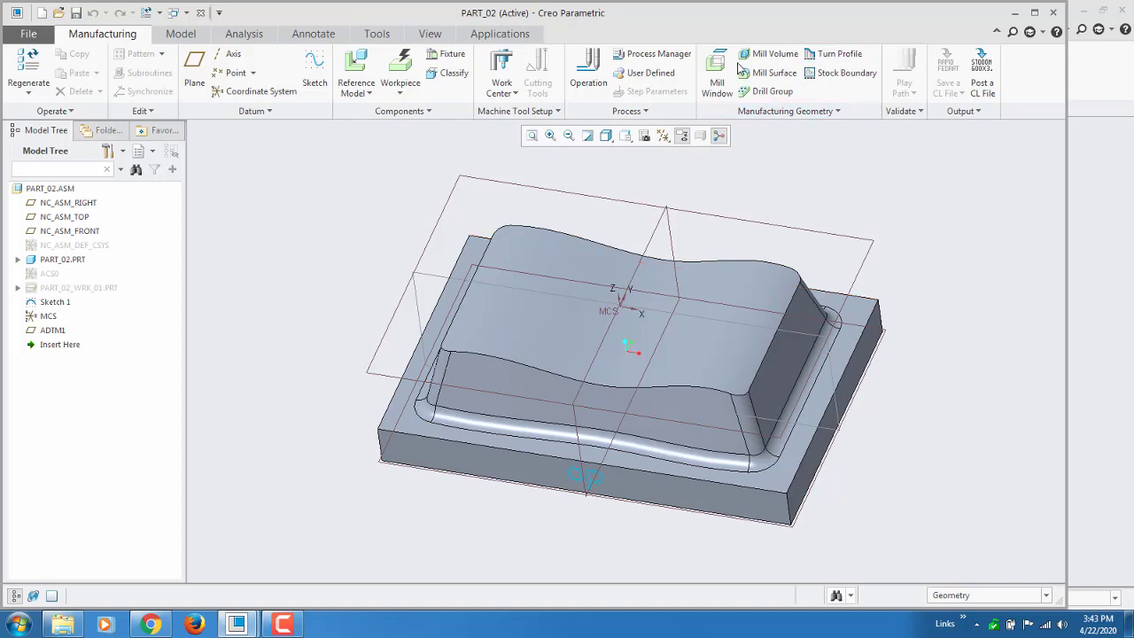
pyautogui.moveTo(719, 458); pyautogui.dragTo(710, 445, button='middle')
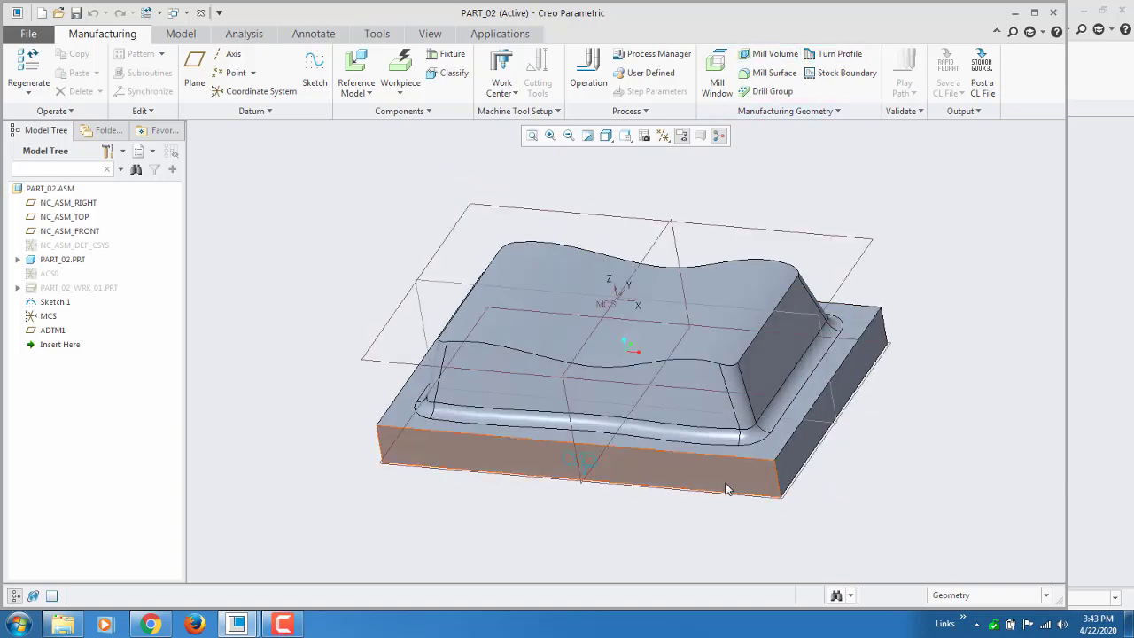
pyautogui.scroll(-3, 726, 489)
pyautogui.click(719, 468)
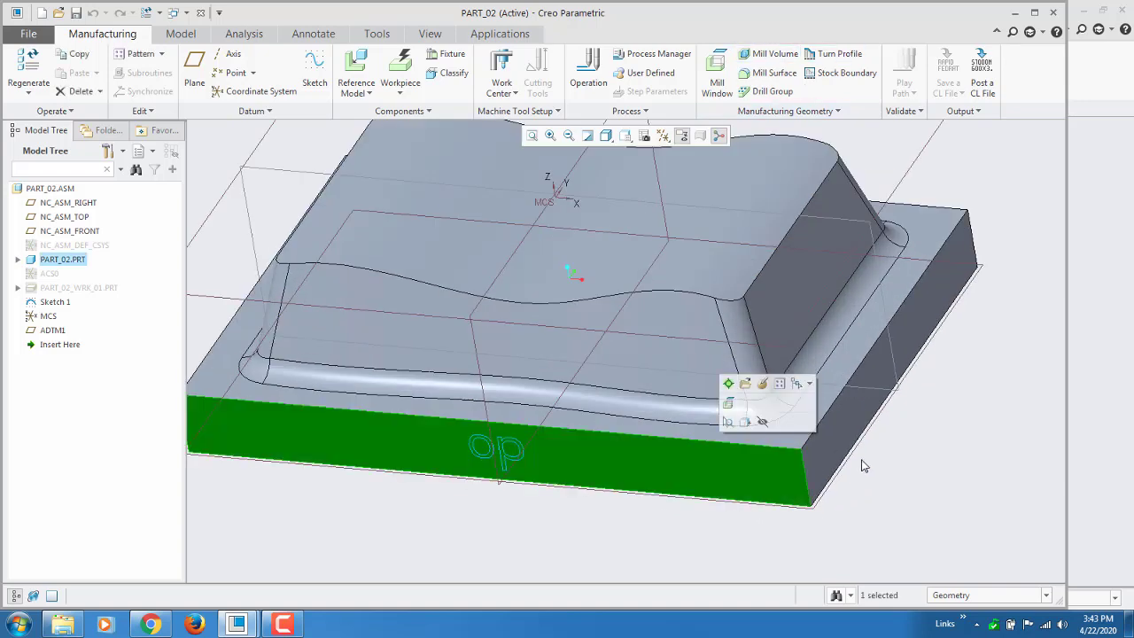
pyautogui.click(846, 427)
pyautogui.scroll(3, 856, 471)
pyautogui.moveTo(856, 471)
pyautogui.mouseDown(button='middle')
pyautogui.moveTo(912, 496)
pyautogui.moveTo(912, 555)
pyautogui.moveTo(866, 448)
pyautogui.moveTo(856, 466)
pyautogui.mouseUp(button='middle')
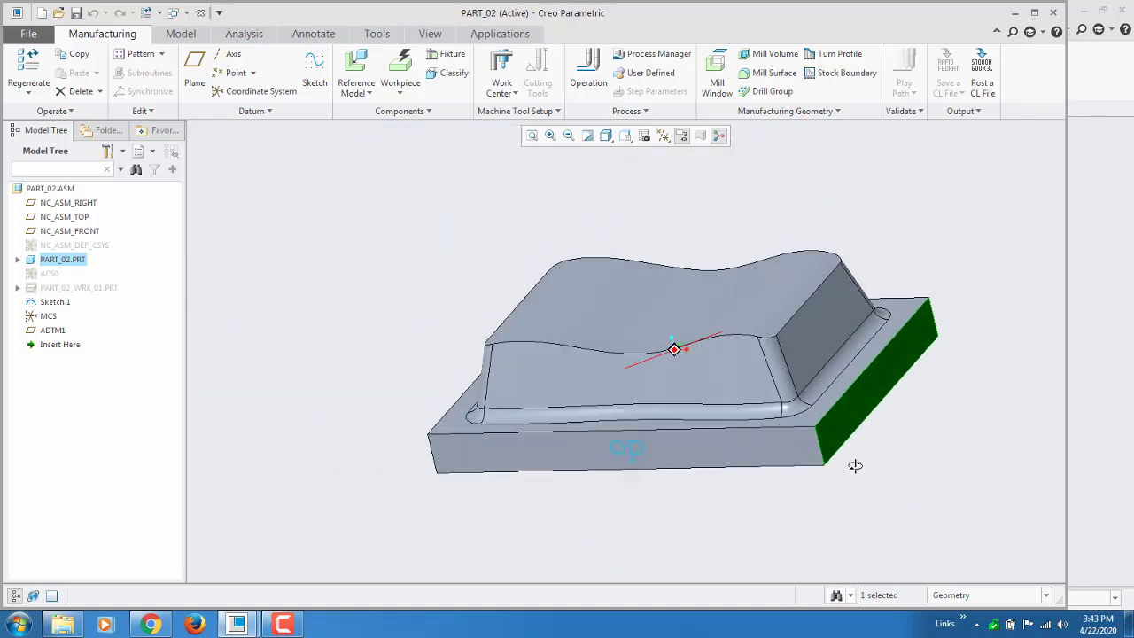
# Show the workpiece PART_02_WRK_01.PRT and hide the reference model PART_02.PRT.
pyautogui.rightClick(82, 288)
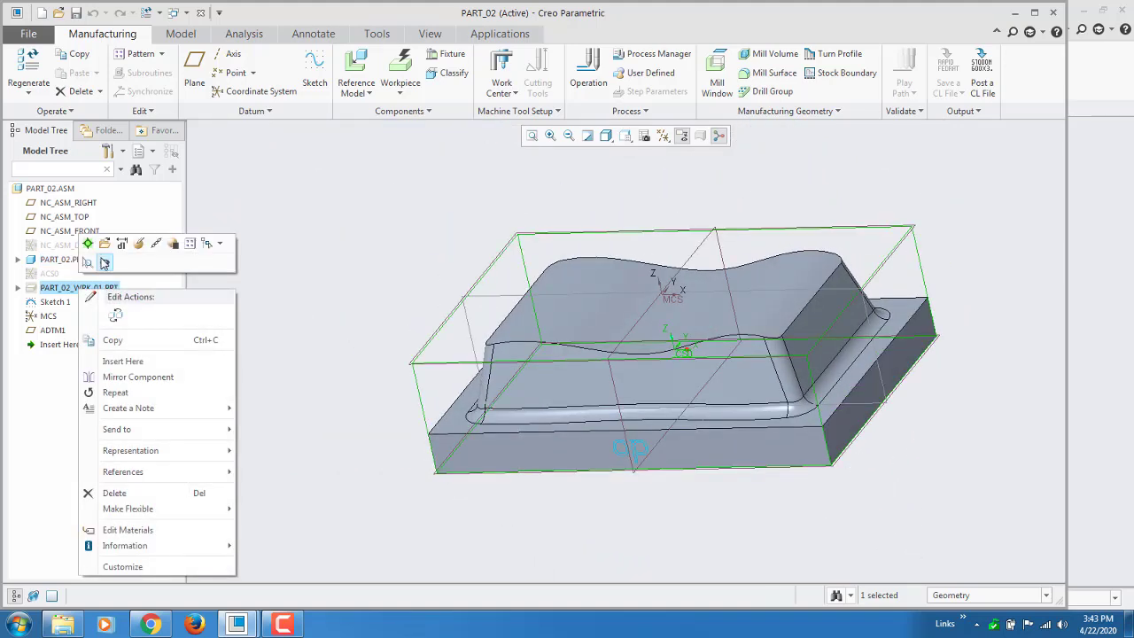
pyautogui.click(106, 263)
pyautogui.rightClick(55, 258)
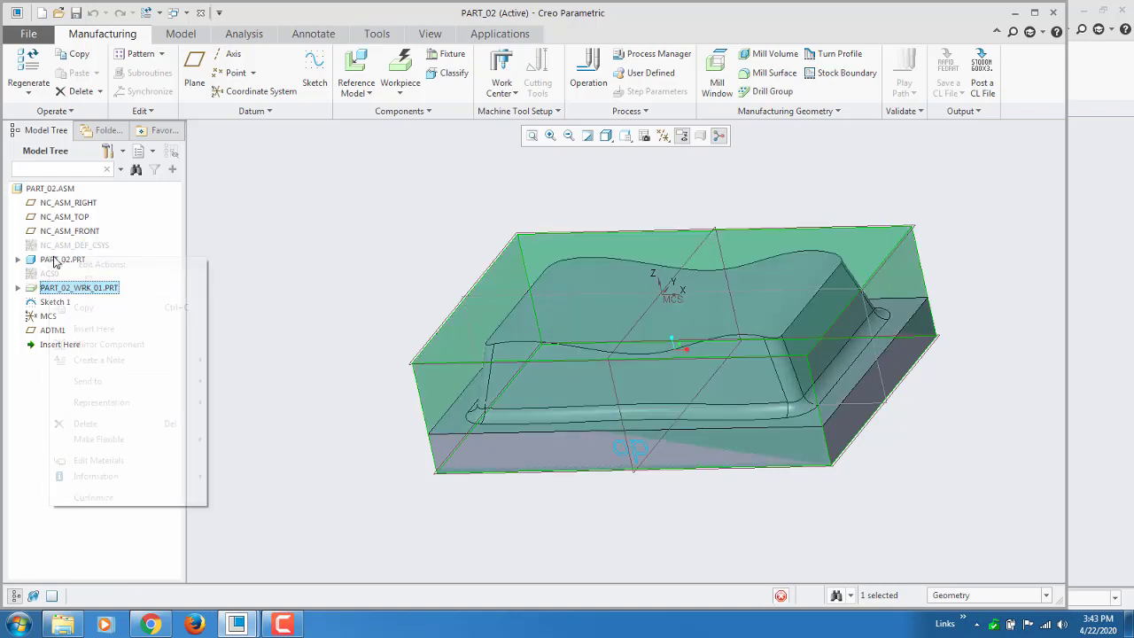
pyautogui.click(78, 227)
pyautogui.moveTo(348, 358)
pyautogui.mouseDown(button='middle')
pyautogui.moveTo(367, 435)
pyautogui.moveTo(363, 350)
pyautogui.mouseUp(button='middle')
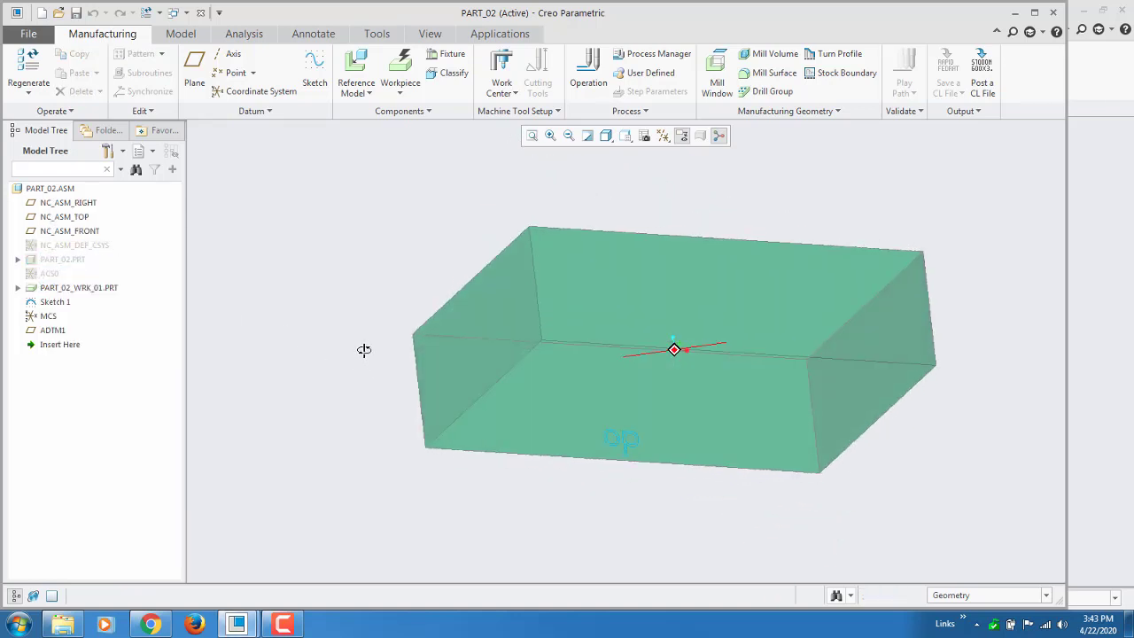
# Measure the lengths of the workpiece's long top front edge, short top side edge and vertical corner edge.
pyautogui.click(234, 41)
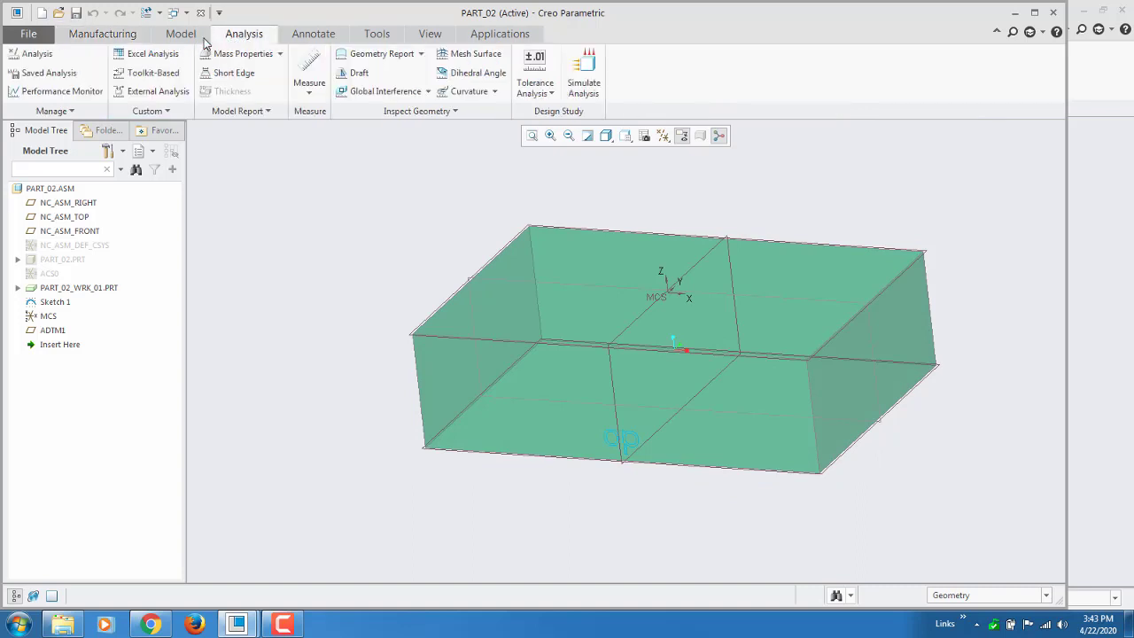
pyautogui.click(310, 89)
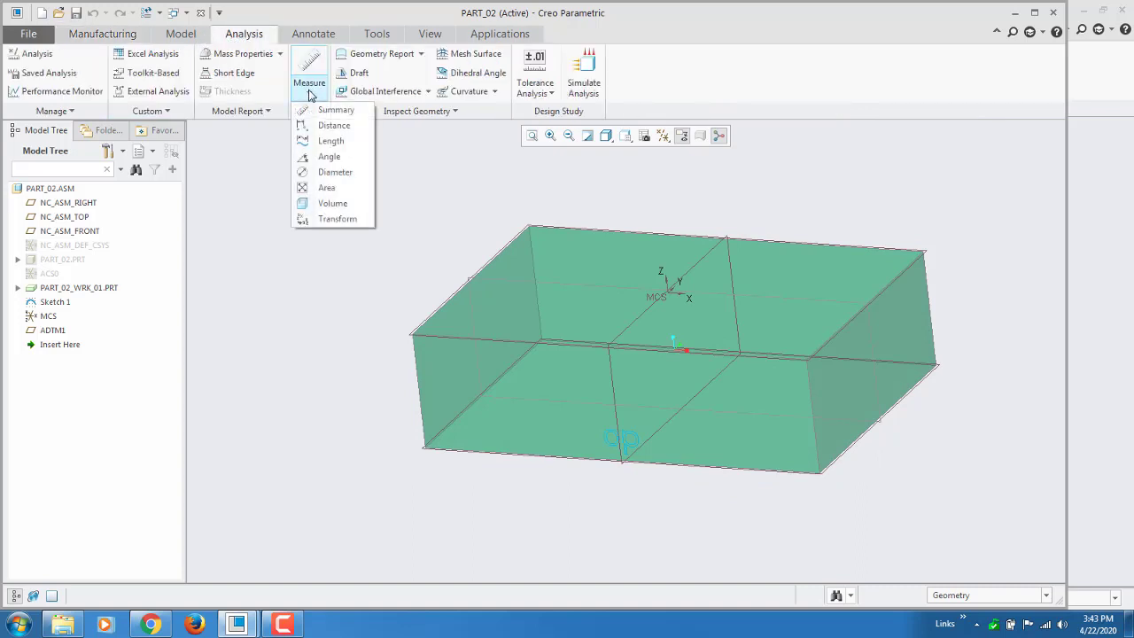
pyautogui.click(330, 141)
pyautogui.click(446, 332)
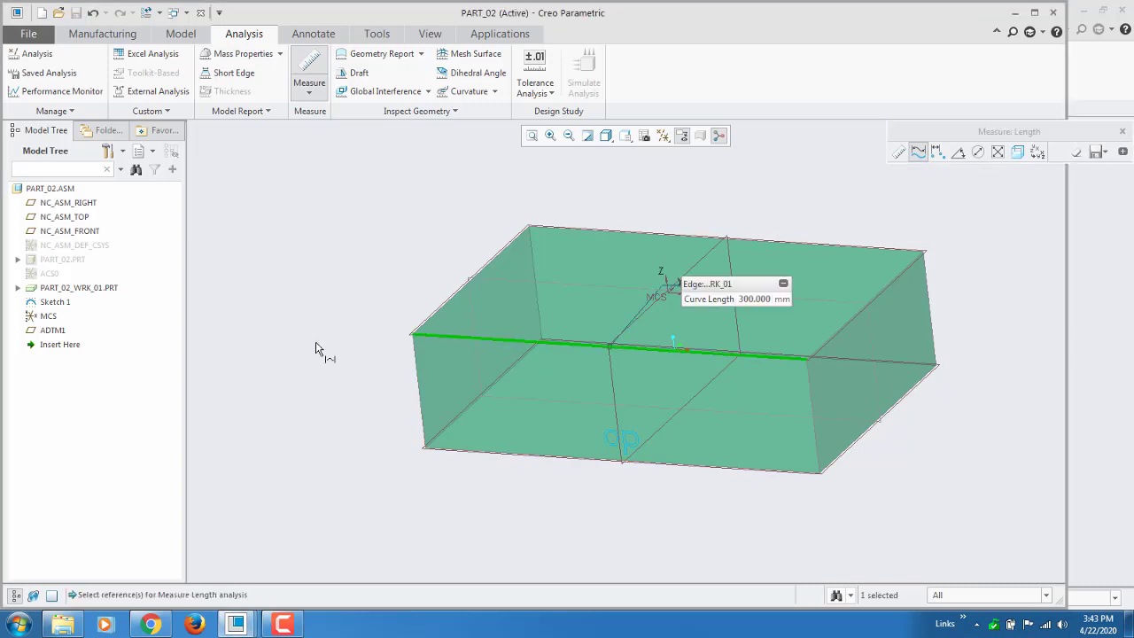
pyautogui.moveTo(316, 347); pyautogui.dragTo(473, 282, button='middle')
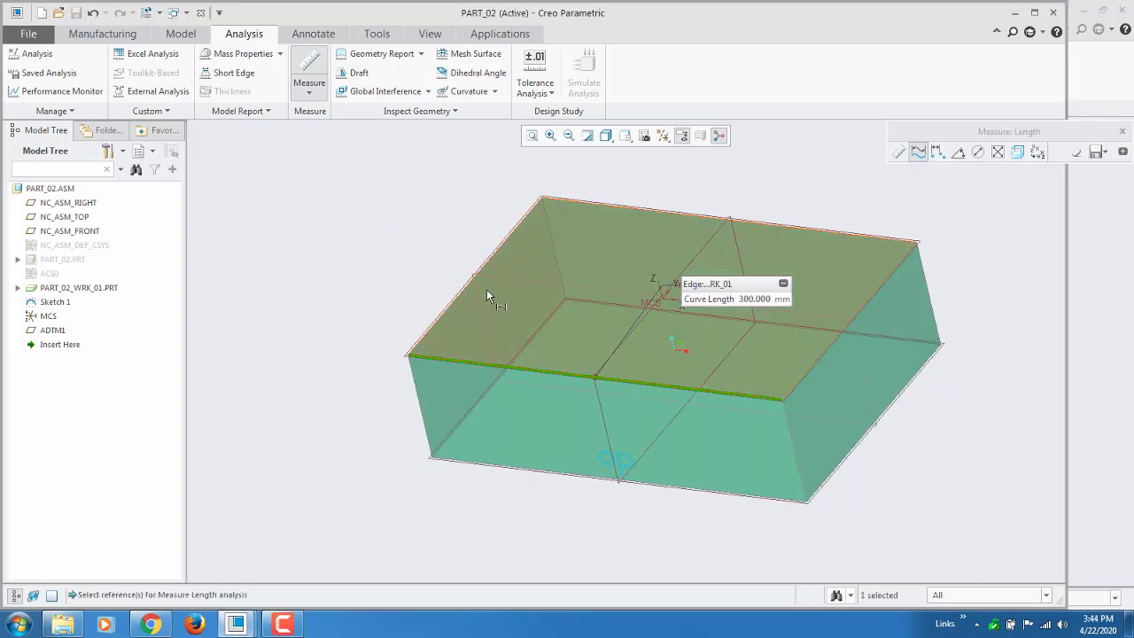
pyautogui.click(462, 293)
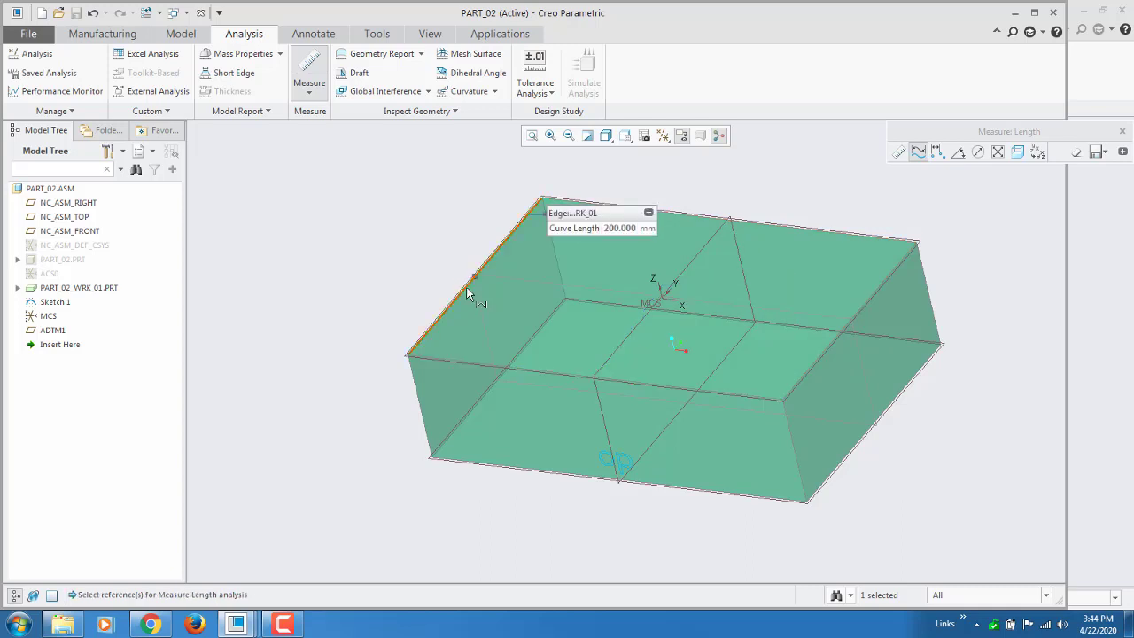
pyautogui.click(793, 445)
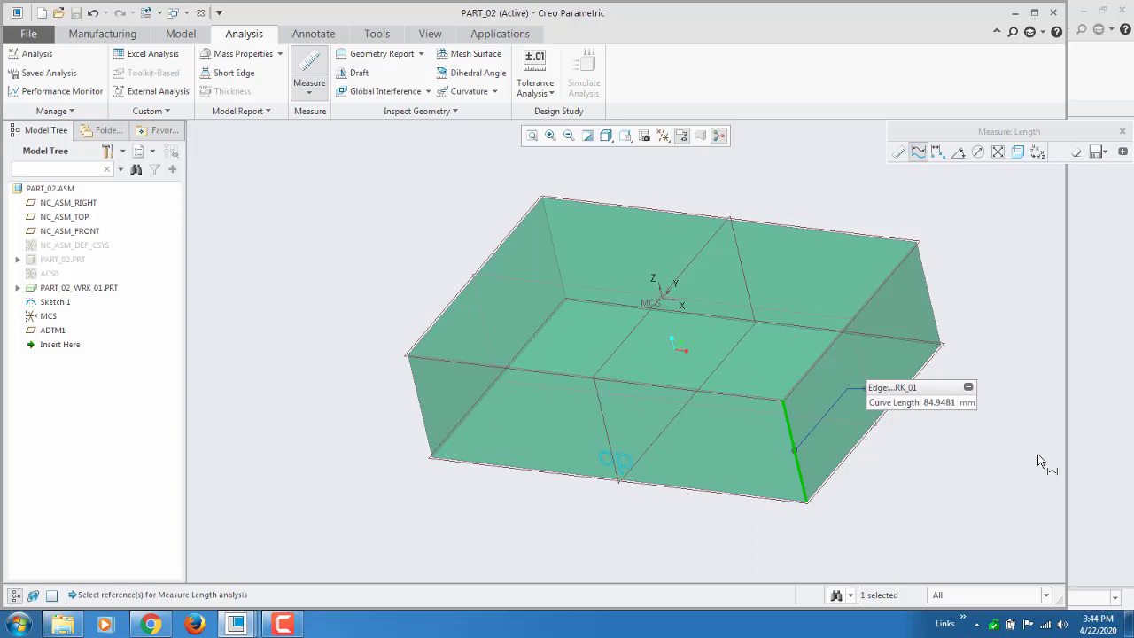
pyautogui.click(1122, 131)
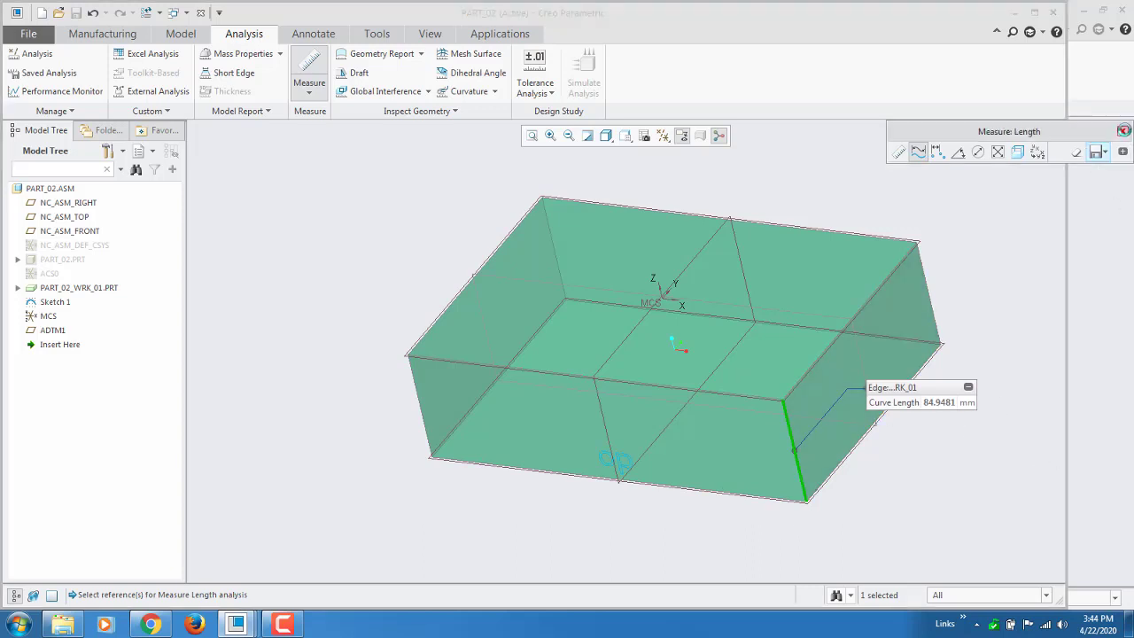
# Show the reference model PART_02.PRT and hide the workpiece PART_02_WRK_01.PRT.
pyautogui.click(81, 35)
pyautogui.rightClick(62, 269)
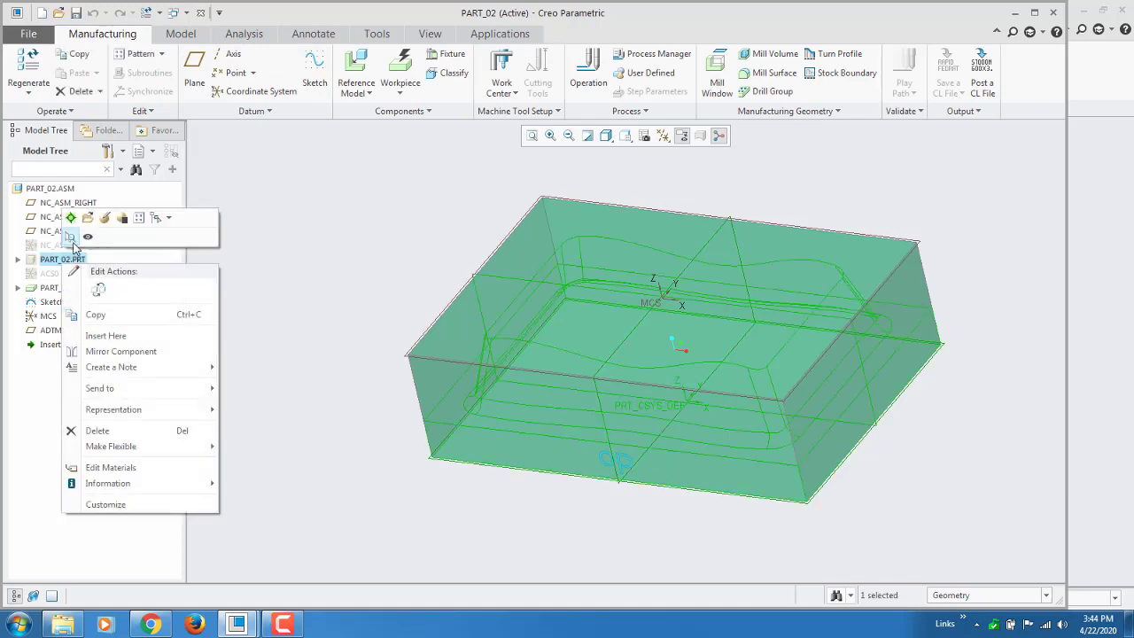
pyautogui.click(78, 238)
pyautogui.rightClick(67, 289)
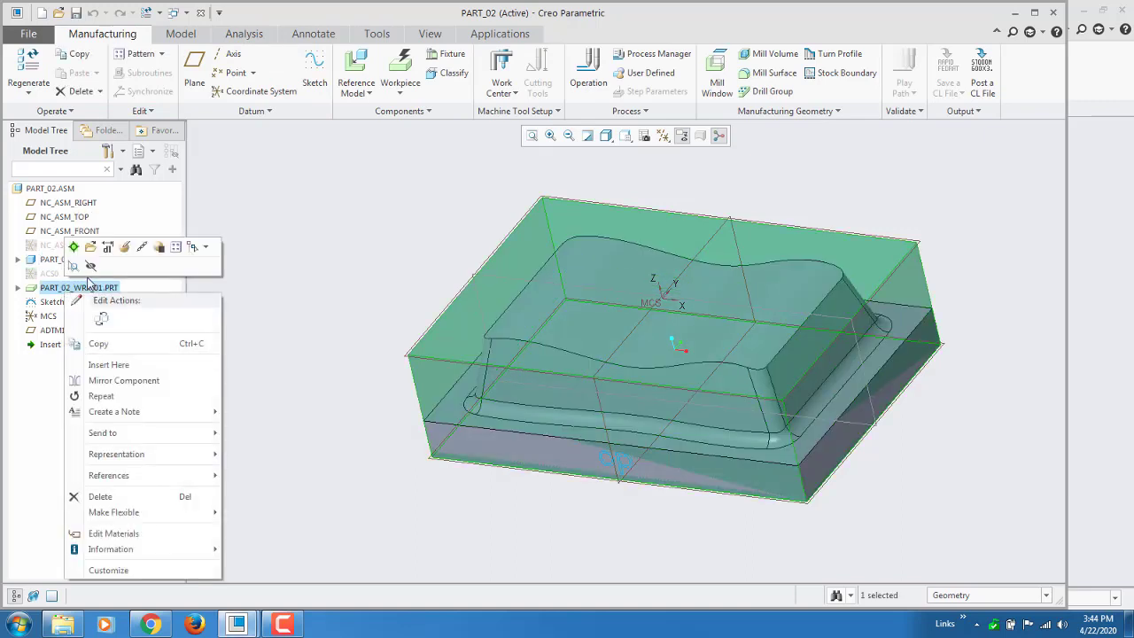
pyautogui.click(86, 255)
pyautogui.click(355, 486)
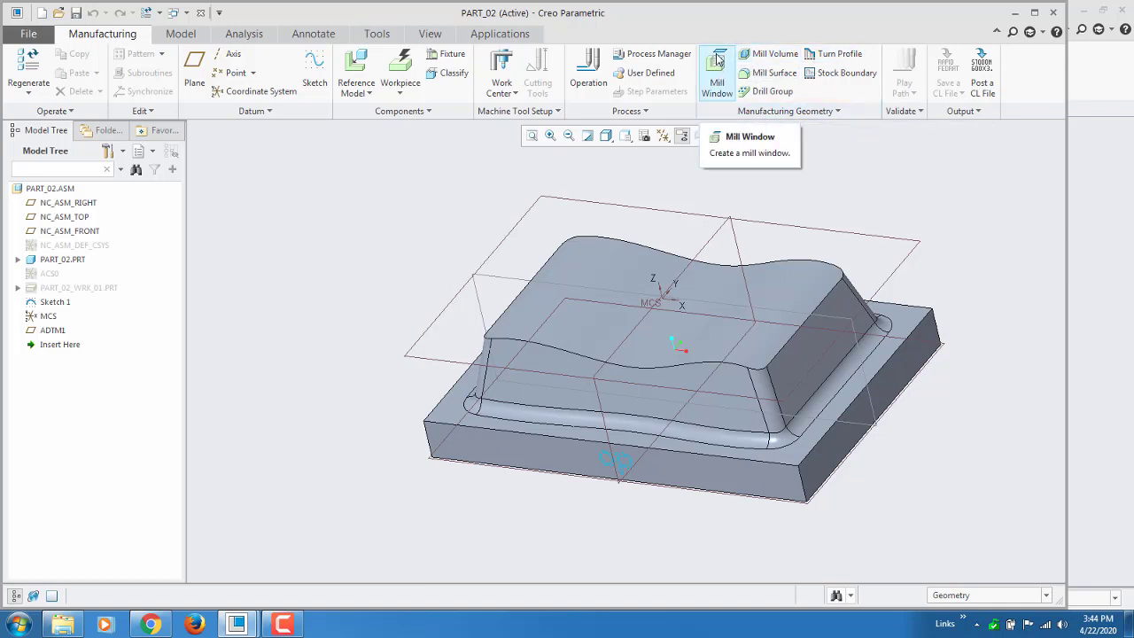
# Start an extruded mill volume with its section sketch on datum plane ADTM1, oriented to the 2D sketch view.
pyautogui.click(768, 55)
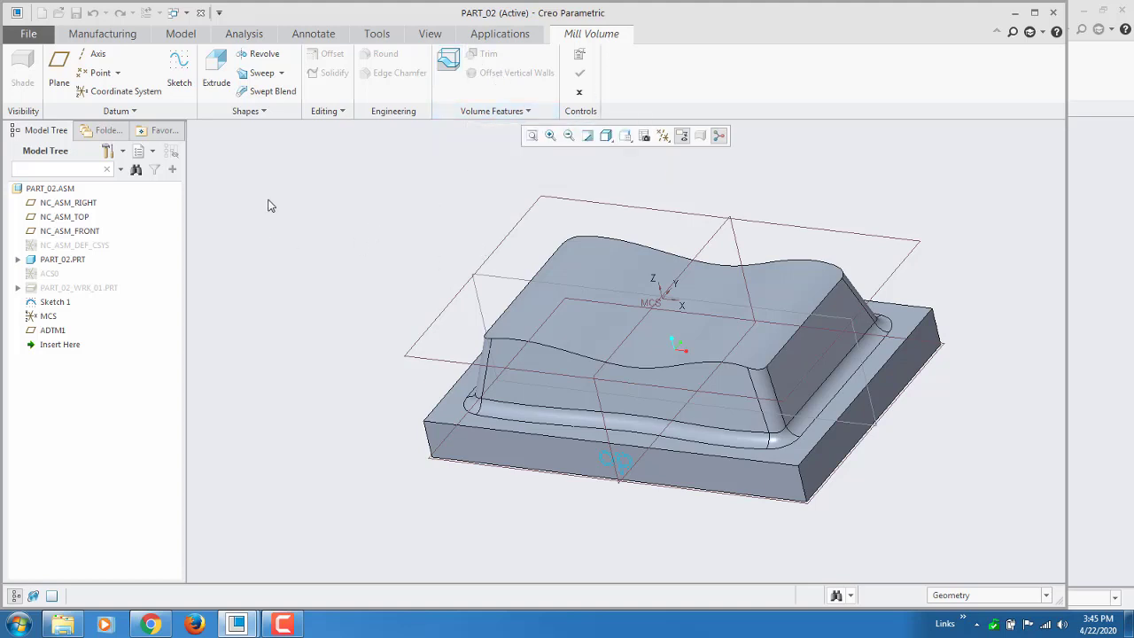
pyautogui.click(218, 69)
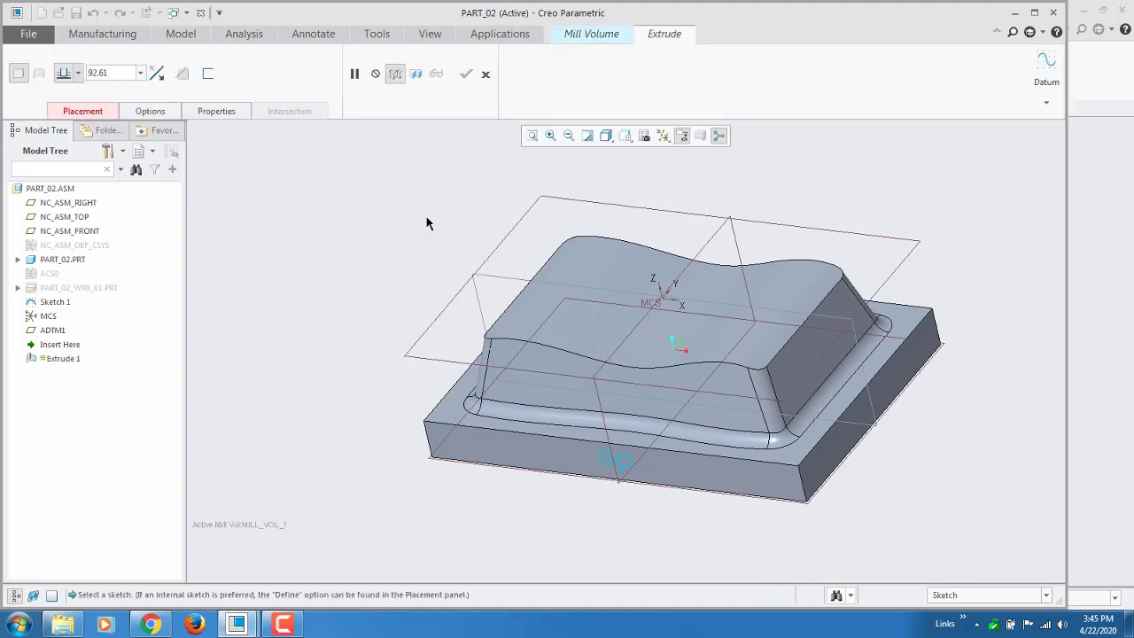
pyautogui.click(535, 203)
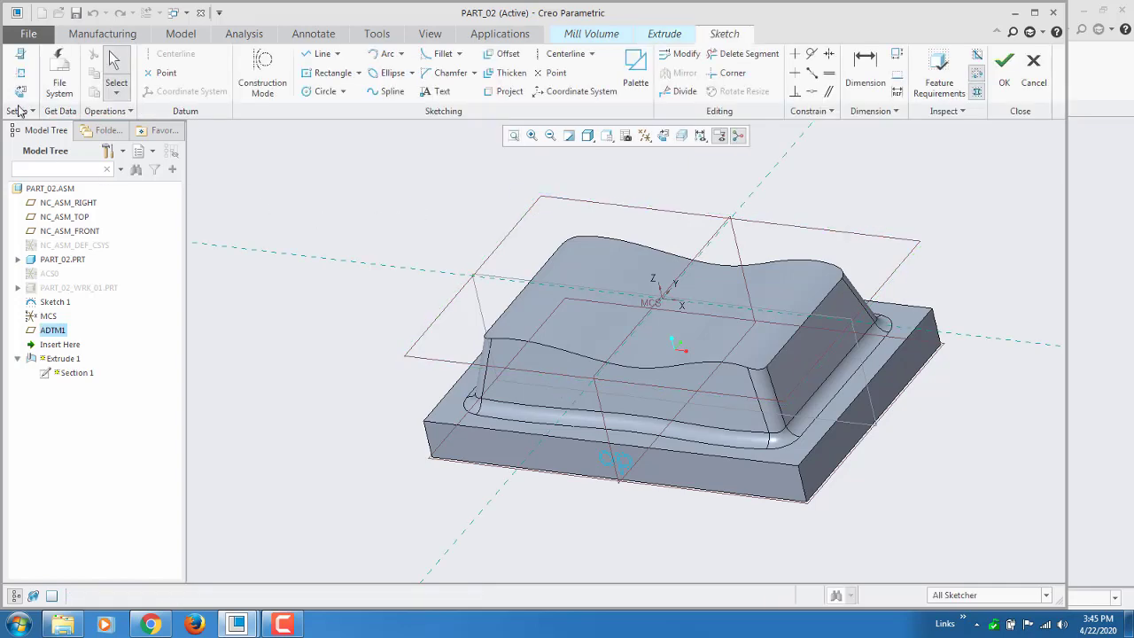
pyautogui.click(20, 92)
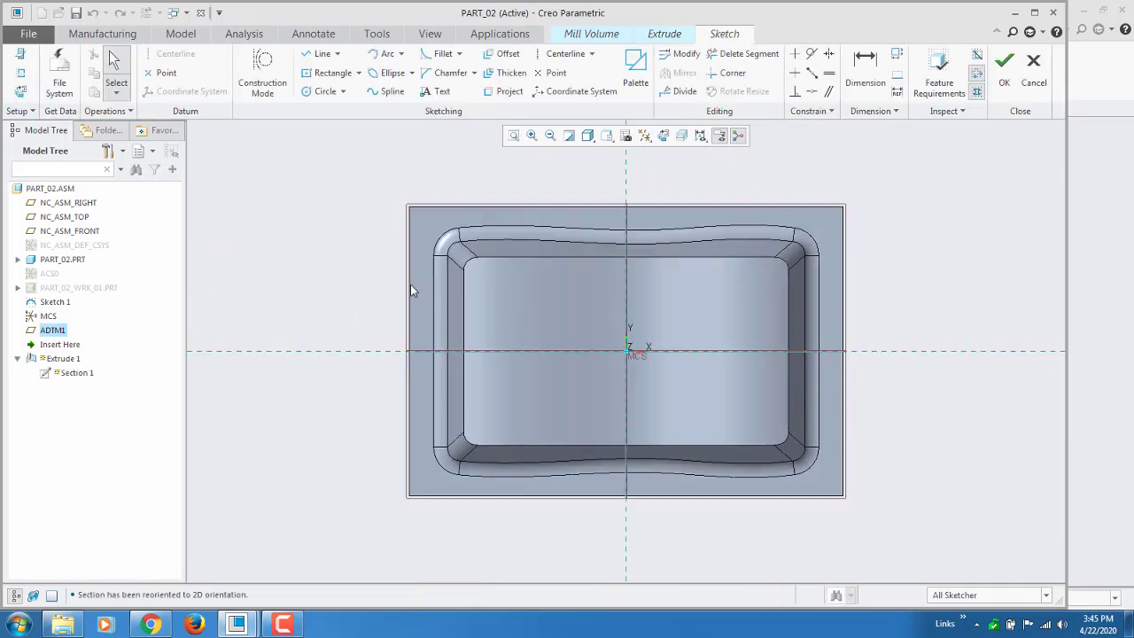
# Sketch a rectangle of about 340 by 227 mm centred on the origin, enclosing the part's outline.
pyautogui.click(330, 73)
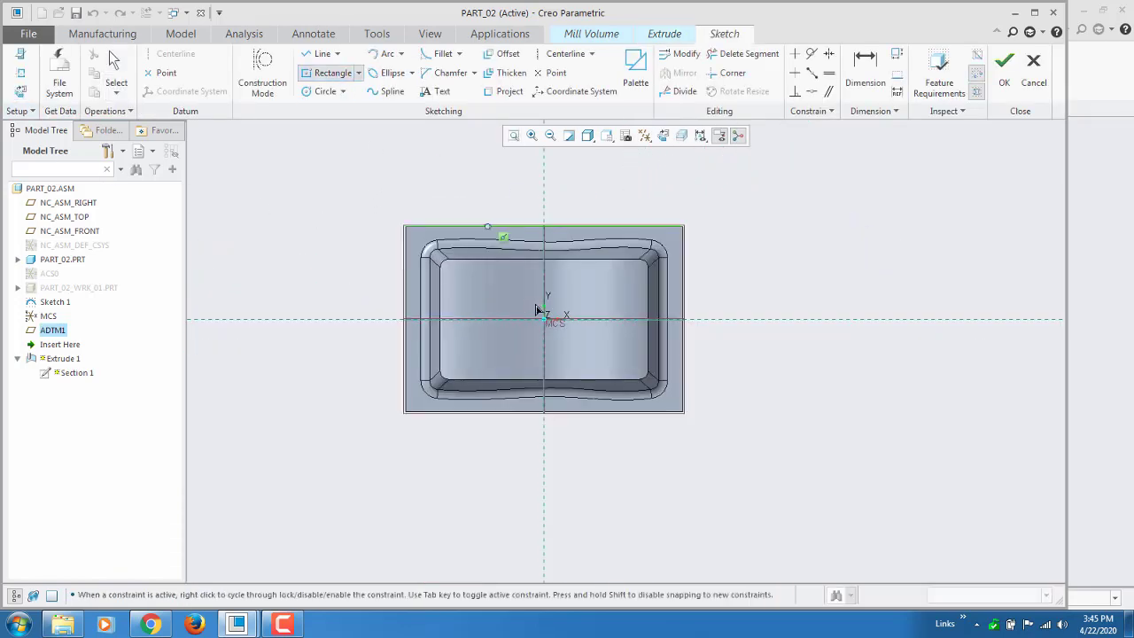
pyautogui.click(546, 320)
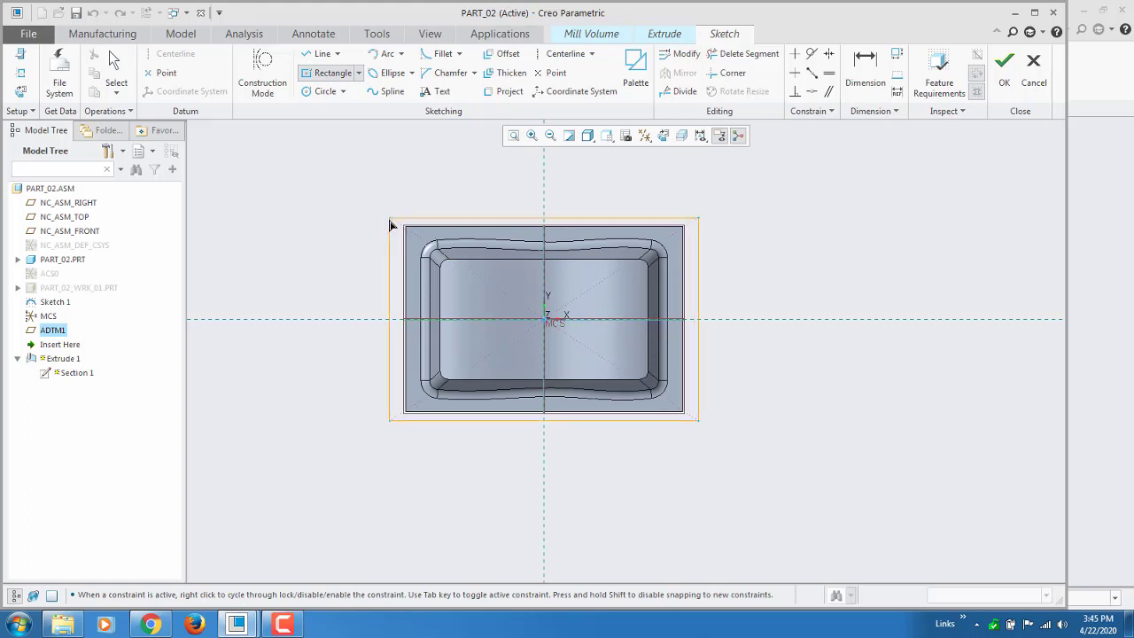
pyautogui.click(390, 219)
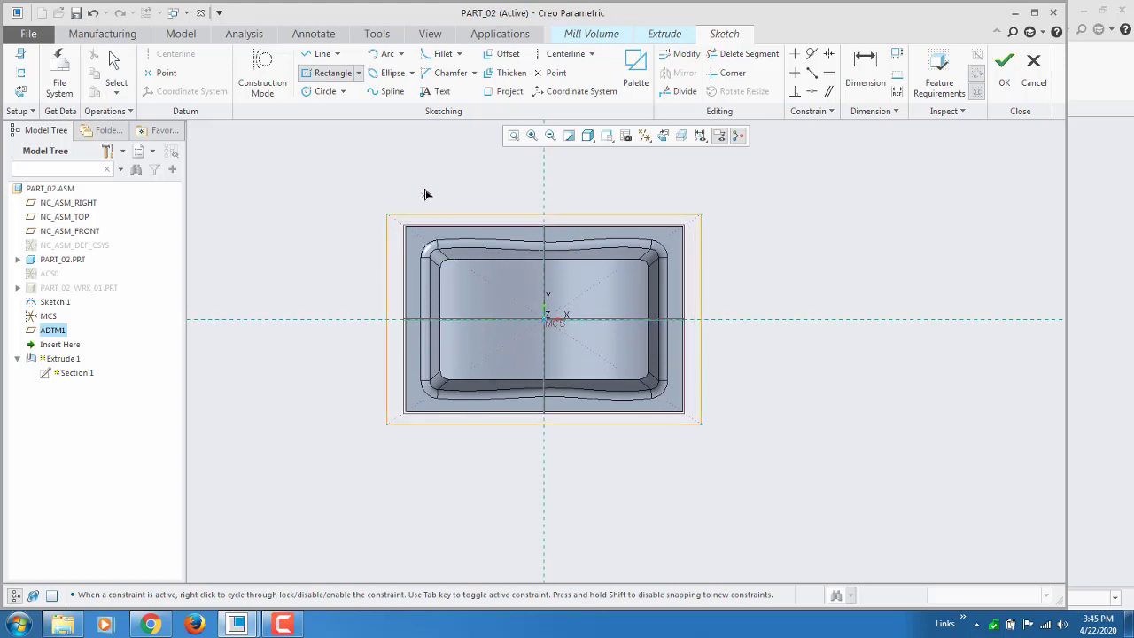
pyautogui.middleClick(420, 222)
pyautogui.scroll(4, 420, 222)
pyautogui.scroll(4, 418, 255)
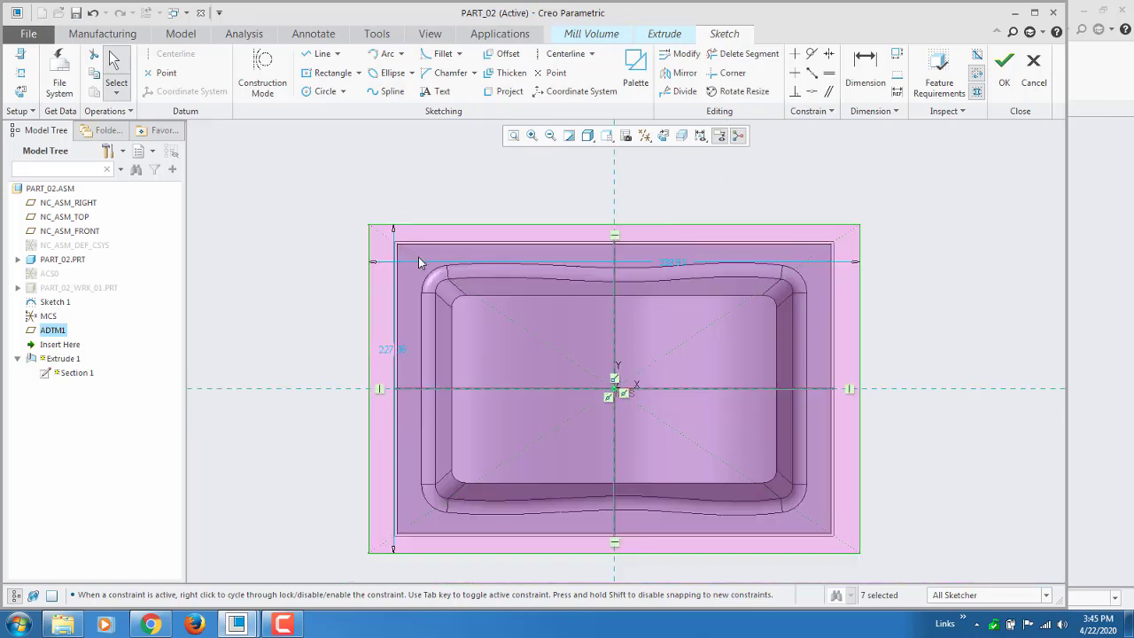
pyautogui.moveTo(418, 258)
pyautogui.mouseDown(button='middle')
pyautogui.moveTo(397, 226)
pyautogui.moveTo(419, 254)
pyautogui.mouseUp(button='middle')
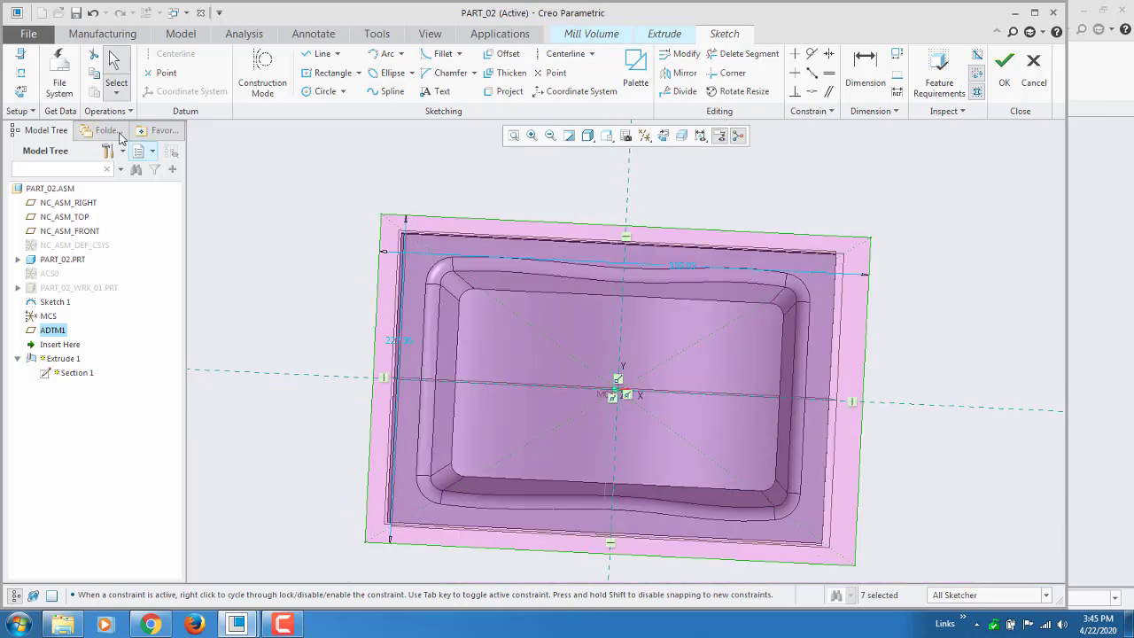
pyautogui.click(21, 91)
# Set the rectangle's width to 325 and its height to 225, with both dimensions outside the outline, and finish the sketch.
pyautogui.moveTo(678, 271); pyautogui.dragTo(679, 203)
pyautogui.moveTo(337, 357)
pyautogui.mouseDown()
pyautogui.moveTo(292, 347)
pyautogui.moveTo(321, 346)
pyautogui.mouseUp()
pyautogui.doubleClick(677, 202)
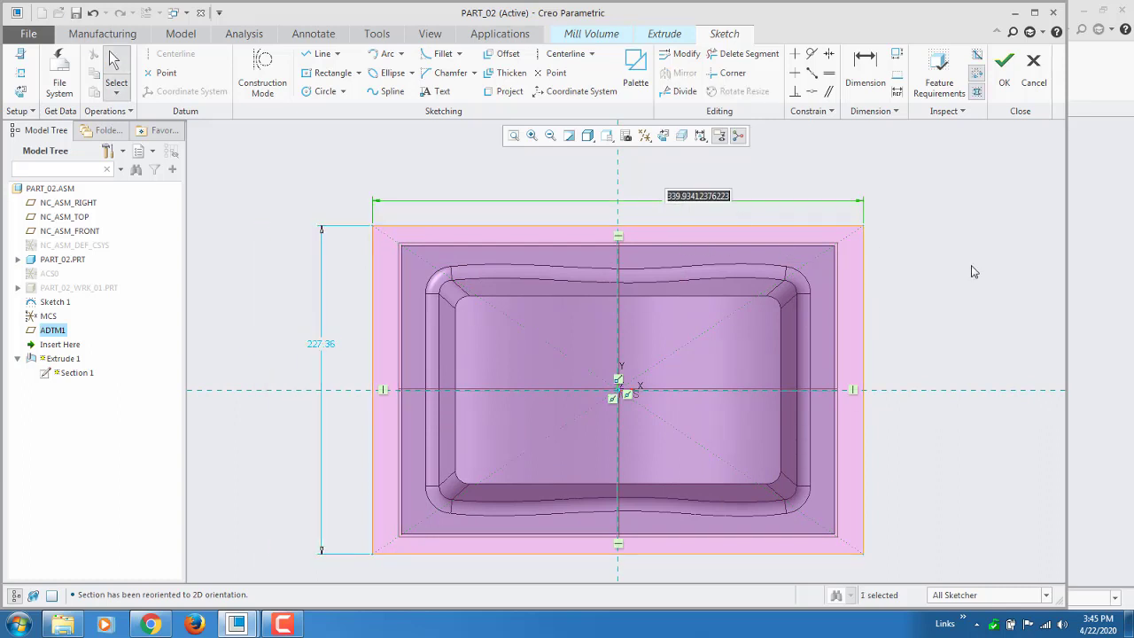
pyautogui.write('25')
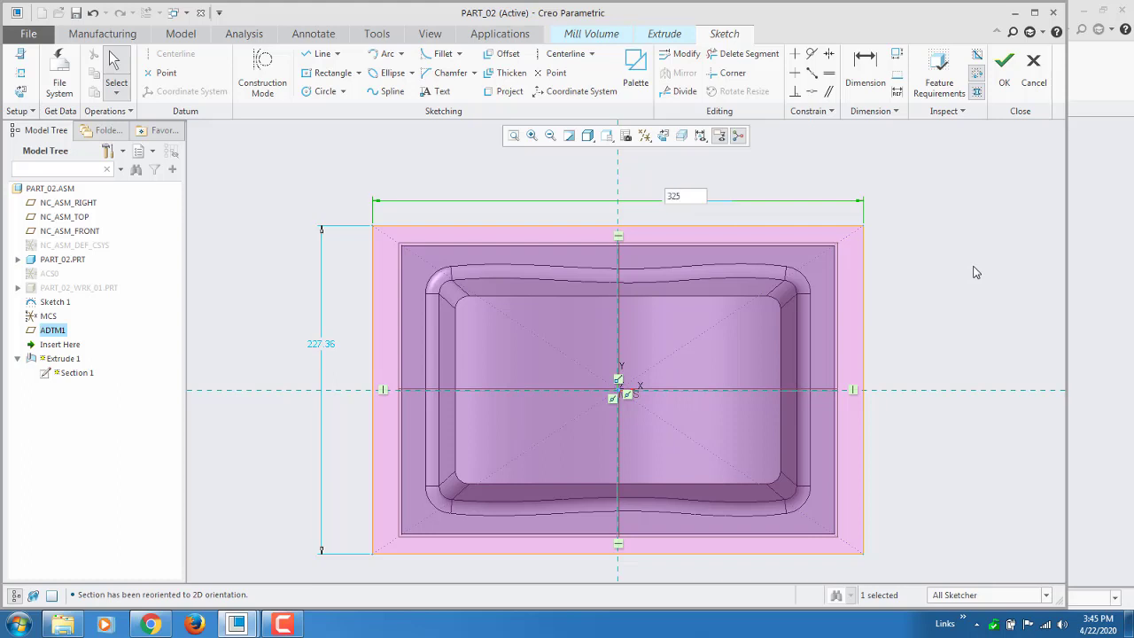
pyautogui.press('Return')
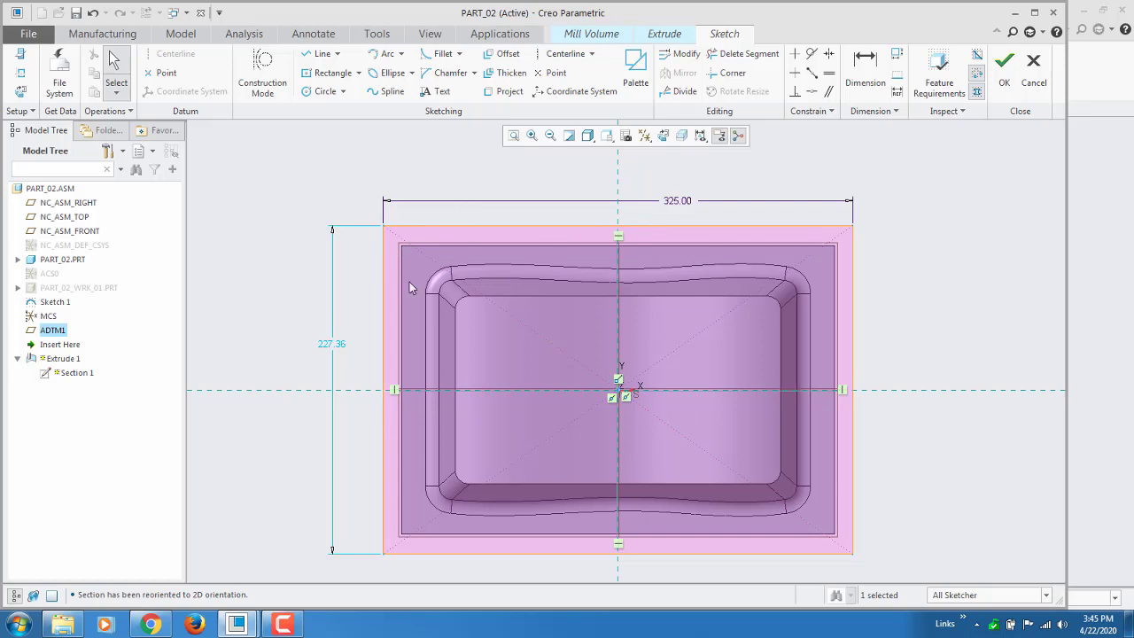
pyautogui.doubleClick(330, 347)
pyautogui.write('225')
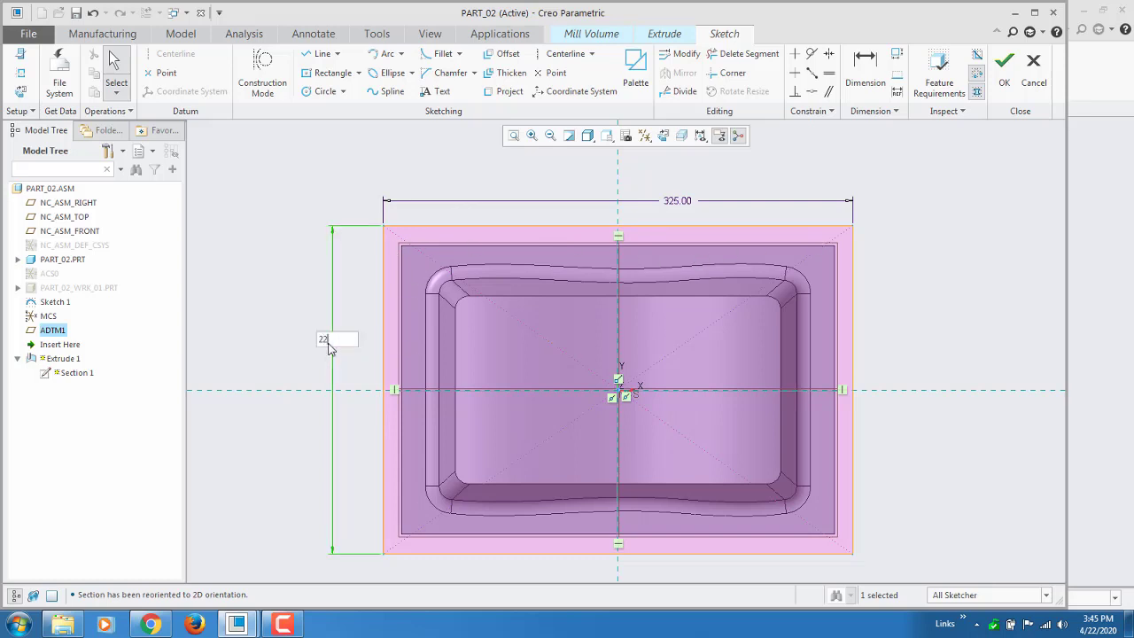
pyautogui.press('Return')
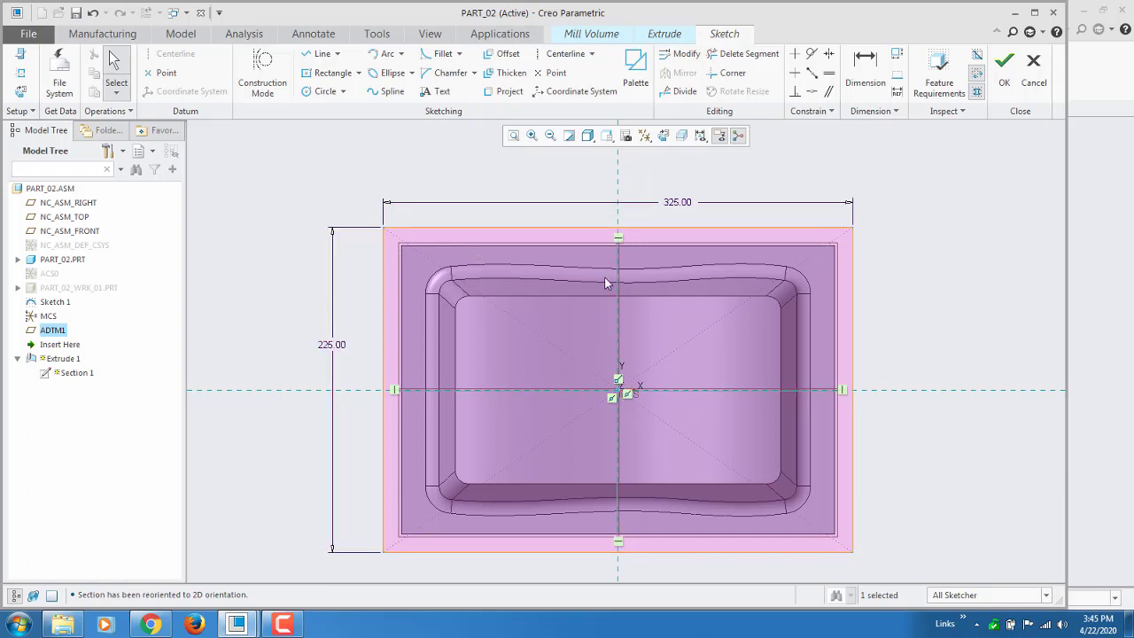
pyautogui.scroll(2, 606, 283)
pyautogui.scroll(-2, 607, 292)
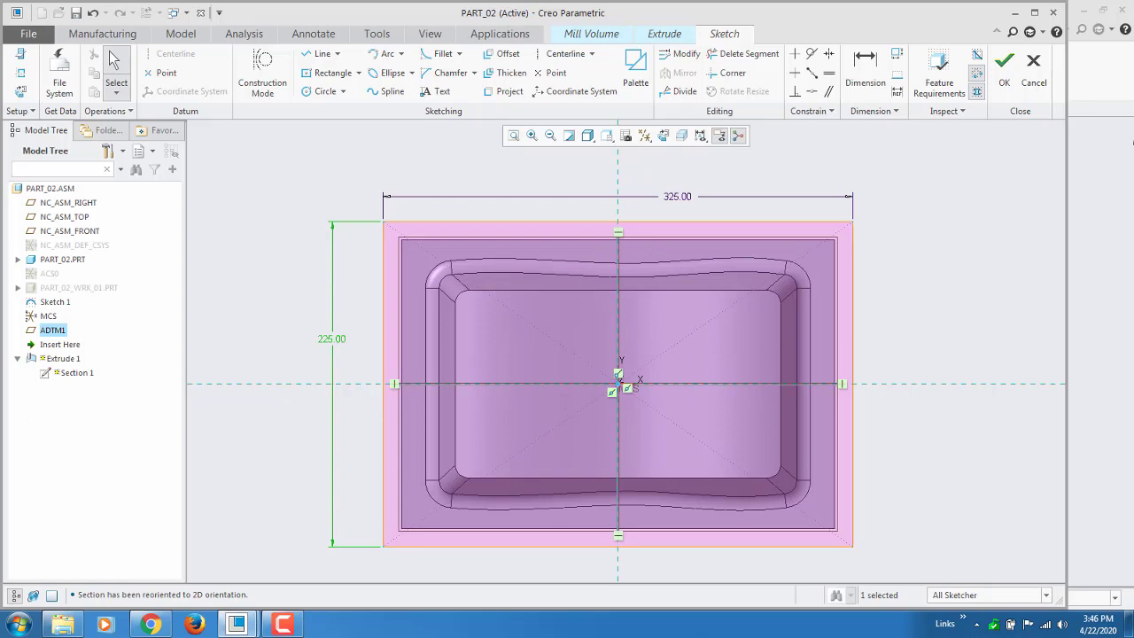
pyautogui.click(1004, 62)
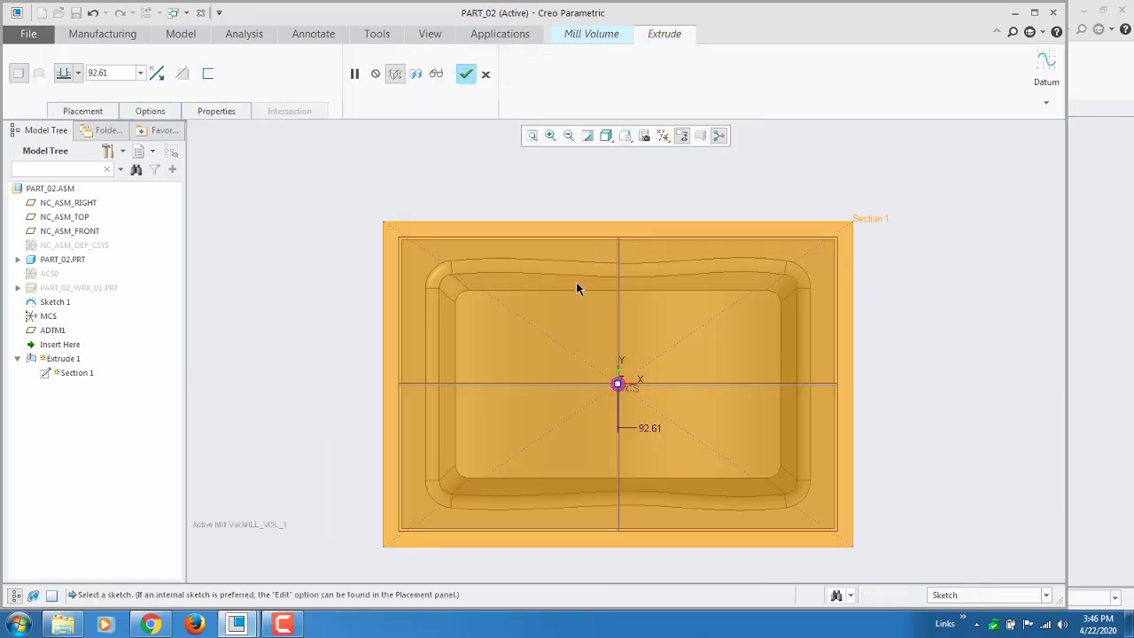
# Extrude the mill volume section down to the top face of the reference model's base.
pyautogui.scroll(-3, 501, 376)
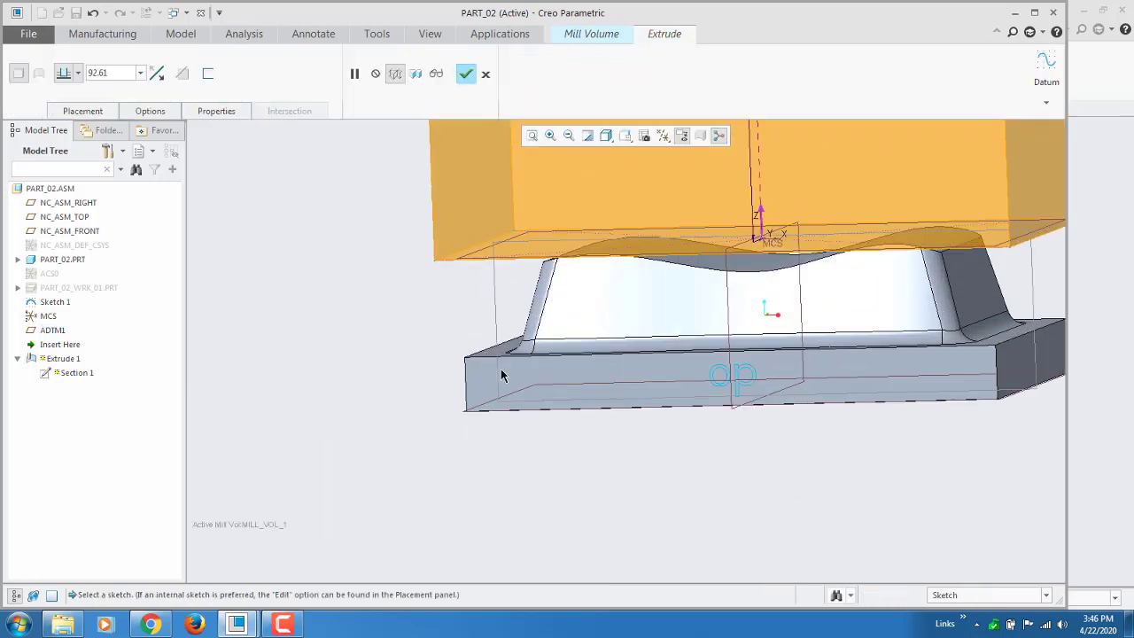
pyautogui.scroll(-1, 511, 415)
pyautogui.moveTo(510, 415)
pyautogui.mouseDown(button='middle')
pyautogui.moveTo(502, 360)
pyautogui.moveTo(509, 430)
pyautogui.mouseUp(button='middle')
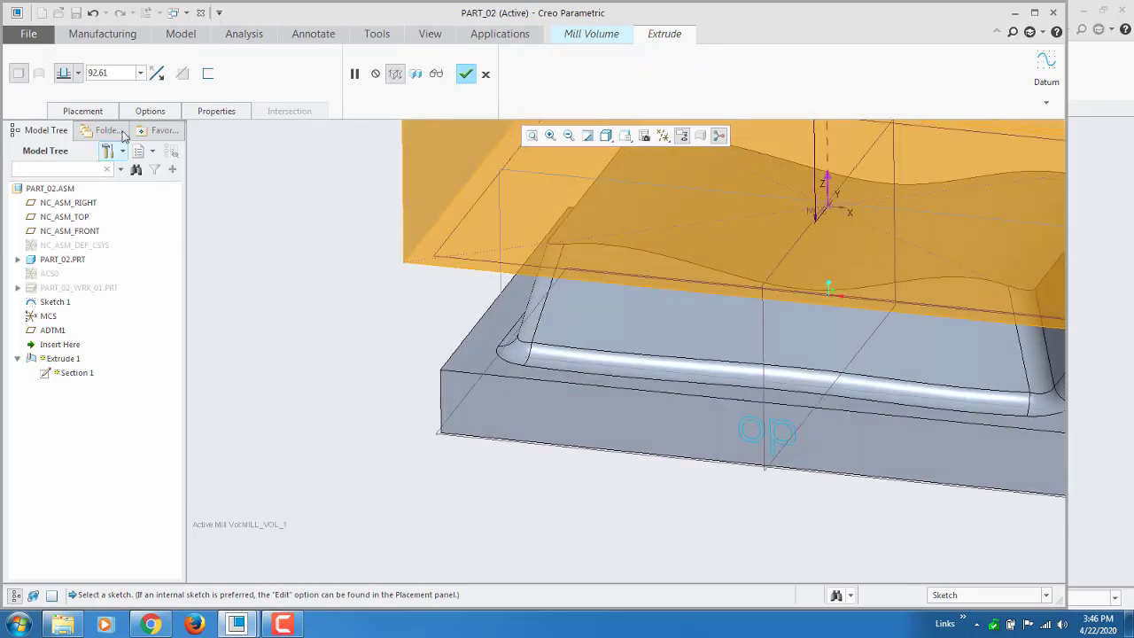
pyautogui.click(78, 73)
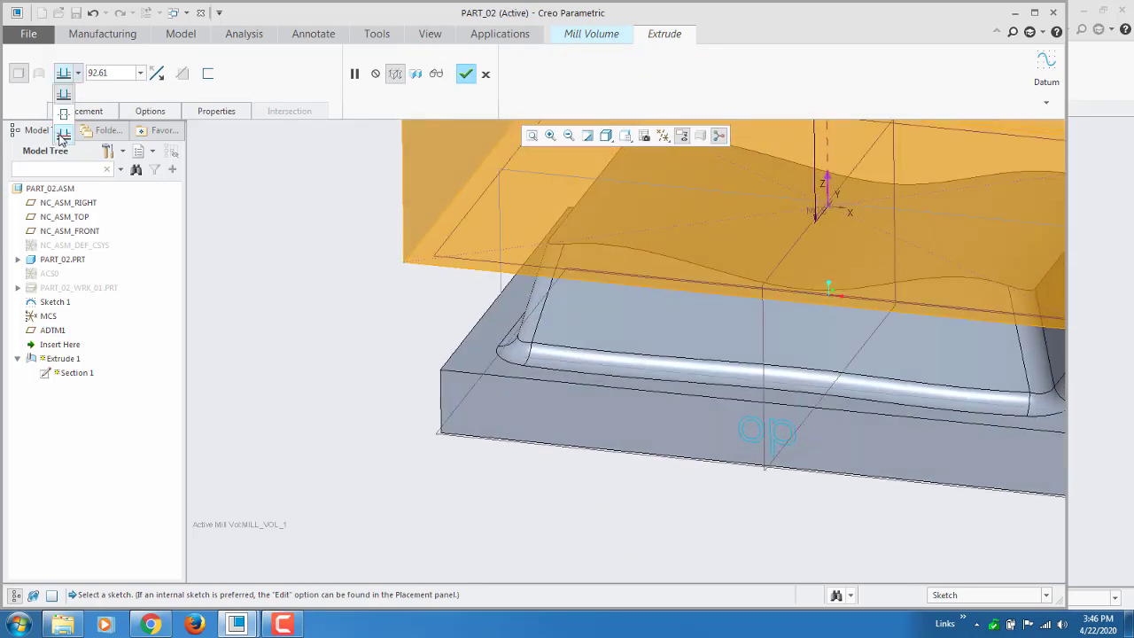
pyautogui.click(60, 137)
pyautogui.click(466, 364)
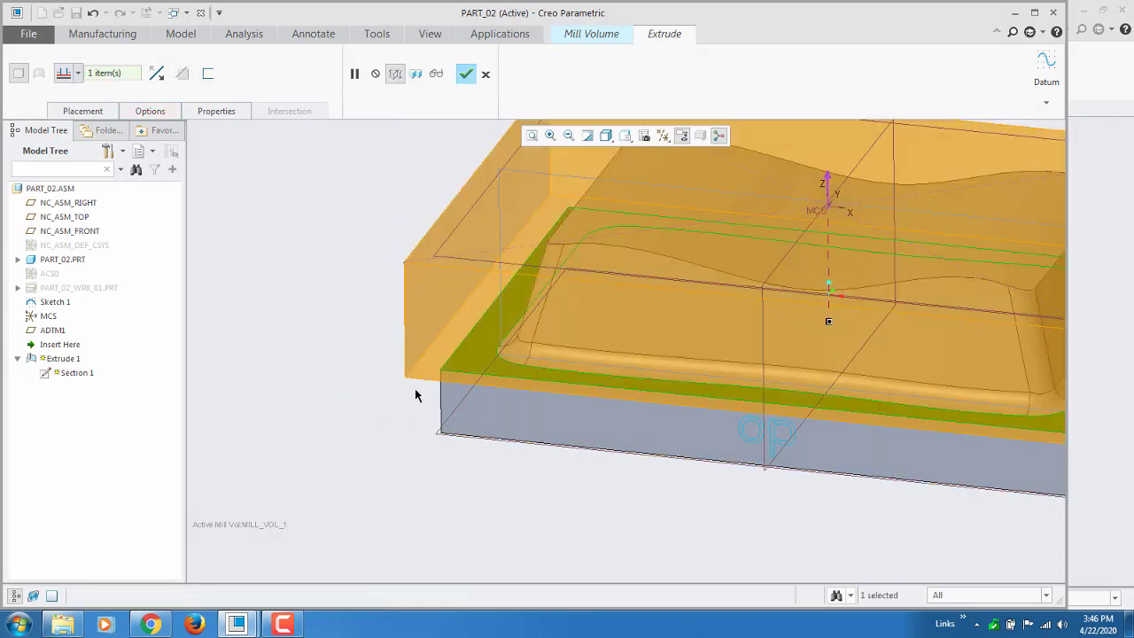
pyautogui.moveTo(417, 393); pyautogui.dragTo(430, 354, button='middle')
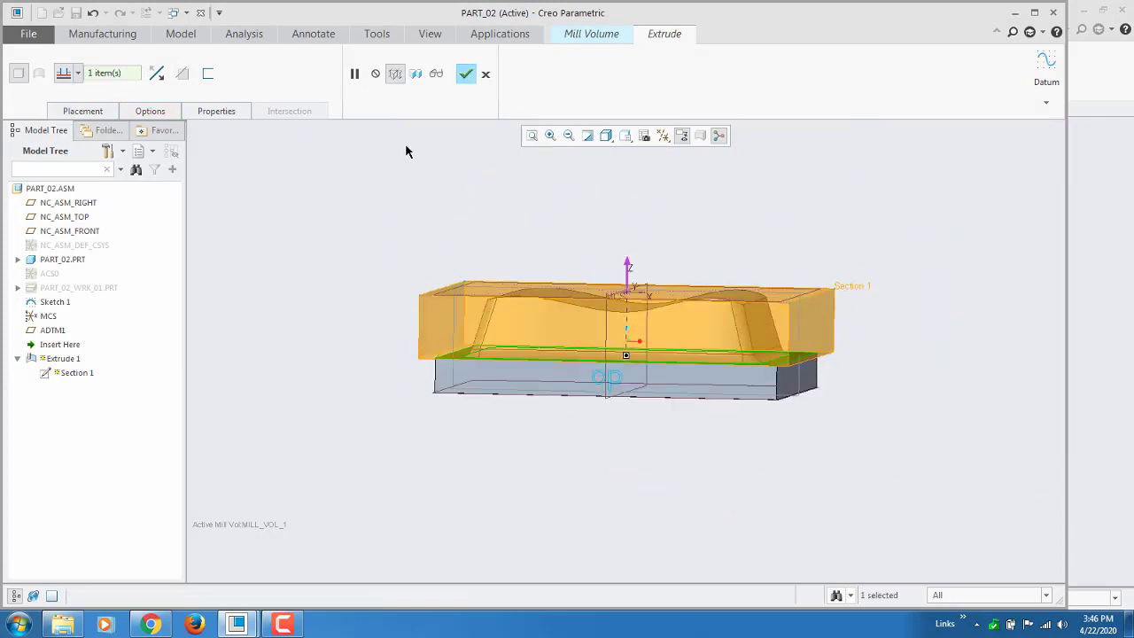
pyautogui.click(466, 74)
# Trim the mill volume by the reference model PART_02.PRT and complete the mill volume.
pyautogui.moveTo(387, 405); pyautogui.dragTo(470, 257, button='middle')
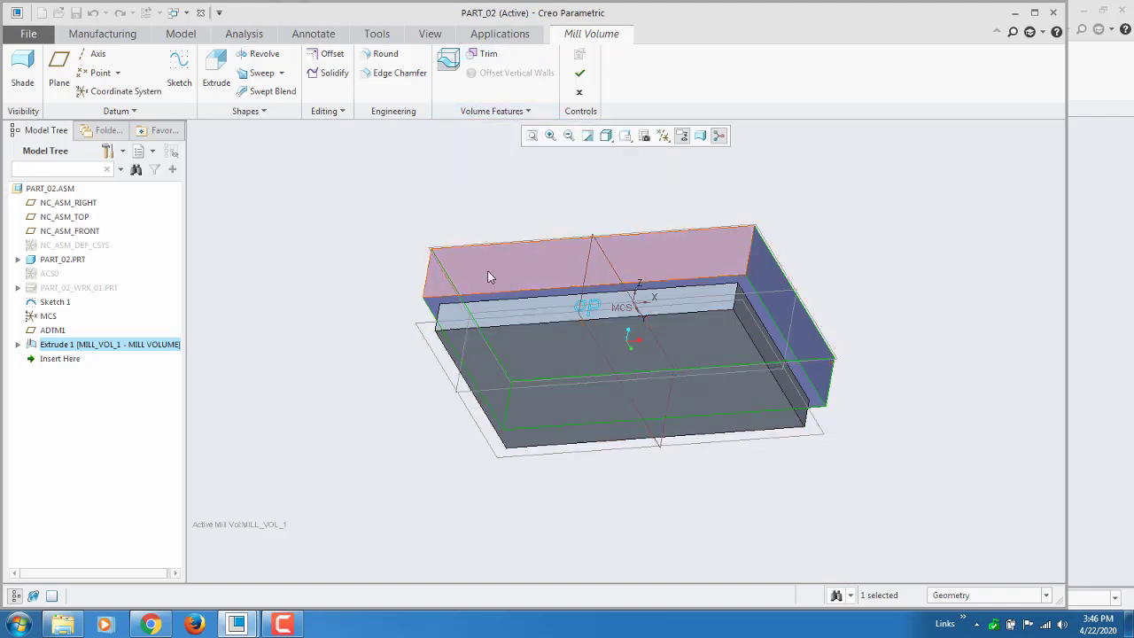
pyautogui.moveTo(787, 264); pyautogui.dragTo(782, 304, button='middle')
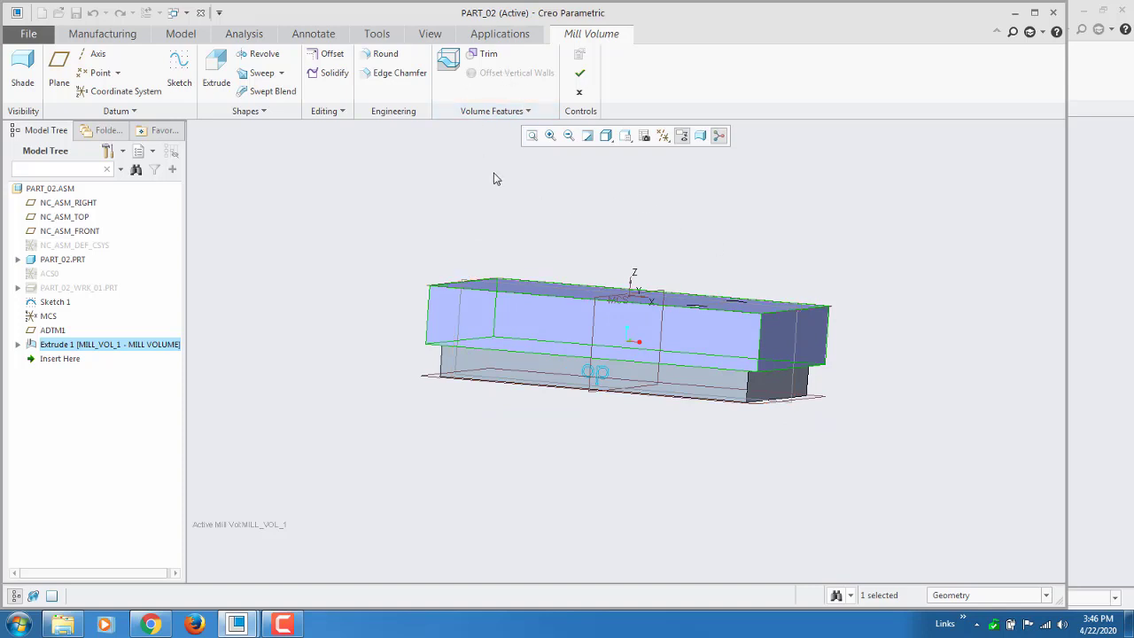
pyautogui.moveTo(494, 175); pyautogui.dragTo(501, 262, button='middle')
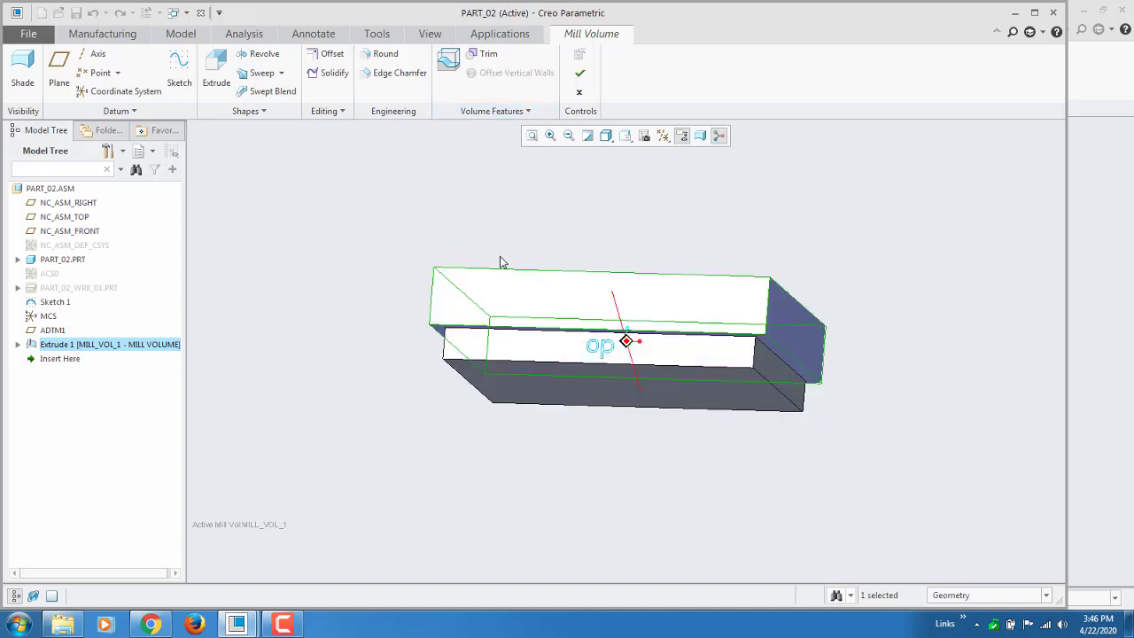
pyautogui.click(490, 55)
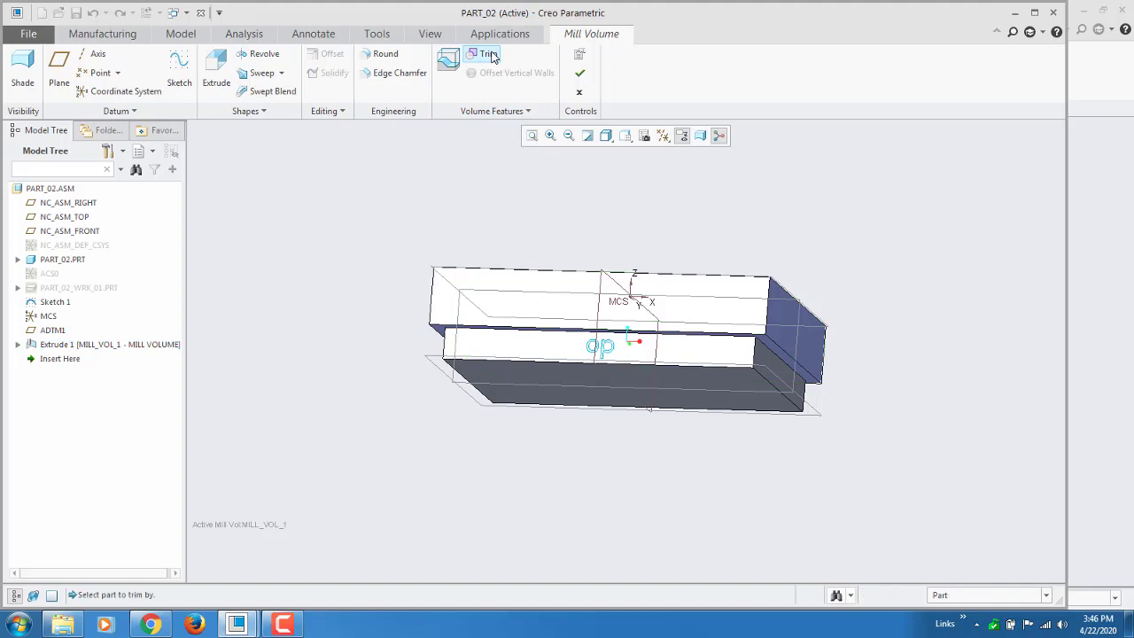
pyautogui.click(75, 262)
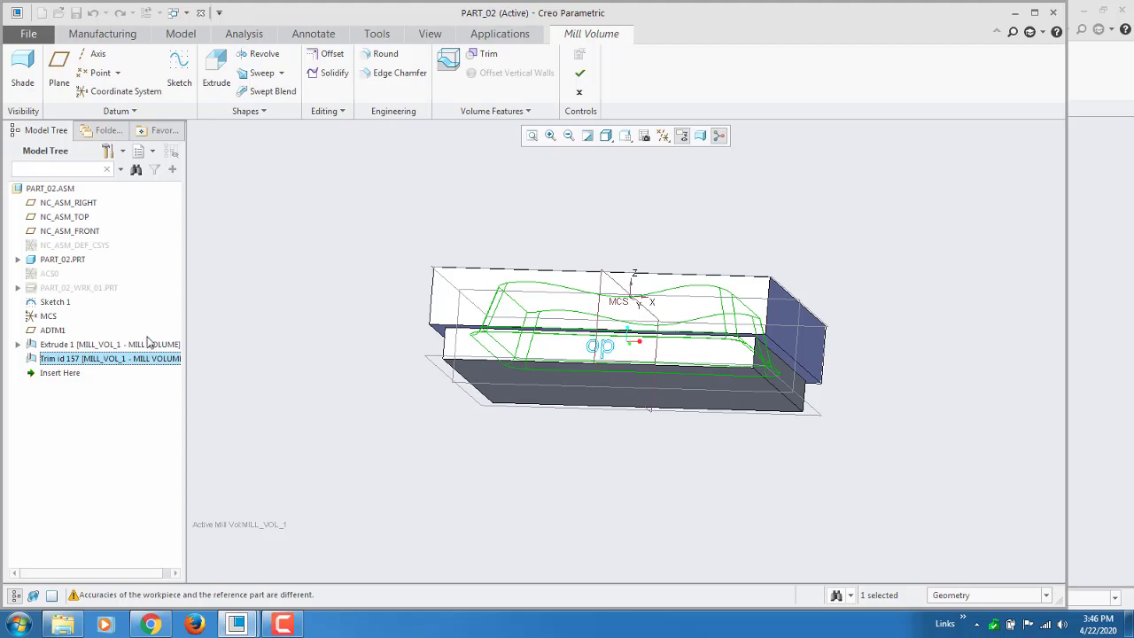
pyautogui.click(313, 391)
pyautogui.click(580, 82)
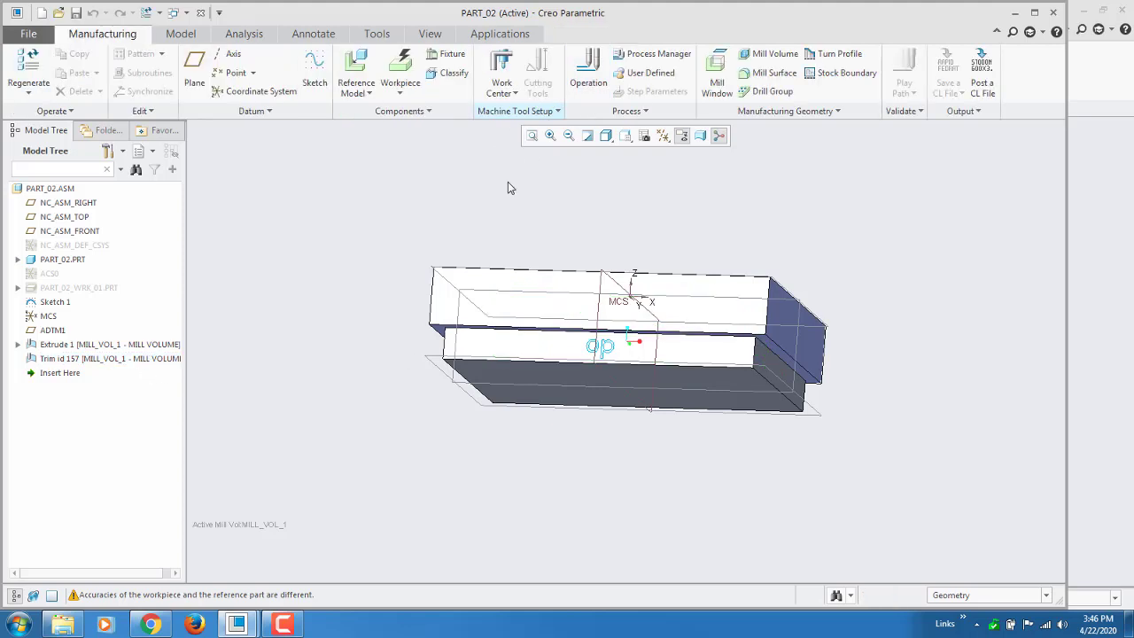
# Hide the reference model PART_02.PRT and examine the trimmed mill volume on its own.
pyautogui.moveTo(374, 271); pyautogui.dragTo(372, 329, button='middle')
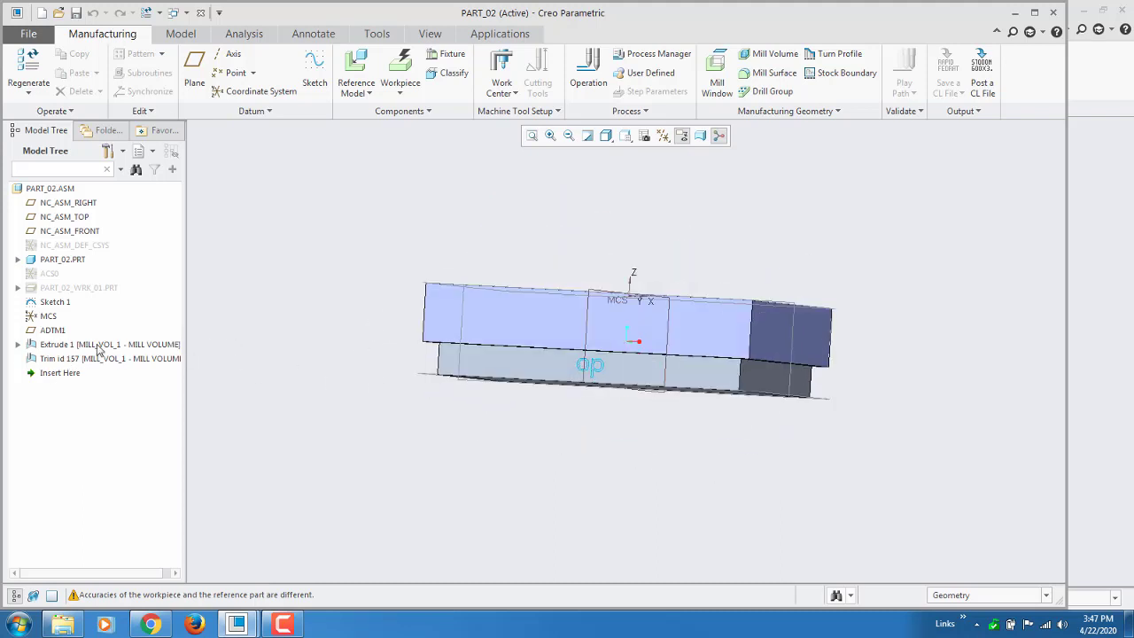
pyautogui.rightClick(53, 264)
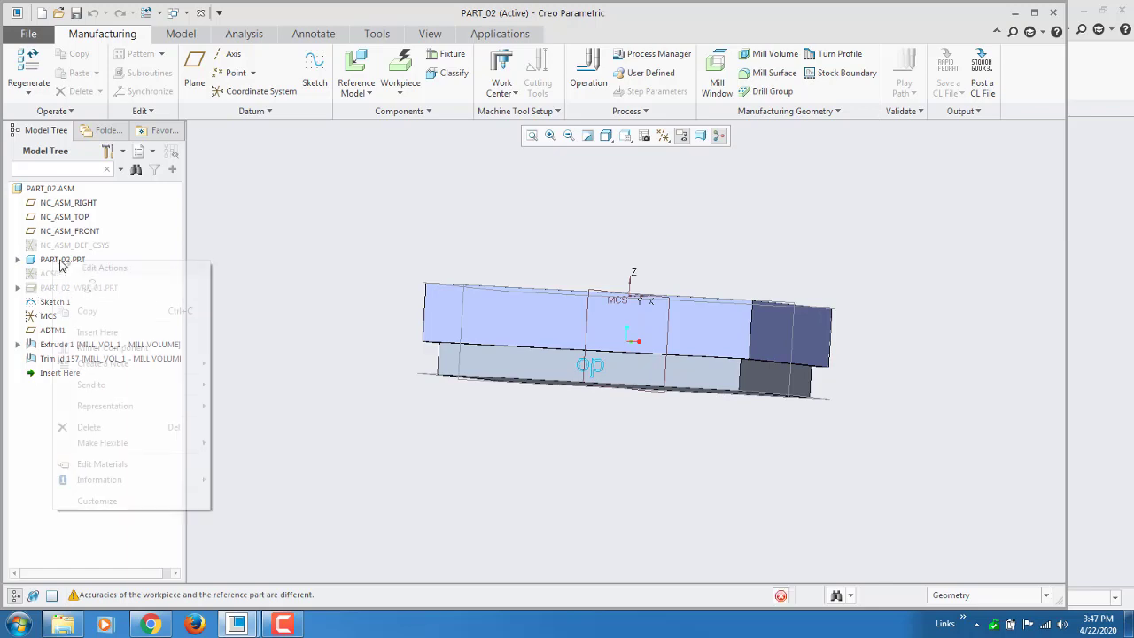
pyautogui.moveTo(378, 434); pyautogui.dragTo(789, 358, button='middle')
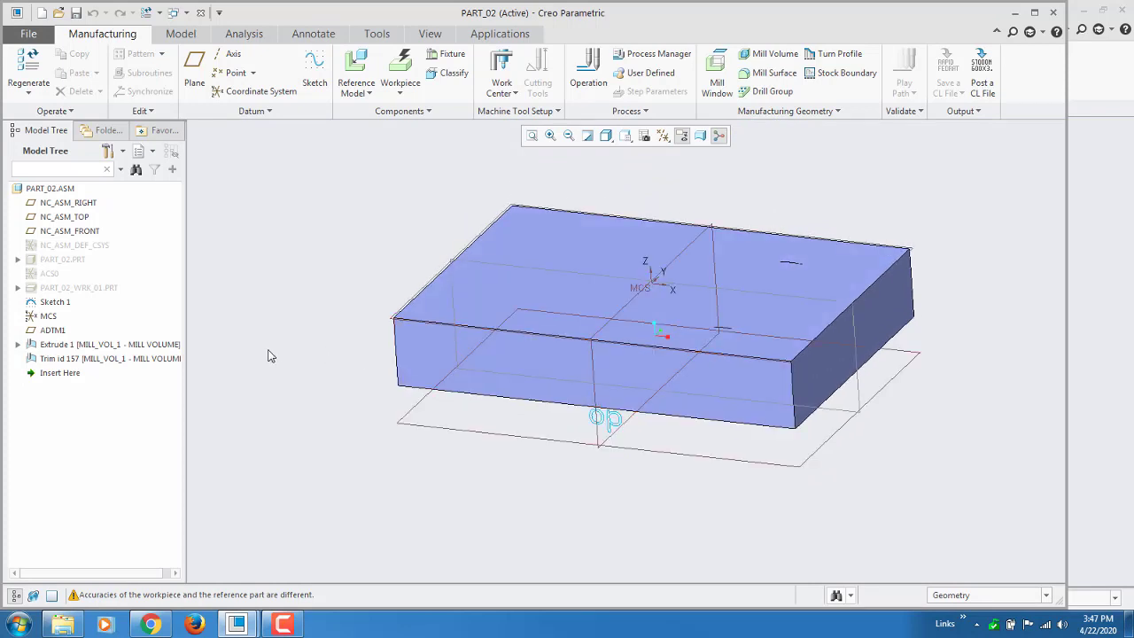
# Show the reference model PART_02.PRT together with the mill volume again.
pyautogui.rightClick(88, 288)
pyautogui.click(301, 302)
pyautogui.rightClick(74, 259)
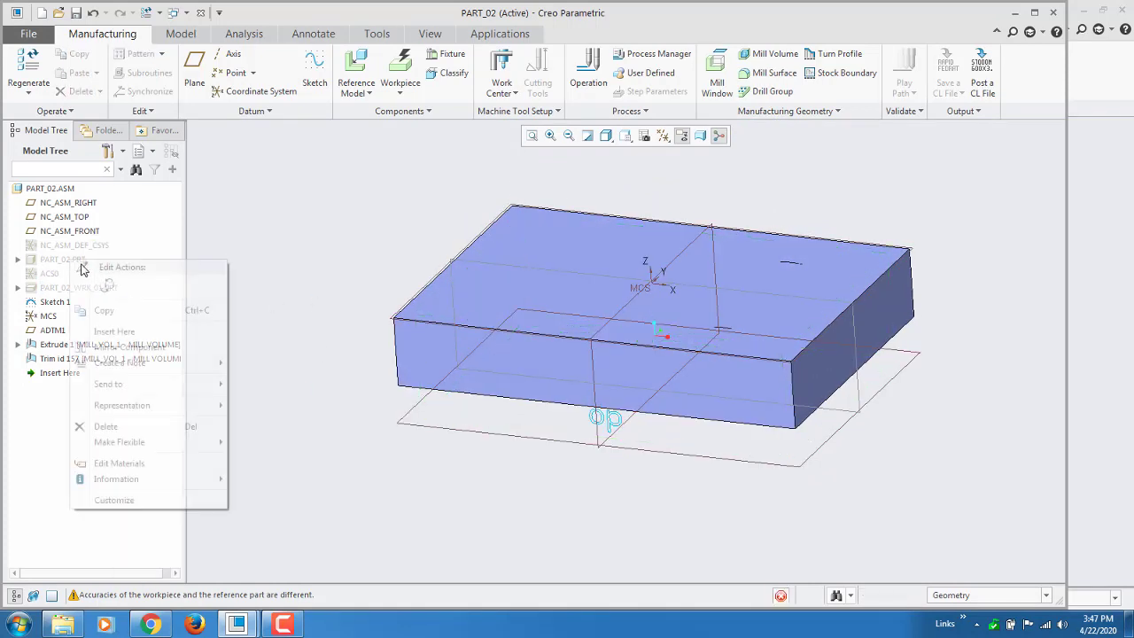
pyautogui.click(95, 232)
pyautogui.click(367, 469)
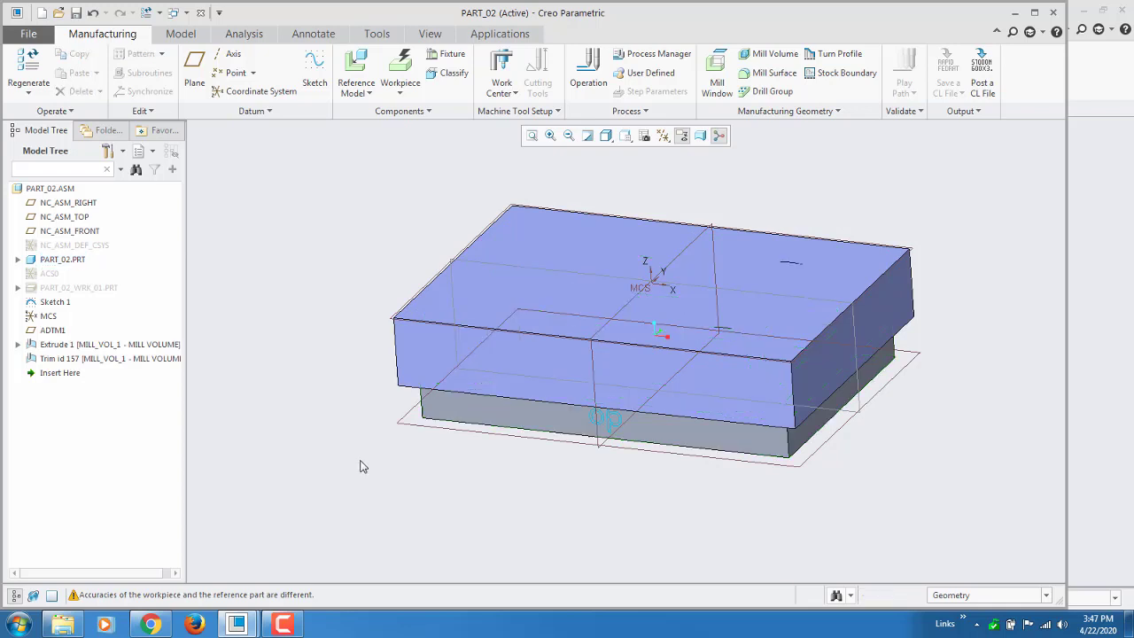
# Move the model tree's insertion point to directly after datum plane ADTM1, ahead of the mill volume extrude.
pyautogui.moveTo(363, 463); pyautogui.dragTo(473, 329, button='middle')
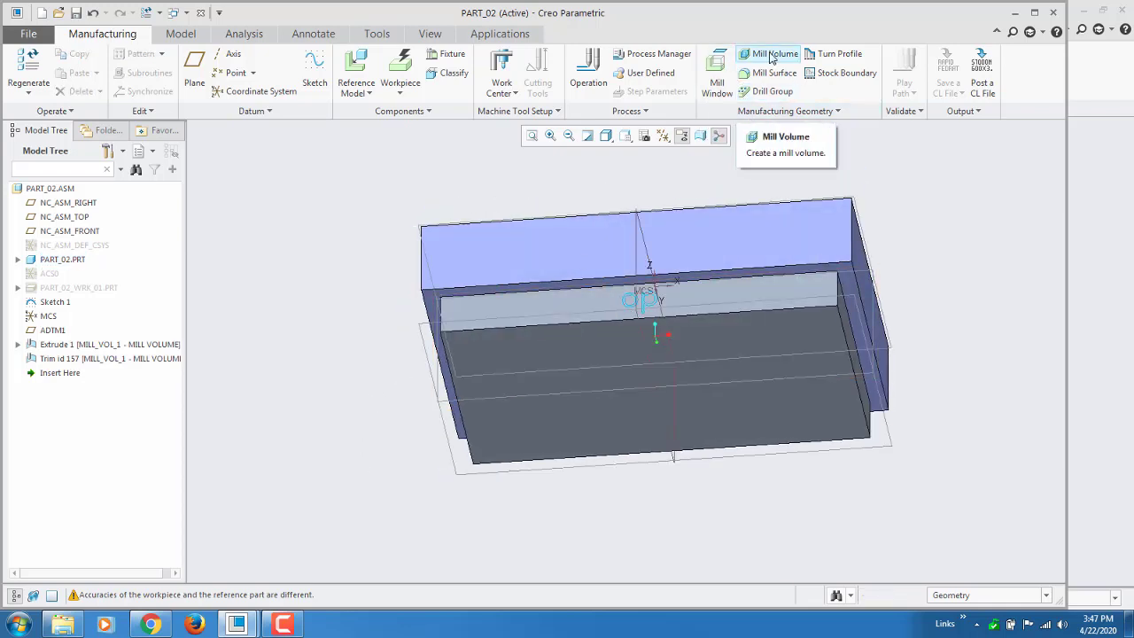
pyautogui.moveTo(711, 192); pyautogui.dragTo(758, 168, button='middle')
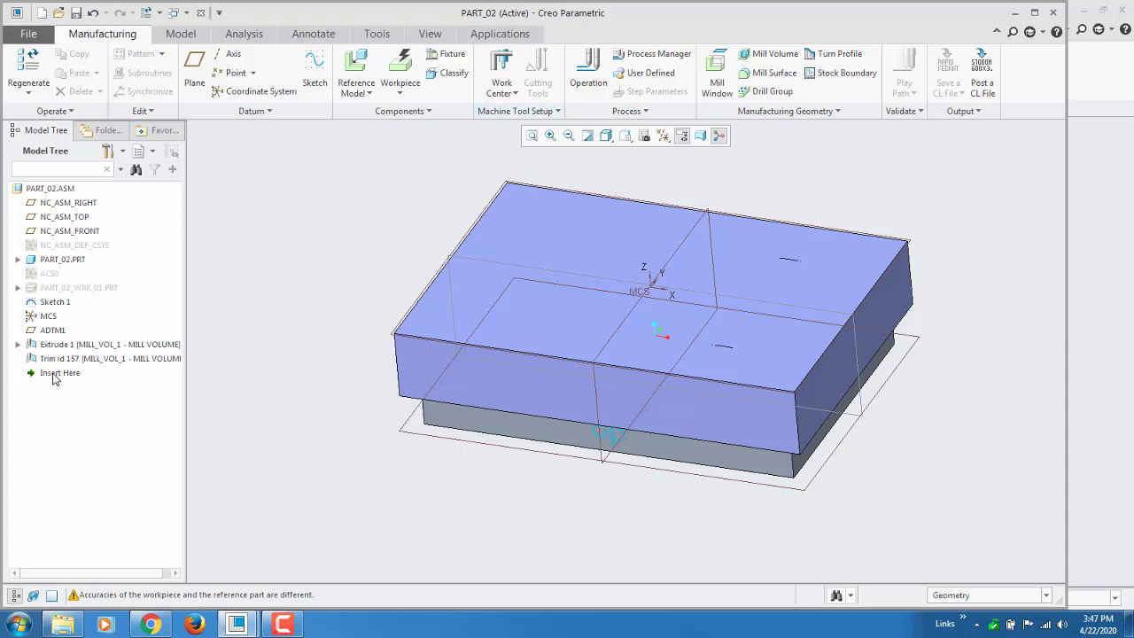
pyautogui.moveTo(54, 377); pyautogui.dragTo(62, 324)
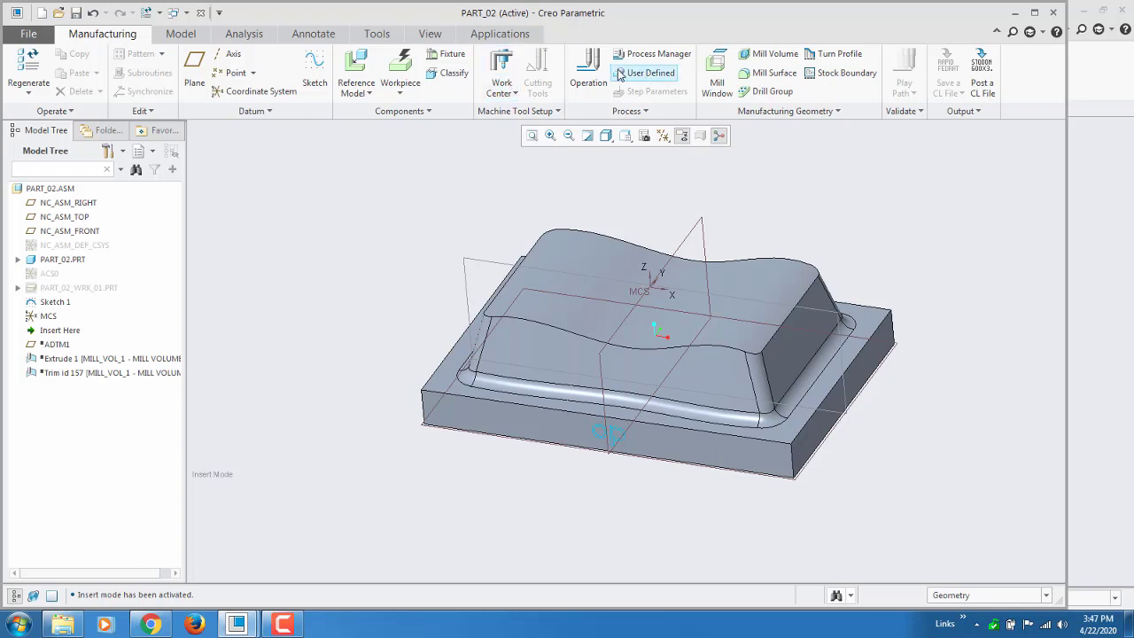
pyautogui.click(502, 84)
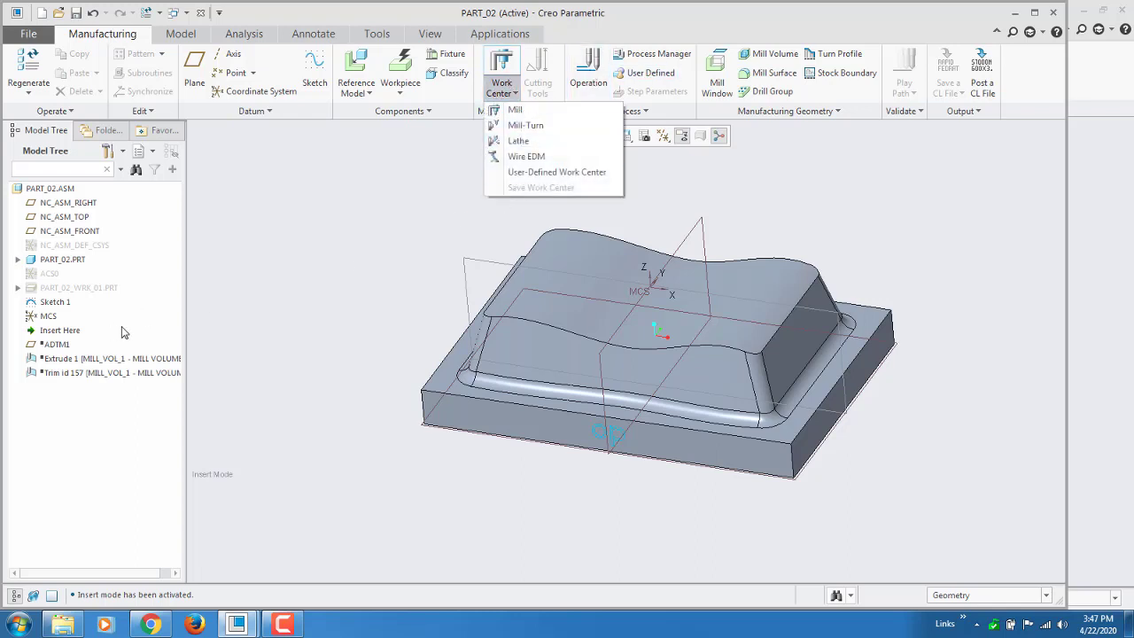
pyautogui.click(137, 405)
pyautogui.moveTo(66, 333)
pyautogui.mouseDown()
pyautogui.moveTo(65, 385)
pyautogui.moveTo(74, 320)
pyautogui.moveTo(69, 350)
pyautogui.mouseUp()
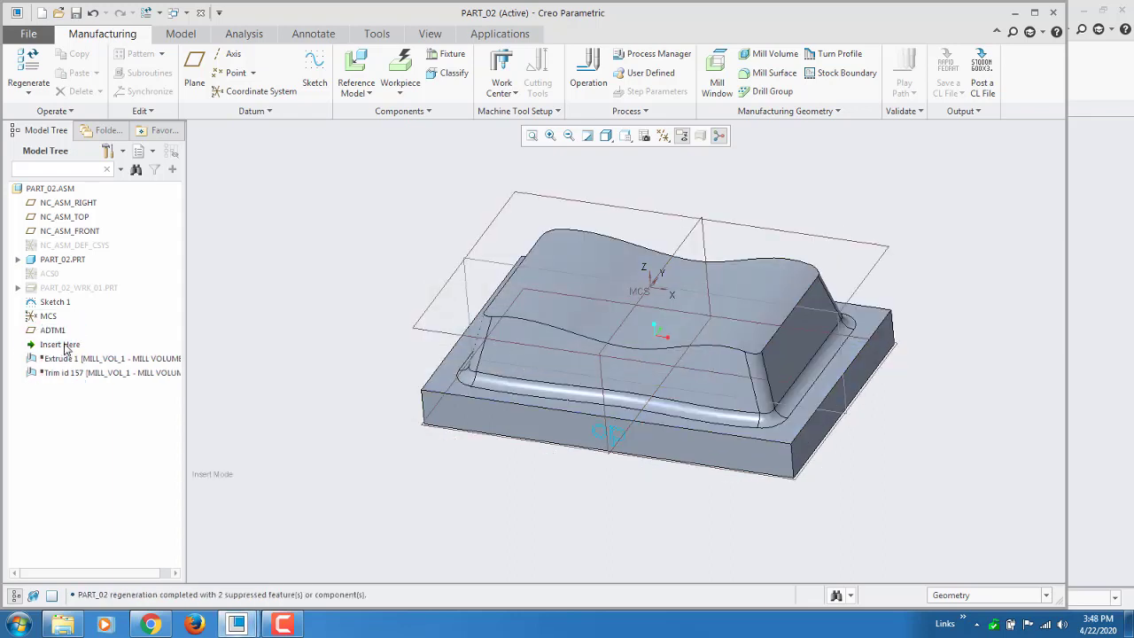
# Create a 3-axis Mill work center with the default settings and maximize the window.
pyautogui.click(505, 84)
pyautogui.click(515, 109)
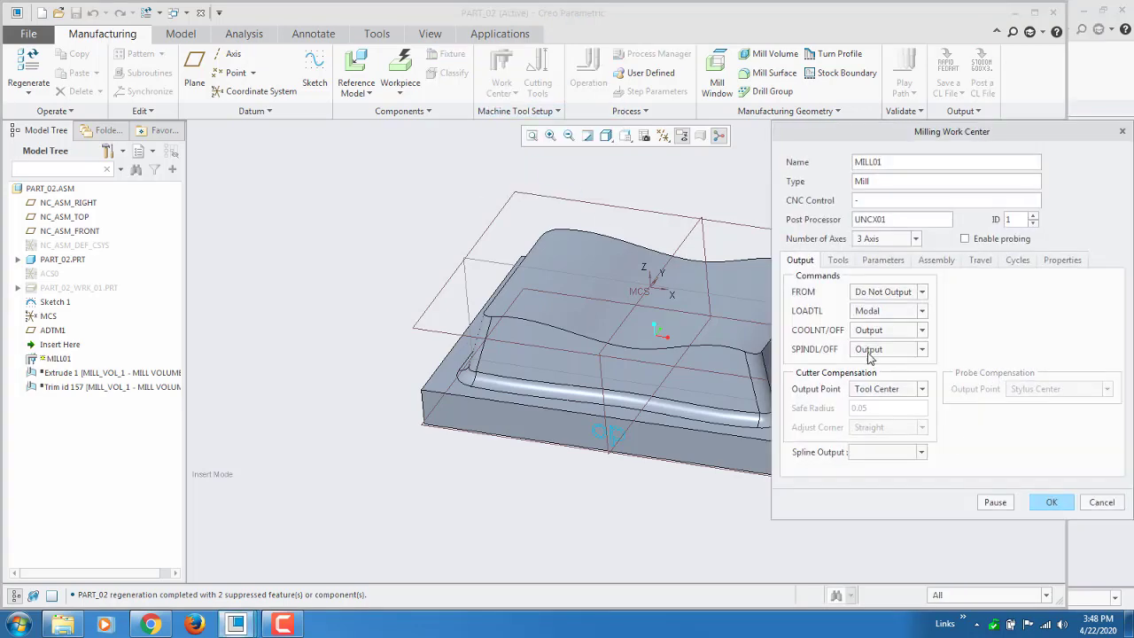
pyautogui.click(1051, 502)
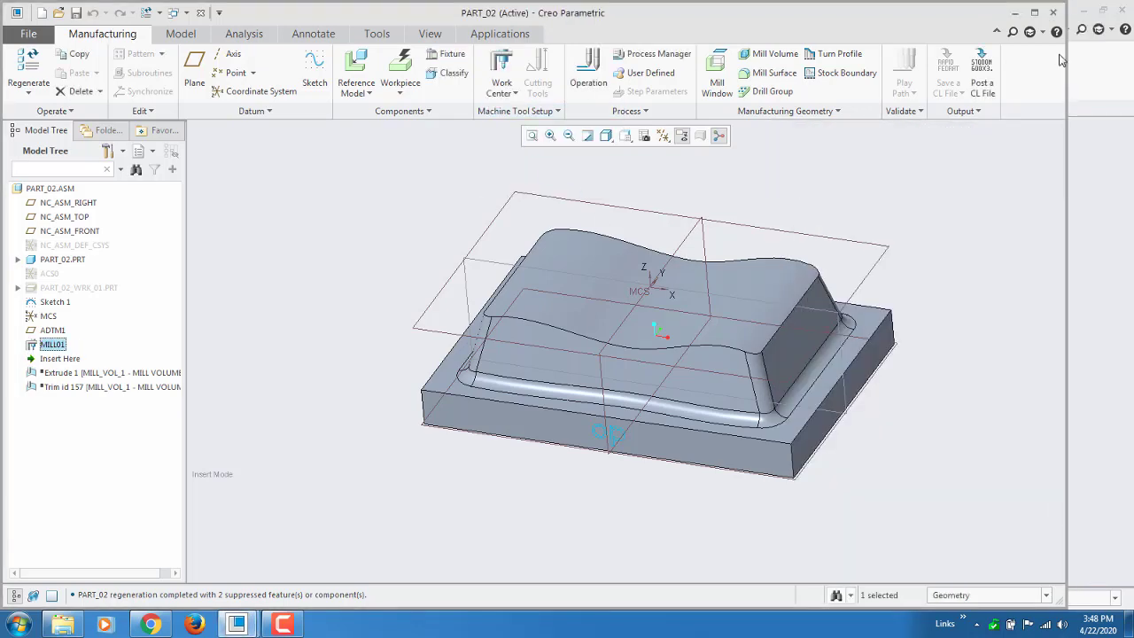
pyautogui.click(1035, 13)
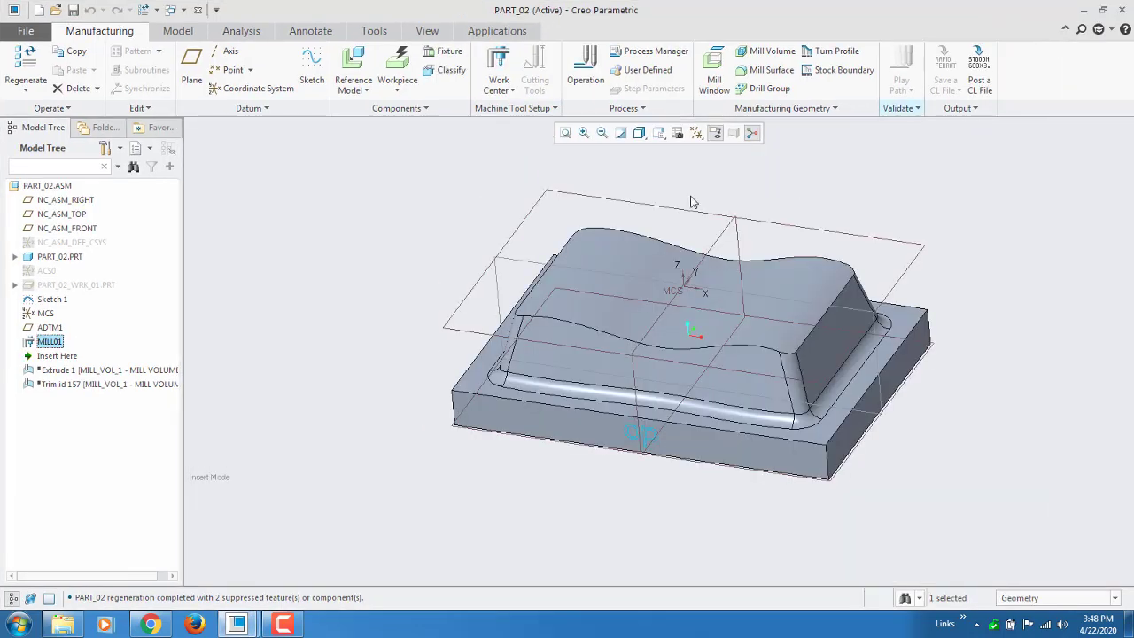
# Create an operation on the mill work center using the MCS coordinate system, and return the insertion point to after the mill volume trim.
pyautogui.click(586, 66)
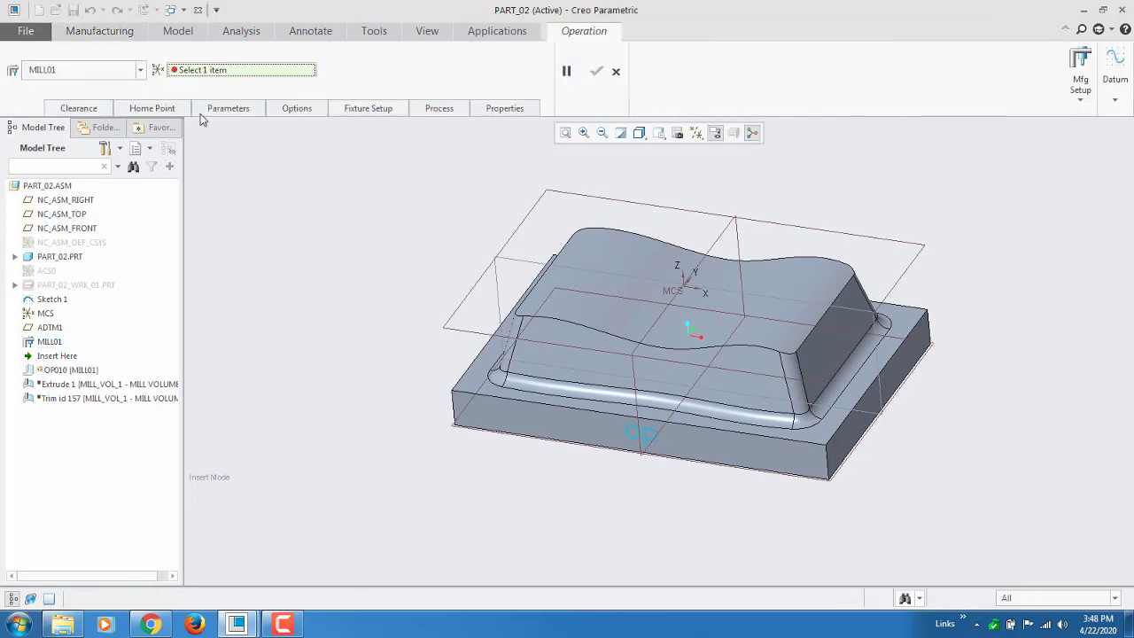
pyautogui.click(49, 314)
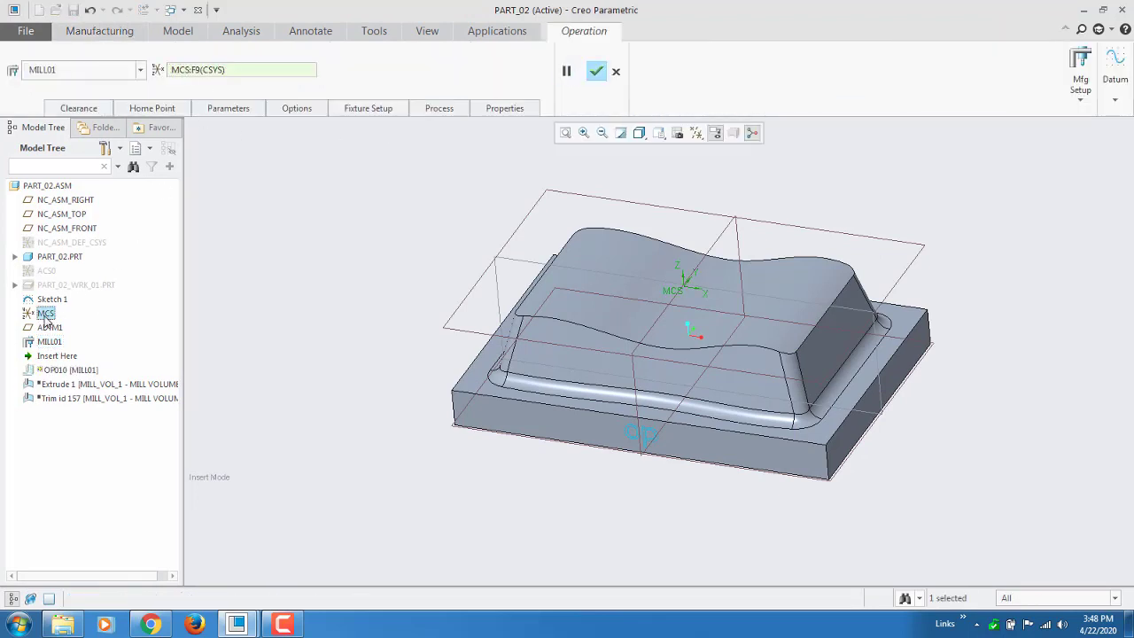
pyautogui.click(597, 71)
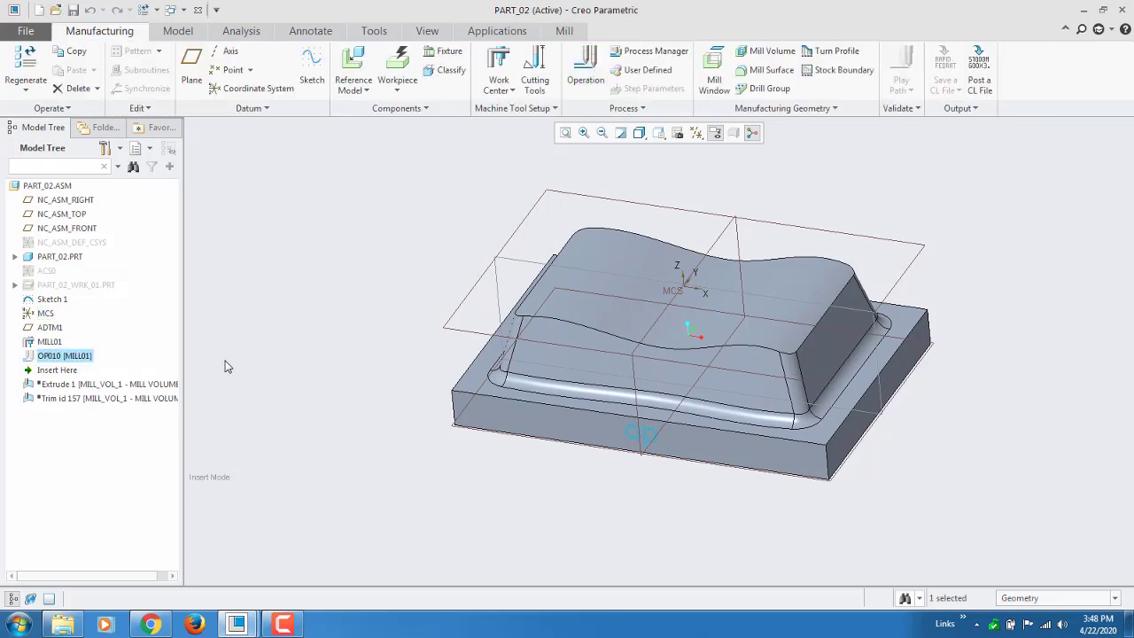
pyautogui.moveTo(60, 377); pyautogui.dragTo(62, 410)
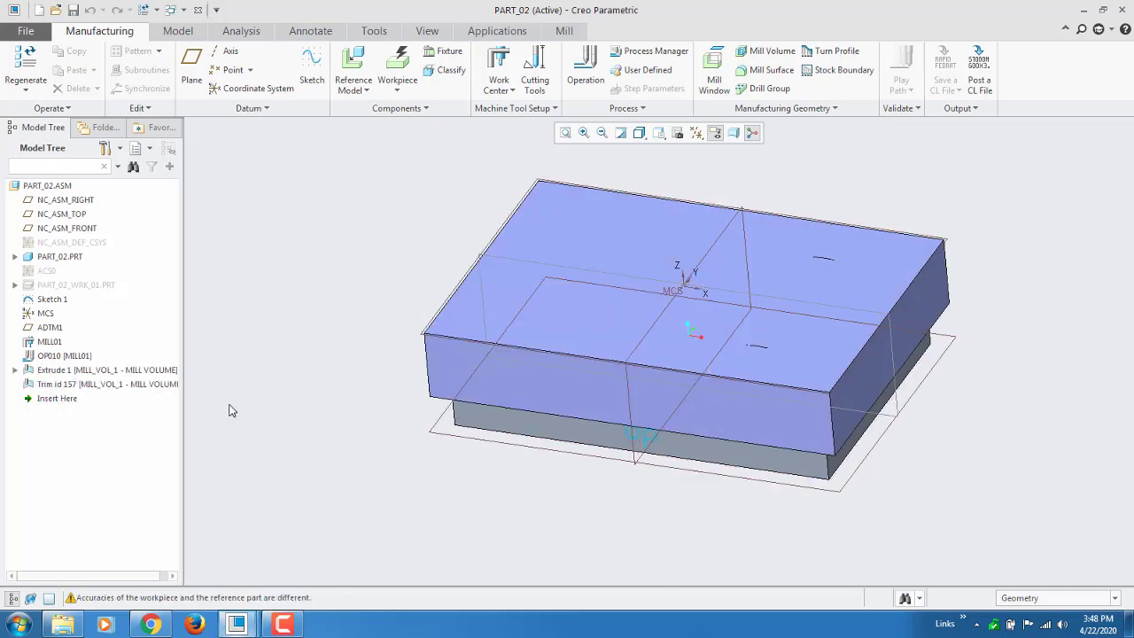
# Start a Volume Rough sequence and define its tool as end mill 16em with 16 mm diameter and 60 mm cutting length.
pyautogui.click(564, 31)
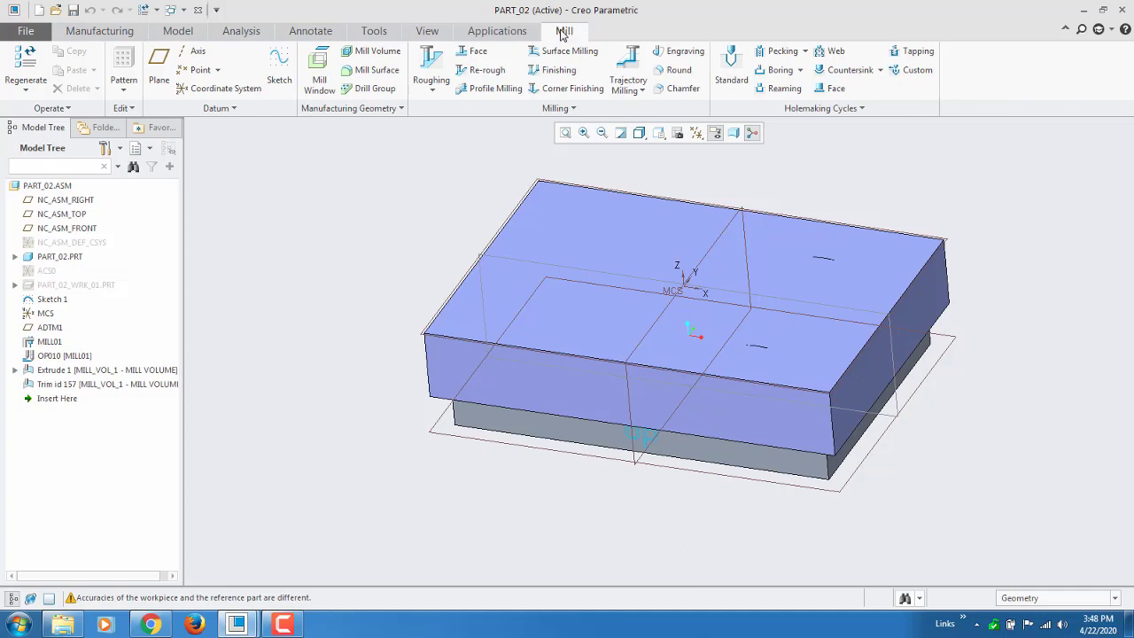
pyautogui.click(432, 87)
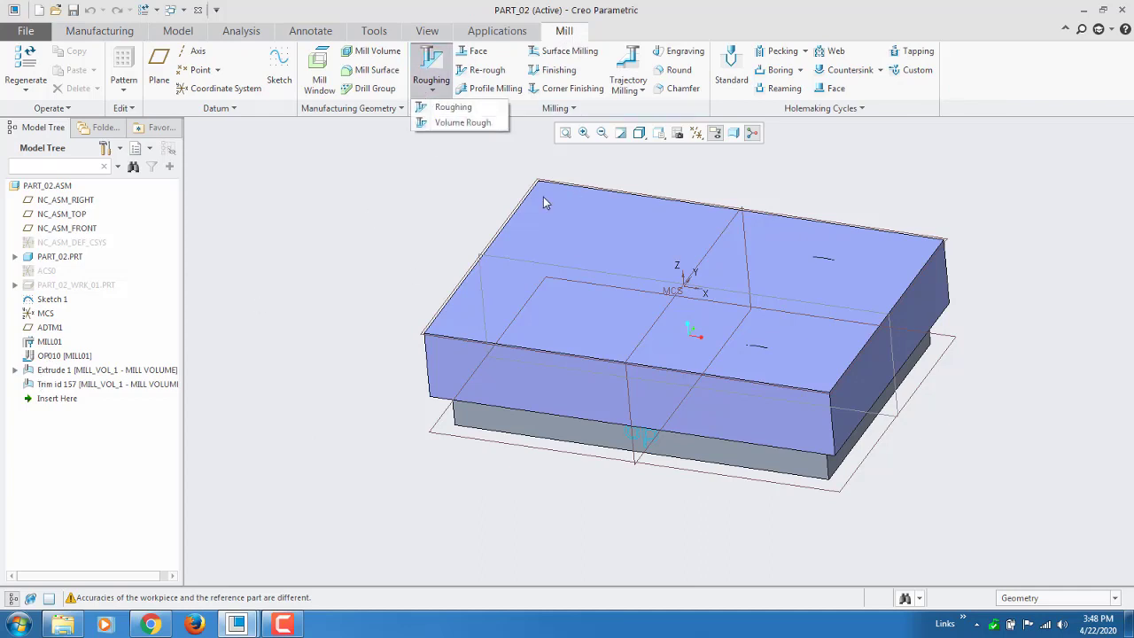
pyautogui.click(464, 123)
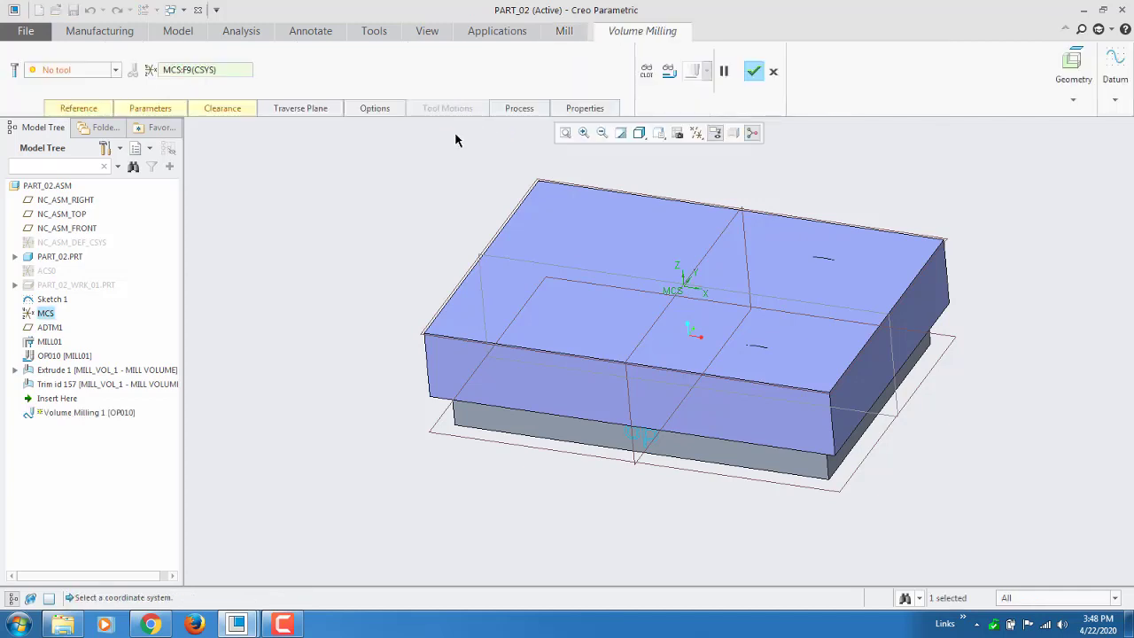
pyautogui.click(78, 70)
pyautogui.click(71, 94)
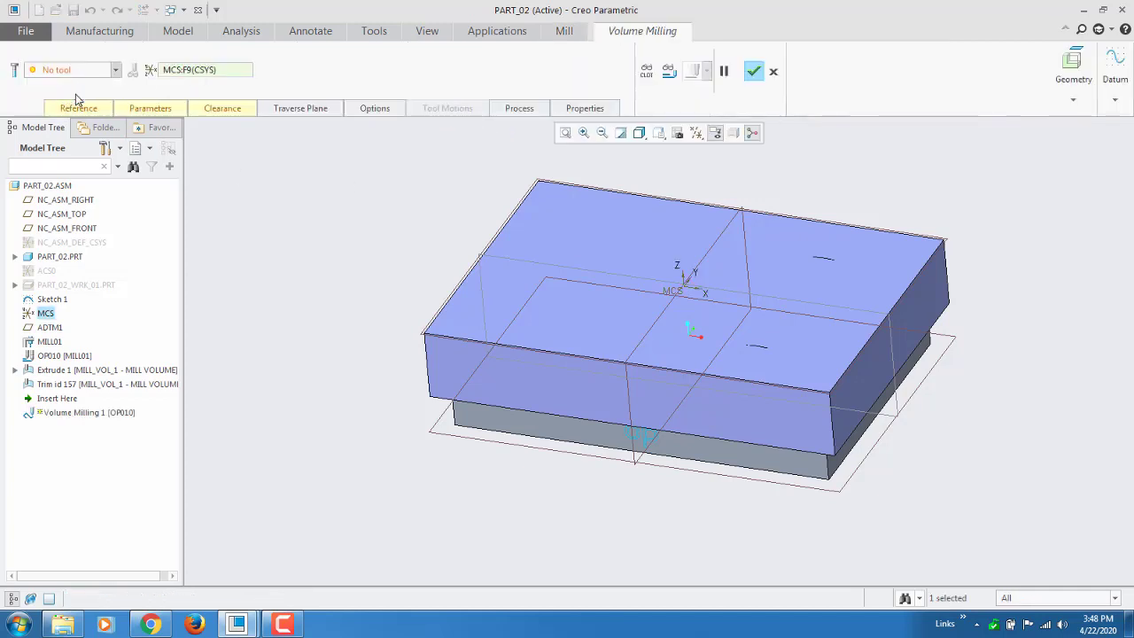
pyautogui.doubleClick(833, 386)
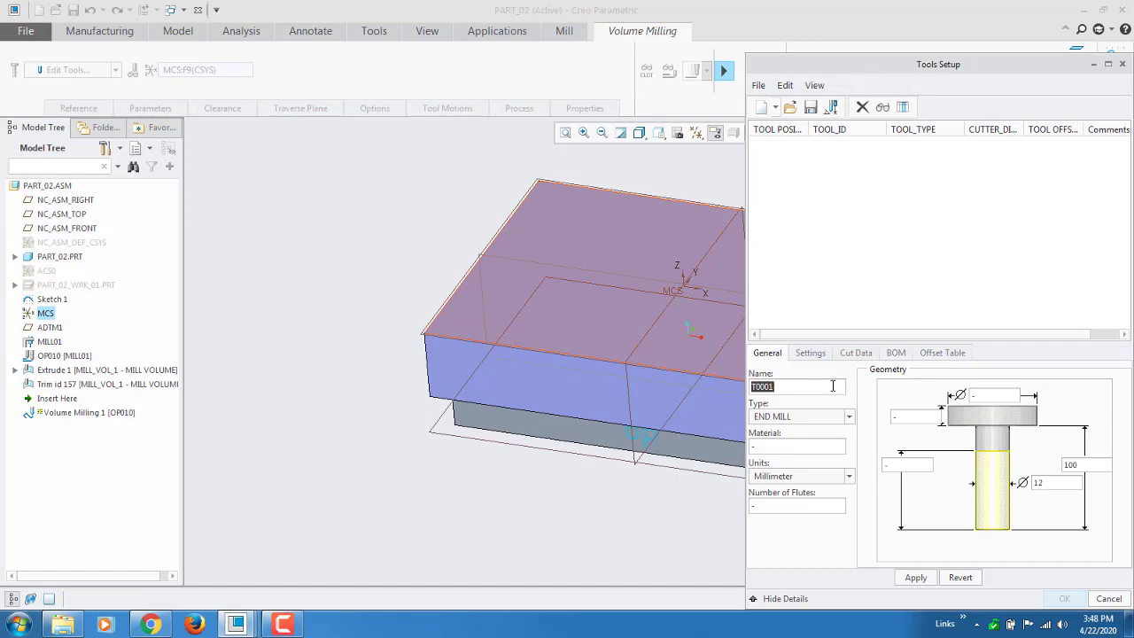
pyautogui.press('BackSpace')
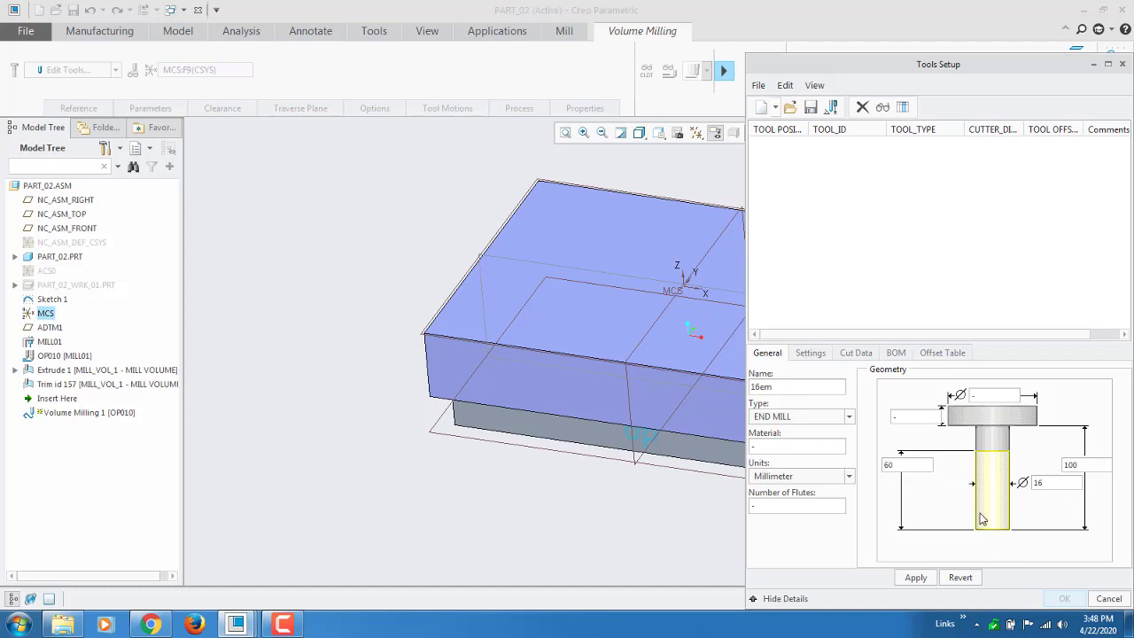
pyautogui.click(917, 580)
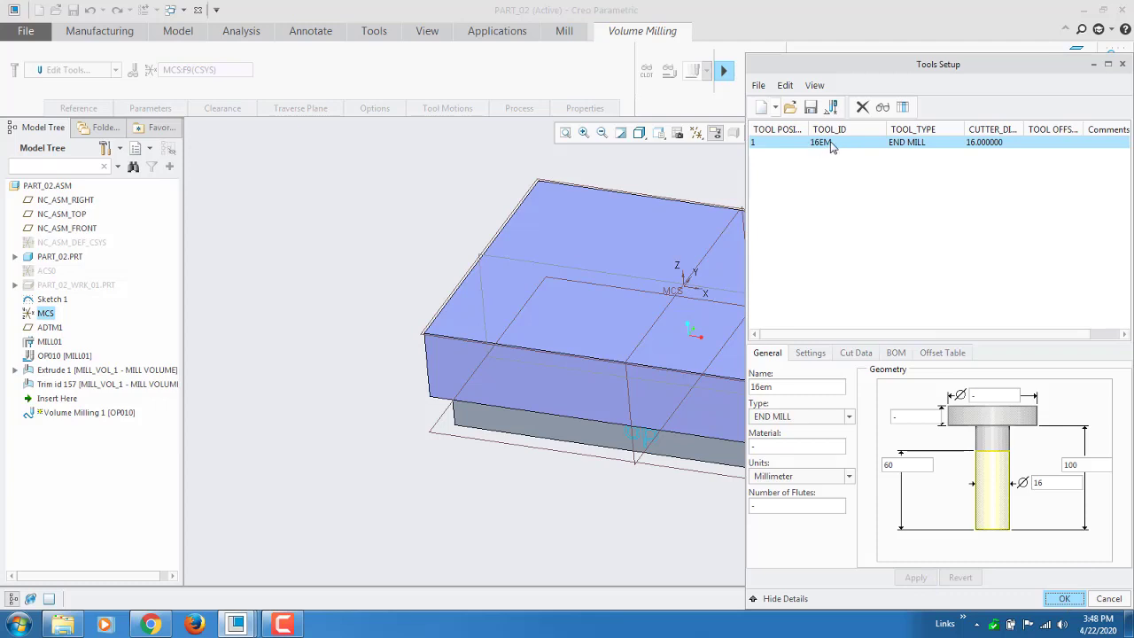
pyautogui.click(1066, 599)
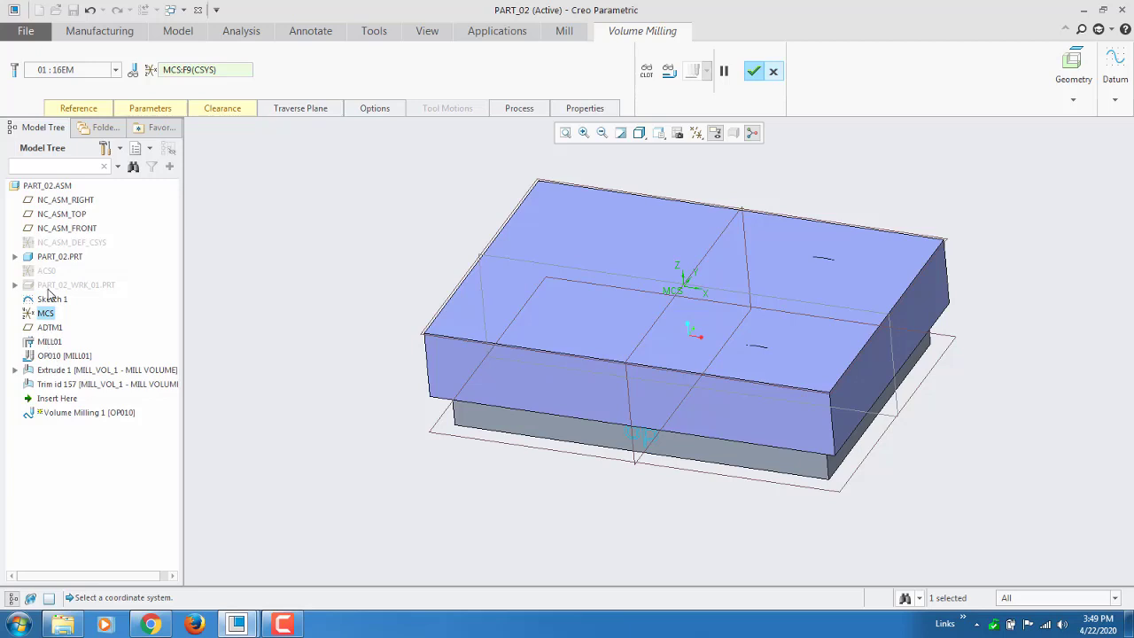
# Measure the distance from the mill volume's top face to its bottom face, and return to the volume milling sequence.
pyautogui.click(249, 32)
pyautogui.click(305, 86)
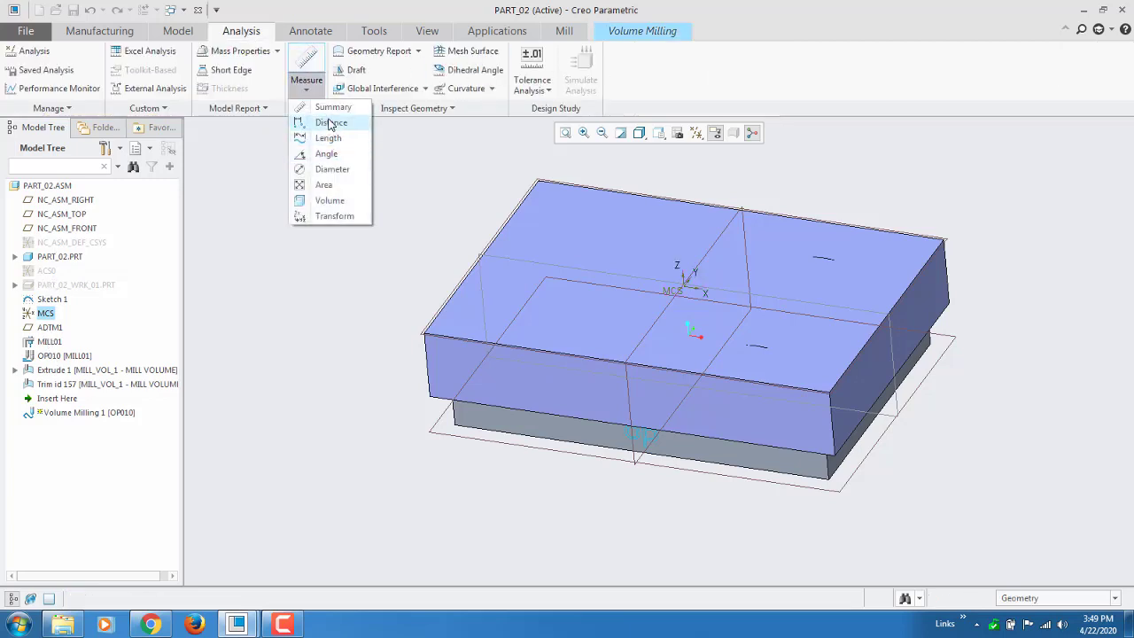
pyautogui.click(330, 124)
pyautogui.click(459, 304)
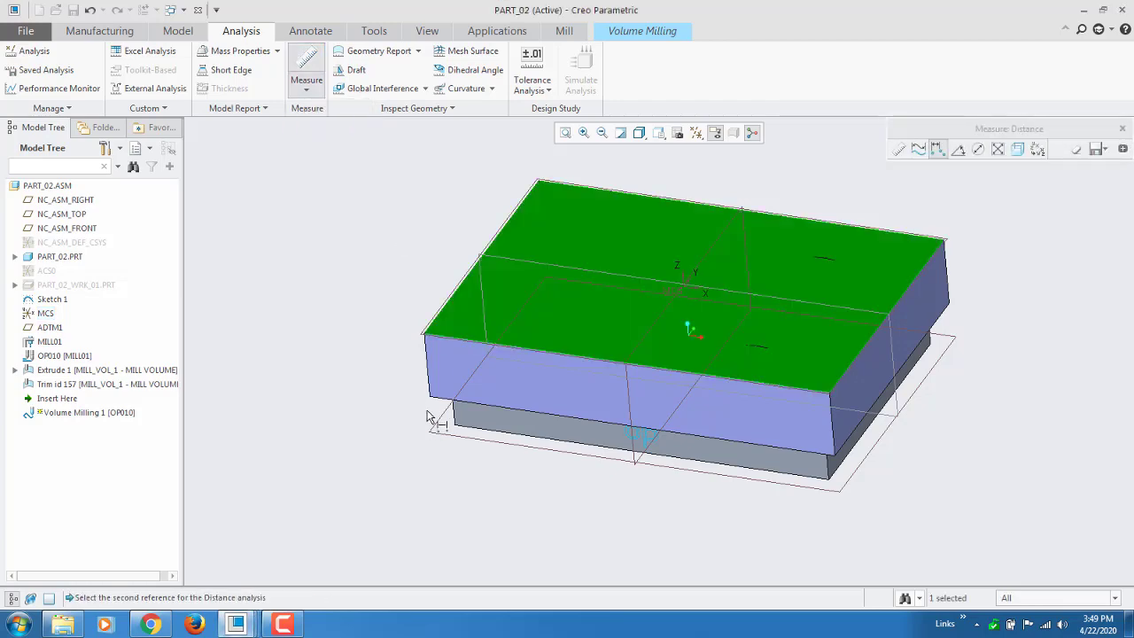
pyautogui.moveTo(459, 305); pyautogui.dragTo(454, 329, button='middle')
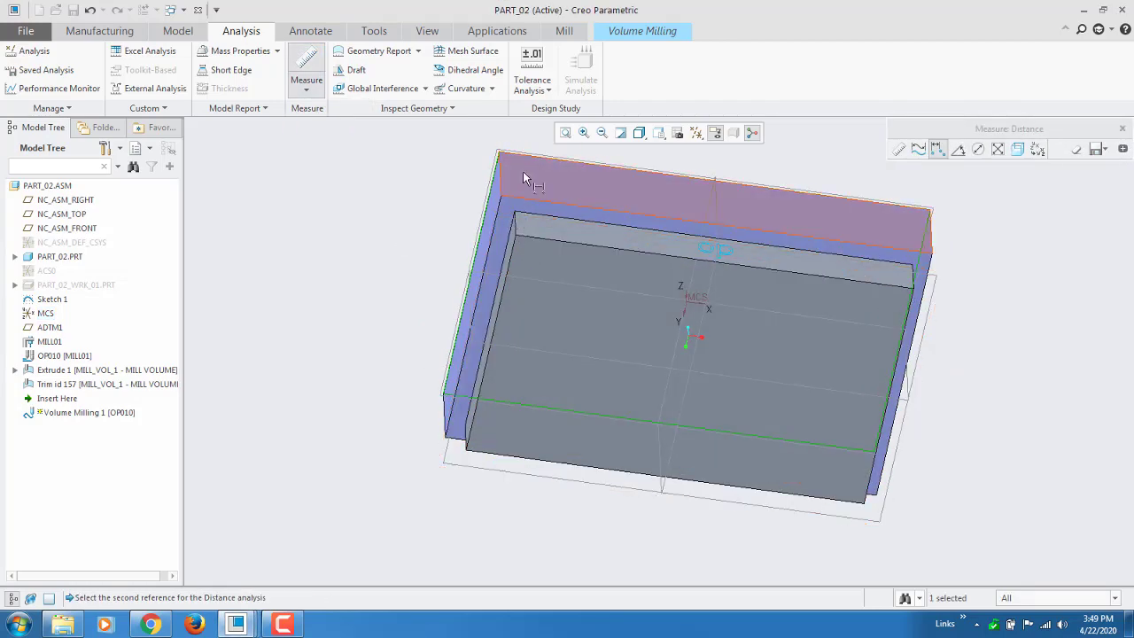
pyautogui.moveTo(524, 172); pyautogui.dragTo(498, 209, button='middle')
pyautogui.scroll(-4, 487, 240)
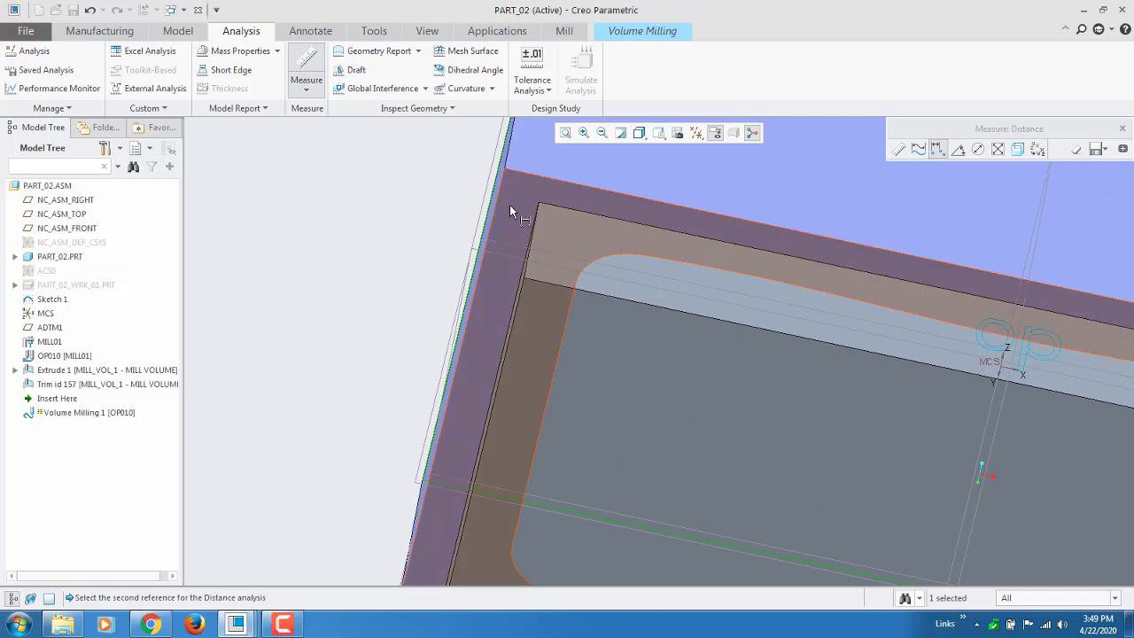
pyautogui.keyDown('ctrl'); pyautogui.click(510, 204); pyautogui.keyUp('ctrl')
pyautogui.scroll(4, 493, 255)
pyautogui.moveTo(493, 254); pyautogui.dragTo(502, 350, button='middle')
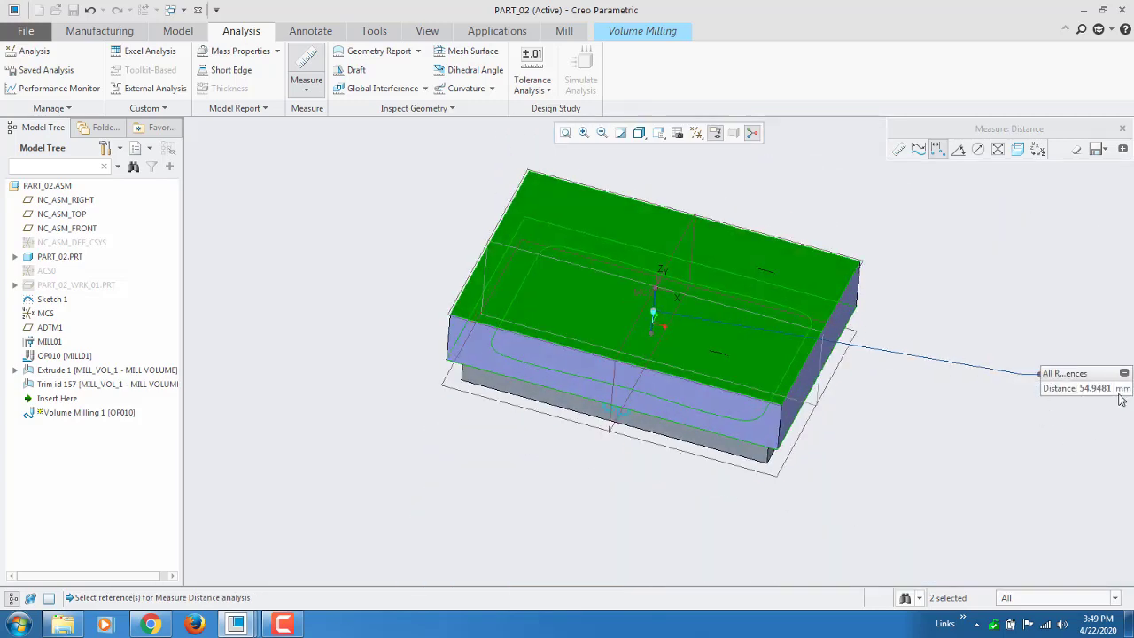
pyautogui.click(1123, 128)
pyautogui.click(636, 31)
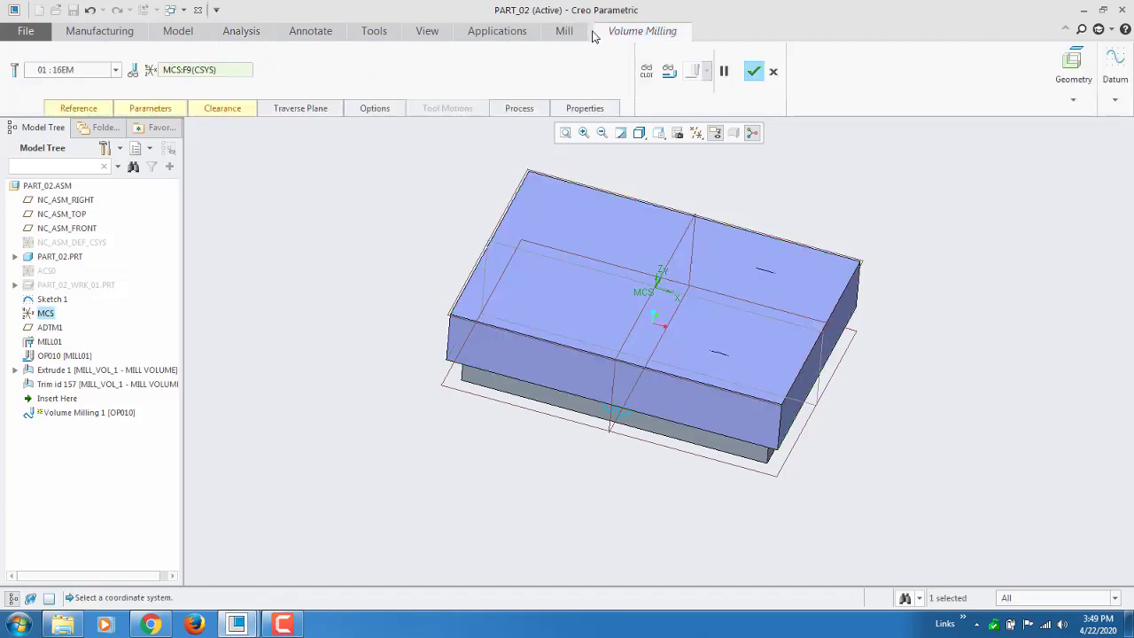
# Review the geometry of the 16EM end mill in the tool setup and keep it as the sequence's tool.
pyautogui.click(115, 70)
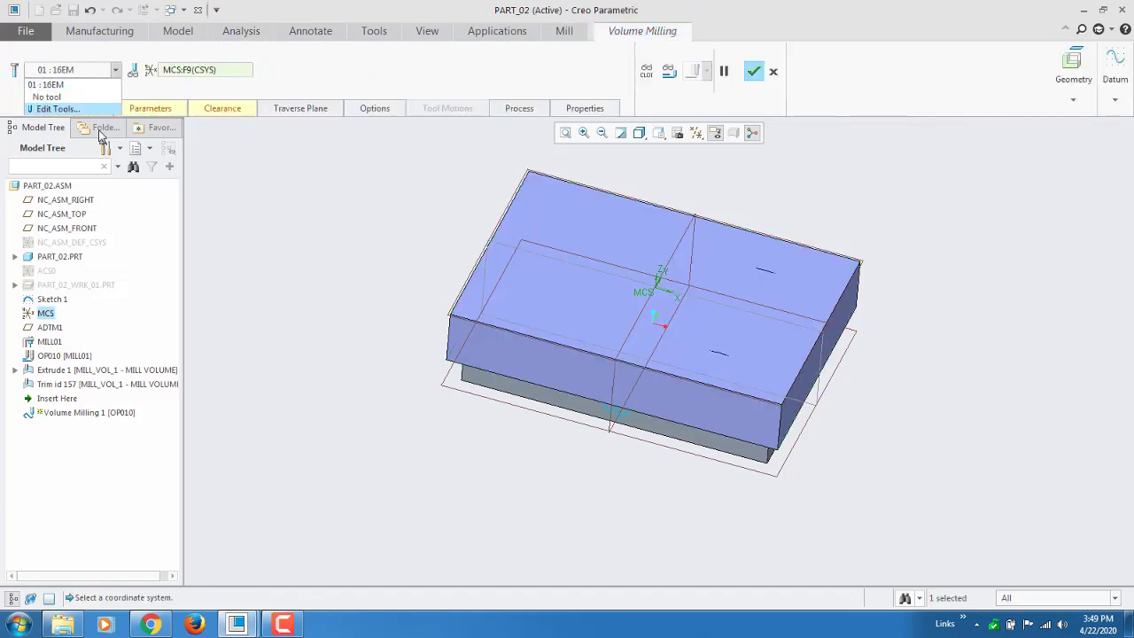
pyautogui.click(66, 80)
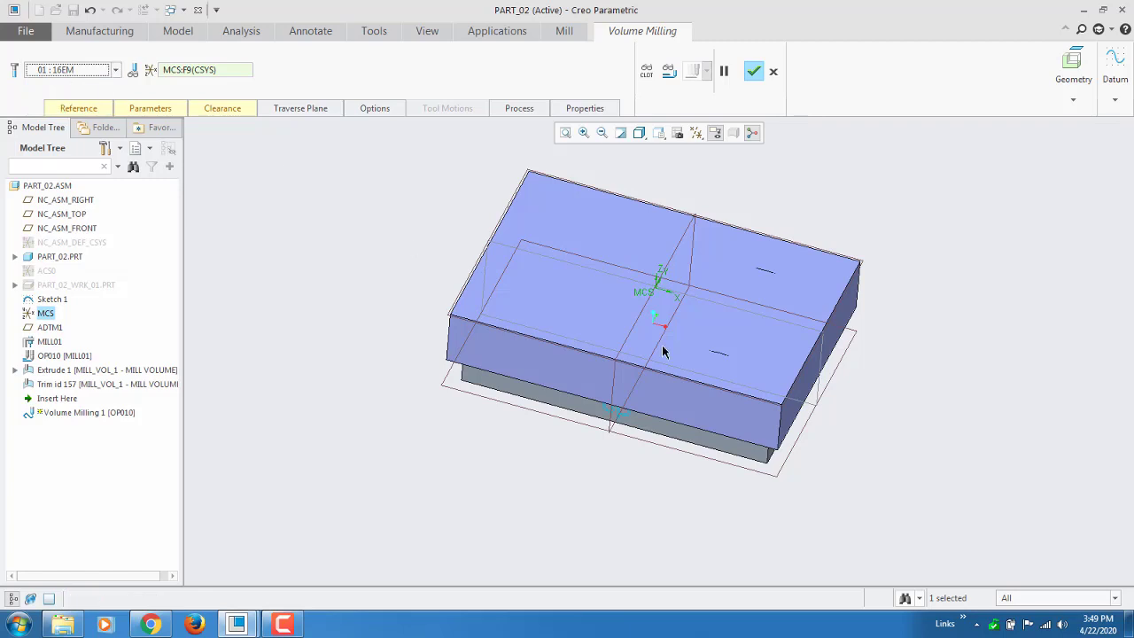
pyautogui.click(114, 70)
pyautogui.click(119, 107)
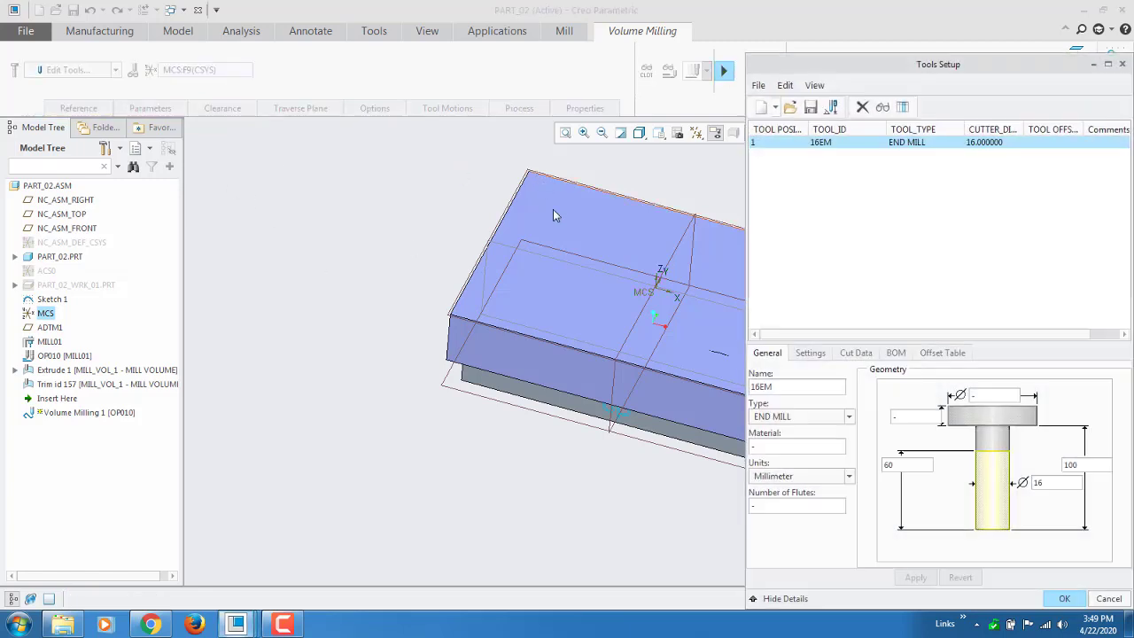
pyautogui.click(1065, 598)
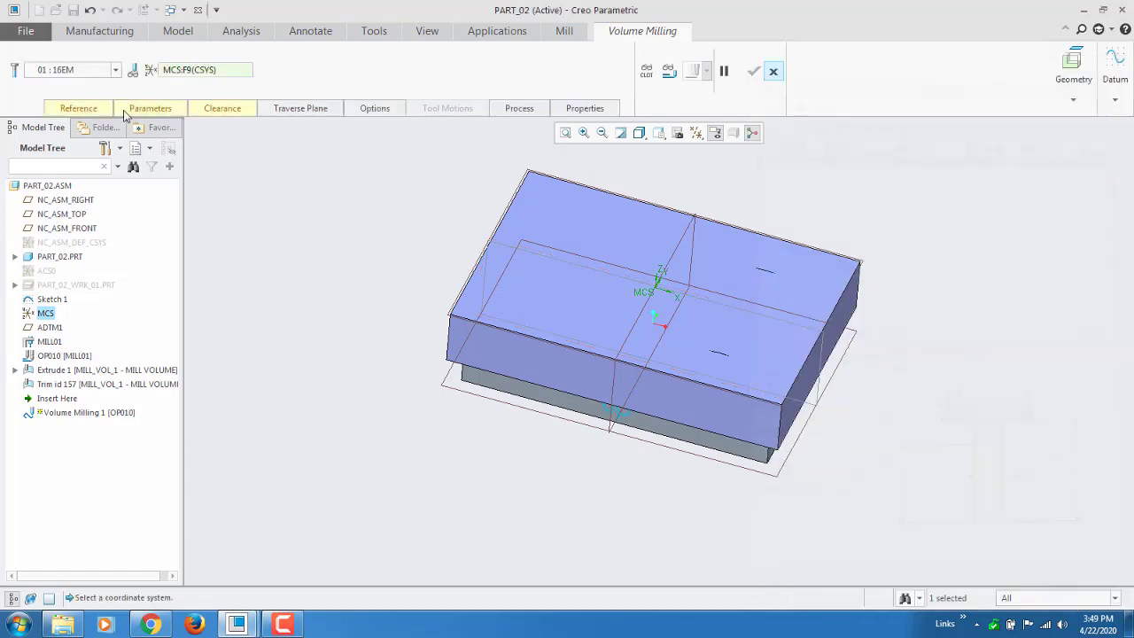
# Assign the trimmed mill volume MILL_VOL_1 as the machining reference of the volume milling sequence.
pyautogui.click(85, 108)
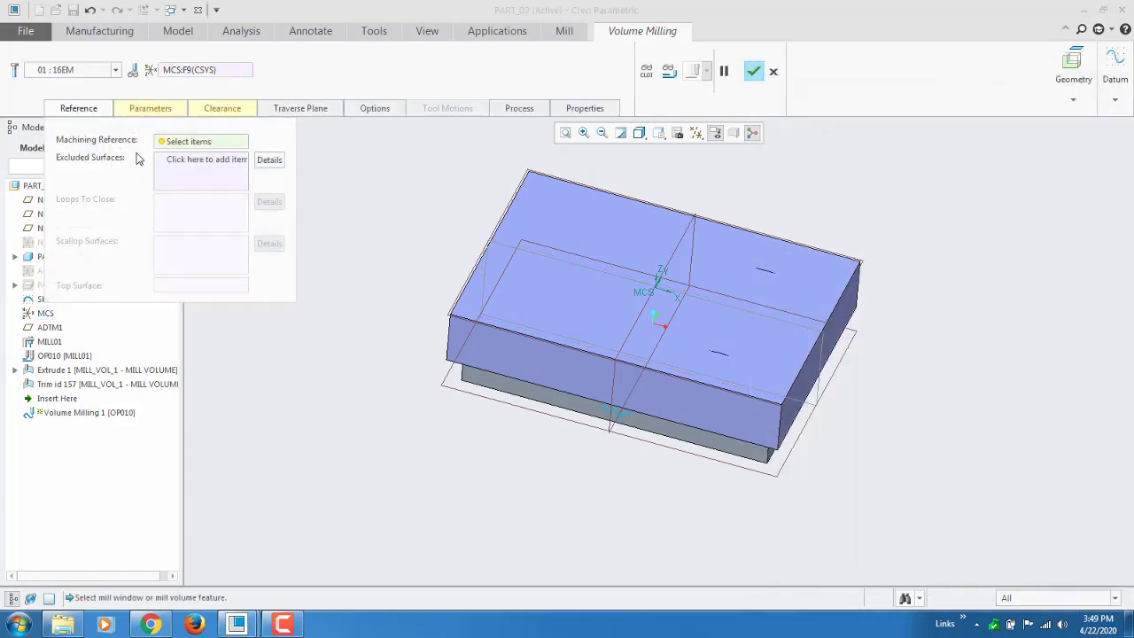
pyautogui.click(192, 141)
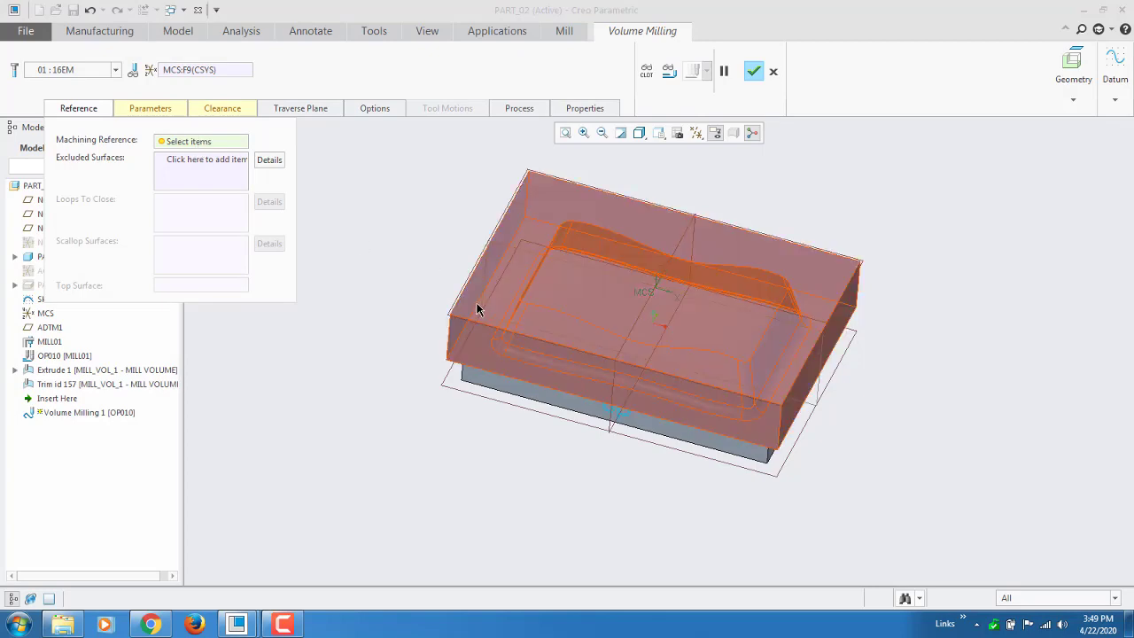
pyautogui.click(474, 309)
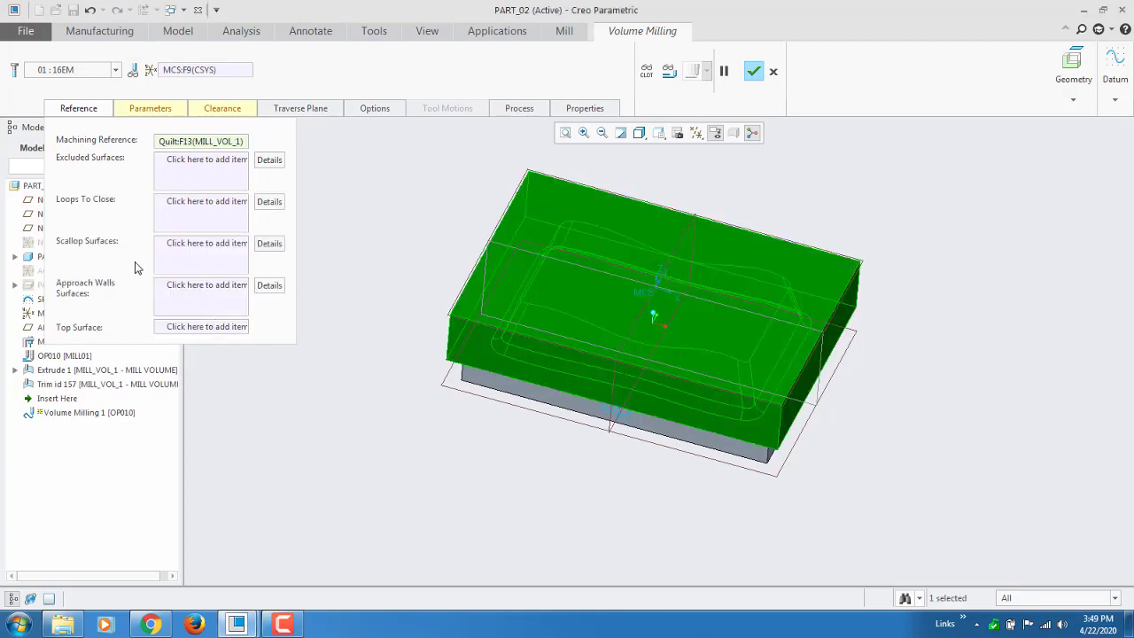
# Edit the volume milling sequence's basic parameters, setting CUT_FEED to 1200 and ARC_FEED to 1000.
pyautogui.click(158, 112)
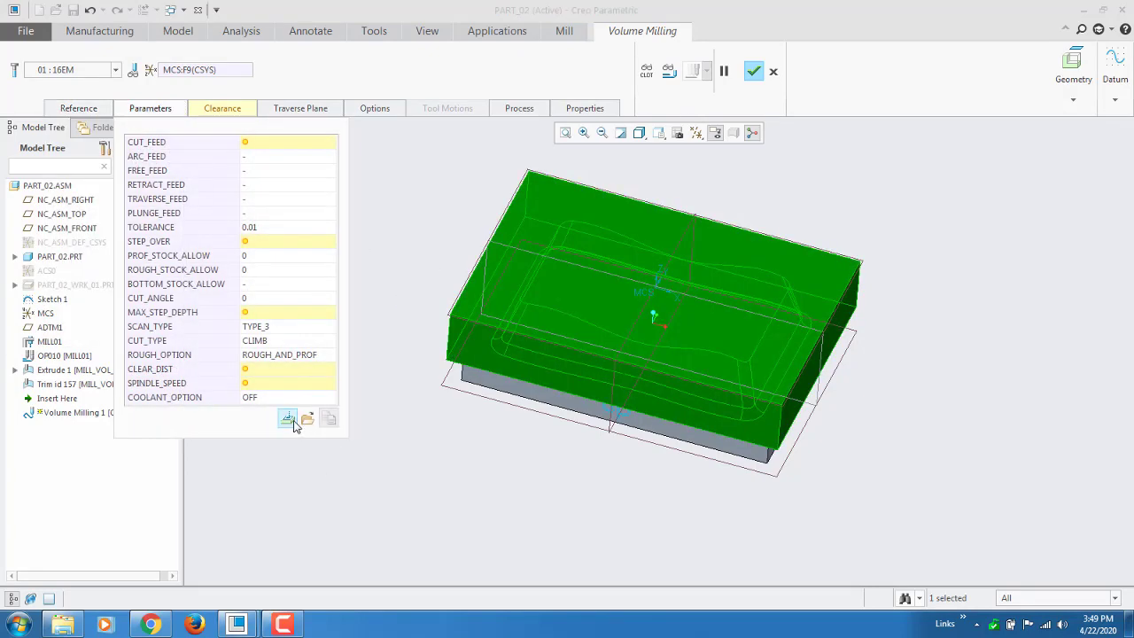
pyautogui.click(292, 421)
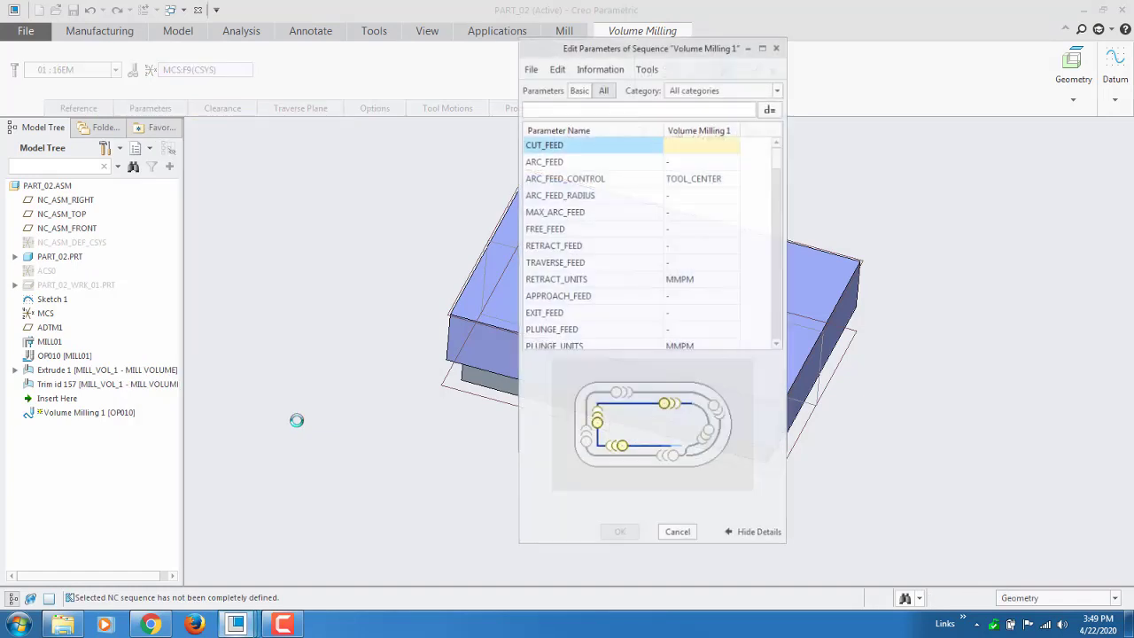
pyautogui.click(577, 89)
pyautogui.click(713, 144)
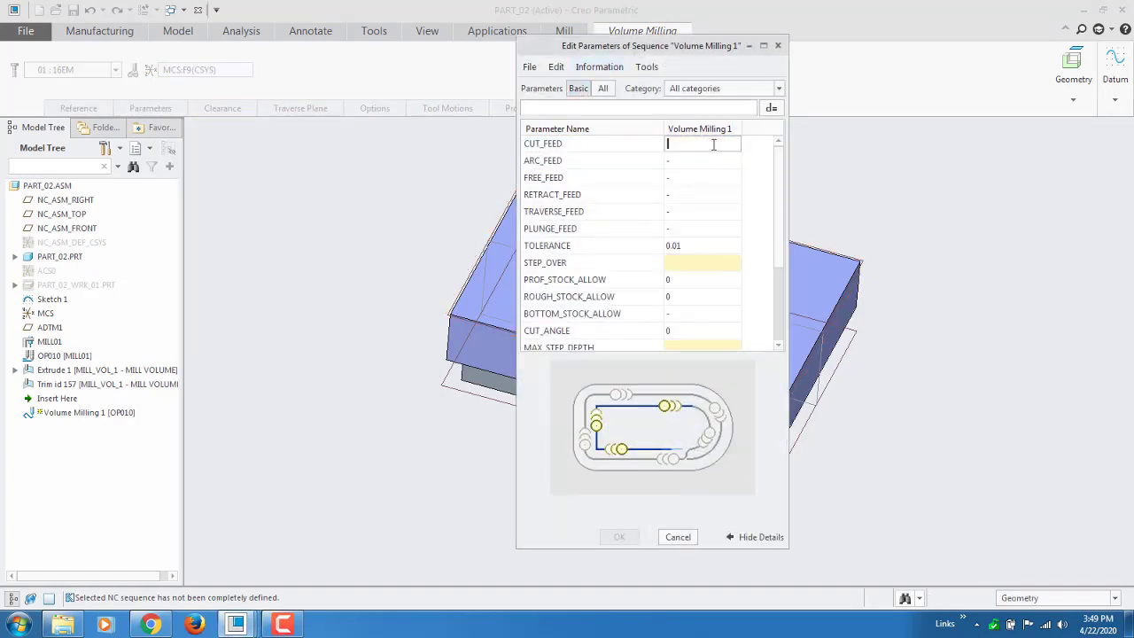
pyautogui.write('1200')
pyautogui.press('Return')
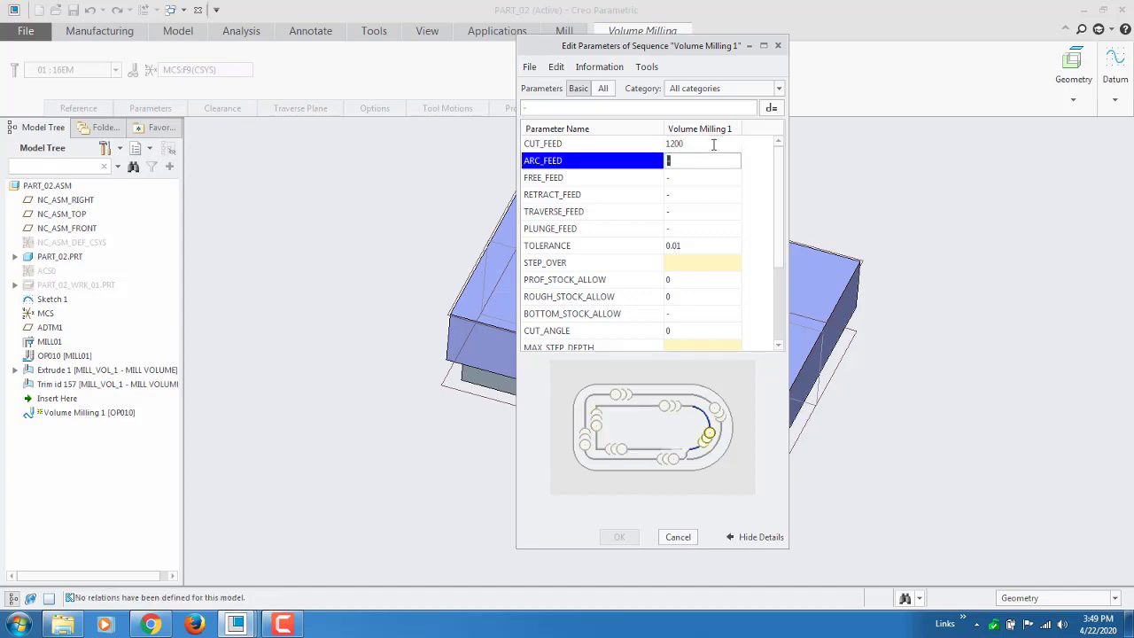
pyautogui.press('Return')
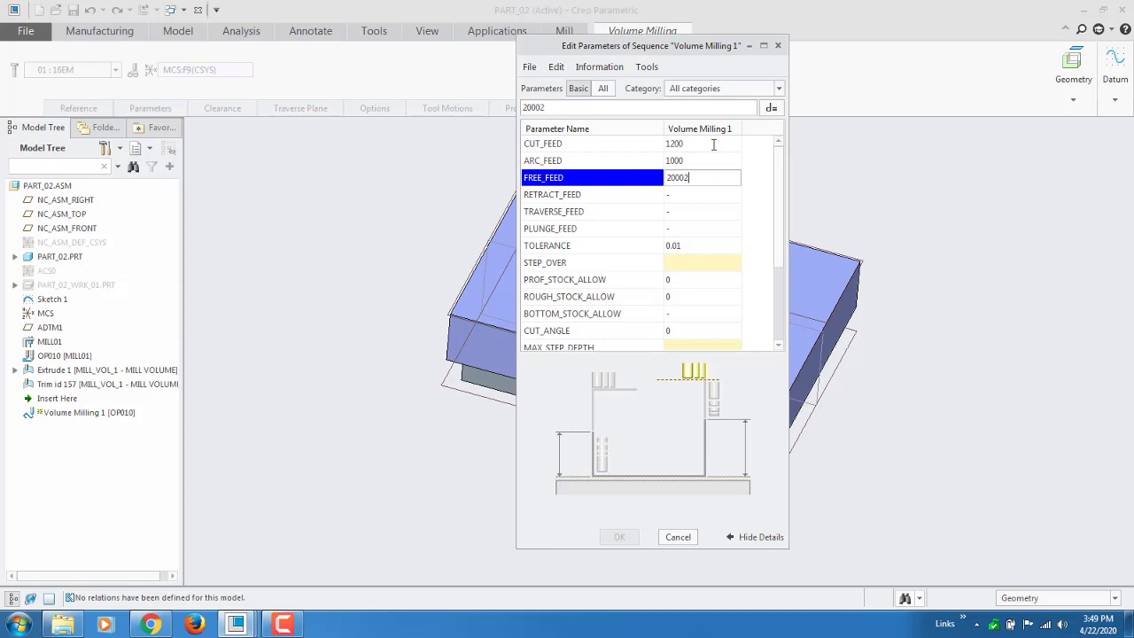
# Set FREE_FEED, RETRACT_FEED and TRAVERSE_FEED to 2000 each, and PLUNGE_FEED to 200.
pyautogui.write('20002')
pyautogui.press('BackSpace')
pyautogui.press('Return')
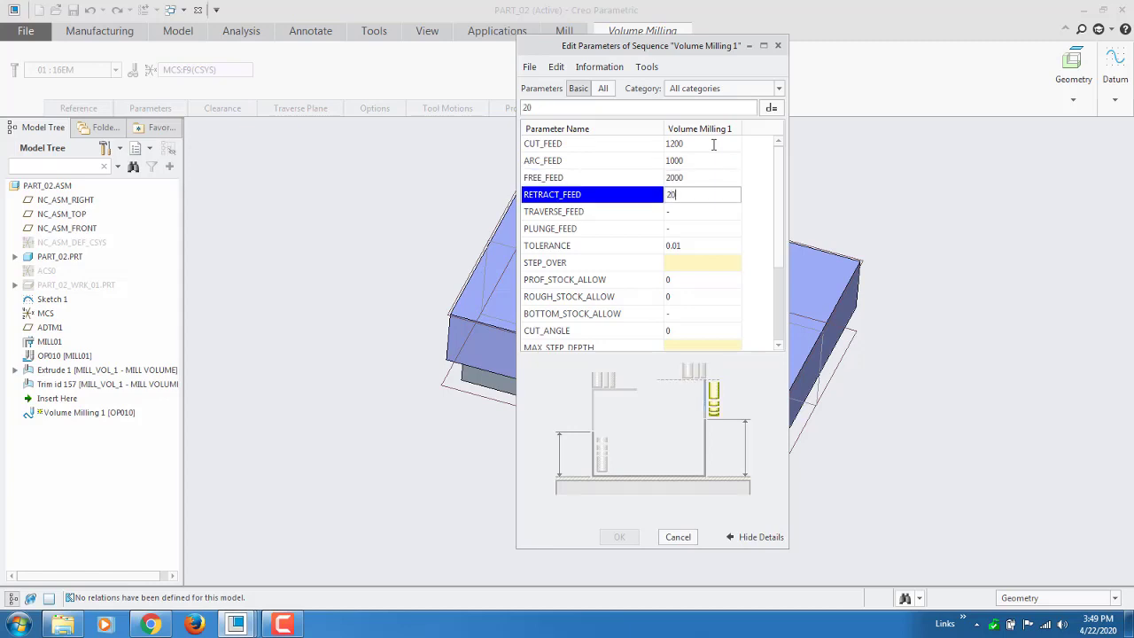
pyautogui.write('2000')
pyautogui.press('Return')
pyautogui.write('2')
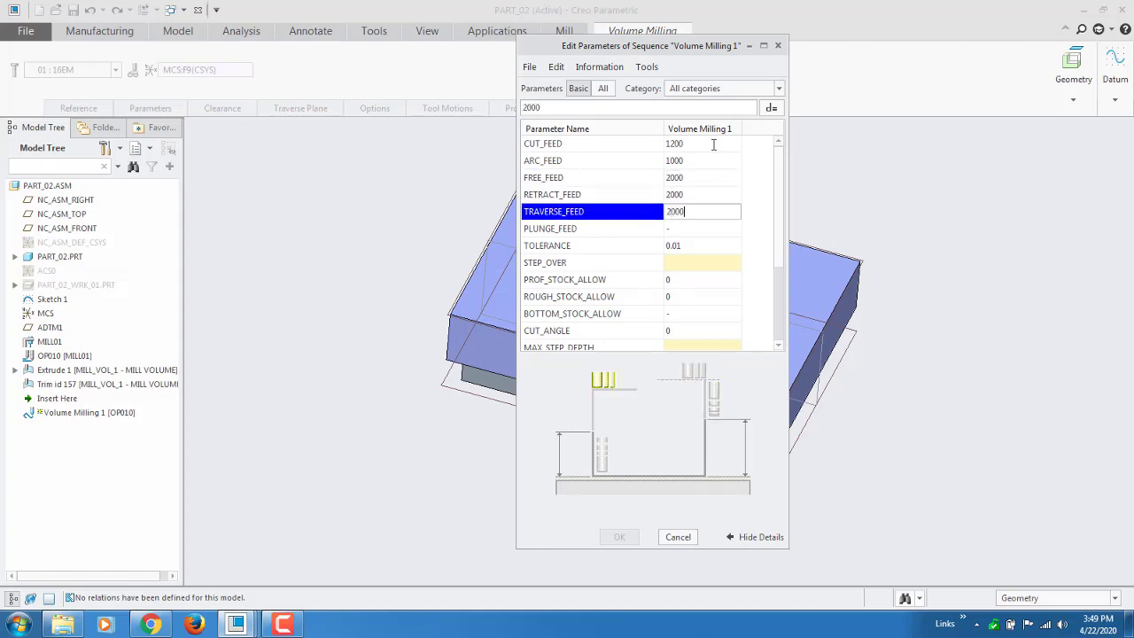
pyautogui.press('Return')
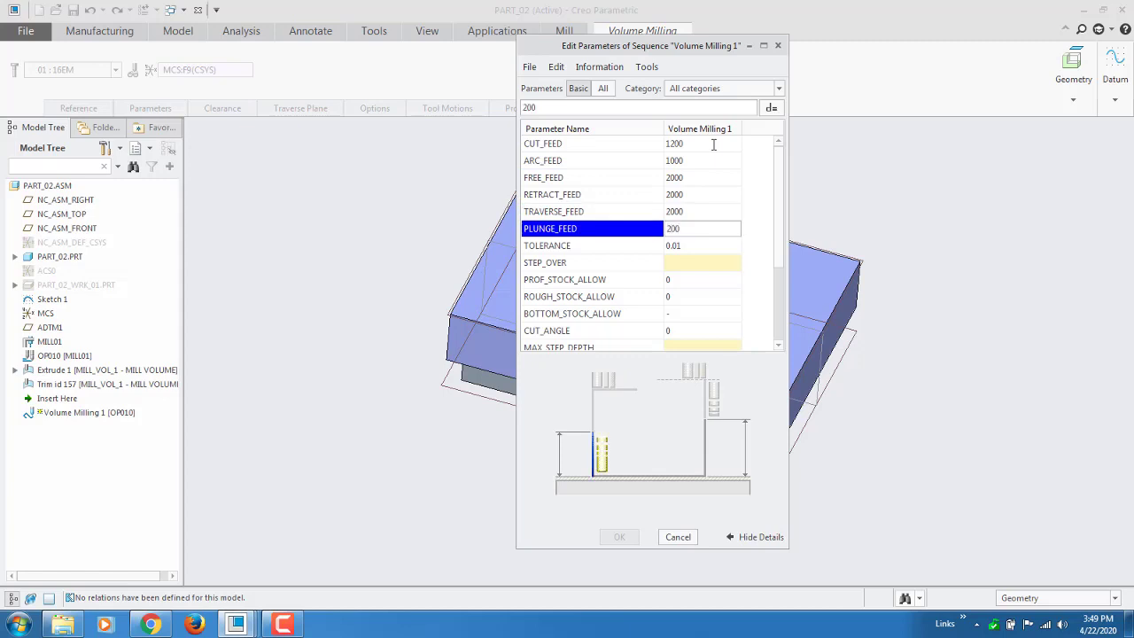
pyautogui.write('200')
pyautogui.press('Return')
# Set STEP_OVER to 7 and the profile, rough and bottom stock allowances to 0.5 each.
pyautogui.press('Return')
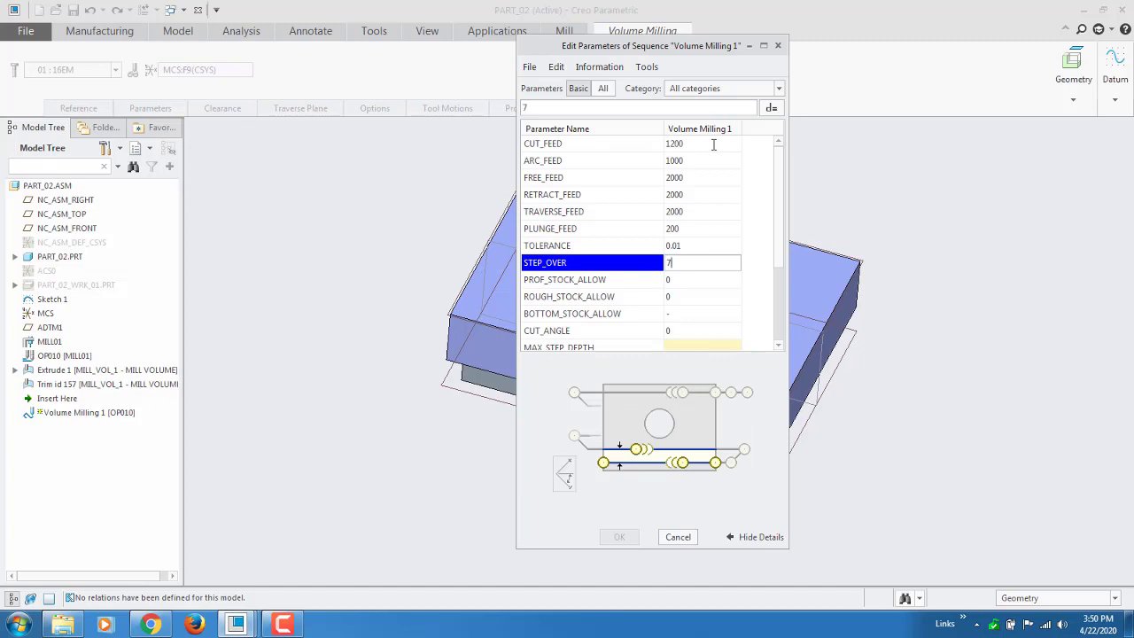
pyautogui.write('7')
pyautogui.press('Return')
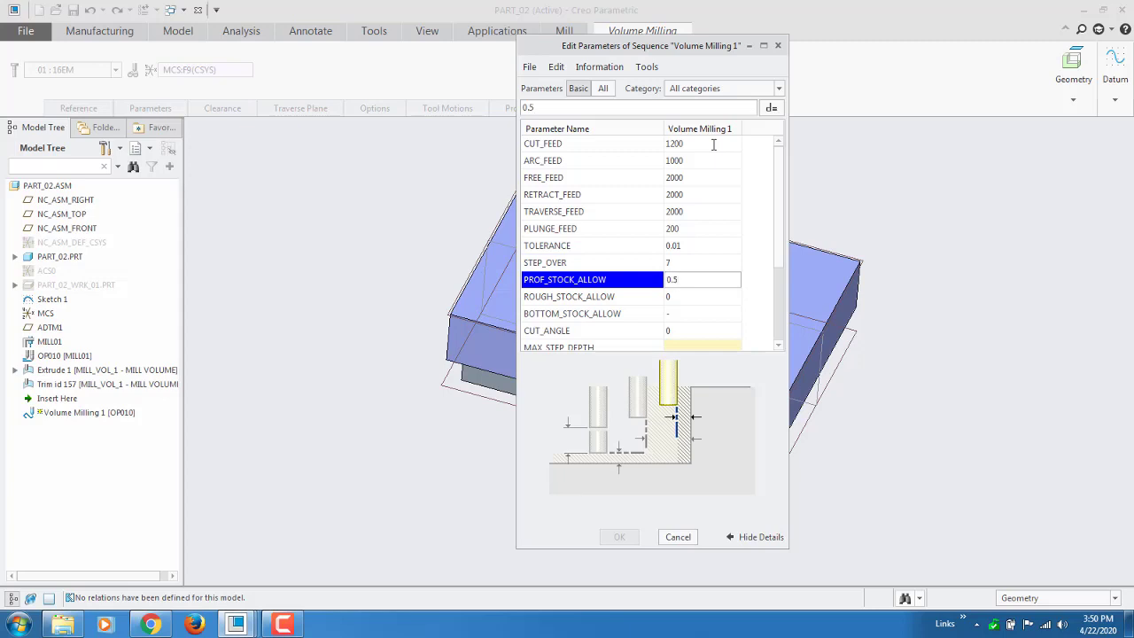
pyautogui.press('Return')
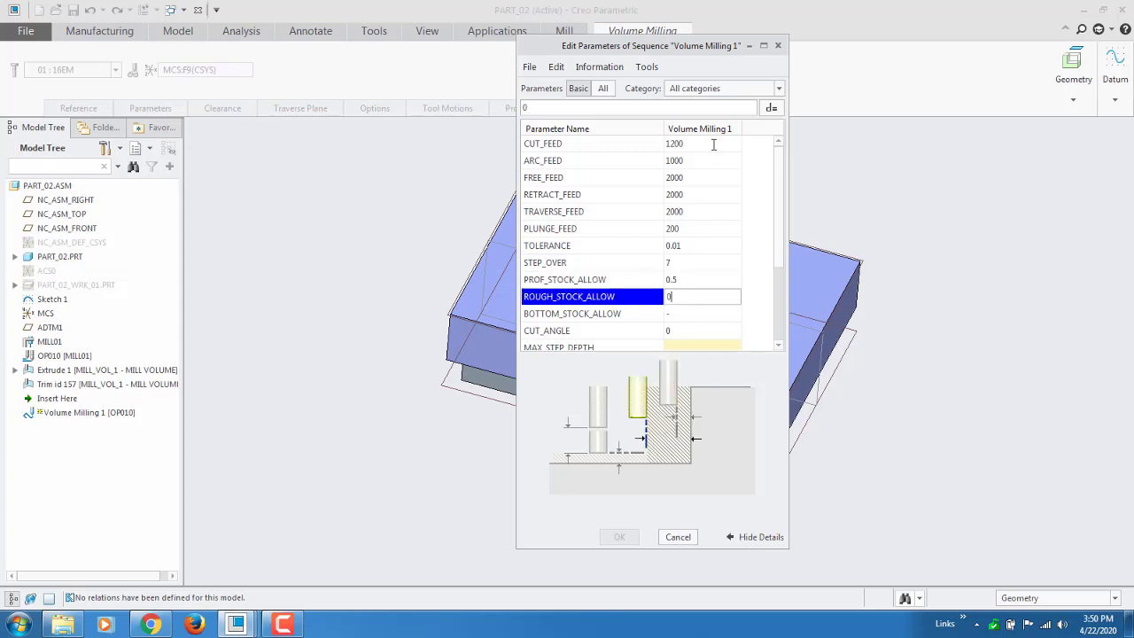
pyautogui.press('Return')
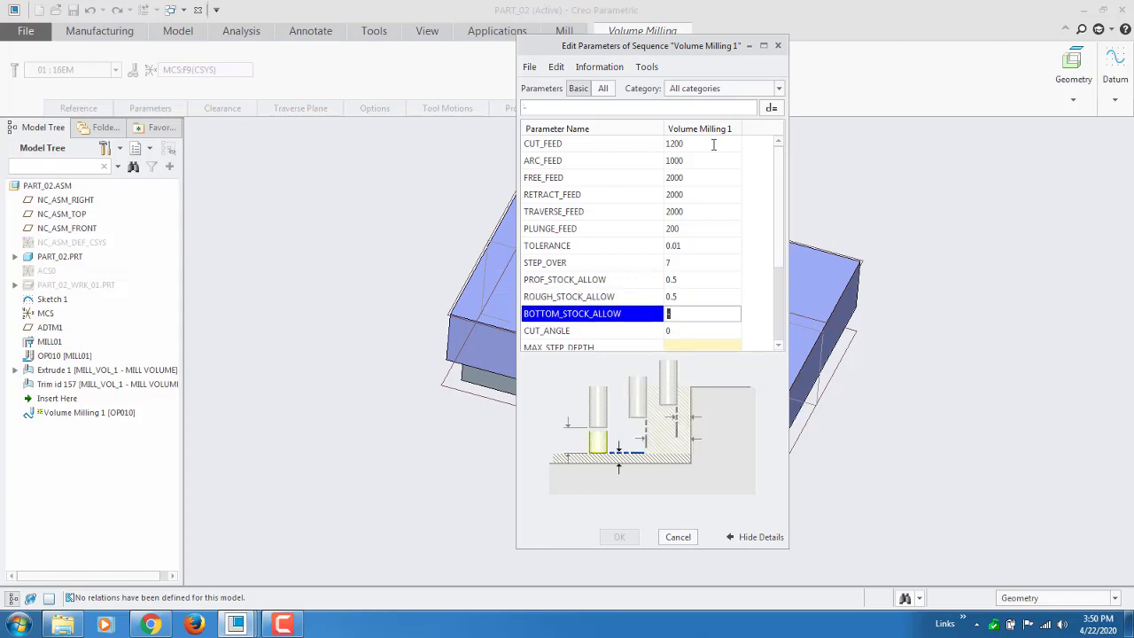
pyautogui.write('0.5')
pyautogui.press('Return')
# Set MAX_STEP_DEPTH to 0.6 for the volume milling sequence, keeping the default cut angle.
pyautogui.press('Return')
pyautogui.press('Return')
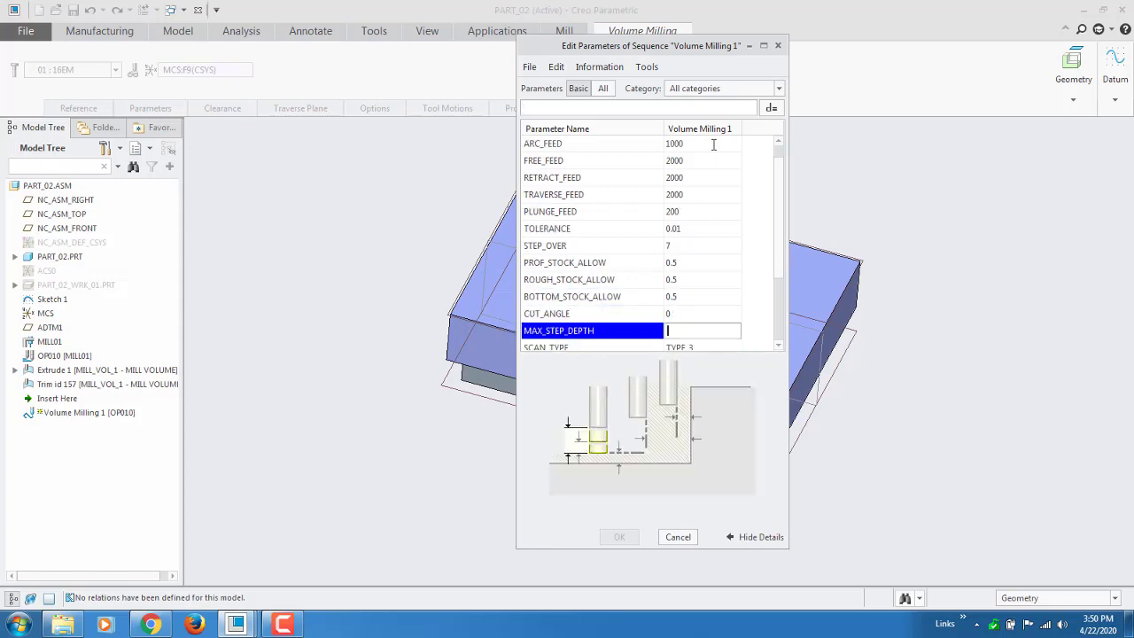
pyautogui.press('Up')
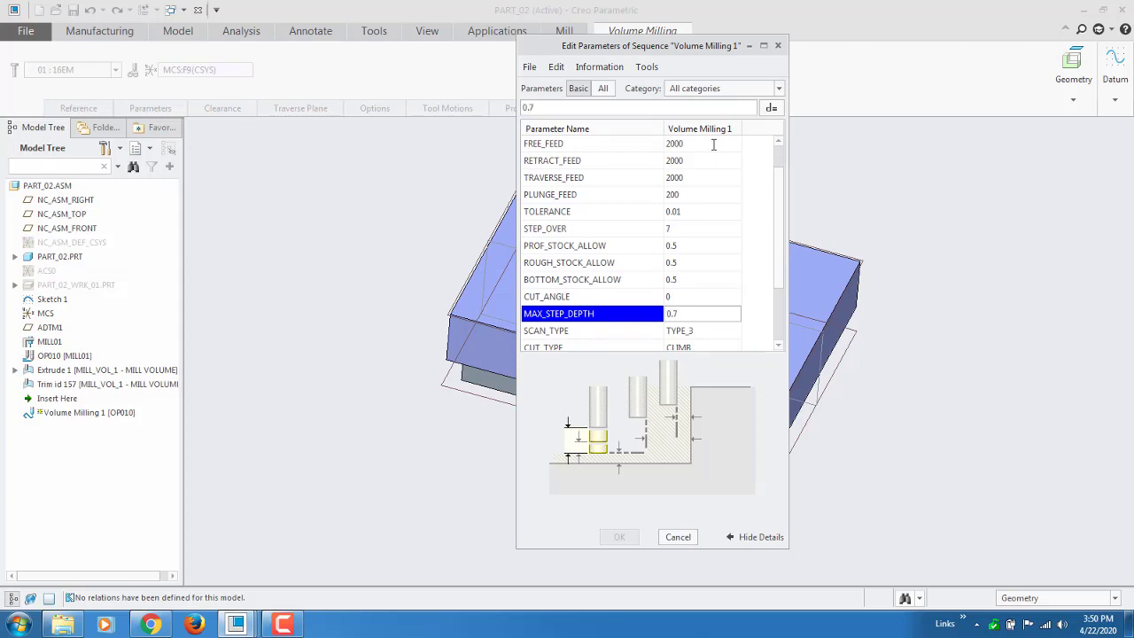
pyautogui.press('Return')
pyautogui.press('Return')
pyautogui.press('Return')
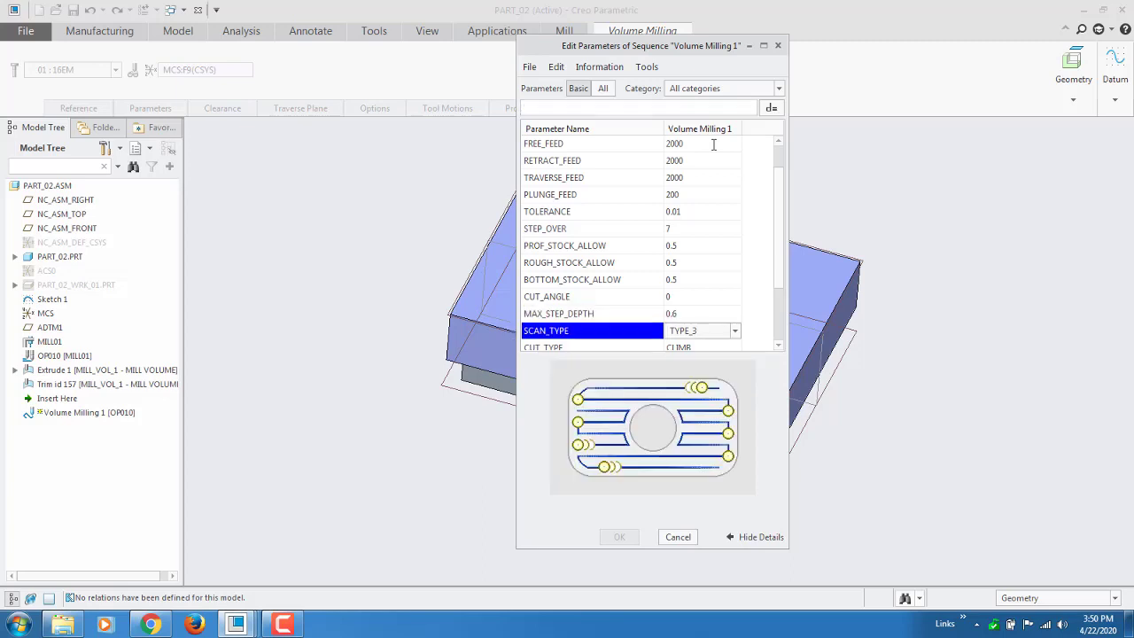
# Change the sequence's ROUGH_OPTION to ROUGH_ONLY, keeping scan type TYPE_3 and cut type CLIMB.
pyautogui.press('Return')
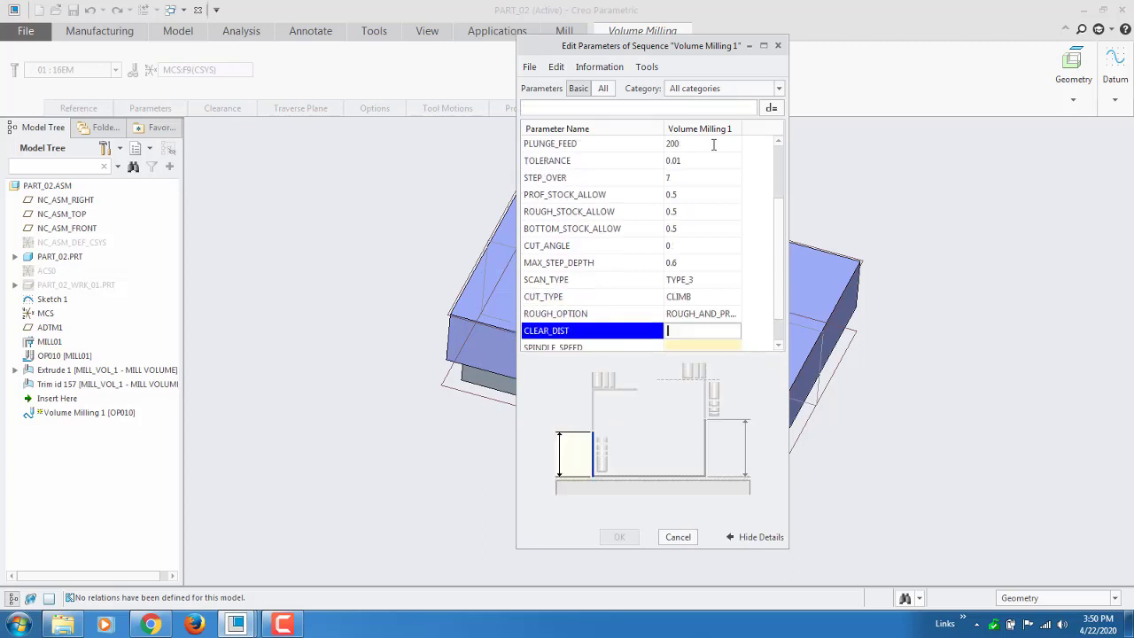
pyautogui.click(738, 317)
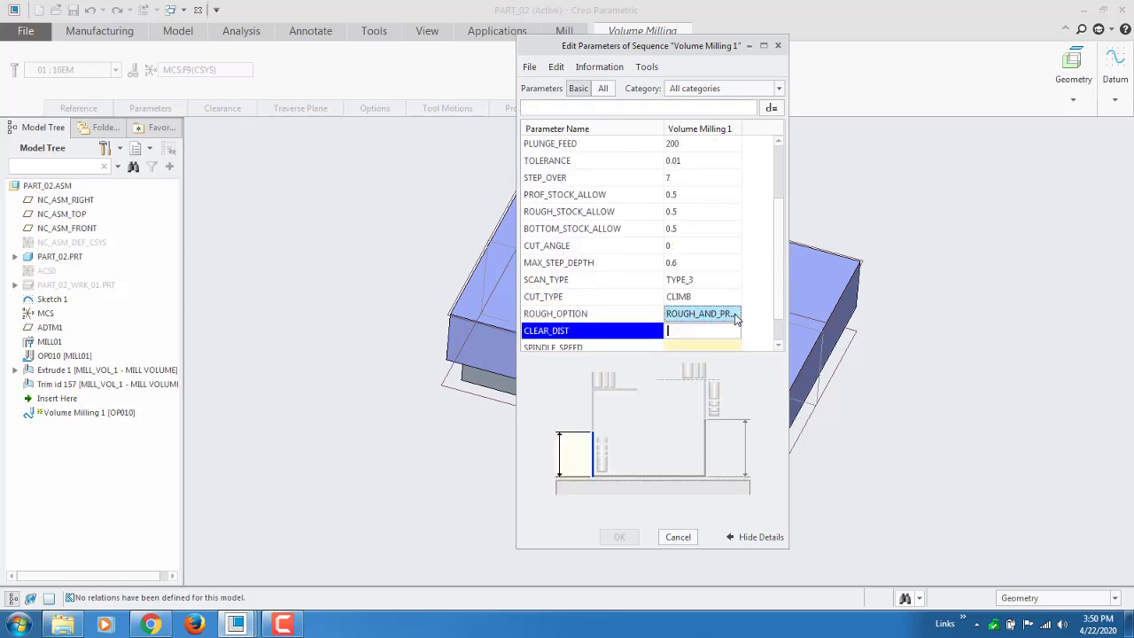
pyautogui.click(734, 315)
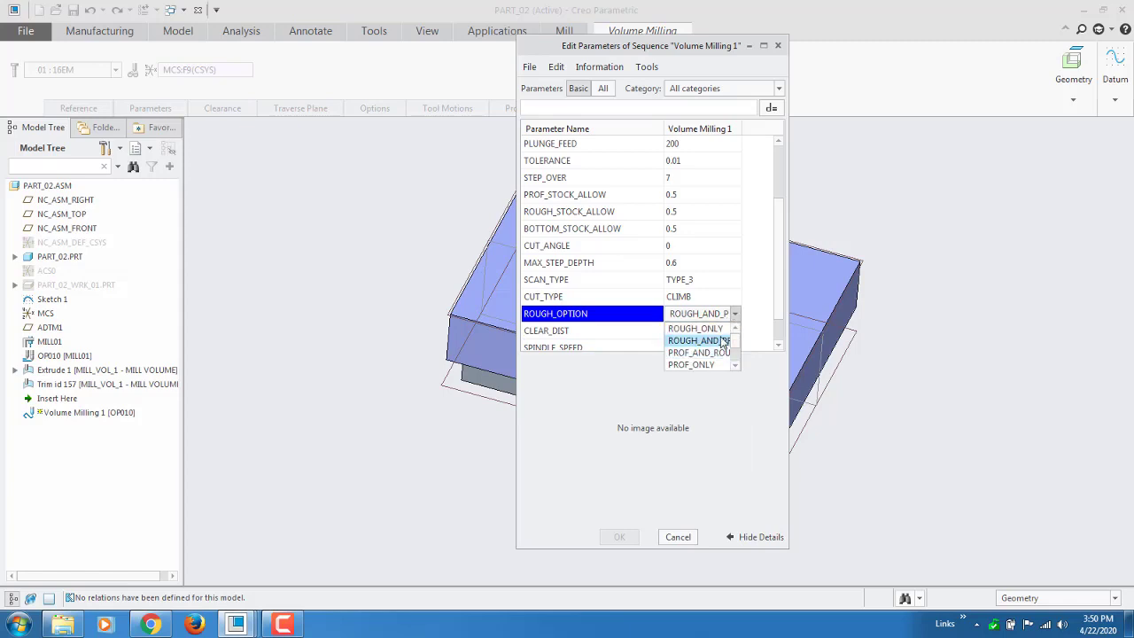
pyautogui.click(724, 342)
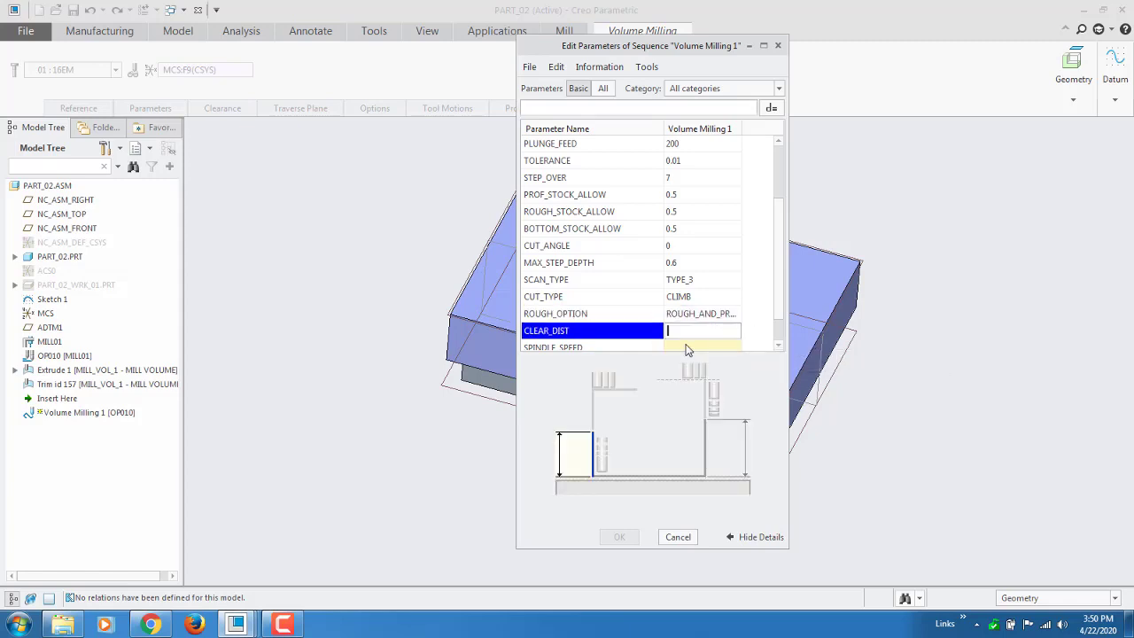
pyautogui.click(736, 314)
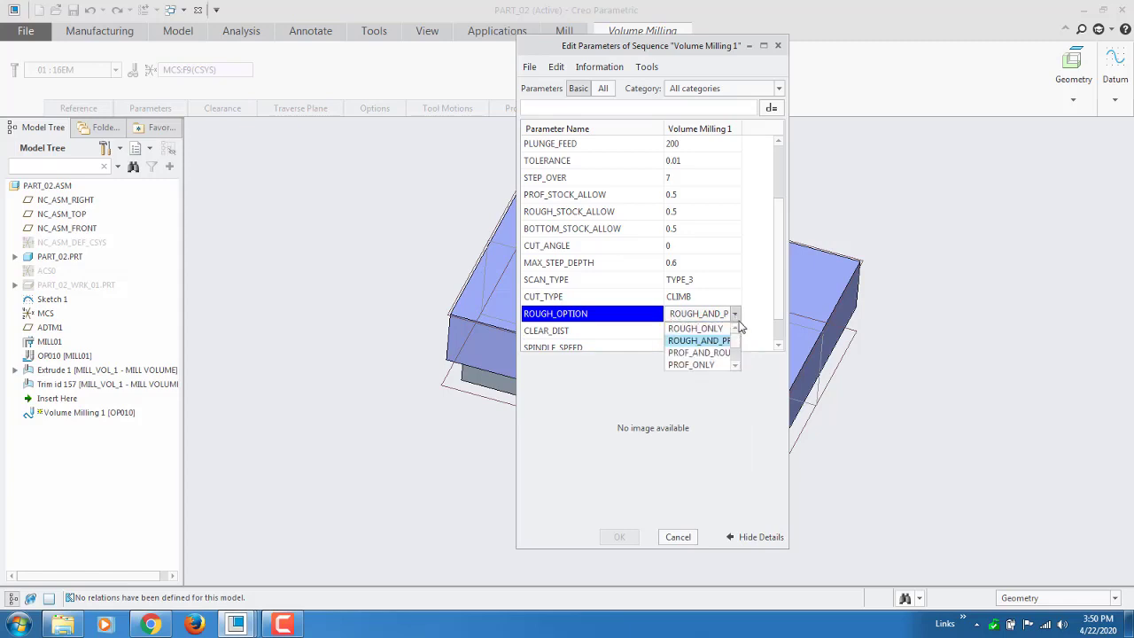
pyautogui.click(711, 335)
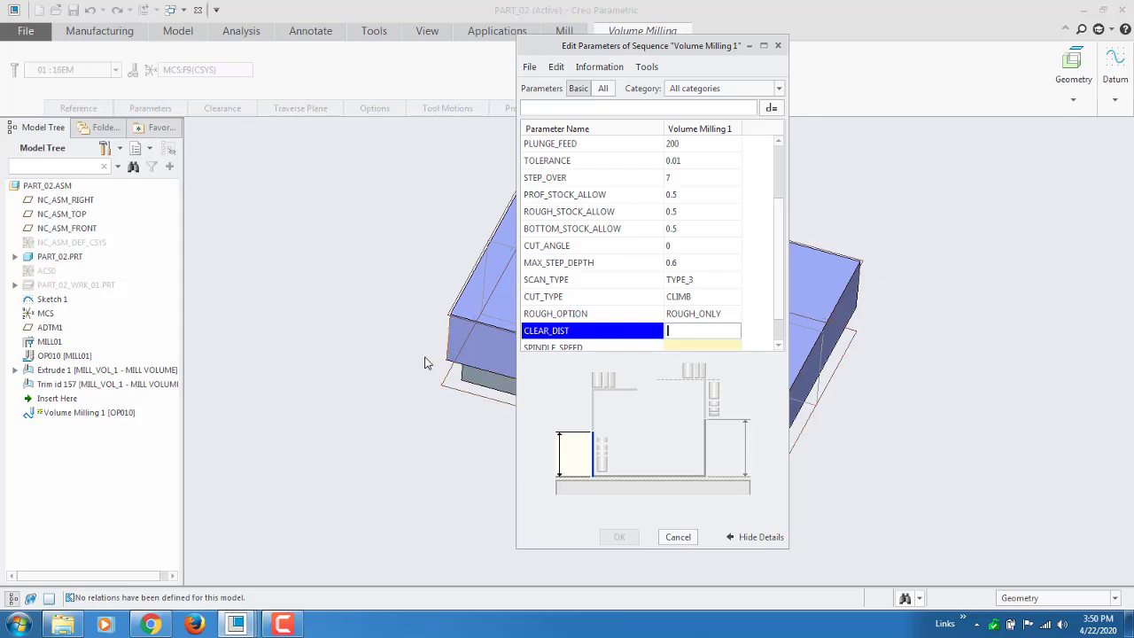
pyautogui.scroll(5, 360, 363)
pyautogui.scroll(-5, 425, 391)
pyautogui.scroll(3, 286, 370)
pyautogui.scroll(-3, 298, 305)
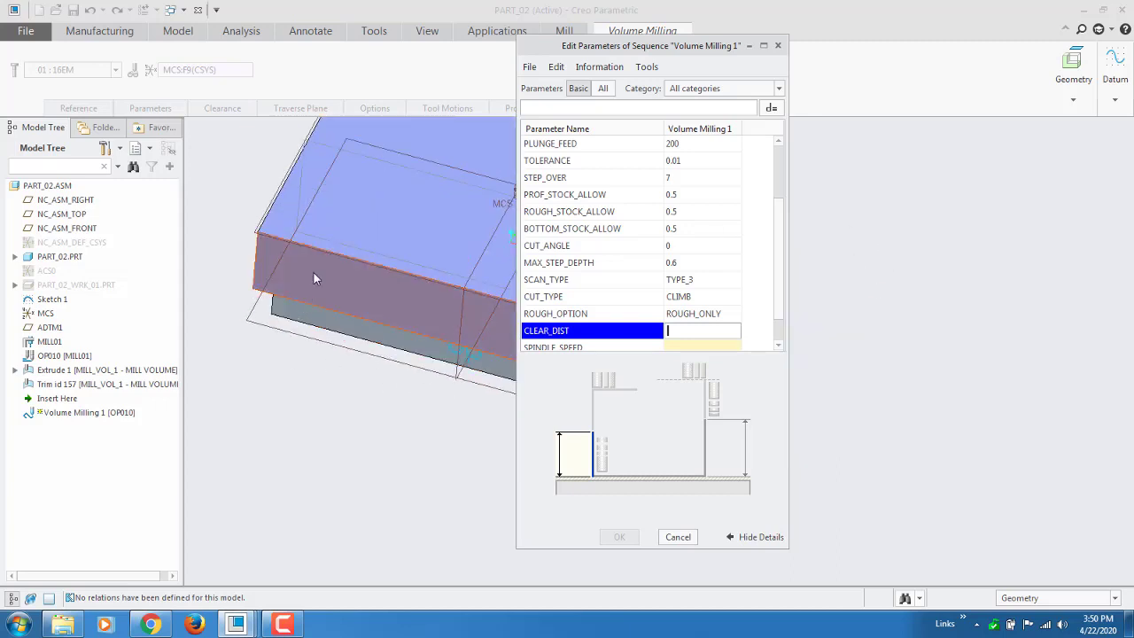
pyautogui.click(311, 288)
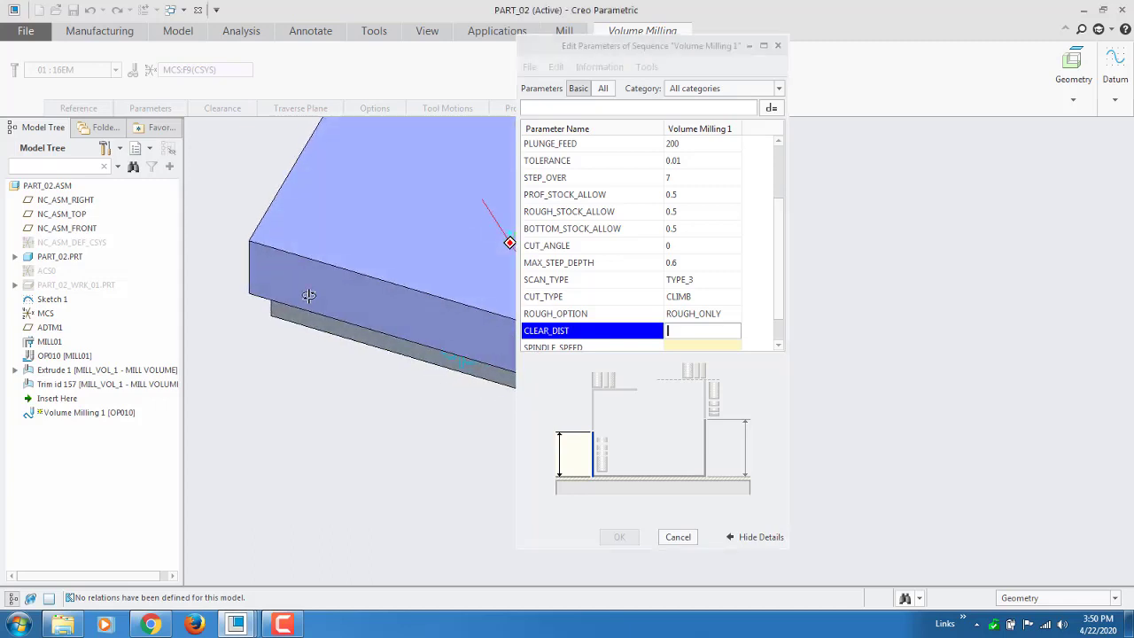
pyautogui.moveTo(309, 295); pyautogui.dragTo(312, 277, button='middle')
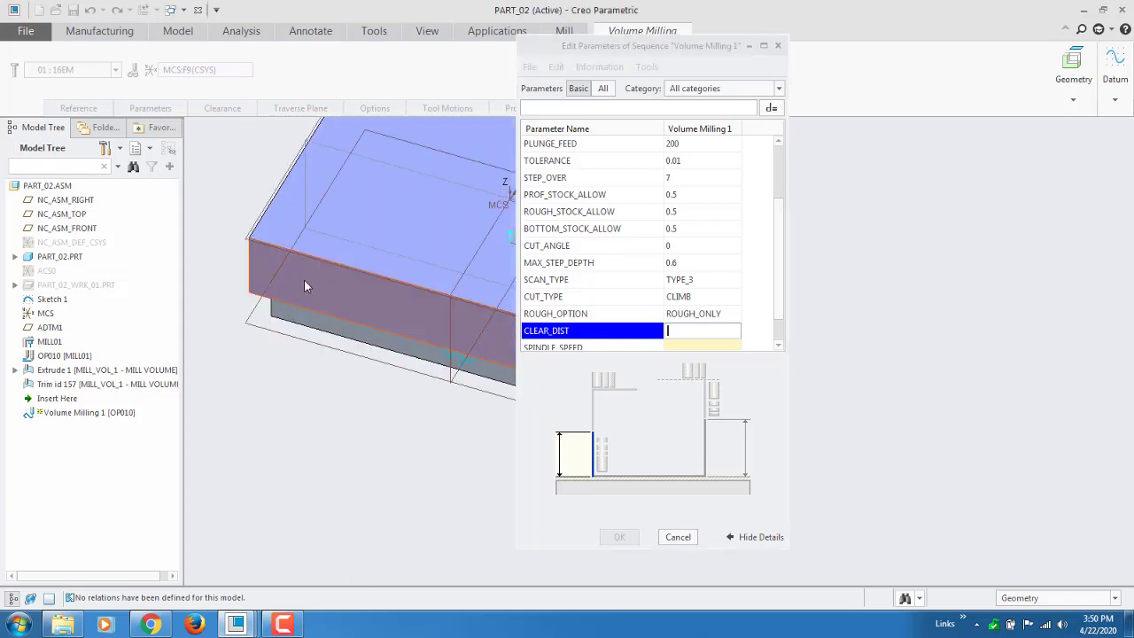
# Keep ROUGH_ONLY as the rough option, set CLEAR_DIST to 10 and SPINDLE_SPEED to 2400, and accept the parameters.
pyautogui.click(725, 315)
pyautogui.click(736, 316)
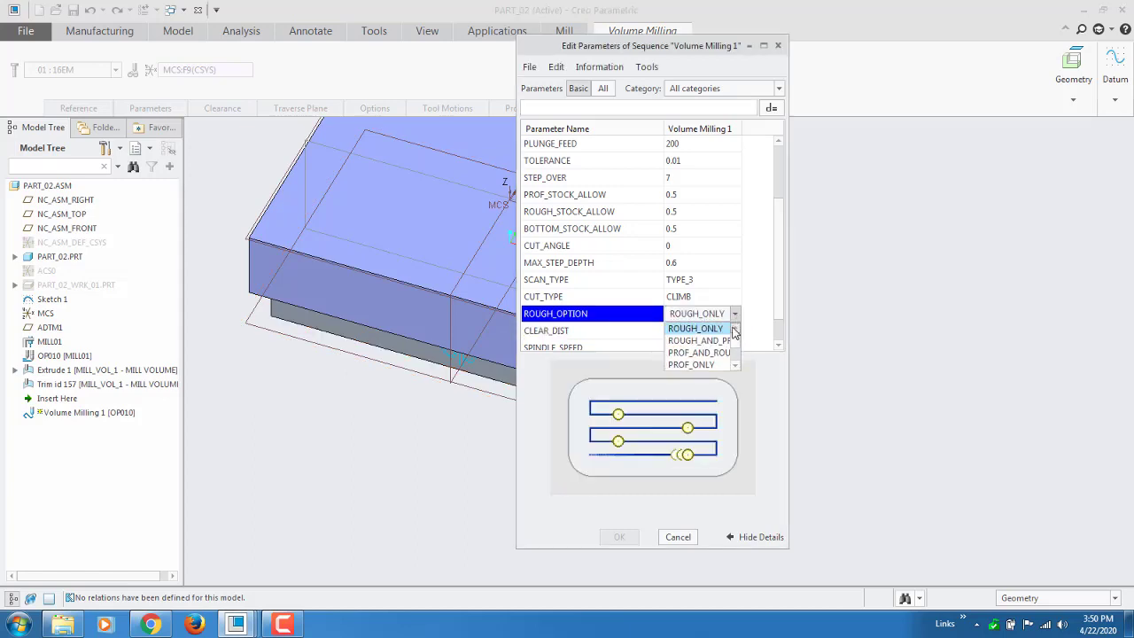
pyautogui.click(729, 328)
pyautogui.click(722, 335)
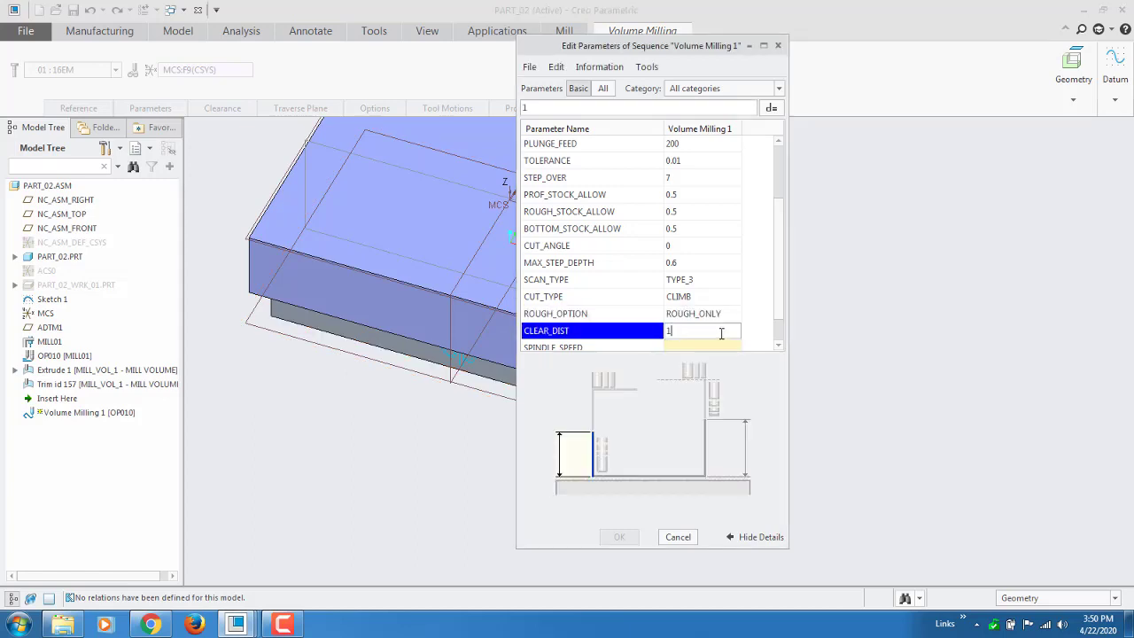
pyautogui.press('Return')
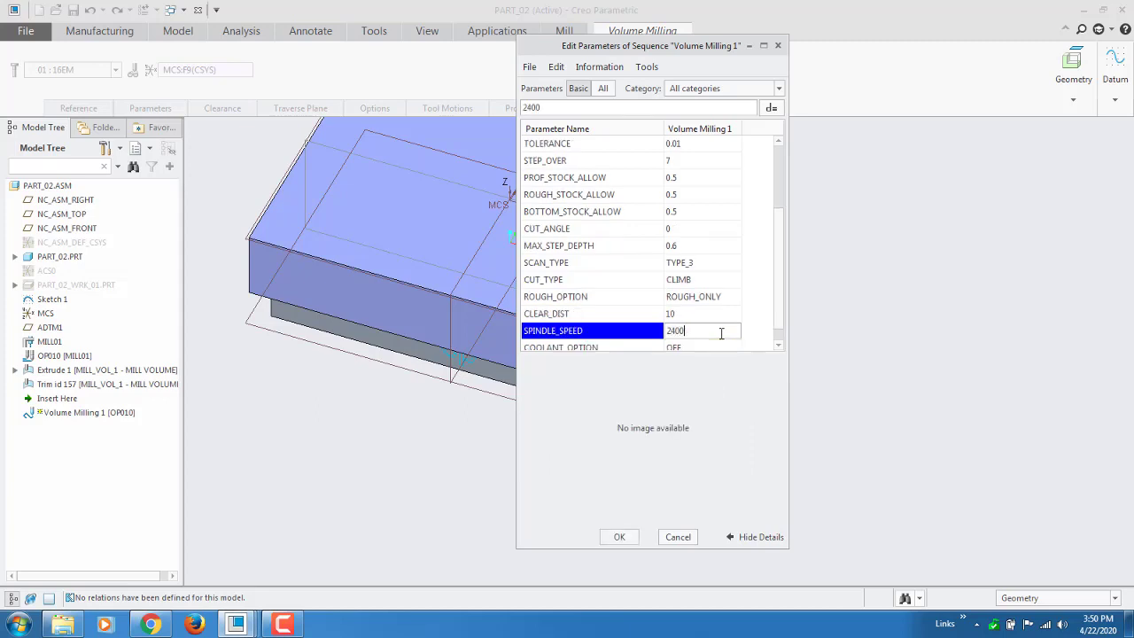
pyautogui.click(621, 537)
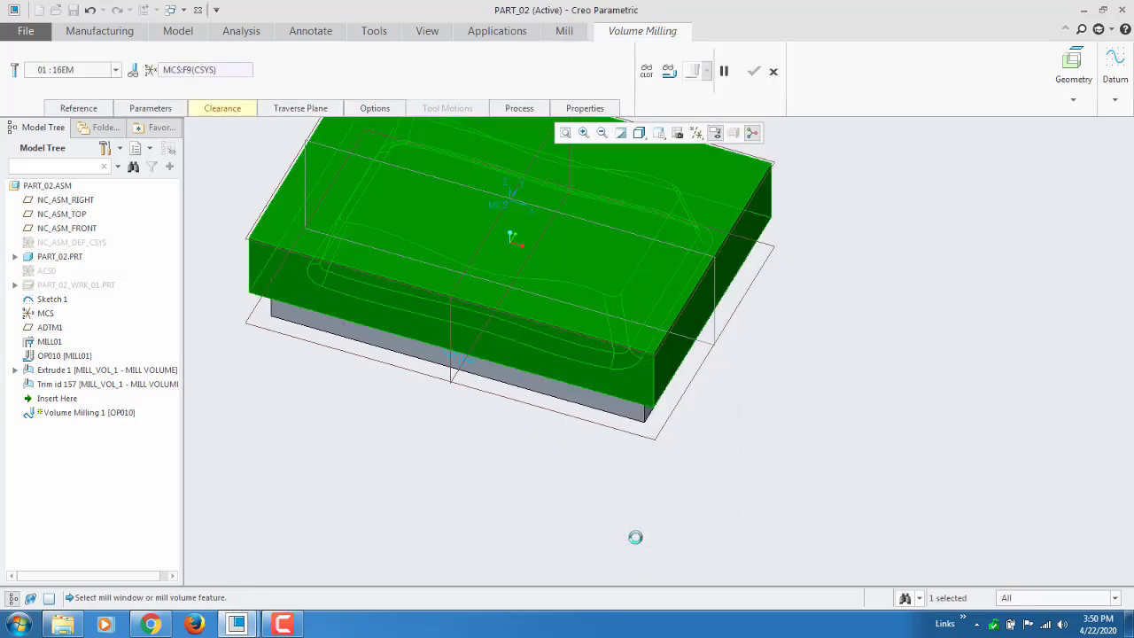
# Define the retract plane from the mill volume's top surface with a clearance value of 10.
pyautogui.click(222, 108)
pyautogui.scroll(2, 665, 510)
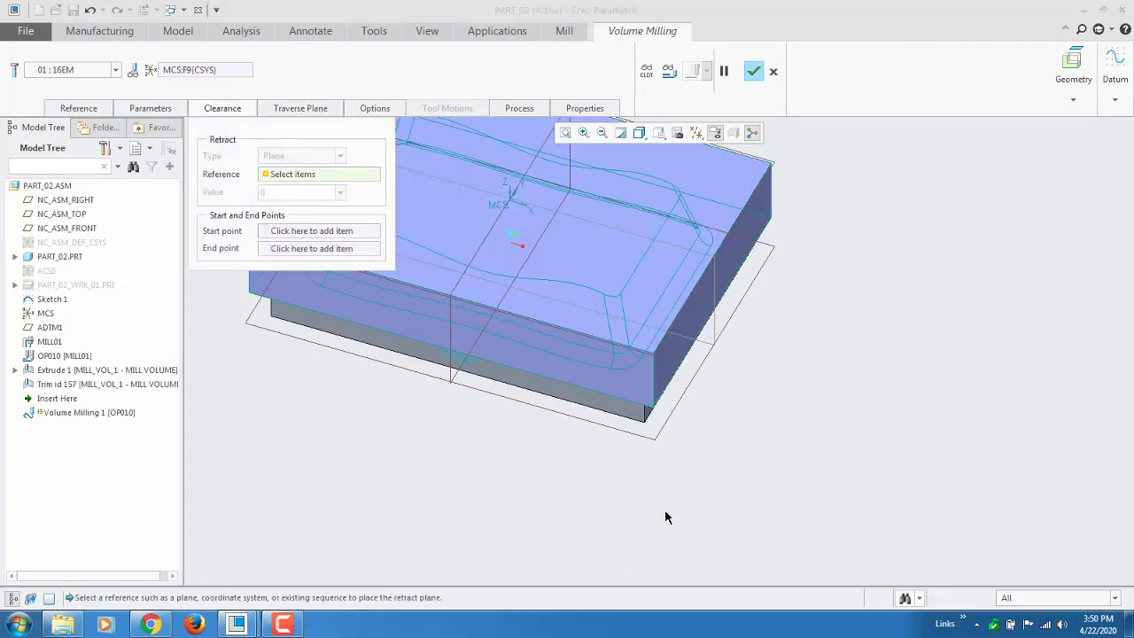
pyautogui.scroll(-4, 668, 511)
pyautogui.moveTo(668, 511); pyautogui.dragTo(685, 482, button='middle')
pyautogui.scroll(3, 486, 355)
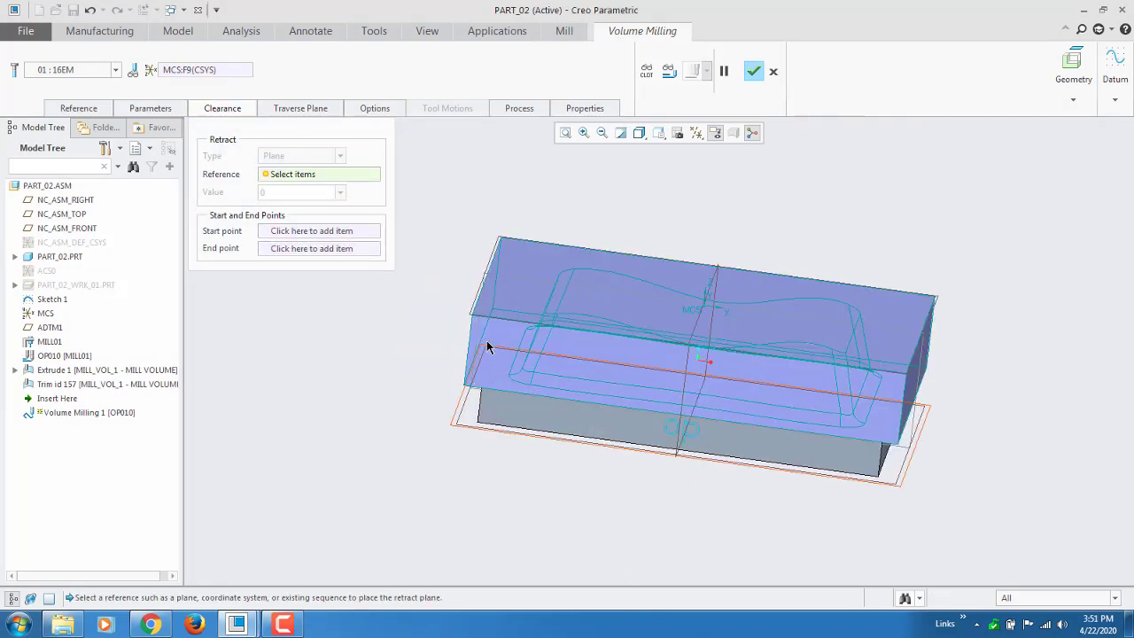
pyautogui.click(527, 280)
pyautogui.write('10')
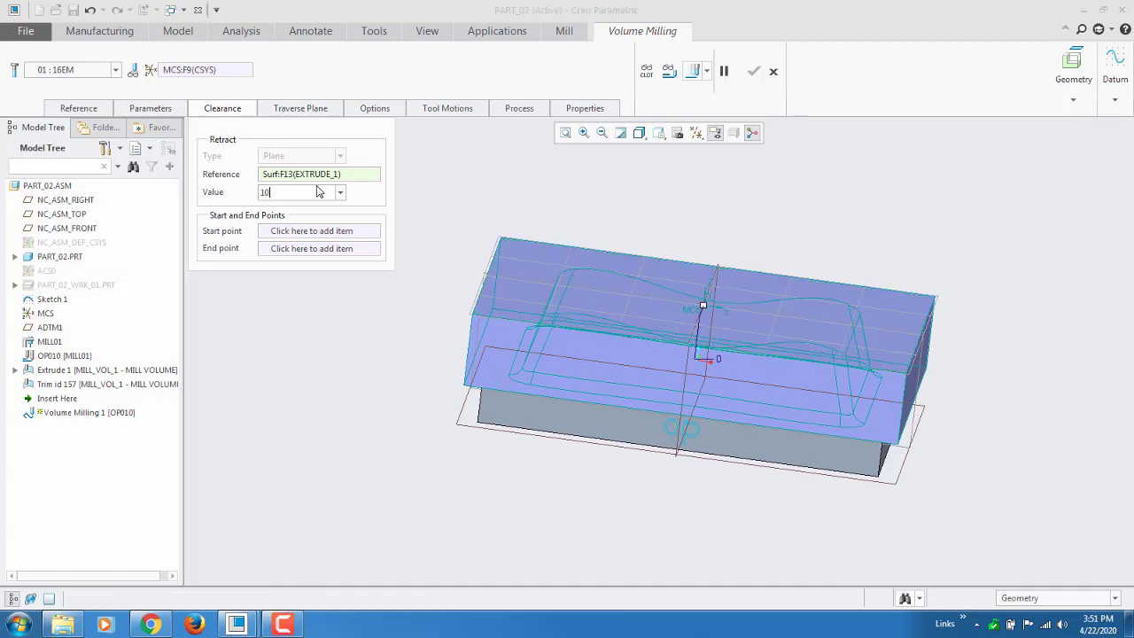
pyautogui.press('Return')
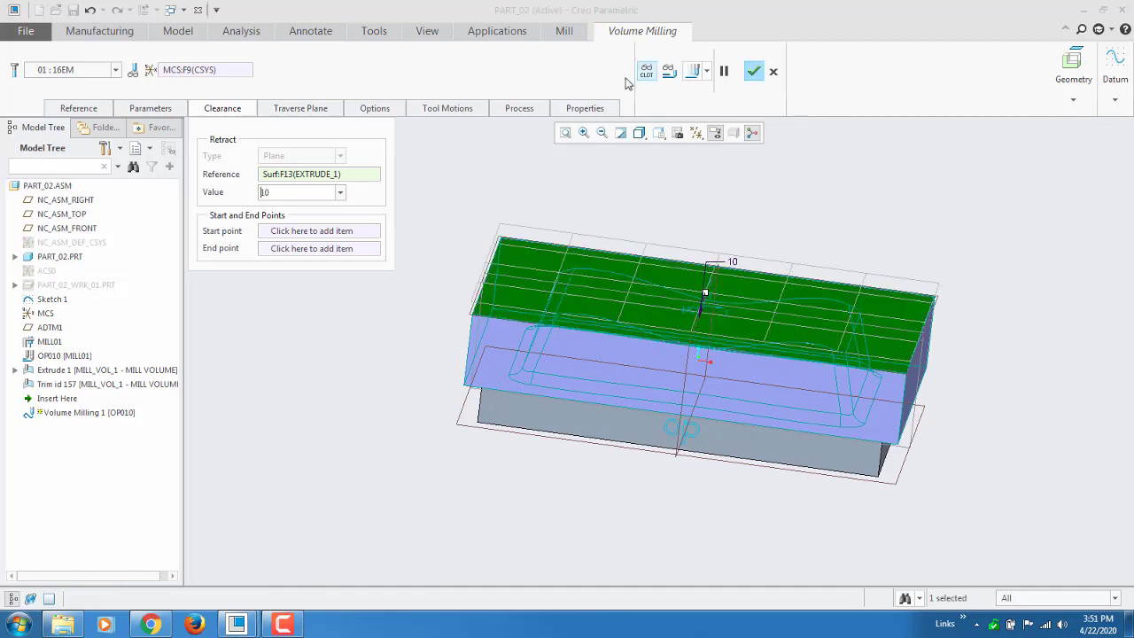
# Compute the volume milling tool path and play its tool motion on the model.
pyautogui.click(694, 71)
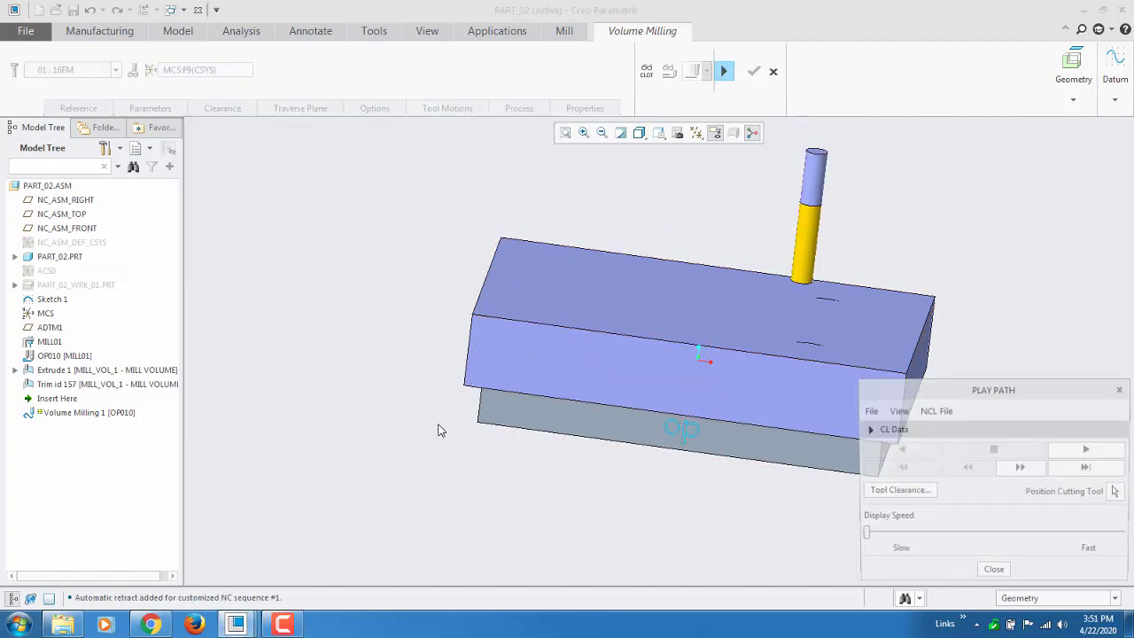
pyautogui.moveTo(439, 425); pyautogui.dragTo(403, 447, button='middle')
pyautogui.scroll(3, 347, 381)
pyautogui.moveTo(496, 423); pyautogui.dragTo(447, 426, button='middle')
pyautogui.click(1088, 450)
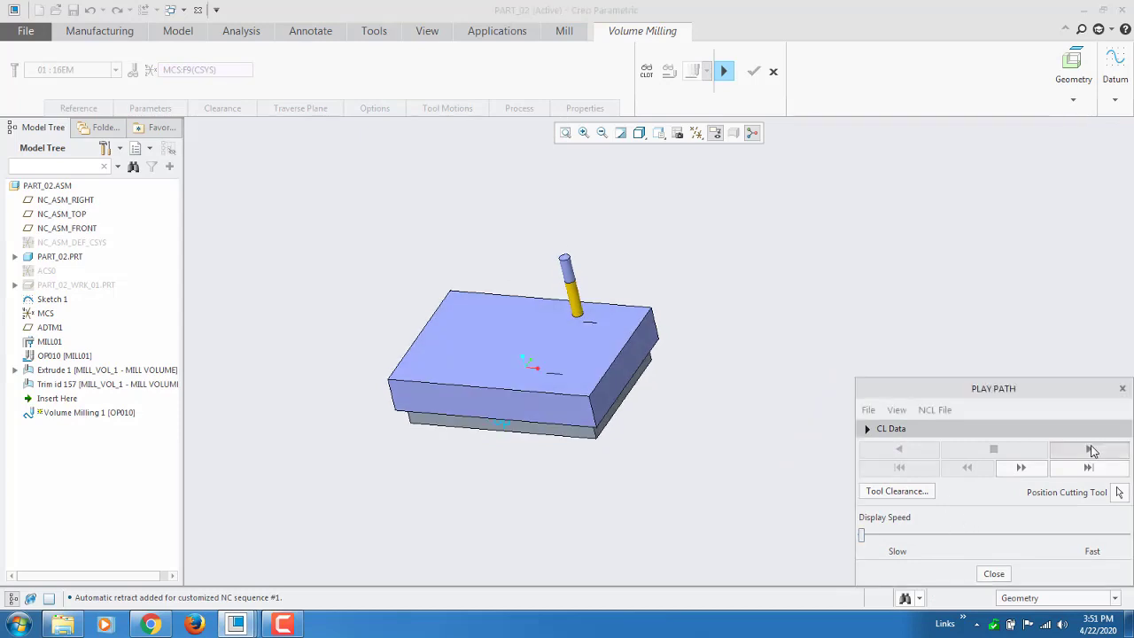
pyautogui.scroll(-4, 479, 385)
pyautogui.scroll(-2, 479, 388)
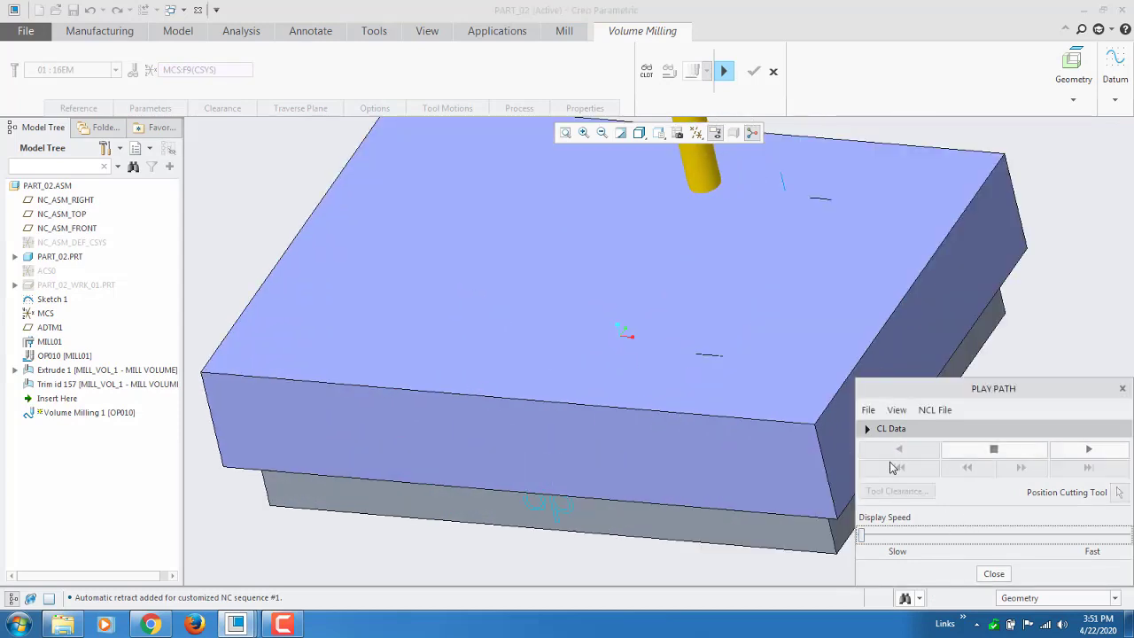
# Speed up and stop the tool path playback, and turn on cutting tool positioning to inspect the path over the mill volume.
pyautogui.scroll(3, 735, 419)
pyautogui.moveTo(862, 537); pyautogui.dragTo(977, 535)
pyautogui.click(1033, 454)
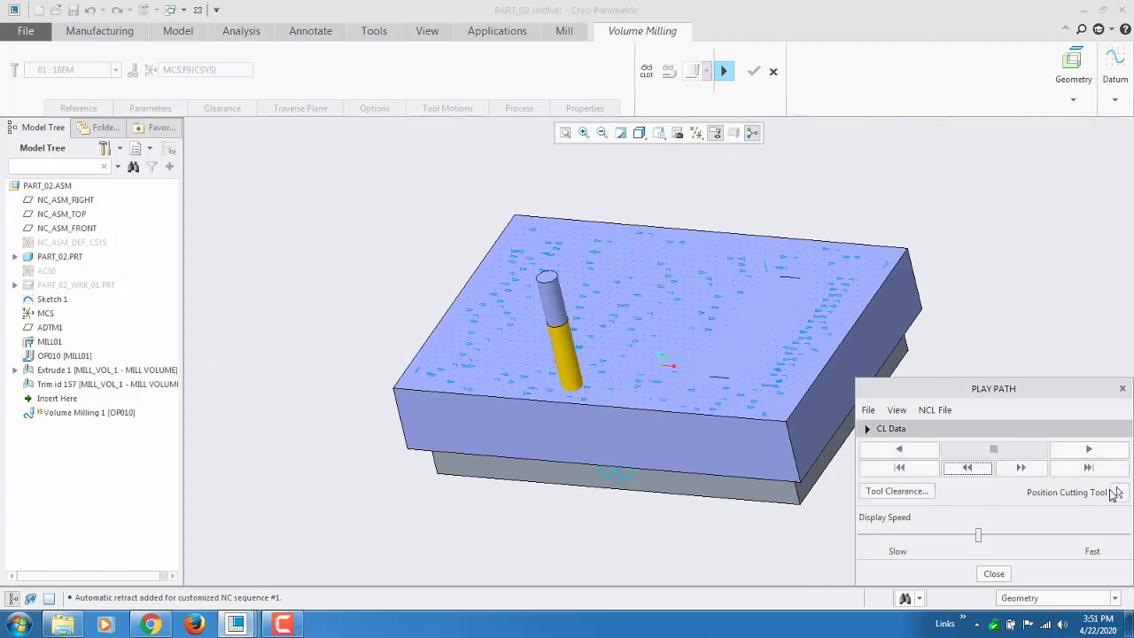
pyautogui.click(1119, 494)
pyautogui.moveTo(658, 488)
pyautogui.mouseDown(button='middle')
pyautogui.moveTo(661, 527)
pyautogui.moveTo(659, 461)
pyautogui.moveTo(649, 471)
pyautogui.moveTo(688, 481)
pyautogui.moveTo(671, 432)
pyautogui.moveTo(638, 435)
pyautogui.moveTo(641, 476)
pyautogui.moveTo(666, 477)
pyautogui.mouseUp(button='middle')
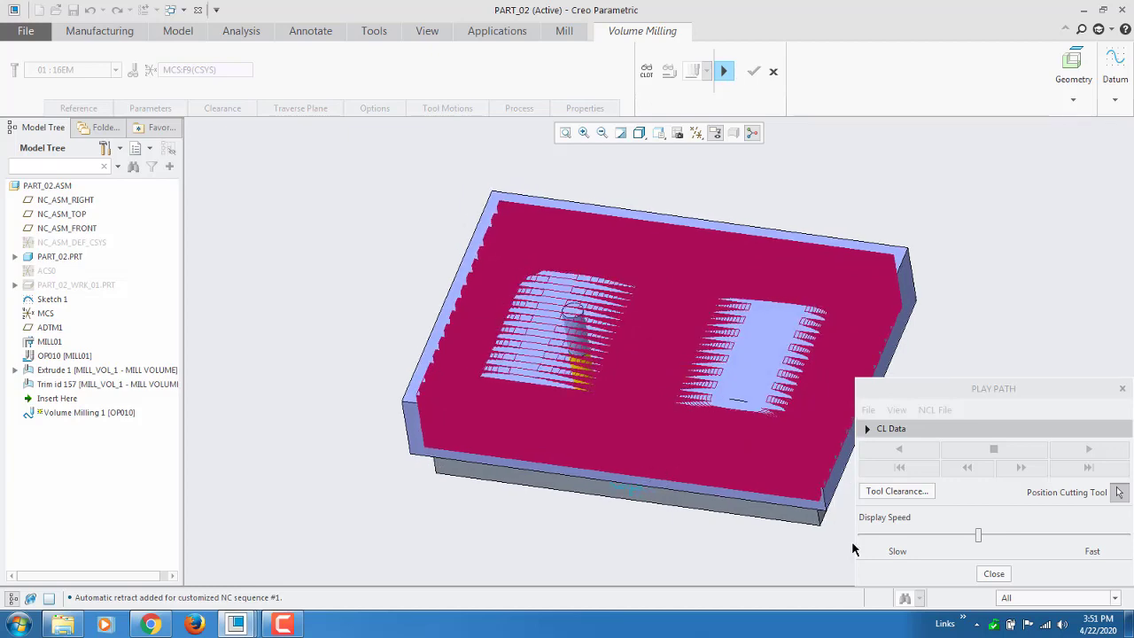
pyautogui.moveTo(441, 398); pyautogui.dragTo(446, 429, button='middle')
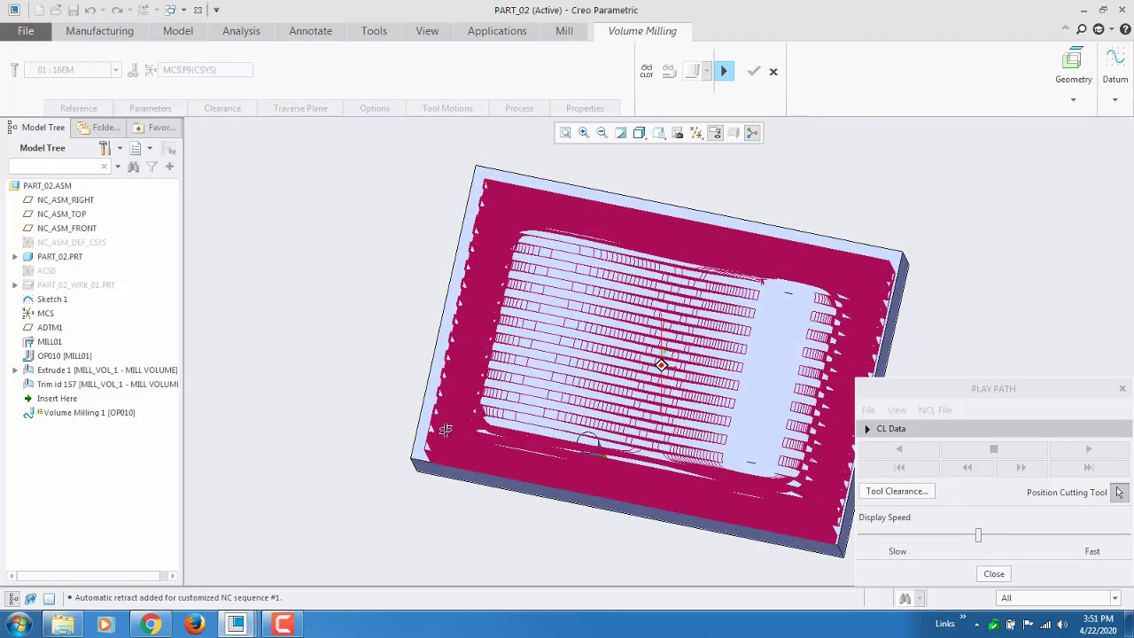
# Reorient the view to face the mill volume's top surface, using two mill volume surfaces as the Front and Top references.
pyautogui.click(640, 132)
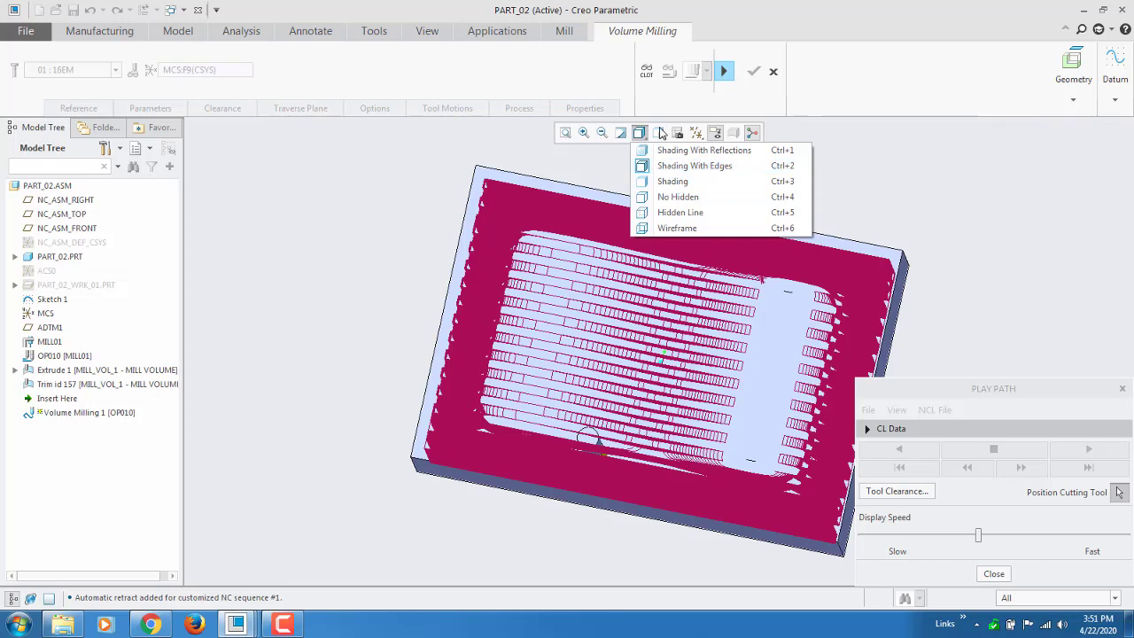
pyautogui.click(655, 134)
pyautogui.click(658, 133)
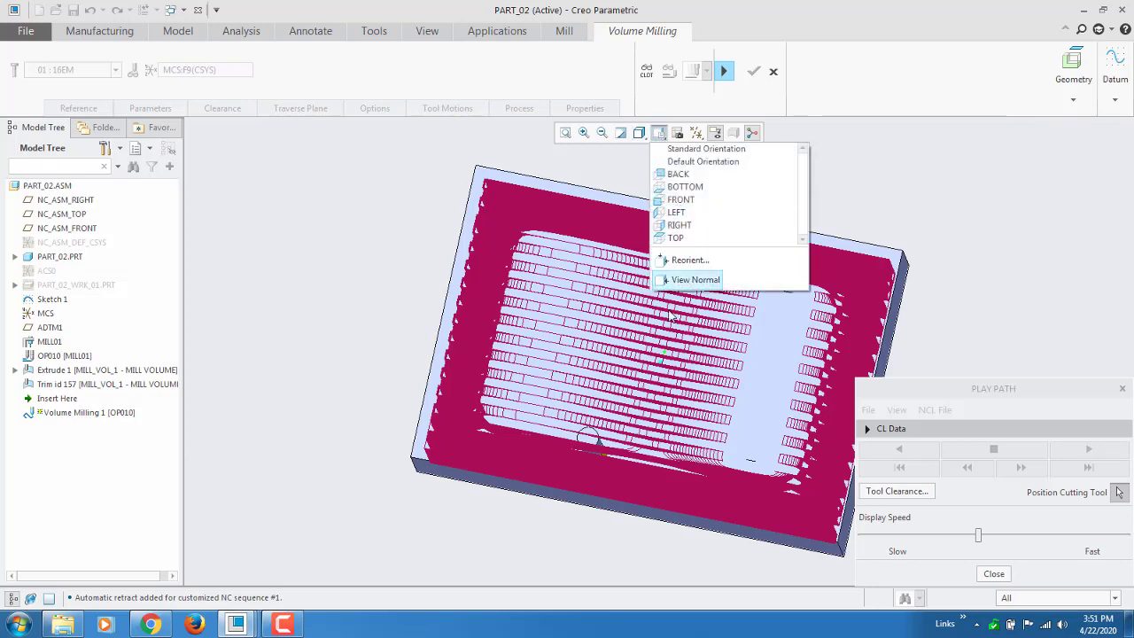
pyautogui.click(664, 256)
pyautogui.moveTo(453, 268); pyautogui.dragTo(425, 322, button='middle')
pyautogui.scroll(-2, 425, 322)
pyautogui.click(434, 304)
pyautogui.click(445, 253)
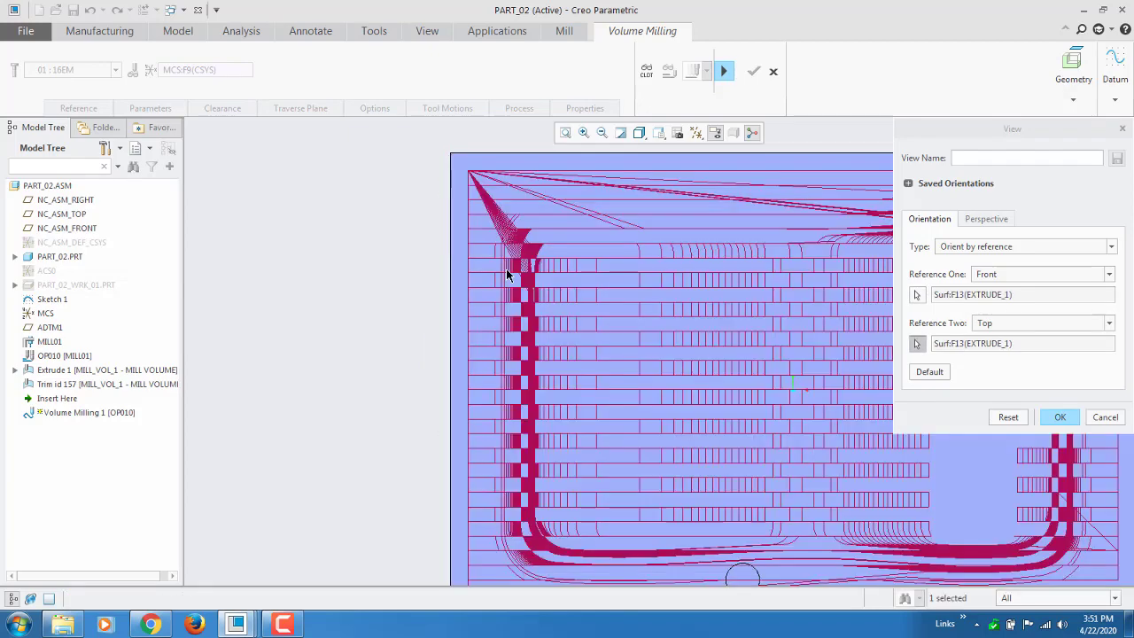
pyautogui.click(1060, 417)
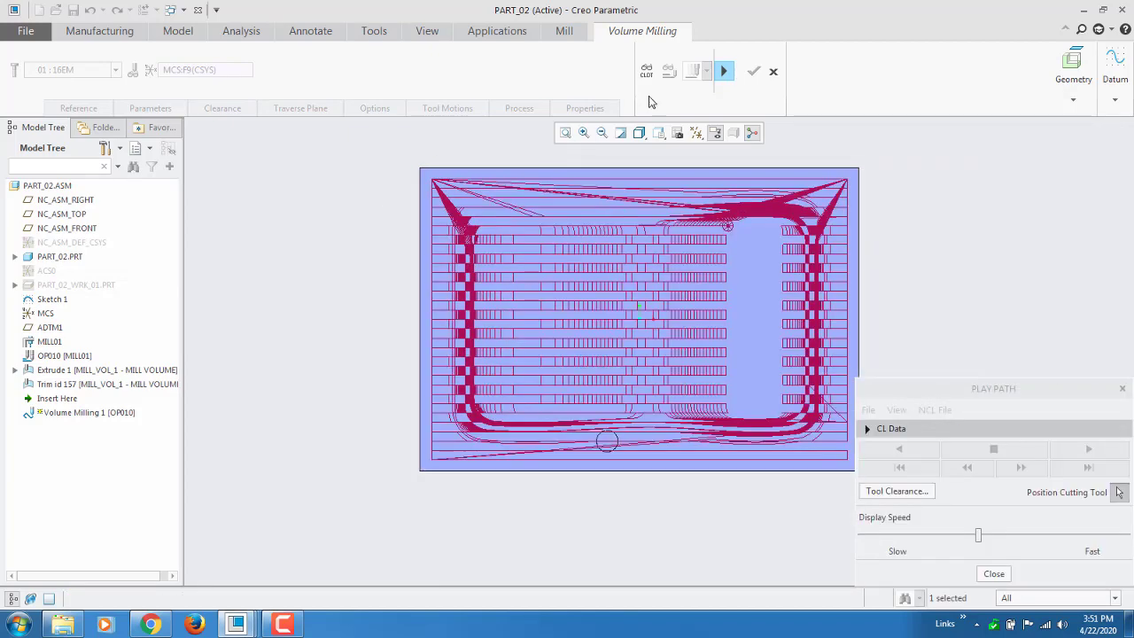
# Switch the model display to wireframe and reactivate cutting tool positioning on the path.
pyautogui.click(638, 132)
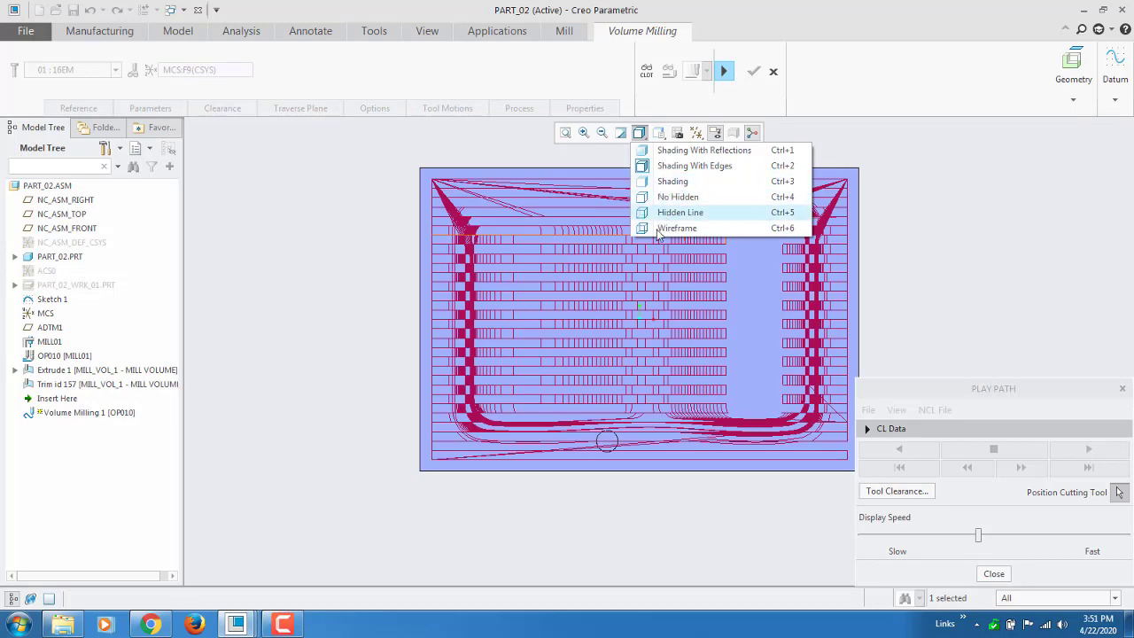
pyautogui.click(677, 228)
pyautogui.scroll(-1, 405, 221)
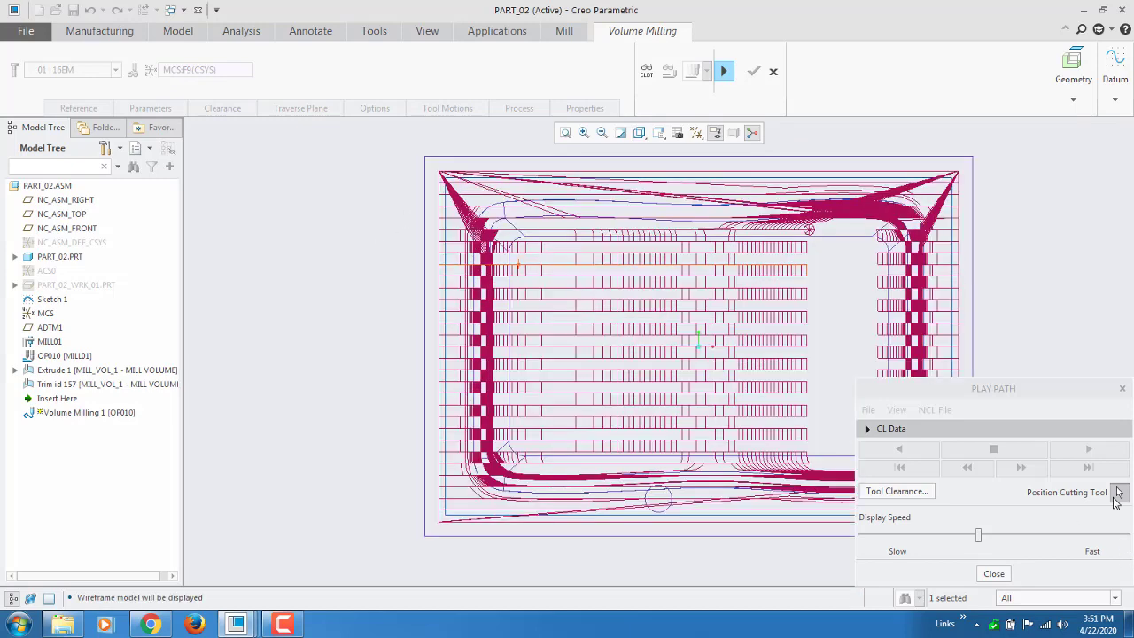
pyautogui.click(1115, 498)
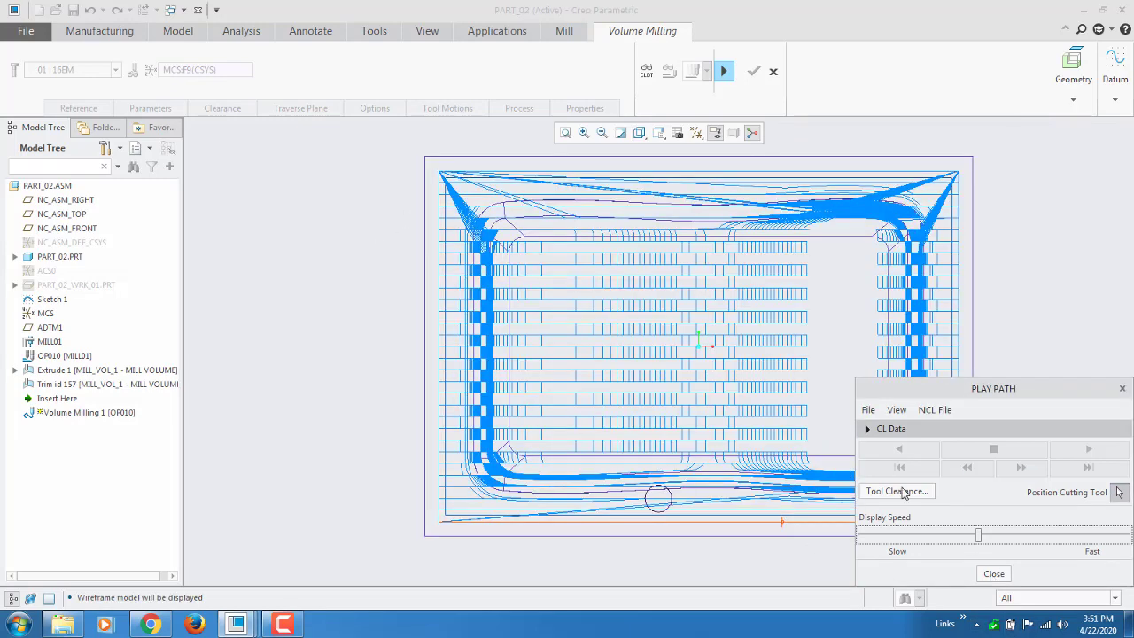
# Close the tool path playback and complete the volume milling sequence.
pyautogui.click(994, 574)
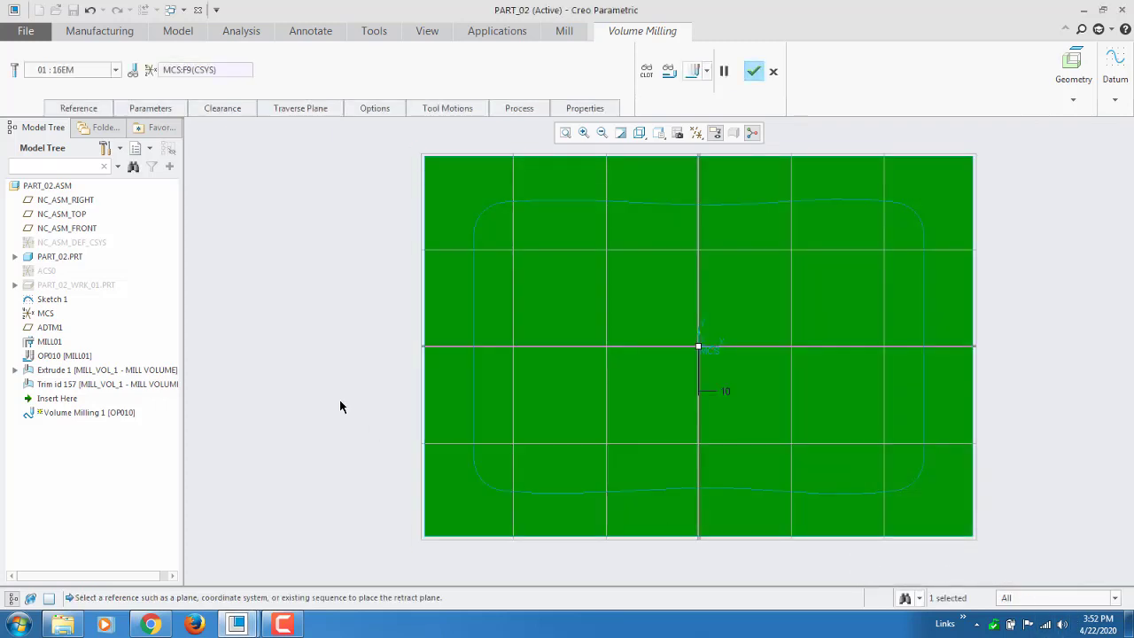
pyautogui.click(753, 71)
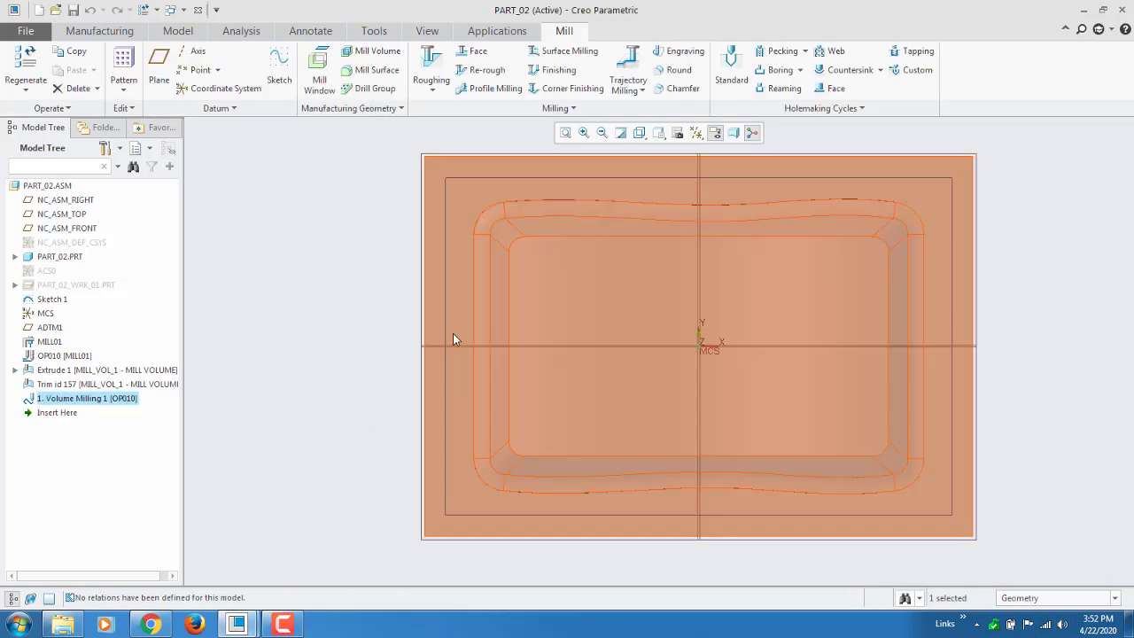
# Turn off the display of all axes, points, coordinate systems, planes and annotations.
pyautogui.scroll(3, 423, 145)
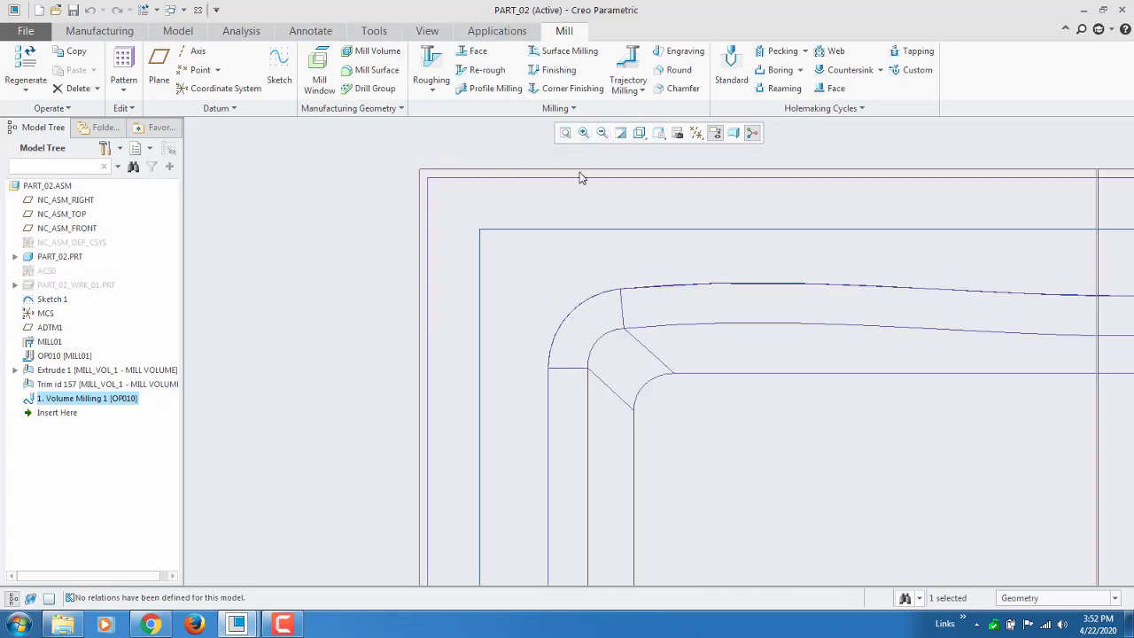
pyautogui.scroll(-4, 581, 177)
pyautogui.click(695, 134)
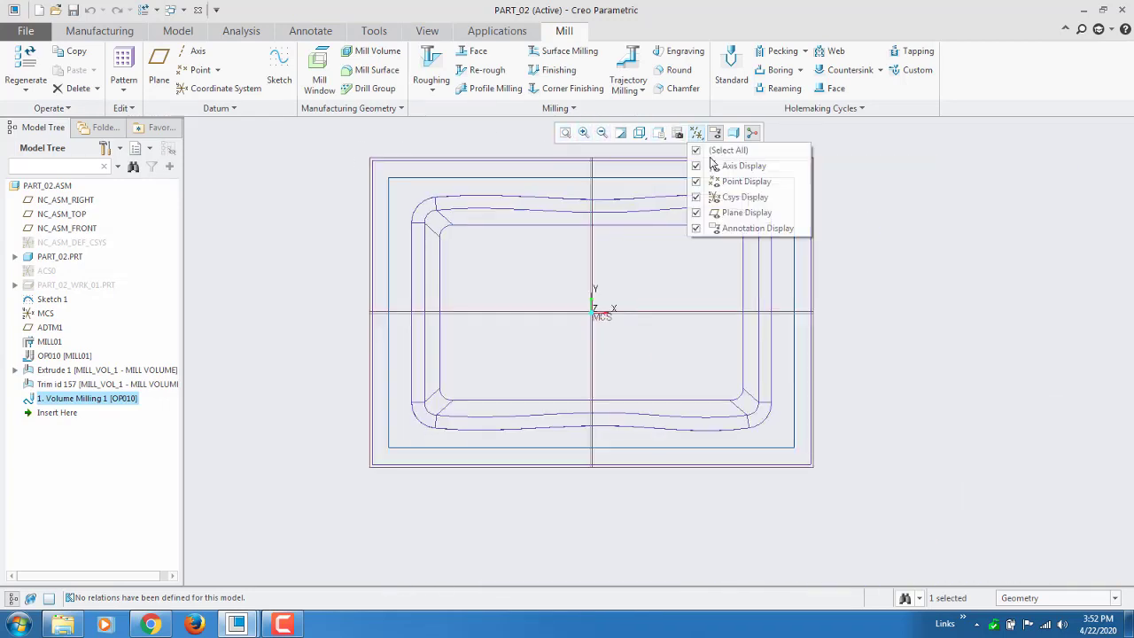
pyautogui.click(697, 151)
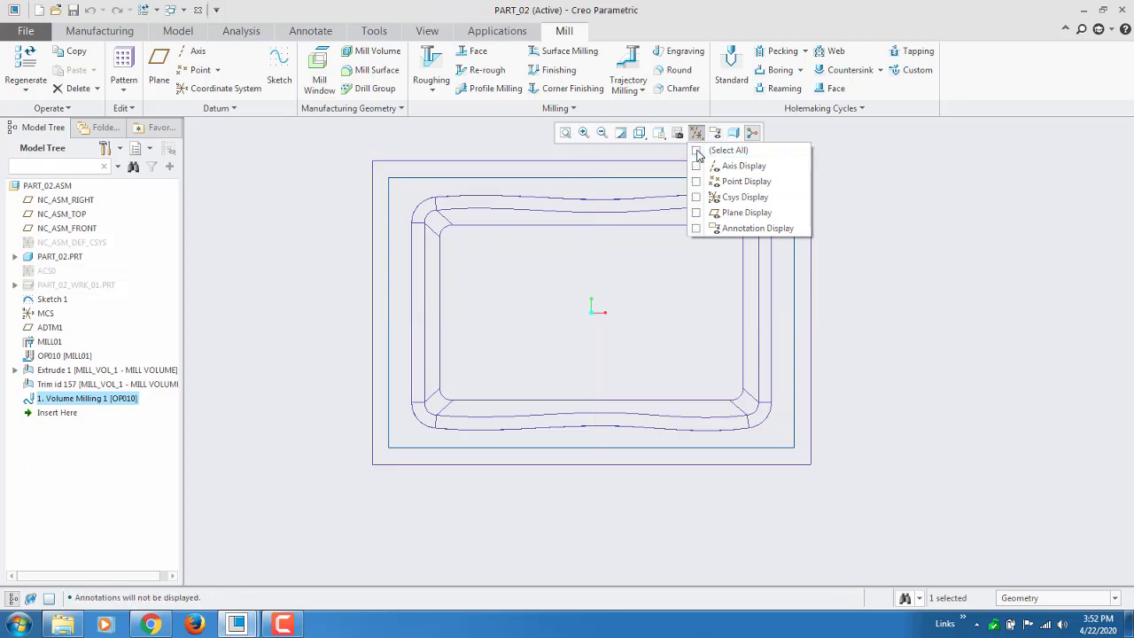
pyautogui.click(297, 293)
# Select the loop of four outer top edges of the PART_02 reference model.
pyautogui.scroll(-2, 288, 313)
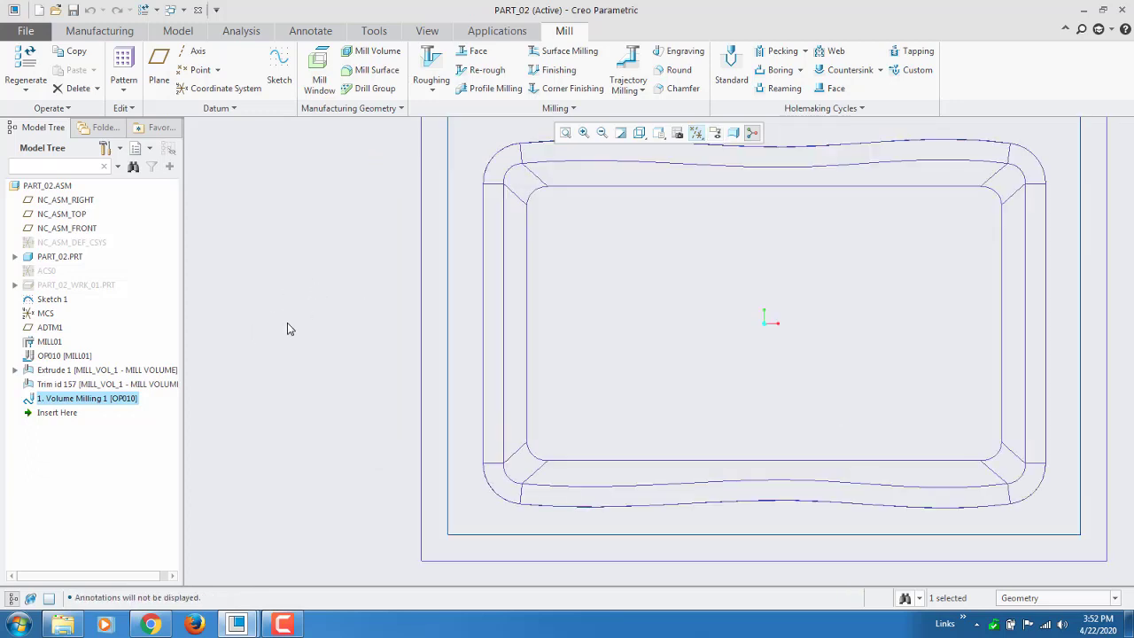
pyautogui.scroll(2, 292, 336)
pyautogui.scroll(-3, 390, 496)
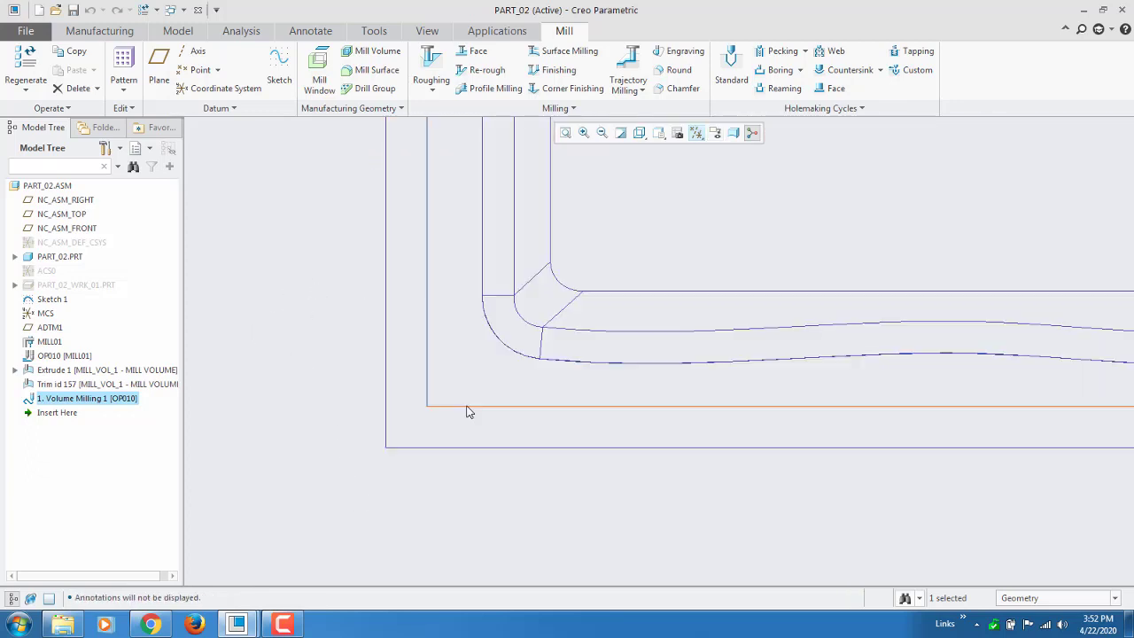
pyautogui.click(469, 407)
pyautogui.scroll(3, 388, 477)
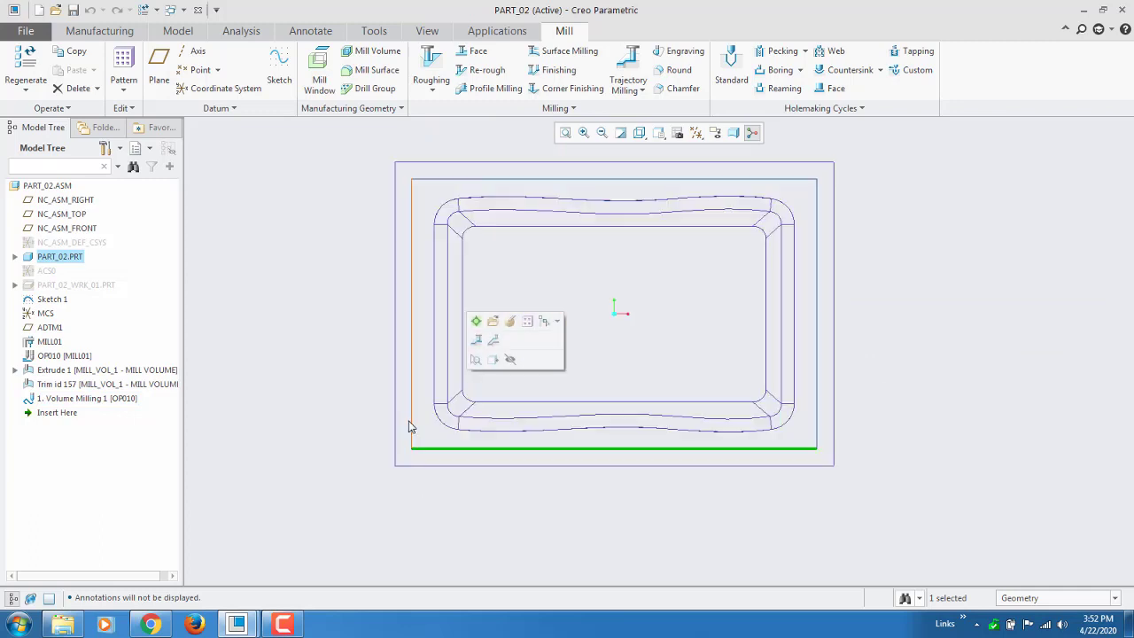
pyautogui.keyDown('shift'); pyautogui.click(411, 425); pyautogui.keyUp('shift')
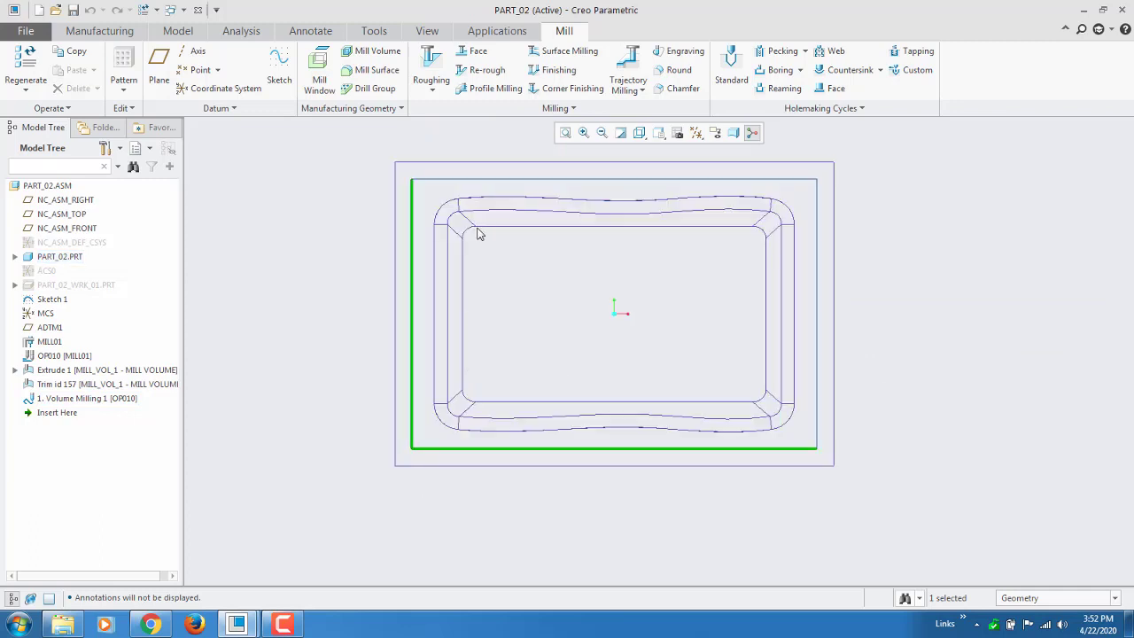
pyautogui.keyDown('shift'); pyautogui.click(490, 179); pyautogui.keyUp('shift')
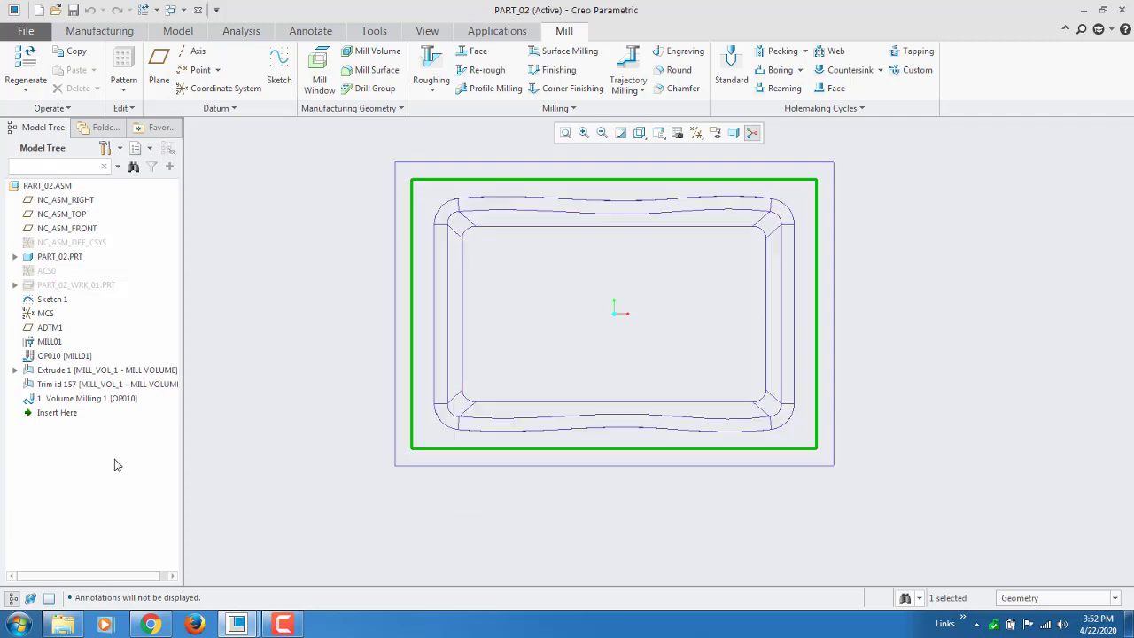
# Examine the margin between the part's outer edges and the mill volume boundary, and clear the edge selection.
pyautogui.scroll(-2, 418, 463)
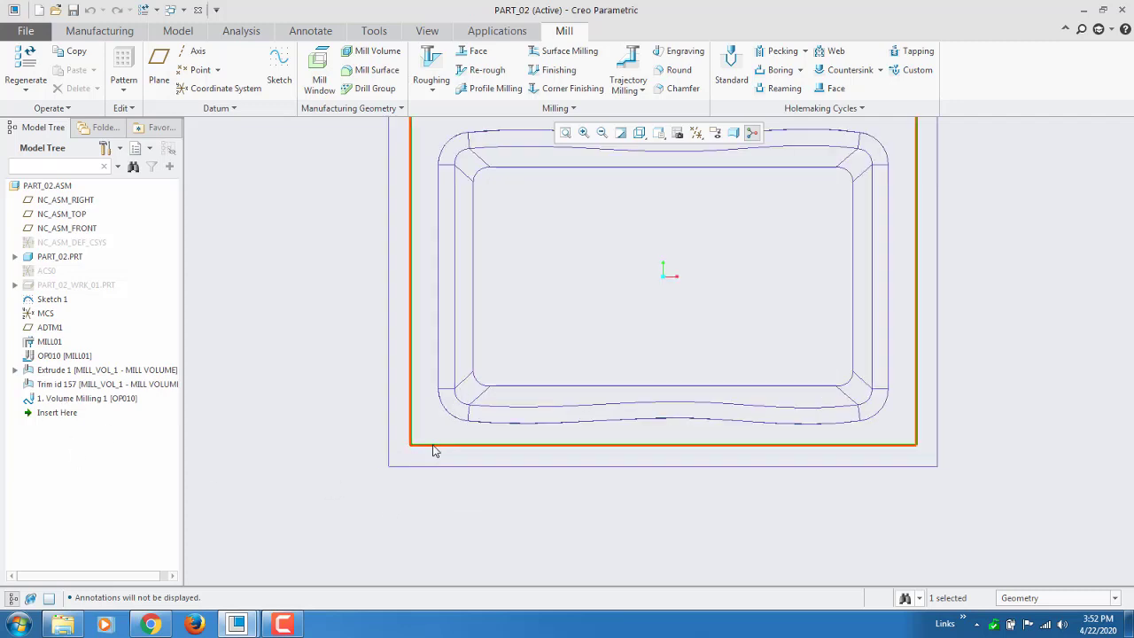
pyautogui.scroll(-2, 431, 453)
pyautogui.scroll(-2, 432, 453)
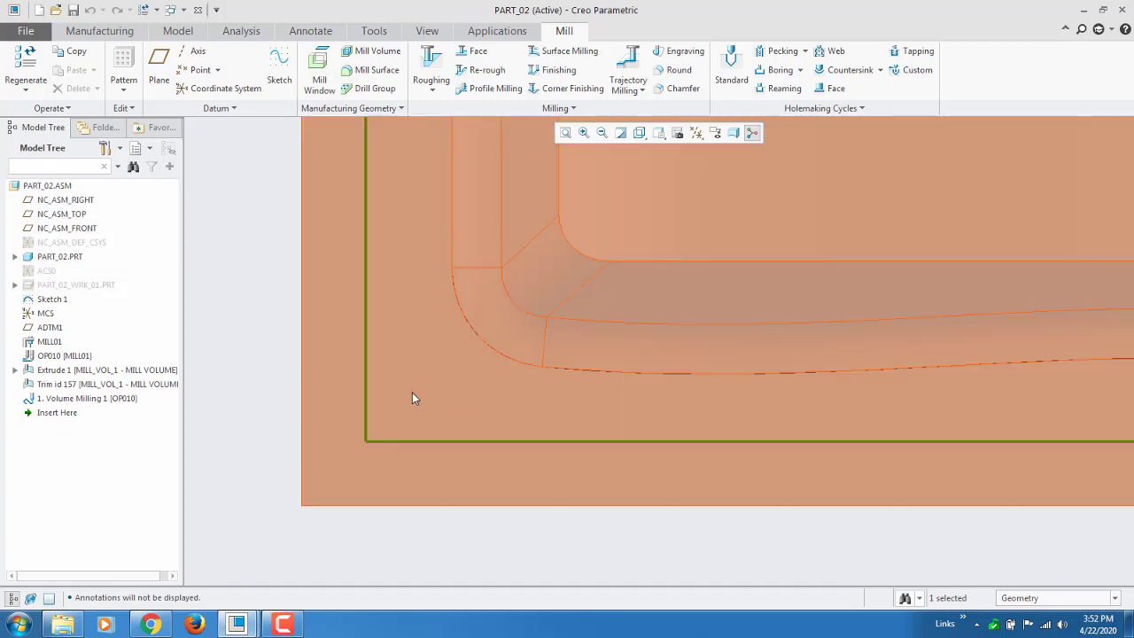
pyautogui.scroll(3, 383, 473)
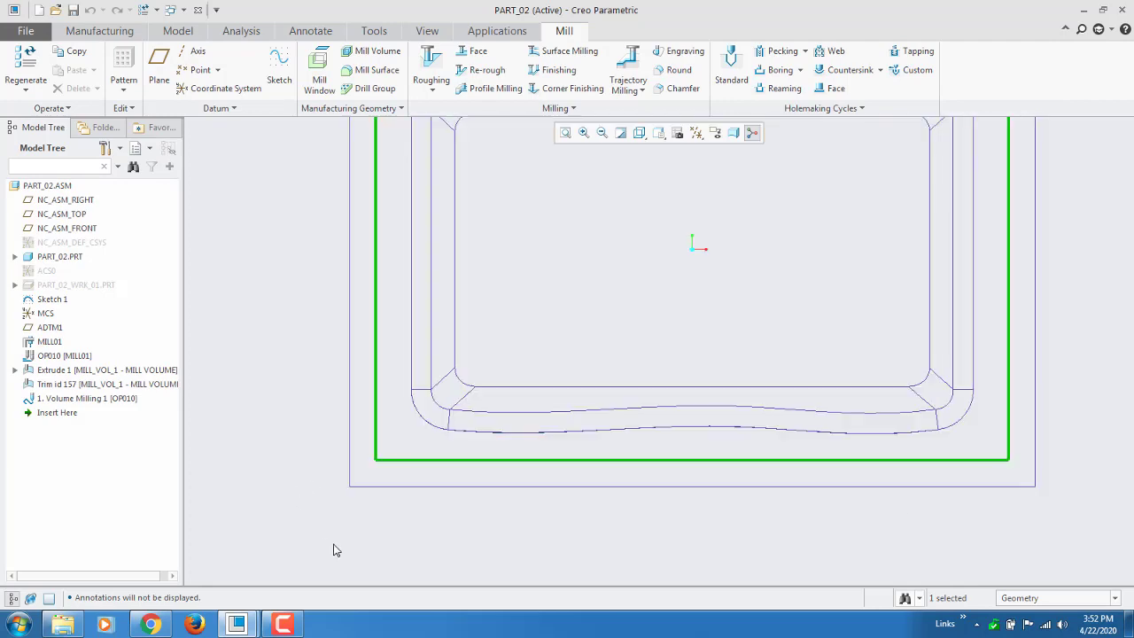
pyautogui.moveTo(331, 547); pyautogui.dragTo(314, 488, button='middle')
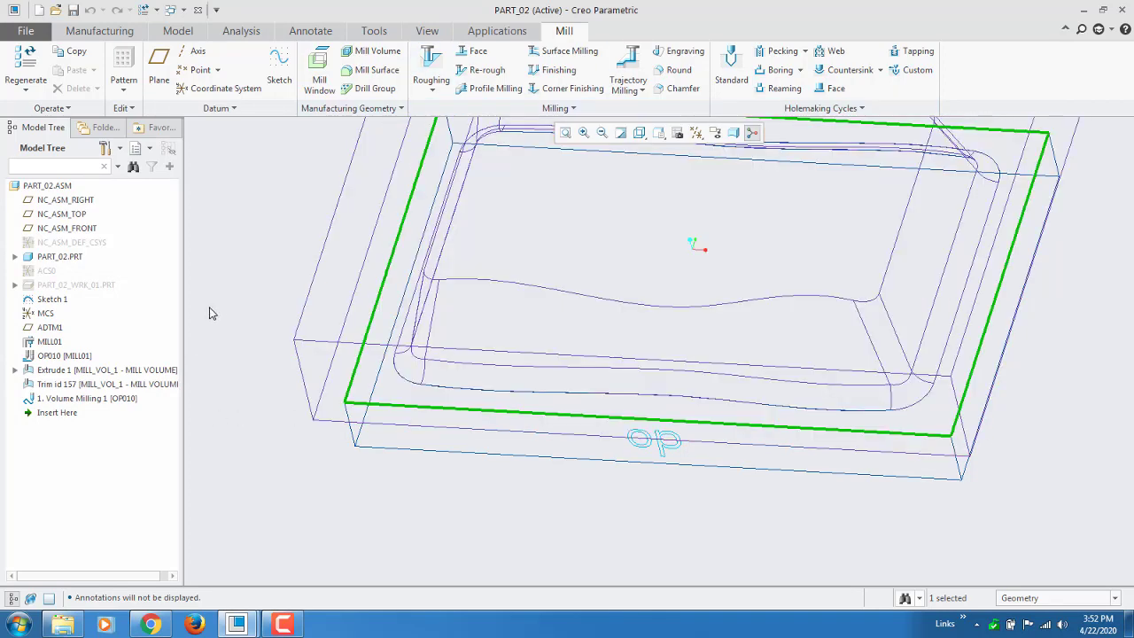
pyautogui.click(209, 309)
# Open the tool path playback of Volume Milling 1 and advance it to the end of the path.
pyautogui.rightClick(64, 373)
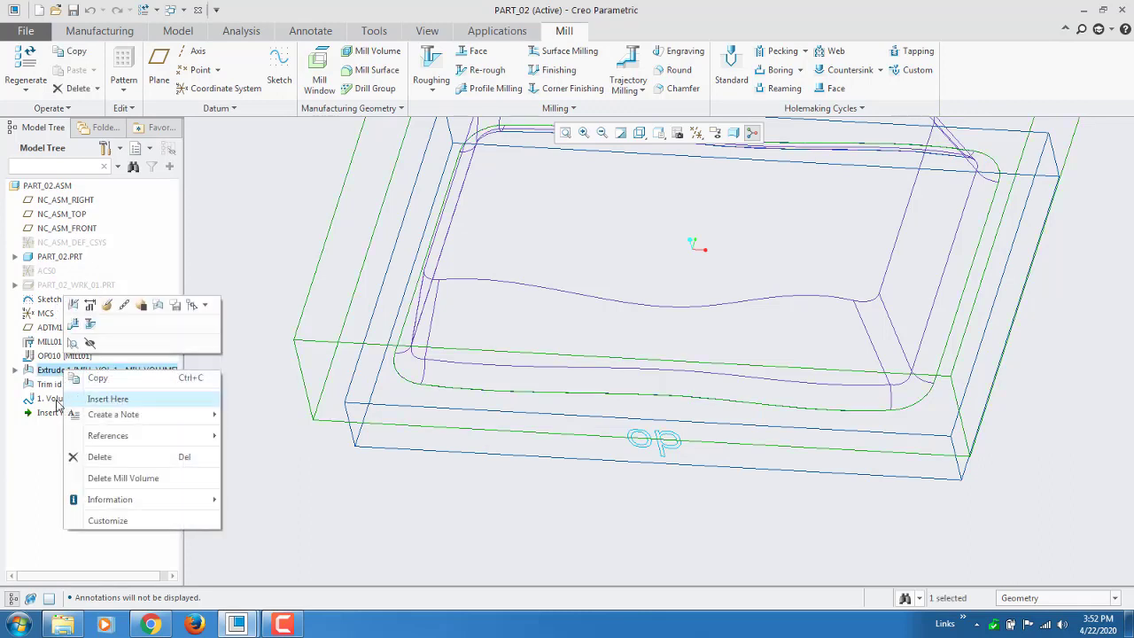
pyautogui.rightClick(93, 396)
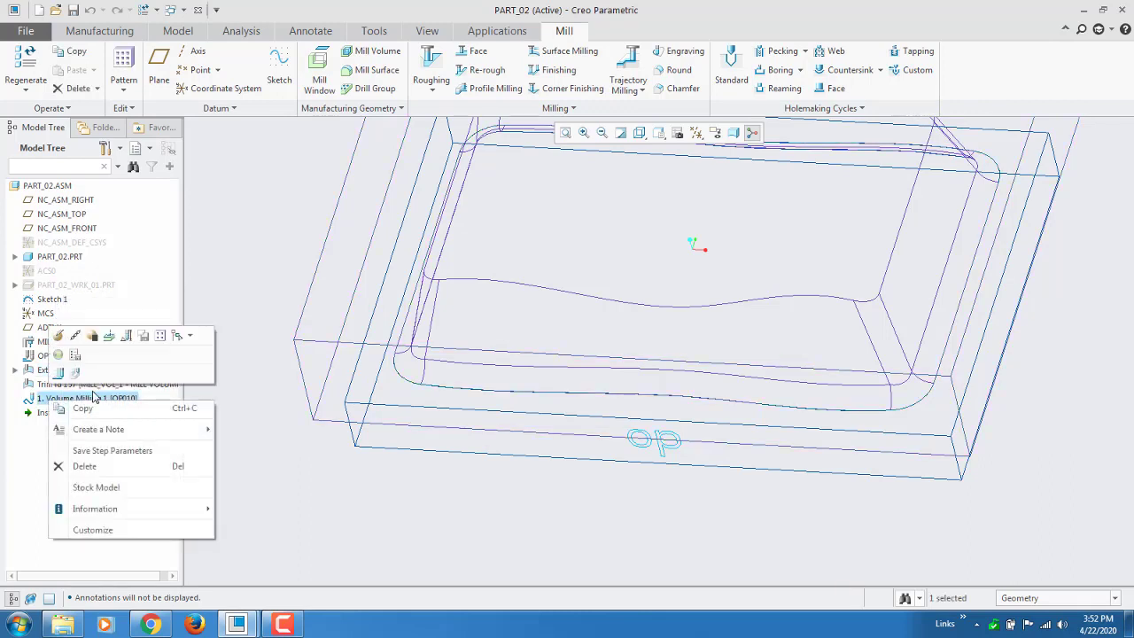
pyautogui.click(59, 357)
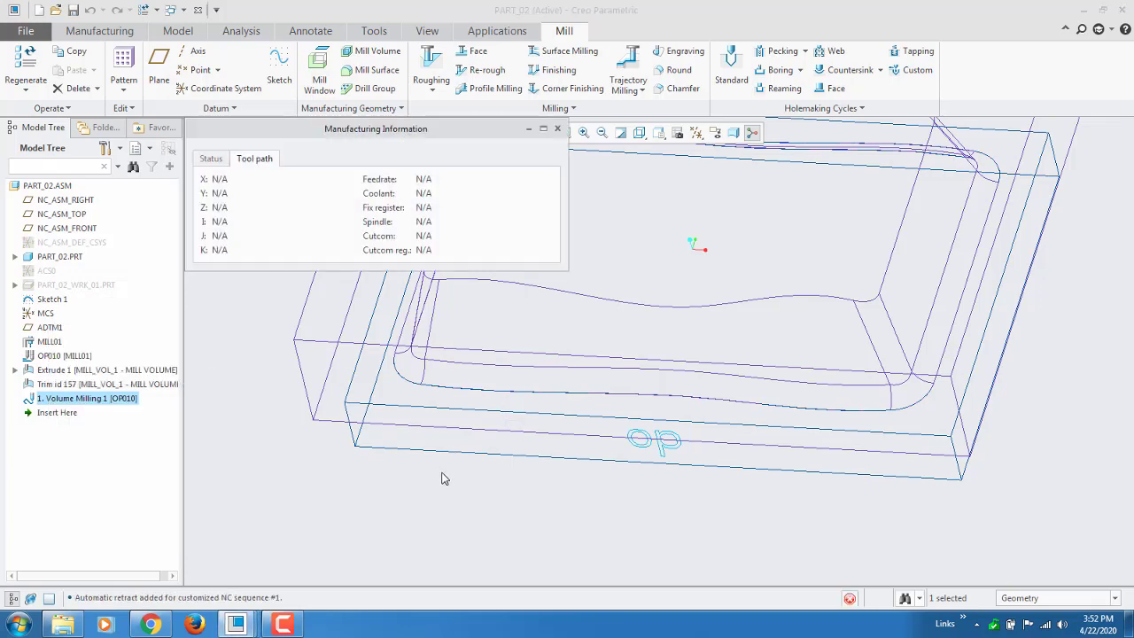
pyautogui.click(1090, 469)
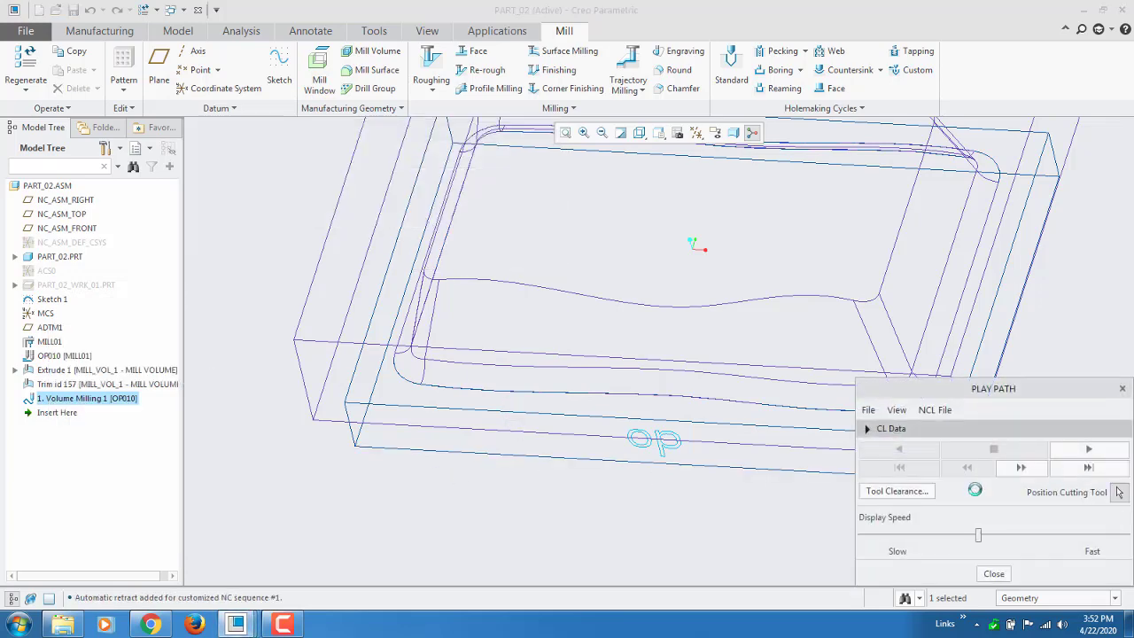
pyautogui.scroll(2, 669, 517)
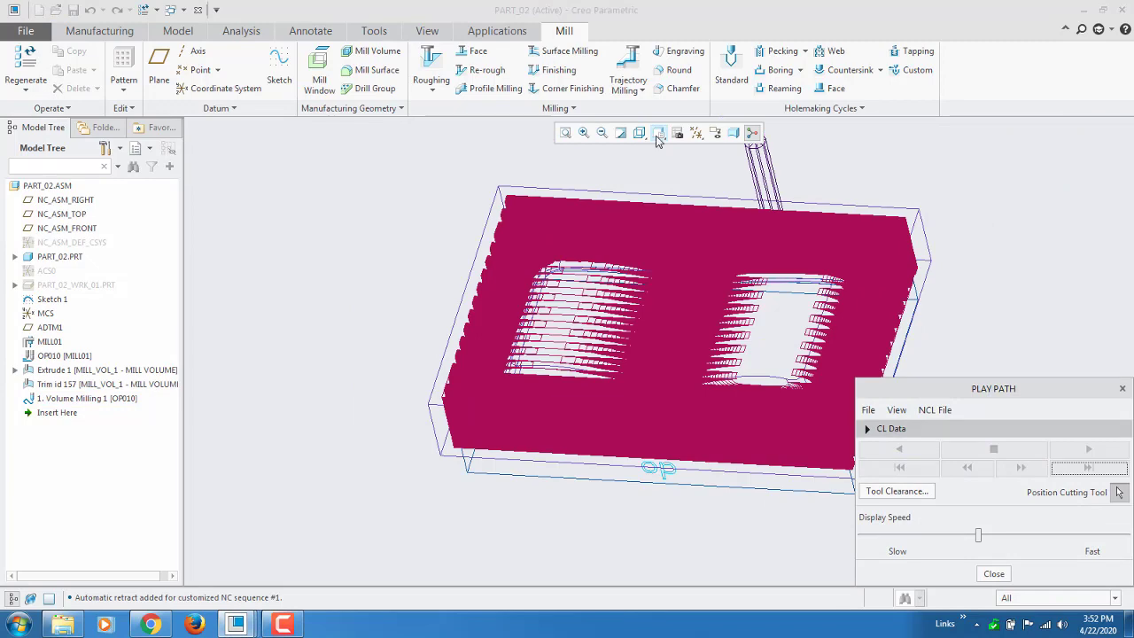
# Orient the view normal to the mill volume's top surface.
pyautogui.click(658, 134)
pyautogui.click(693, 280)
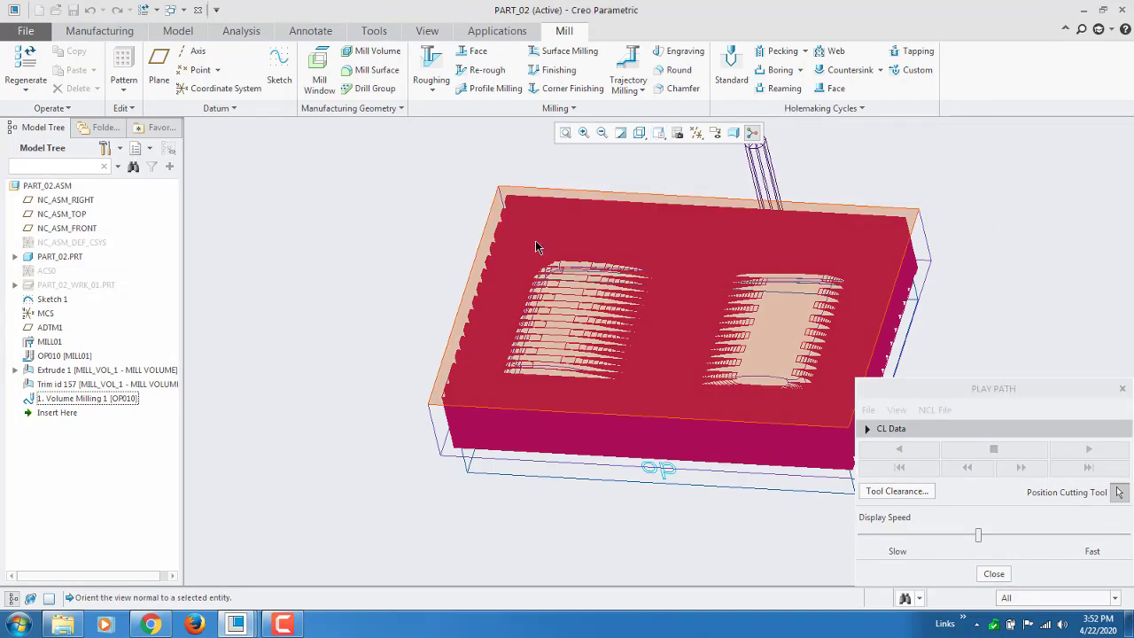
pyautogui.click(499, 232)
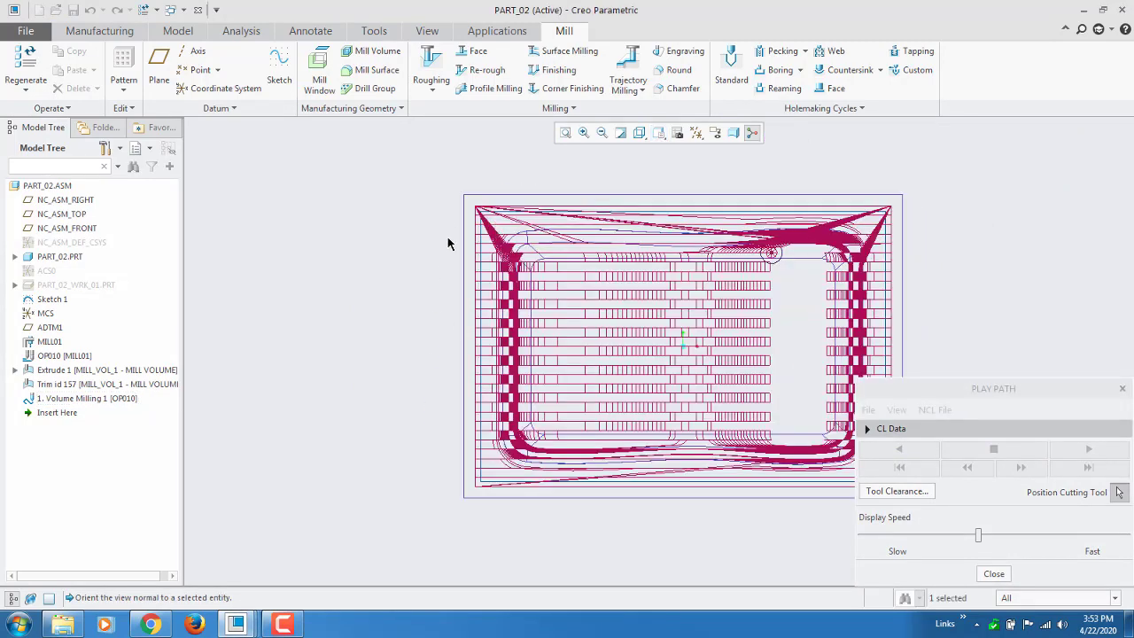
# Position the cutting tool on the outermost vertical line of the path and select the part's nearby edge to compare their overlap.
pyautogui.scroll(-2, 459, 225)
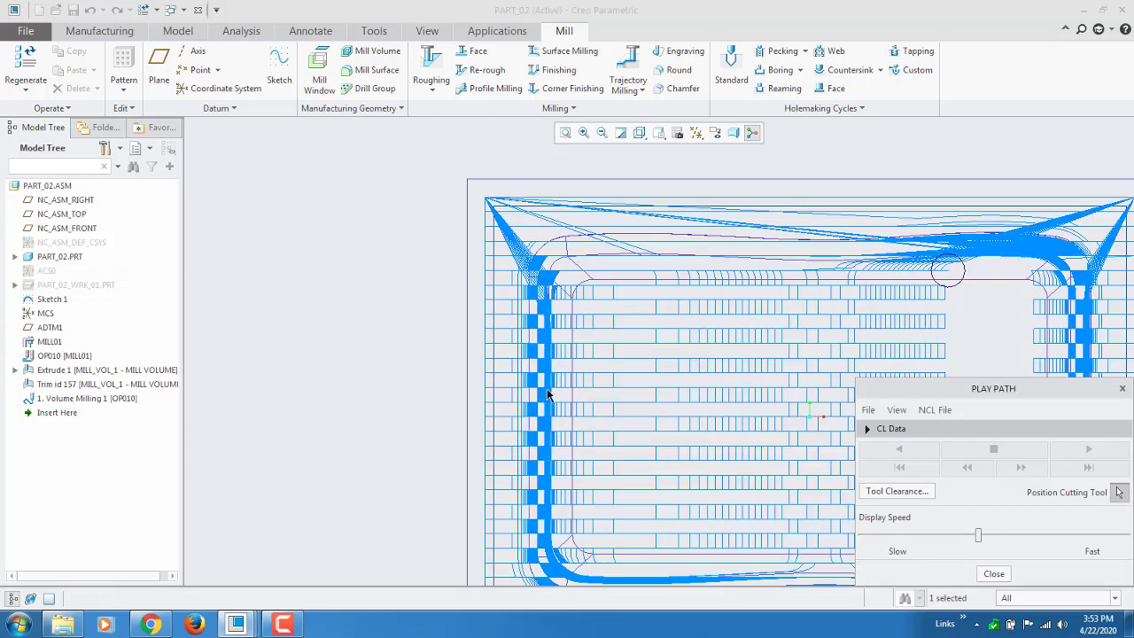
pyautogui.scroll(-5, 494, 311)
pyautogui.click(497, 292)
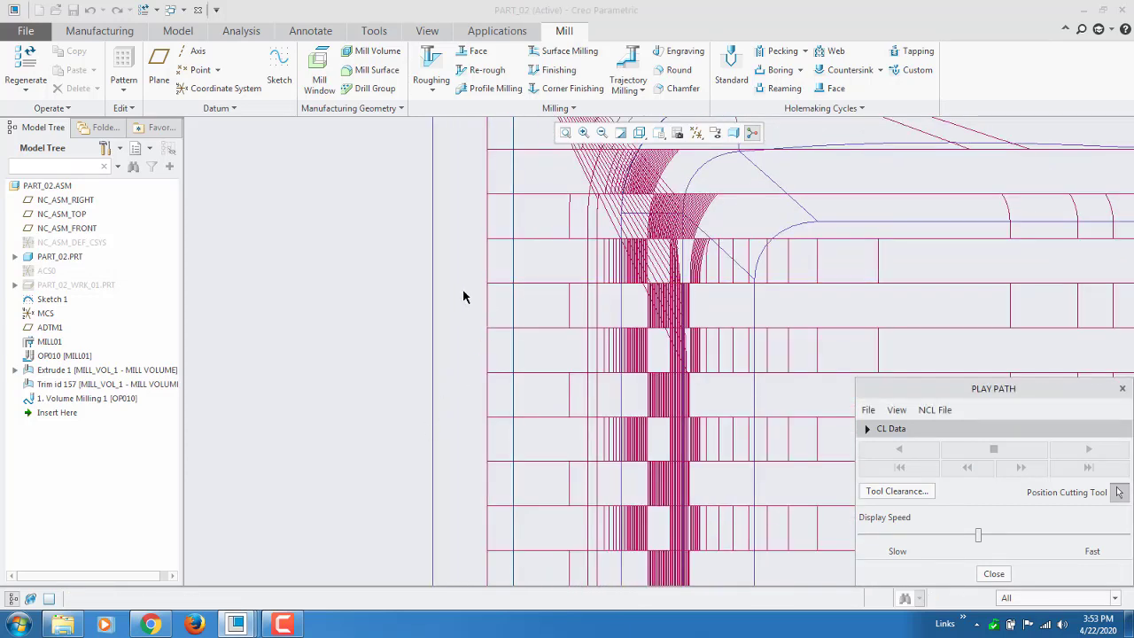
pyautogui.click(490, 310)
pyautogui.scroll(-2, 526, 343)
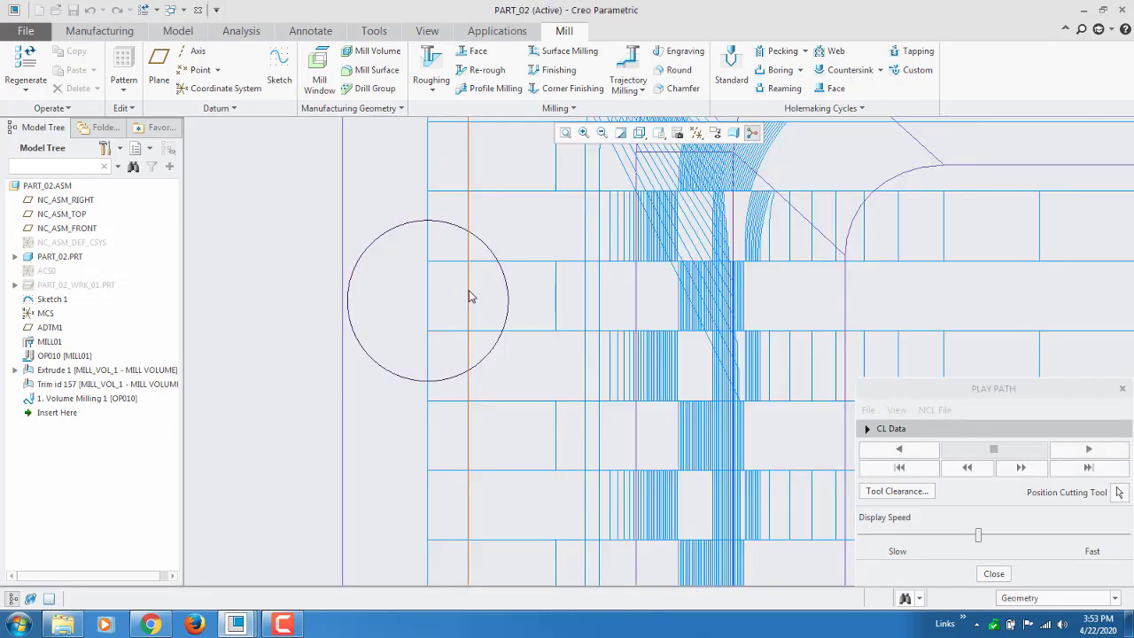
pyautogui.click(472, 298)
pyautogui.scroll(3, 368, 355)
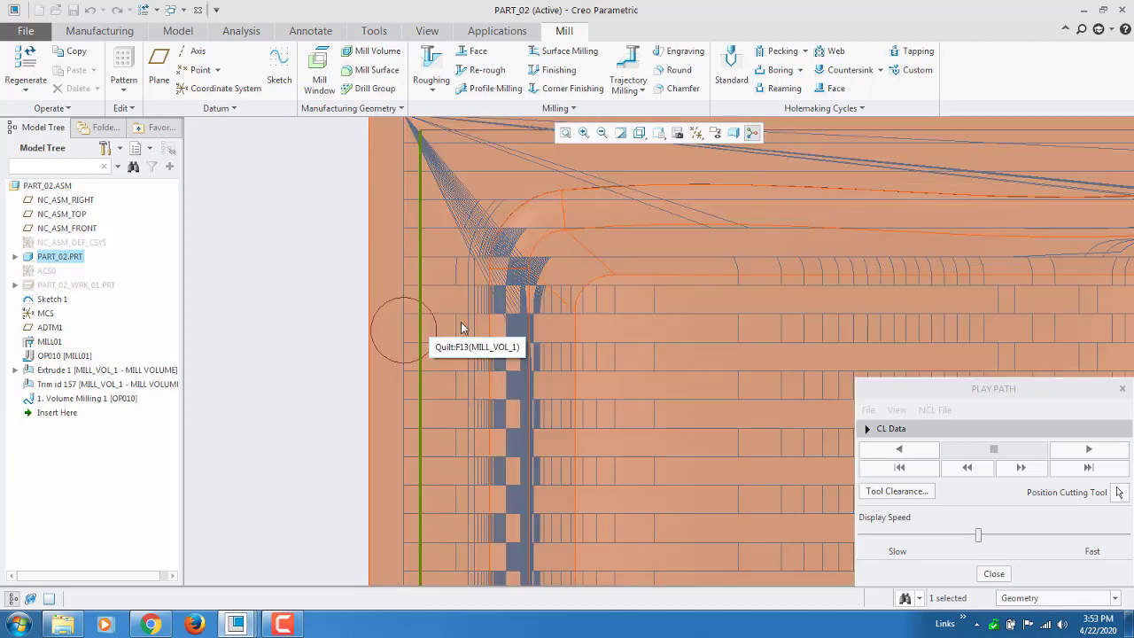
# Close the tool path playback and display the model shaded with edges.
pyautogui.scroll(5, 417, 333)
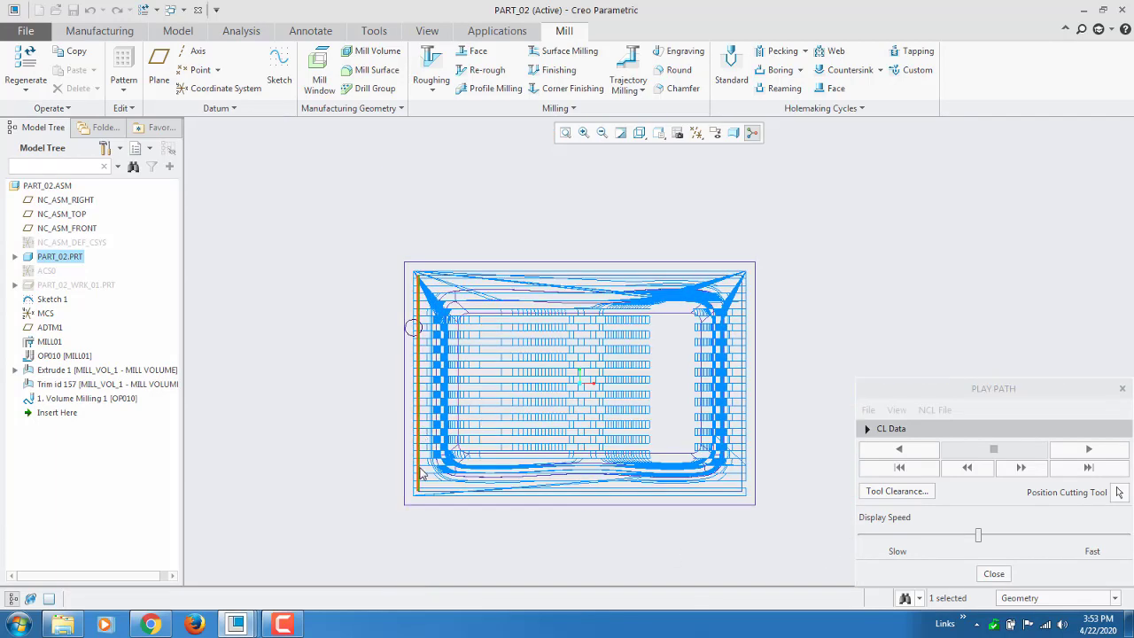
pyautogui.moveTo(411, 433); pyautogui.dragTo(403, 434, button='middle')
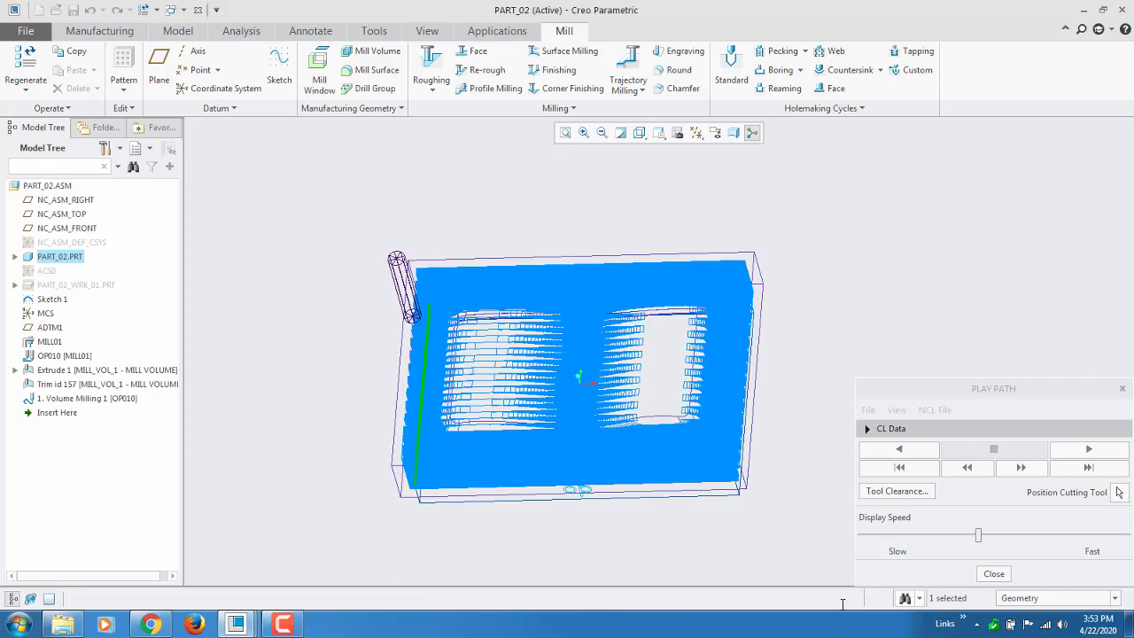
pyautogui.click(995, 574)
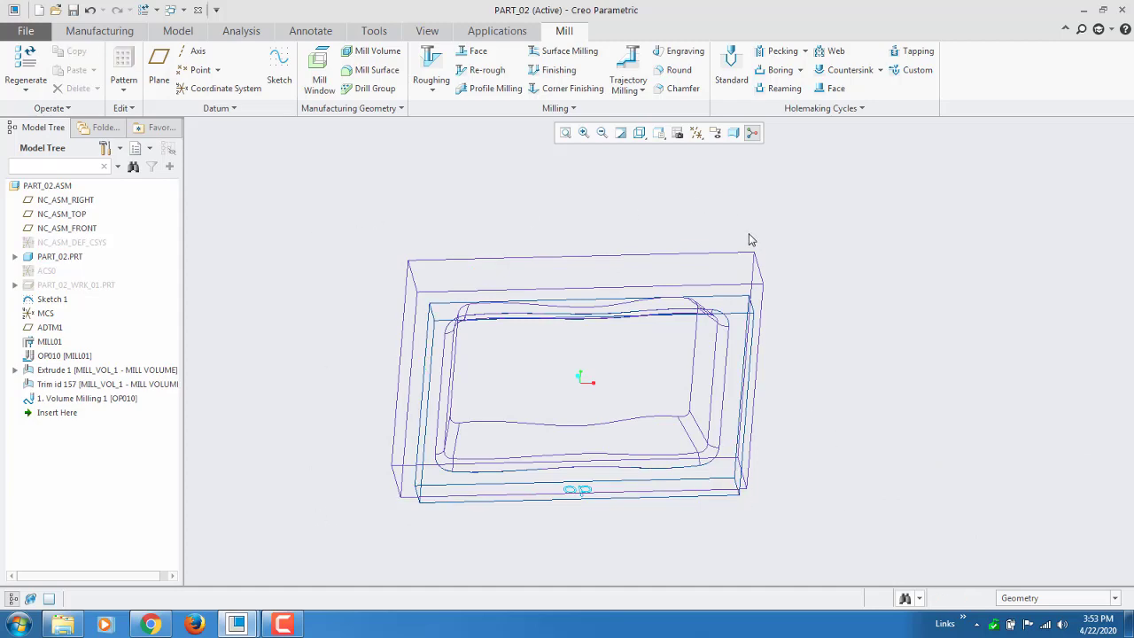
pyautogui.moveTo(657, 252); pyautogui.dragTo(387, 506, button='middle')
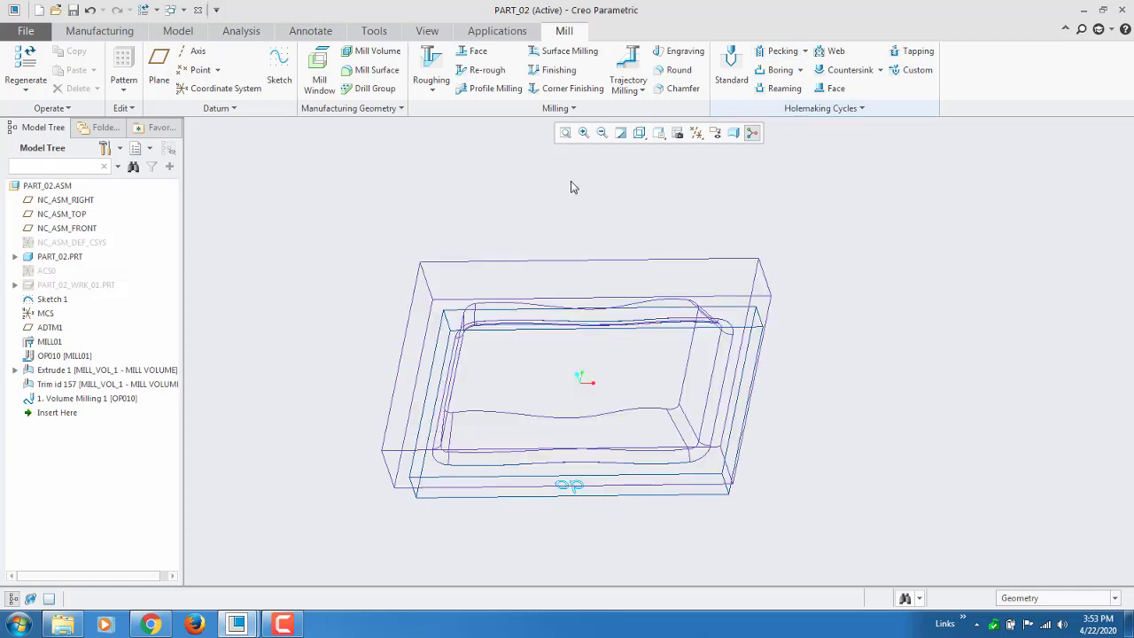
pyautogui.click(659, 133)
pyautogui.click(639, 133)
pyautogui.click(660, 165)
pyautogui.moveTo(425, 291)
pyautogui.mouseDown(button='middle')
pyautogui.moveTo(430, 240)
pyautogui.moveTo(424, 272)
pyautogui.mouseUp(button='middle')
# Open Volume Milling 1 for redefinition and play the start of its tool path at the slowest display speed.
pyautogui.rightClick(76, 400)
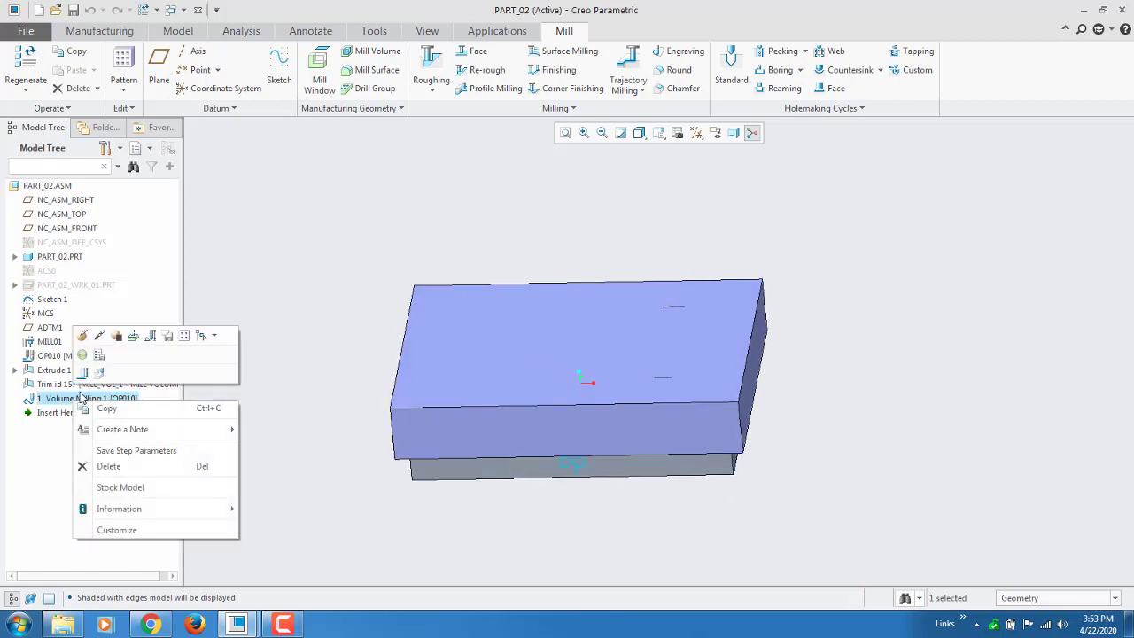
pyautogui.click(84, 334)
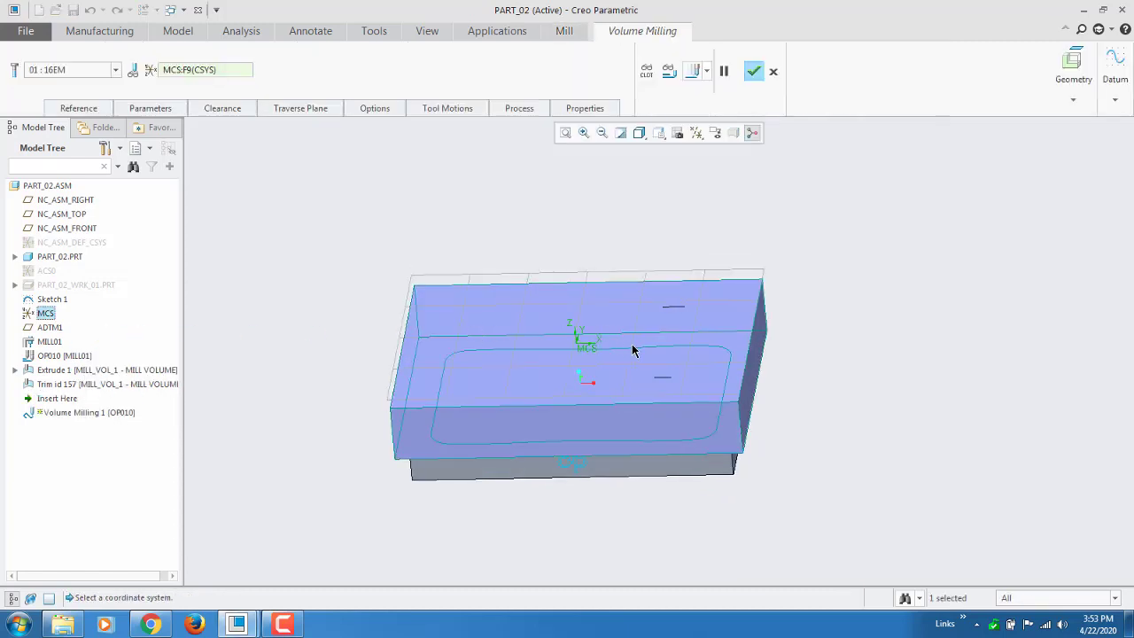
pyautogui.click(694, 76)
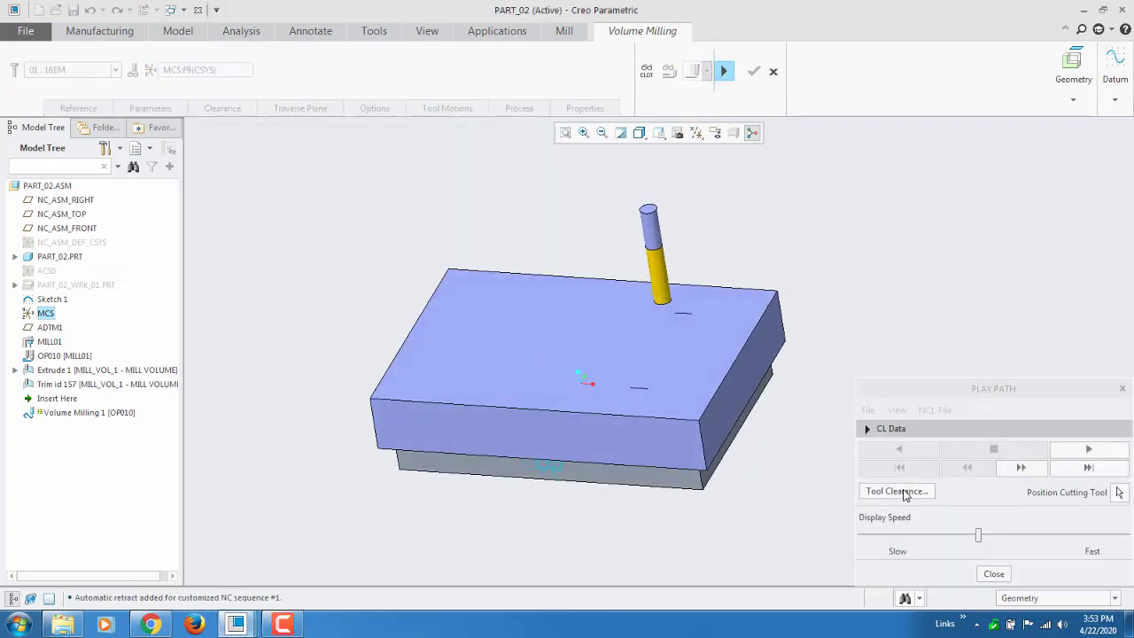
pyautogui.moveTo(979, 537); pyautogui.dragTo(862, 537)
pyautogui.click(1069, 453)
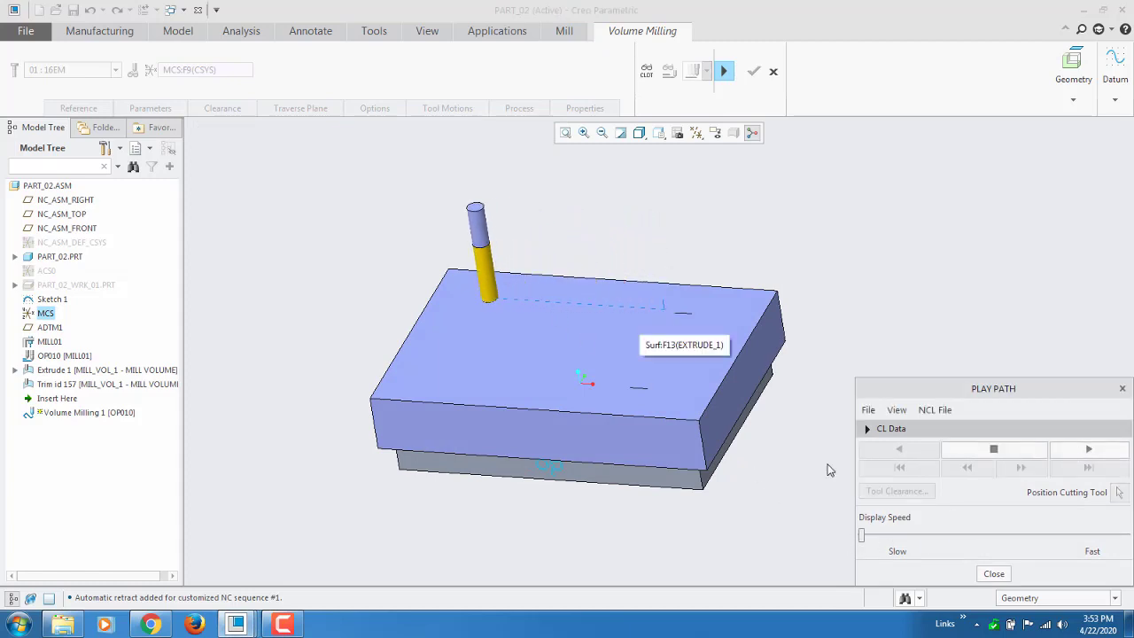
pyautogui.click(994, 573)
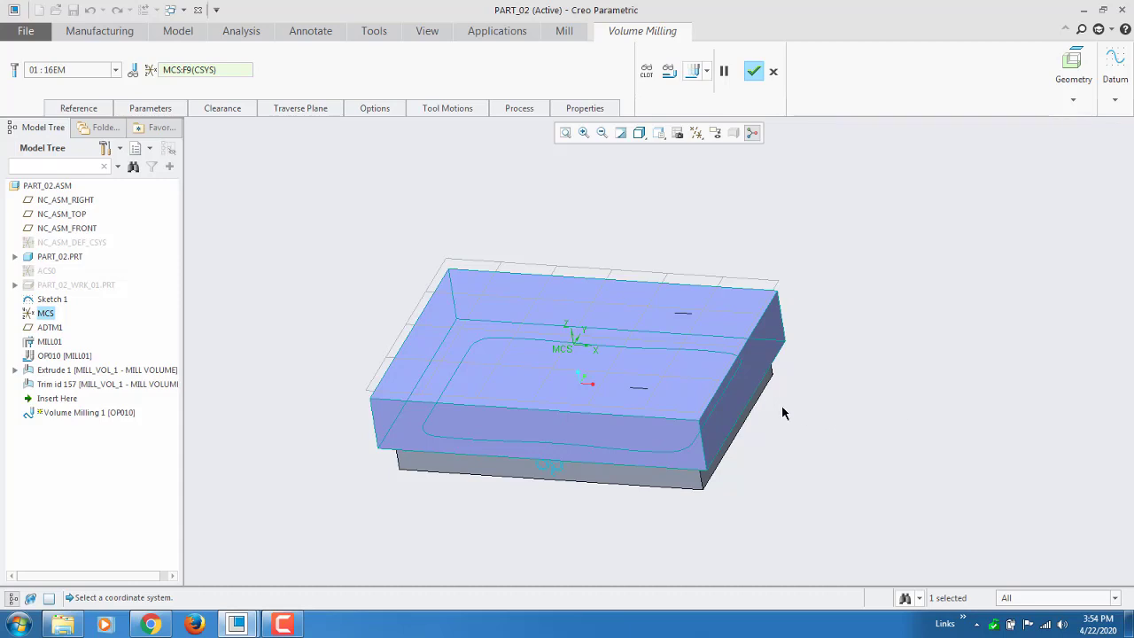
# Assign the mill volume's long front side face as the approach wall surface of the volume milling sequence.
pyautogui.moveTo(785, 413)
pyautogui.mouseDown(button='middle')
pyautogui.moveTo(815, 387)
pyautogui.moveTo(810, 428)
pyautogui.moveTo(780, 398)
pyautogui.mouseUp(button='middle')
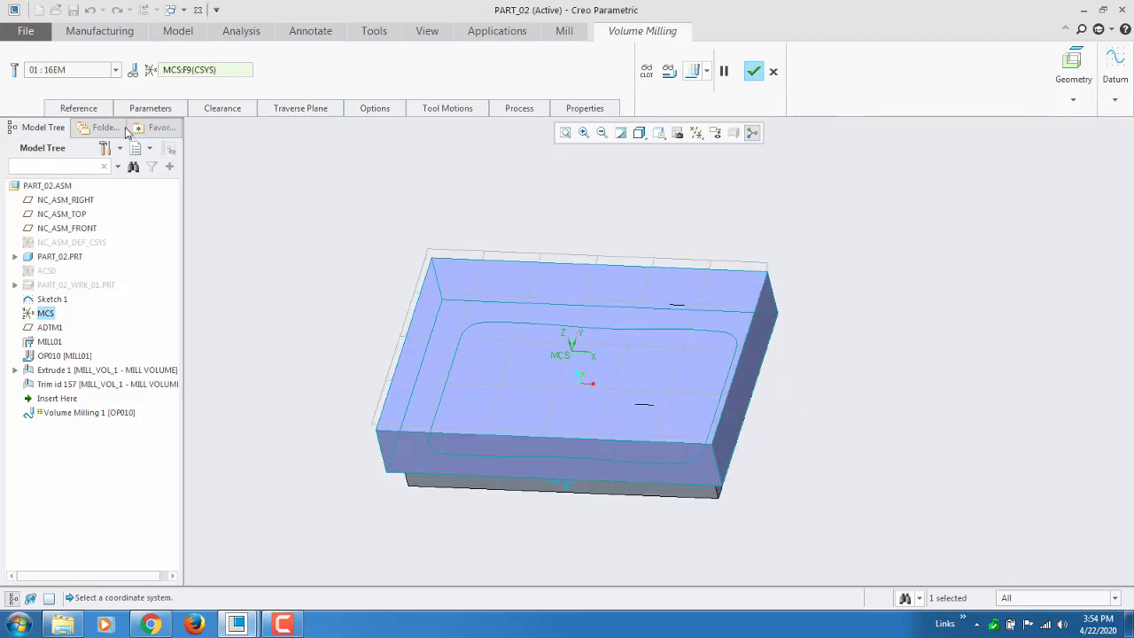
pyautogui.click(80, 109)
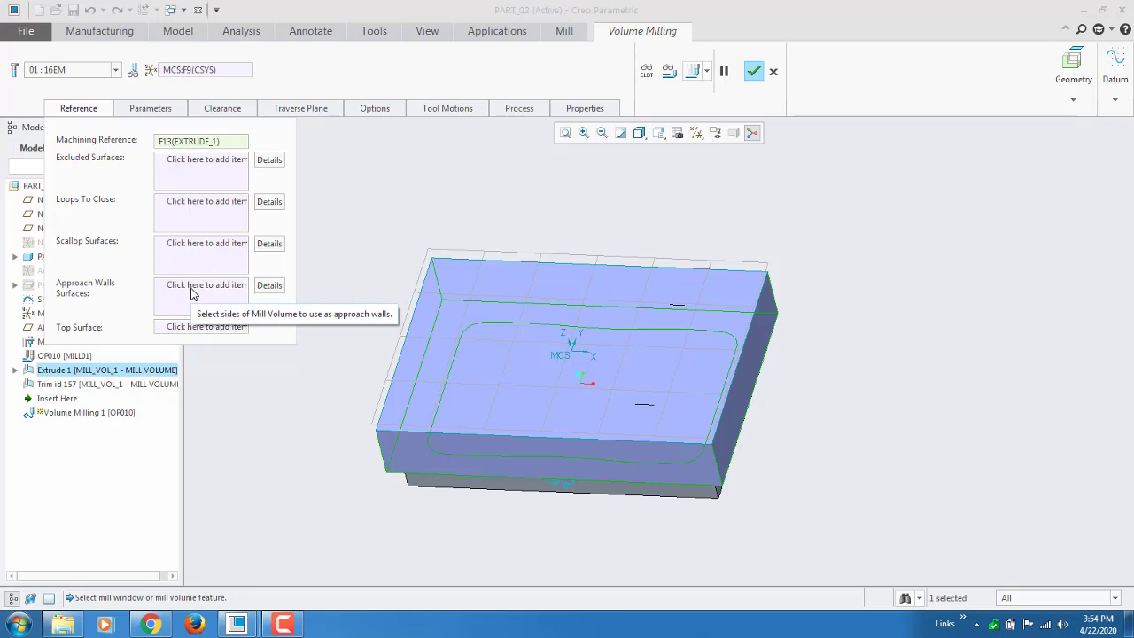
pyautogui.click(192, 294)
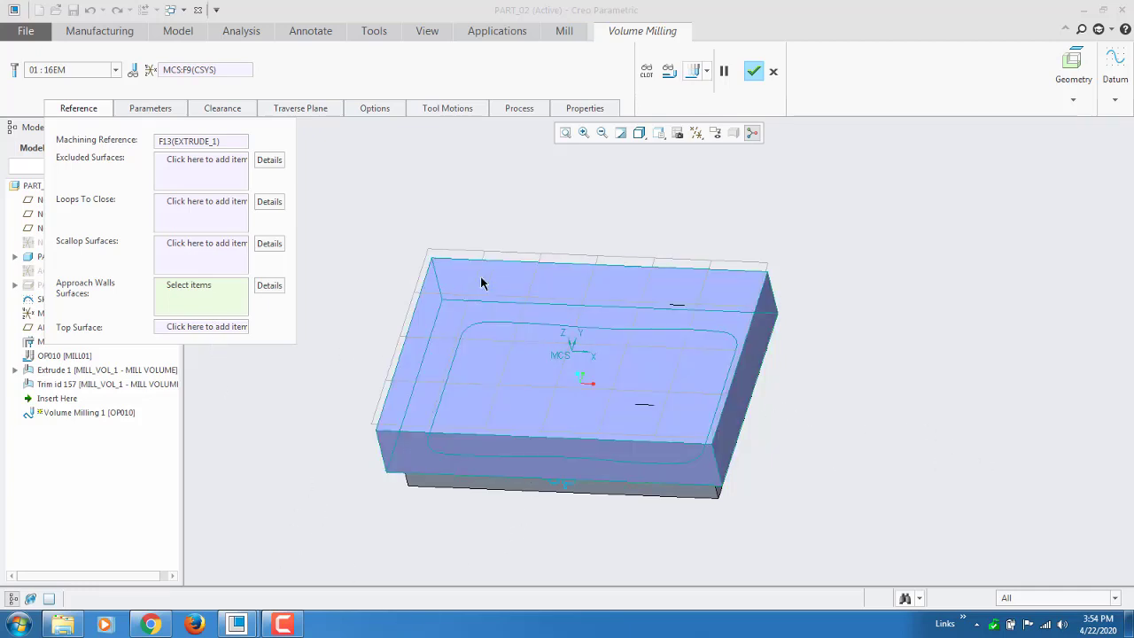
pyautogui.click(451, 459)
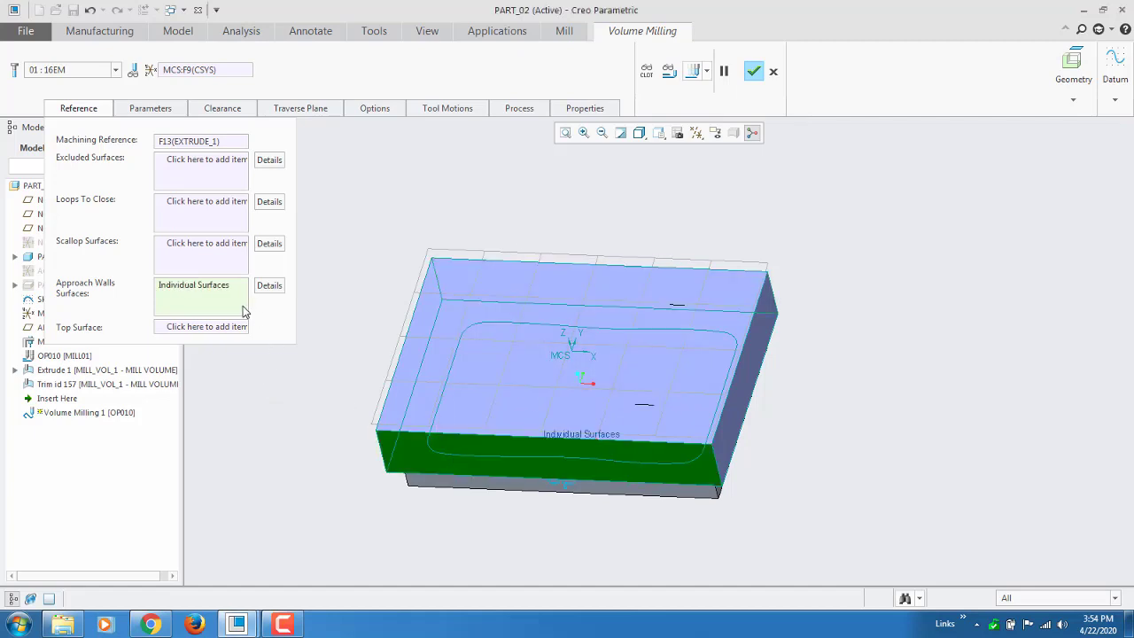
pyautogui.moveTo(459, 542); pyautogui.dragTo(433, 554, button='middle')
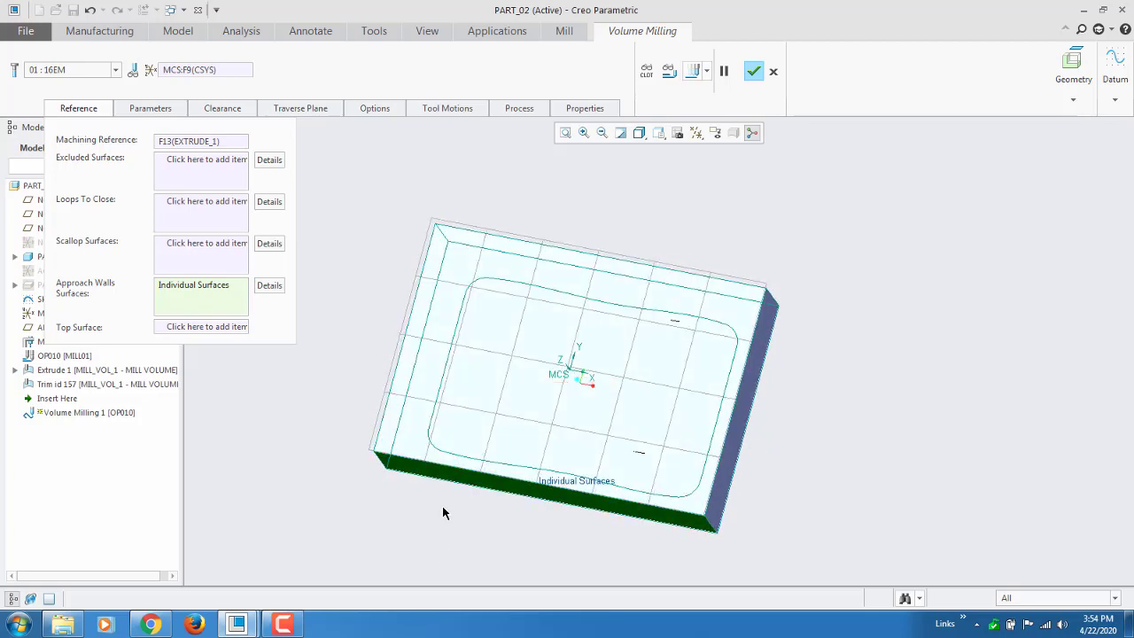
pyautogui.moveTo(437, 525); pyautogui.dragTo(433, 504, button='middle')
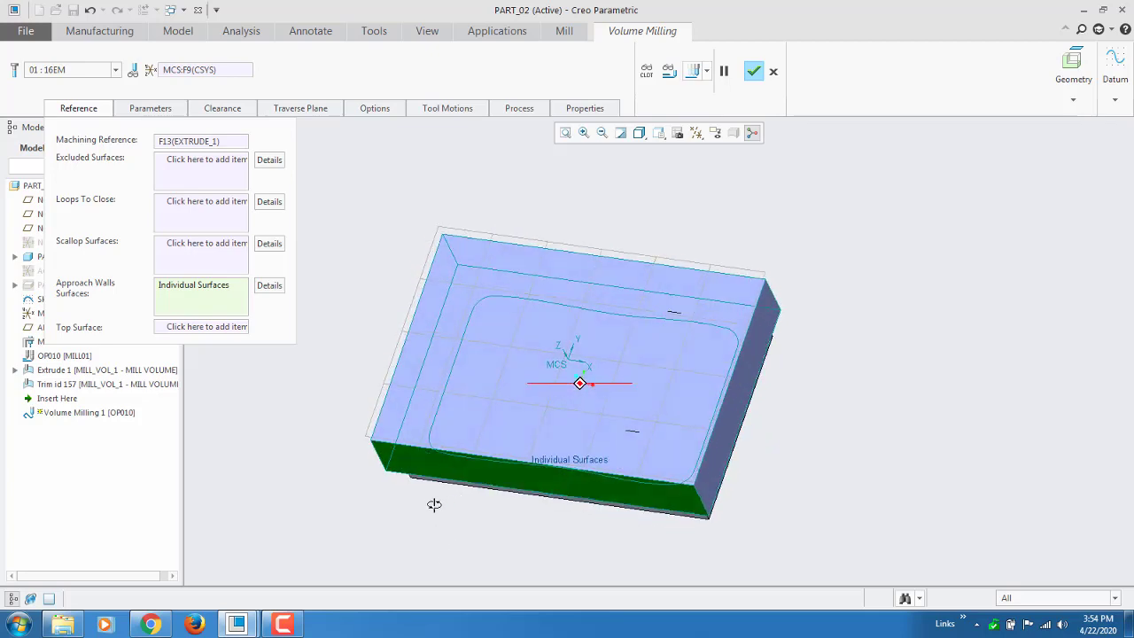
# Recompute the tool path and play its first moves at the slowest speed, stopping soon after the tool enters the volume.
pyautogui.click(694, 73)
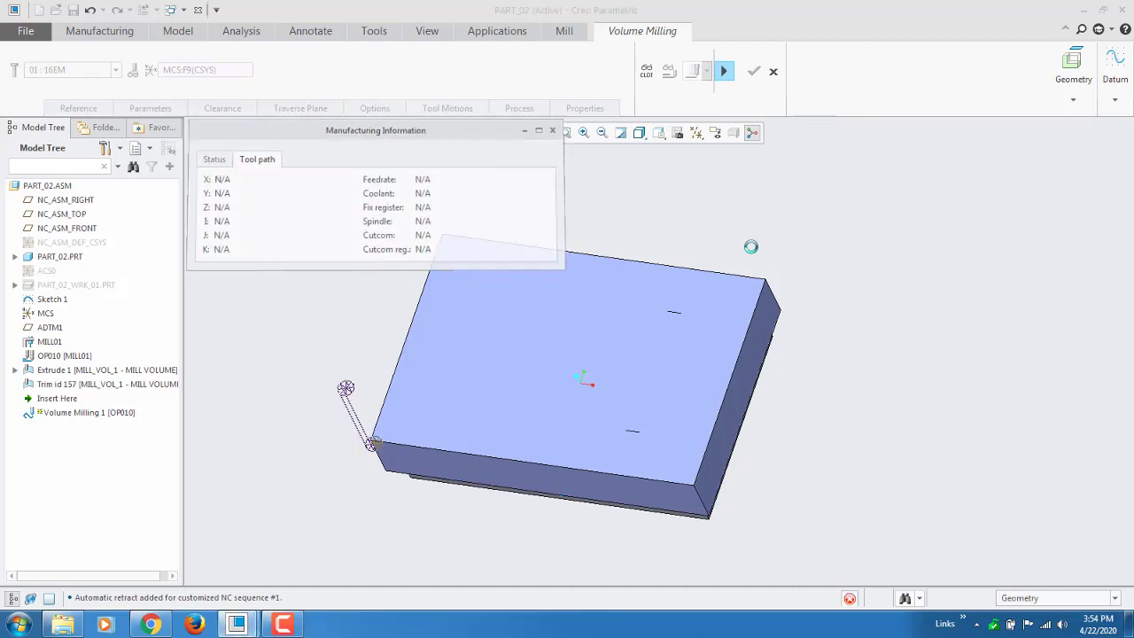
pyautogui.moveTo(689, 249); pyautogui.dragTo(630, 189, button='middle')
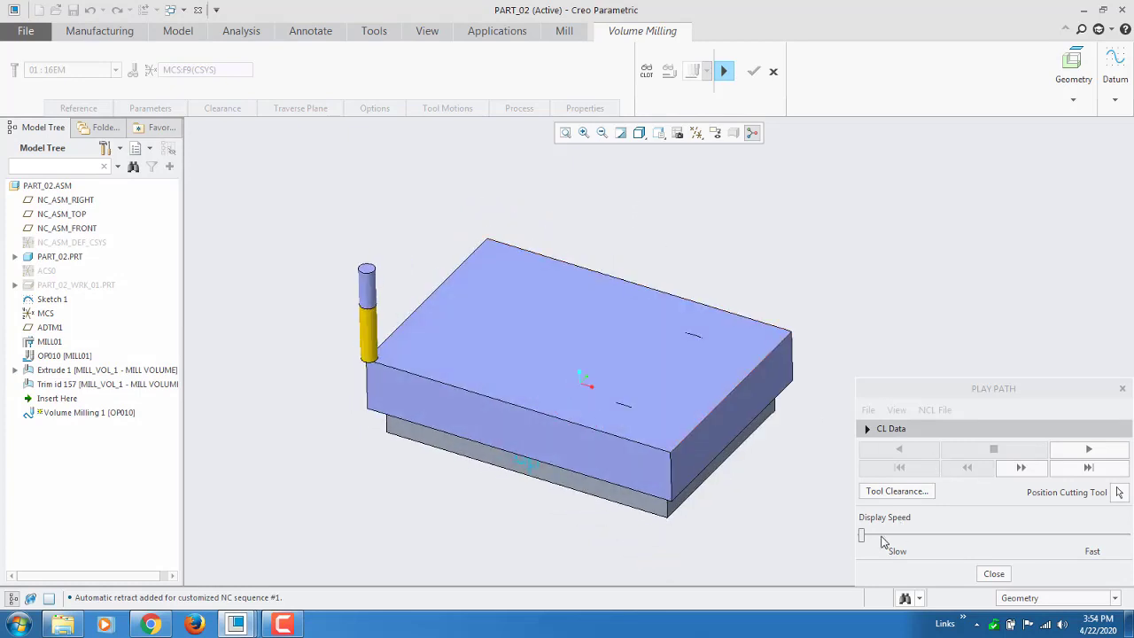
pyautogui.click(862, 536)
pyautogui.click(1075, 455)
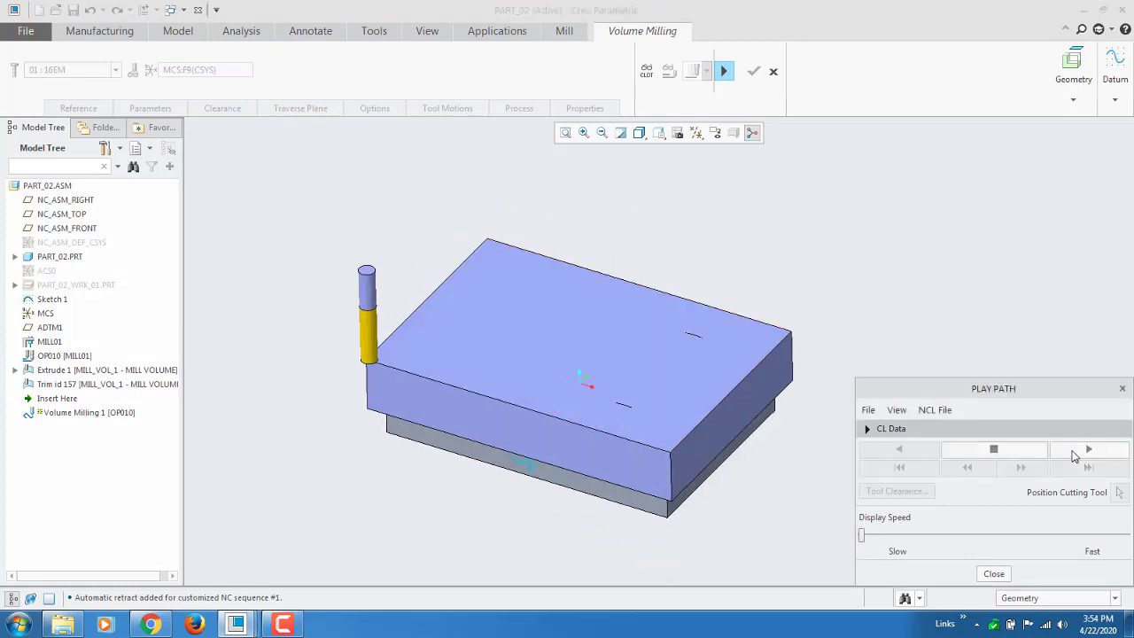
pyautogui.click(994, 450)
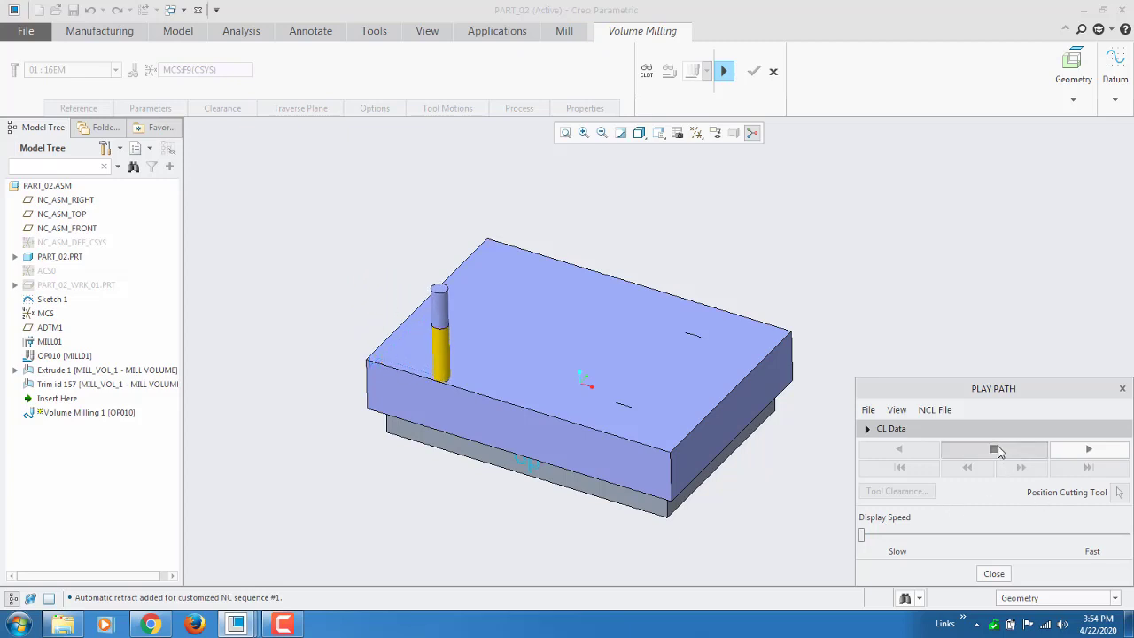
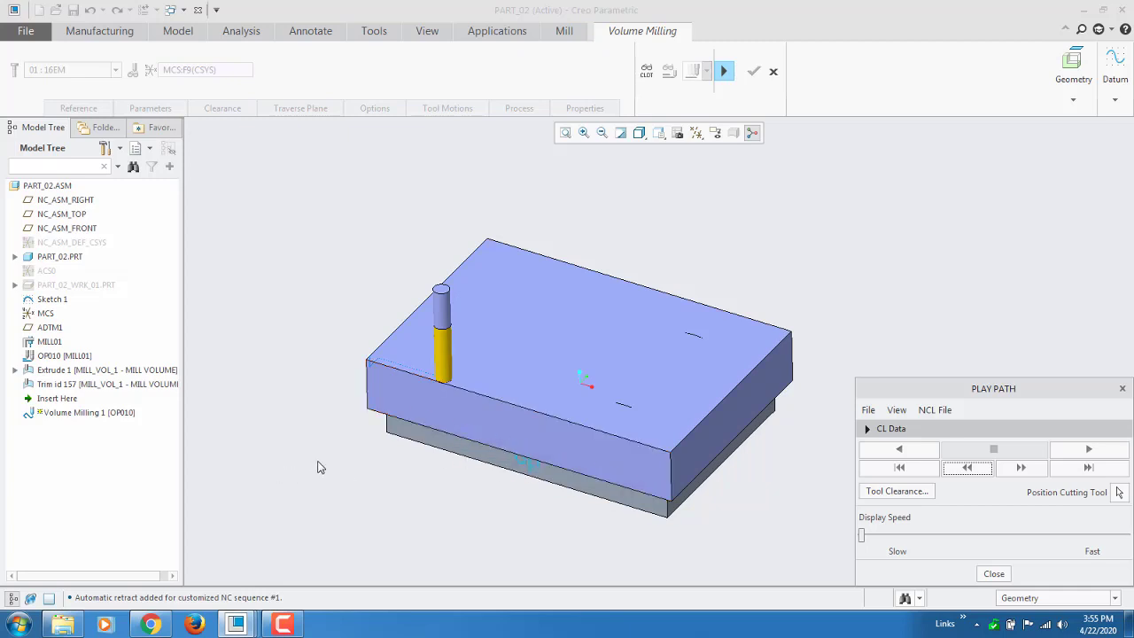
# Resume the playback at a higher speed, and examine the tool's entry move outside the mill volume's front corner.
pyautogui.moveTo(361, 423)
pyautogui.mouseDown(button='middle')
pyautogui.moveTo(406, 349)
pyautogui.moveTo(363, 456)
pyautogui.moveTo(344, 423)
pyautogui.moveTo(359, 441)
pyautogui.mouseUp(button='middle')
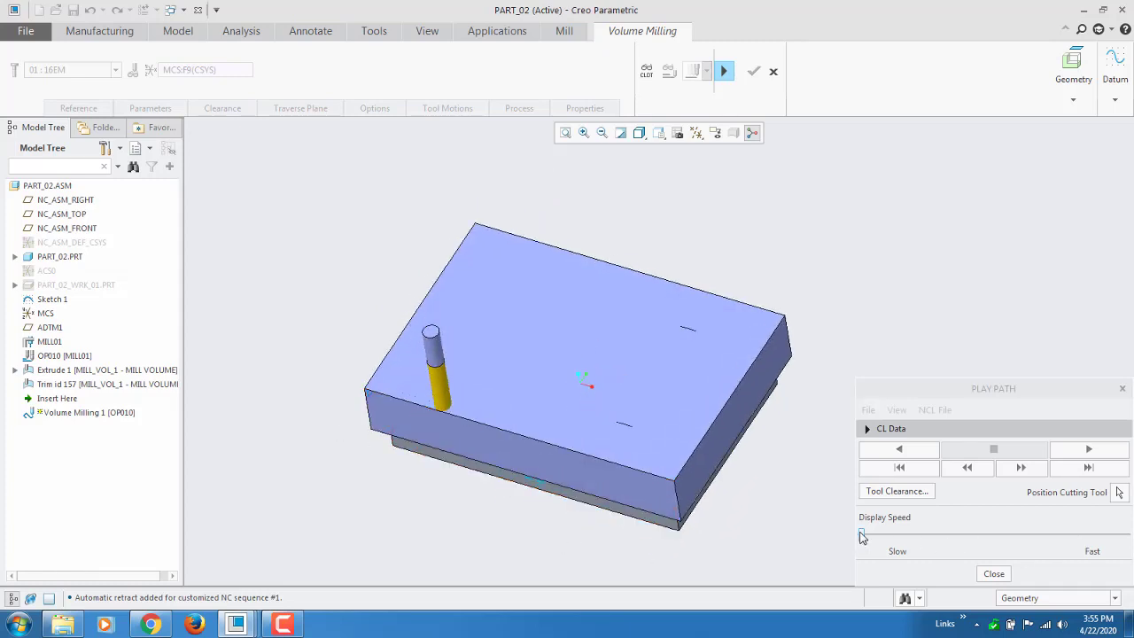
pyautogui.moveTo(862, 537); pyautogui.dragTo(877, 536)
pyautogui.click(1090, 450)
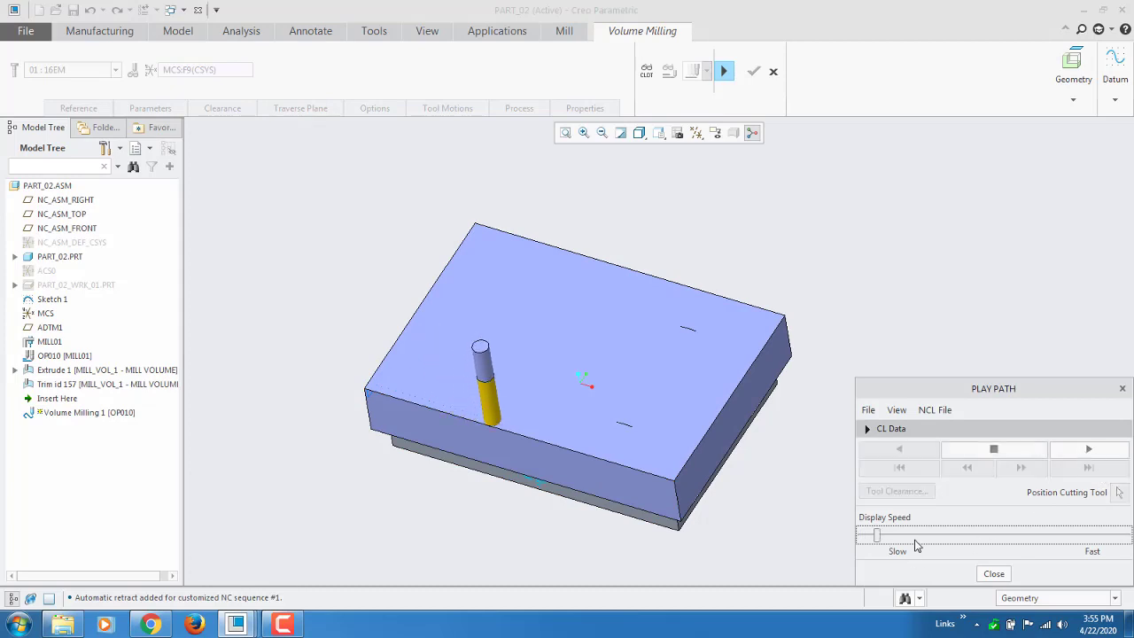
pyautogui.moveTo(884, 538); pyautogui.dragTo(962, 559)
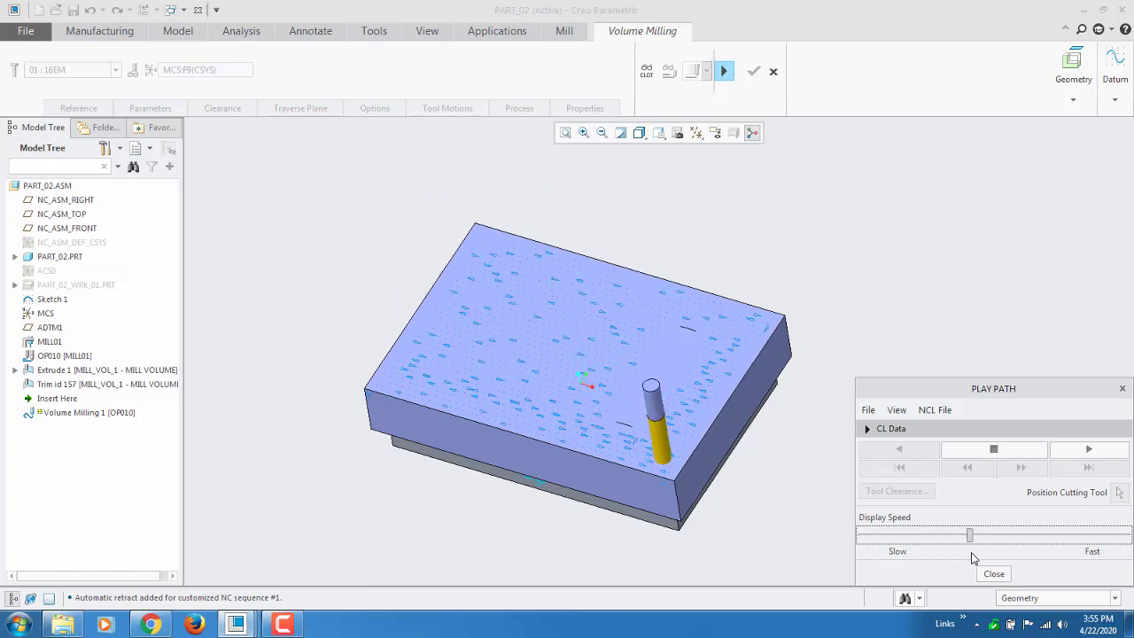
pyautogui.scroll(-5, 360, 404)
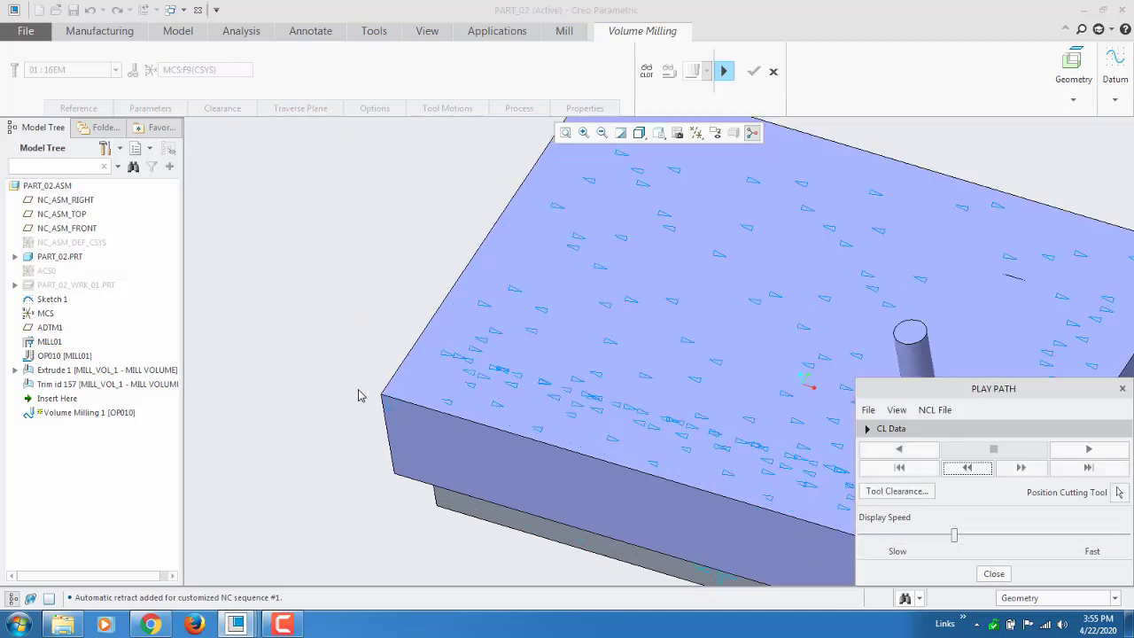
pyautogui.moveTo(355, 416); pyautogui.dragTo(364, 425, button='middle')
pyautogui.scroll(-5, 447, 349)
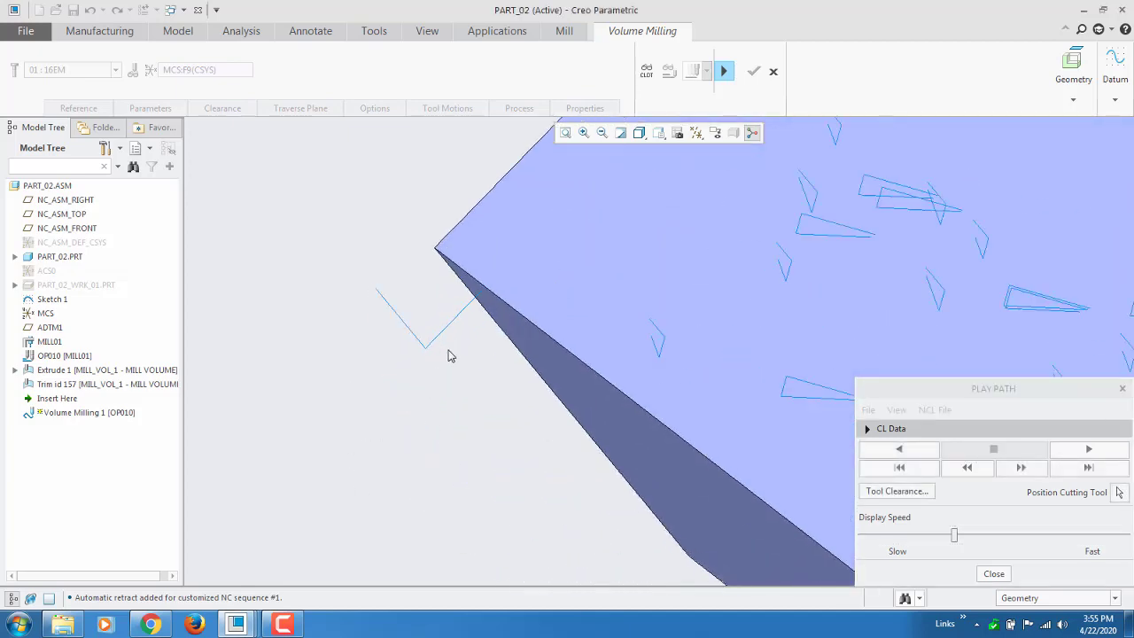
pyautogui.scroll(7, 380, 363)
pyautogui.scroll(3, 400, 373)
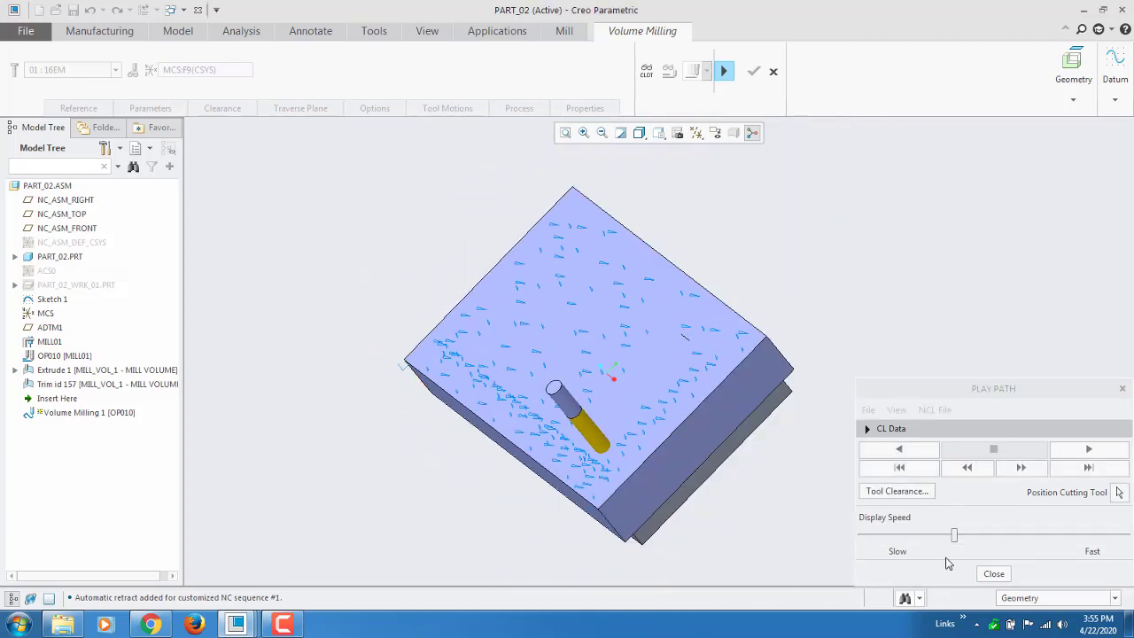
# Continue the playback at a faster display speed and examine how the successive slice entries are placed beside the approach wall.
pyautogui.moveTo(956, 536); pyautogui.dragTo(996, 538)
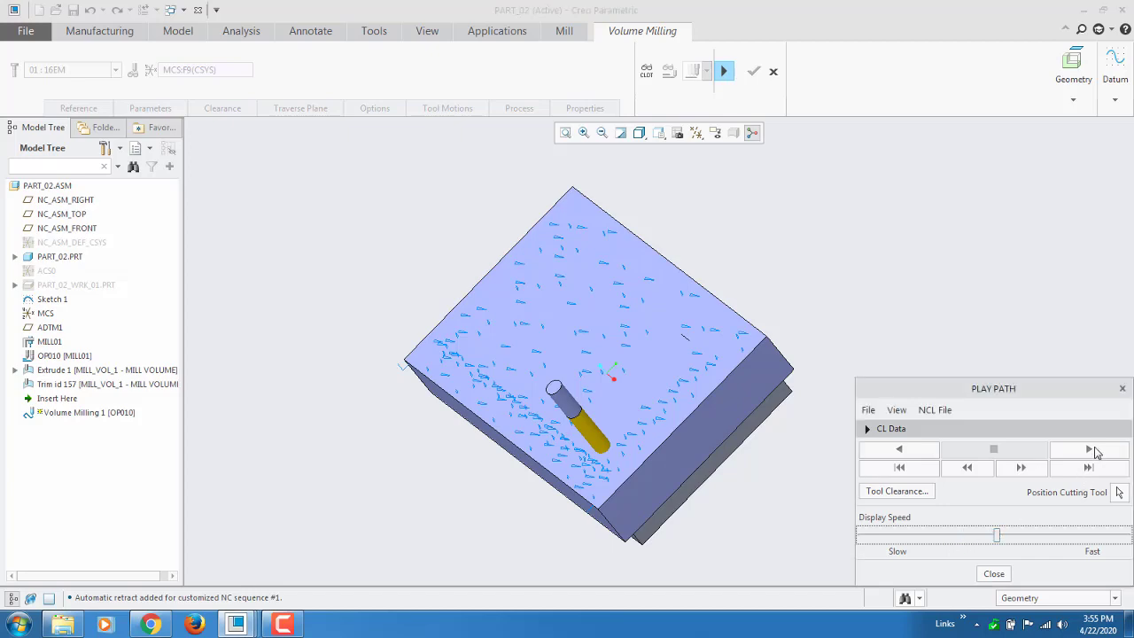
pyautogui.click(1092, 450)
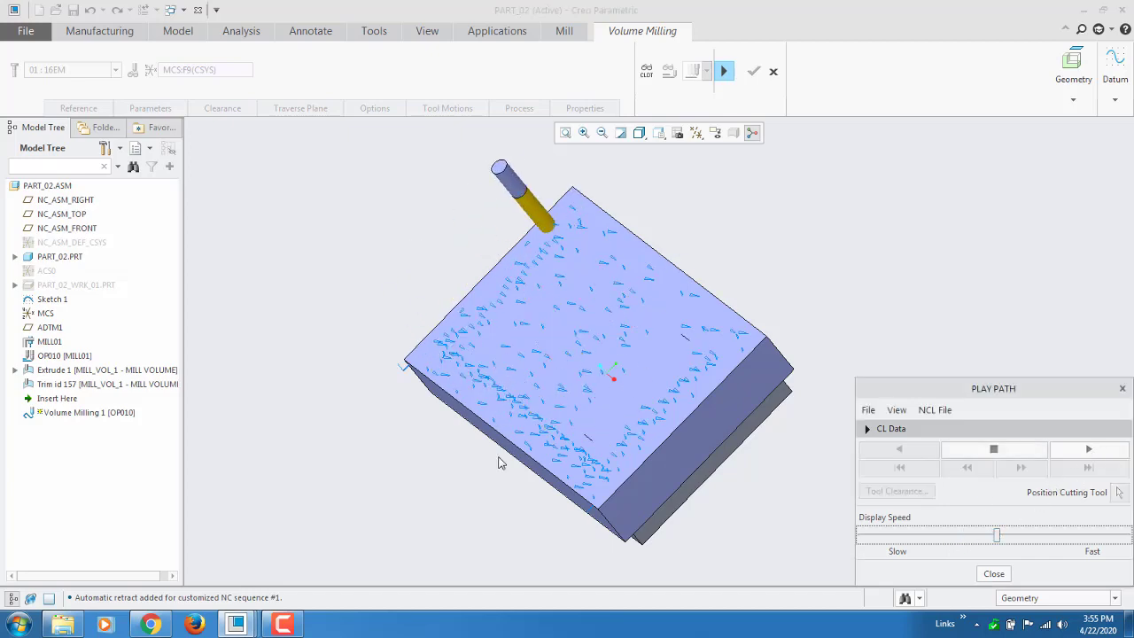
pyautogui.scroll(-6, 467, 327)
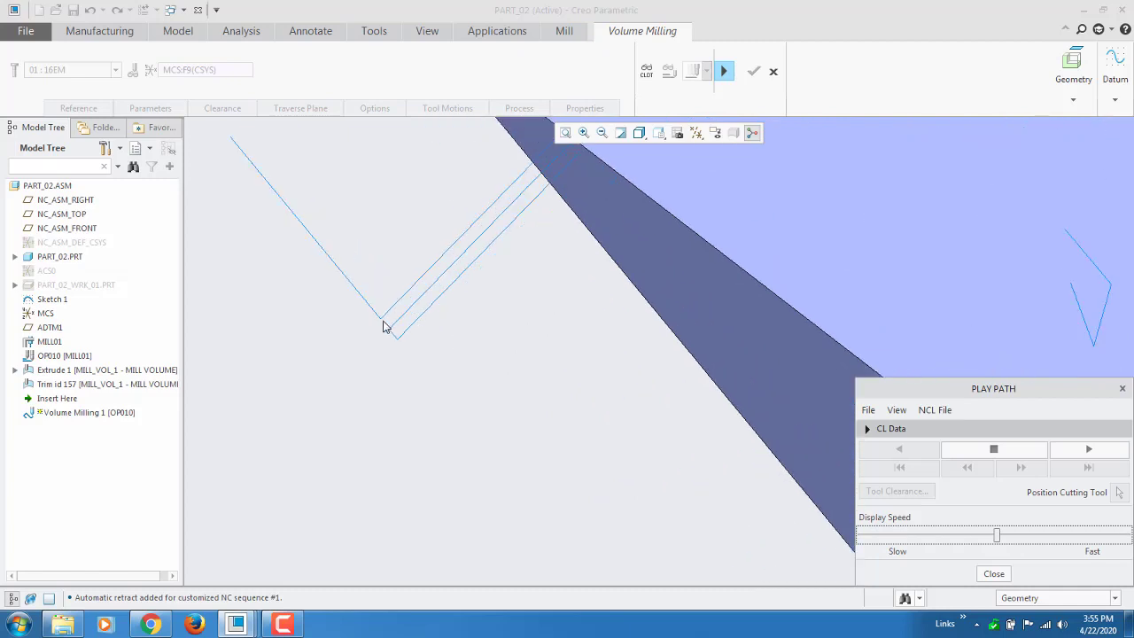
pyautogui.scroll(-3, 390, 319)
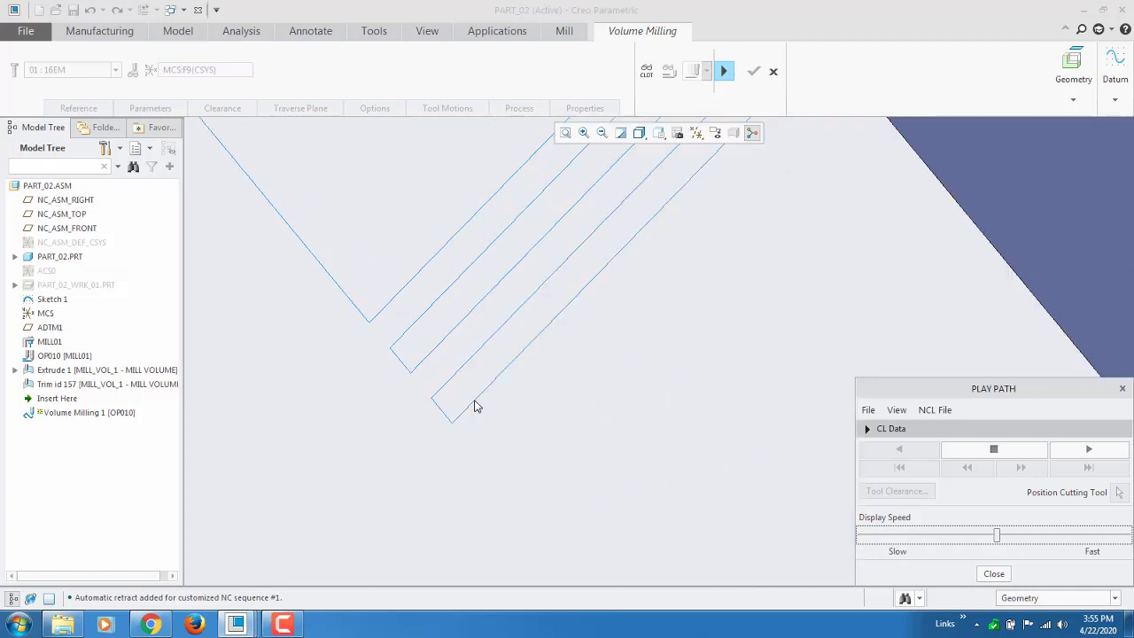
pyautogui.scroll(3, 408, 344)
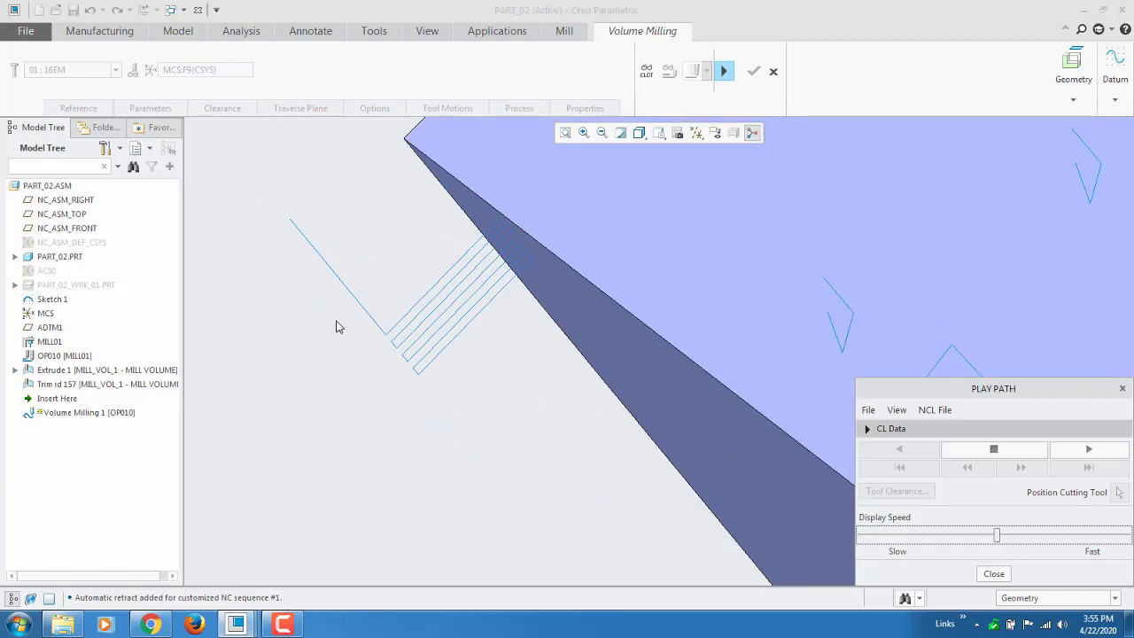
pyautogui.scroll(3, 275, 346)
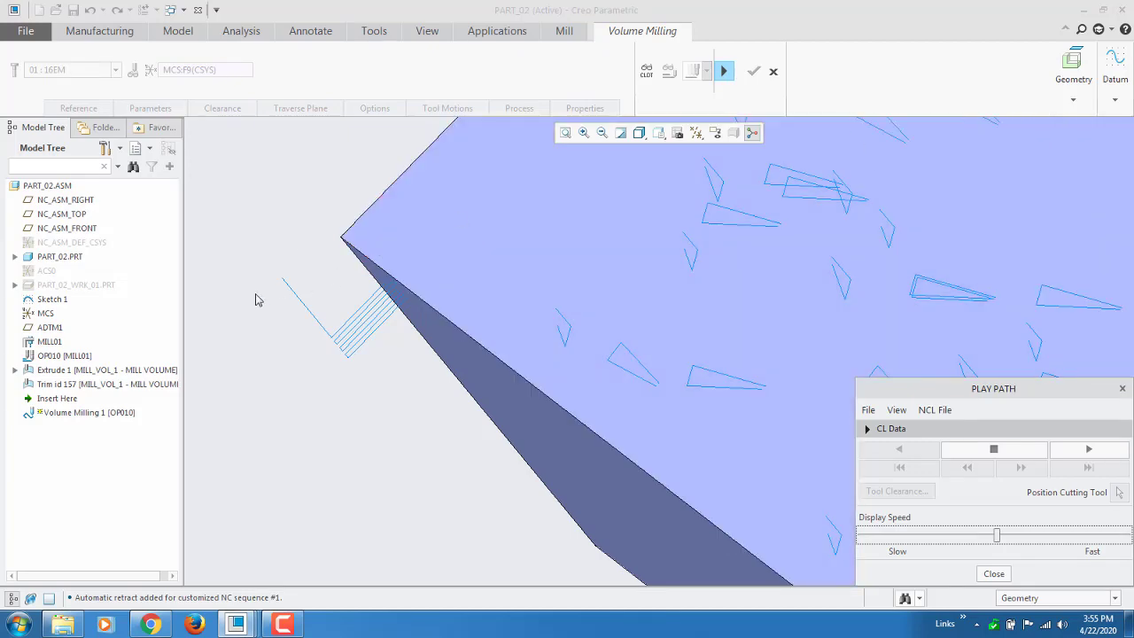
pyautogui.scroll(5, 602, 277)
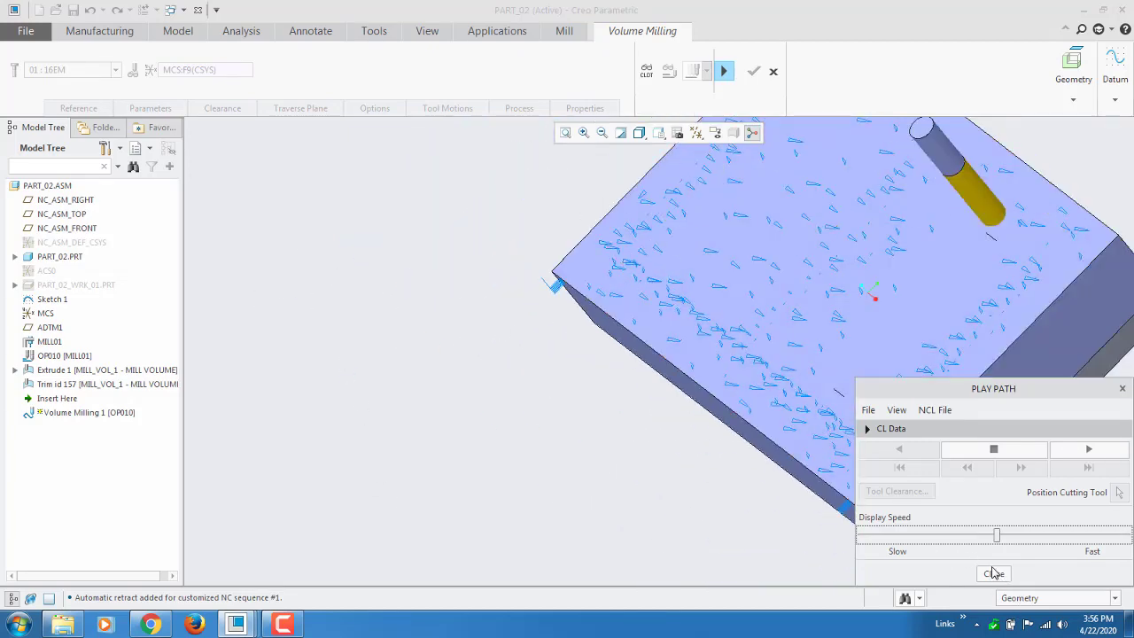
# Close the tool path playback and accept the redefined Volume Milling 1 sequence.
pyautogui.click(994, 573)
pyautogui.click(754, 73)
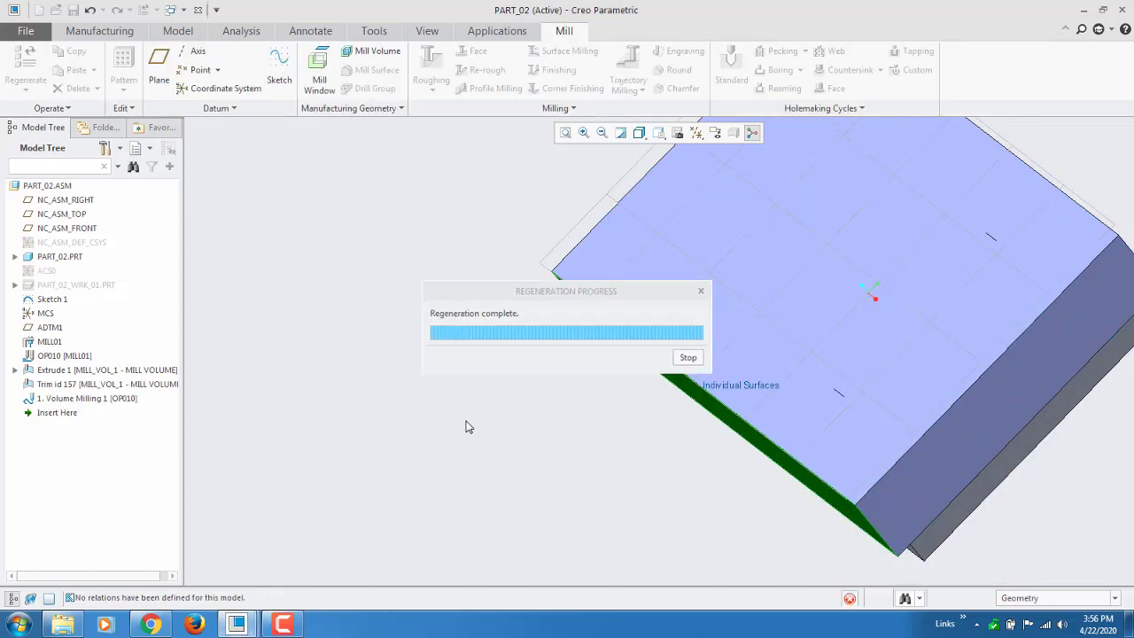
pyautogui.scroll(5, 509, 438)
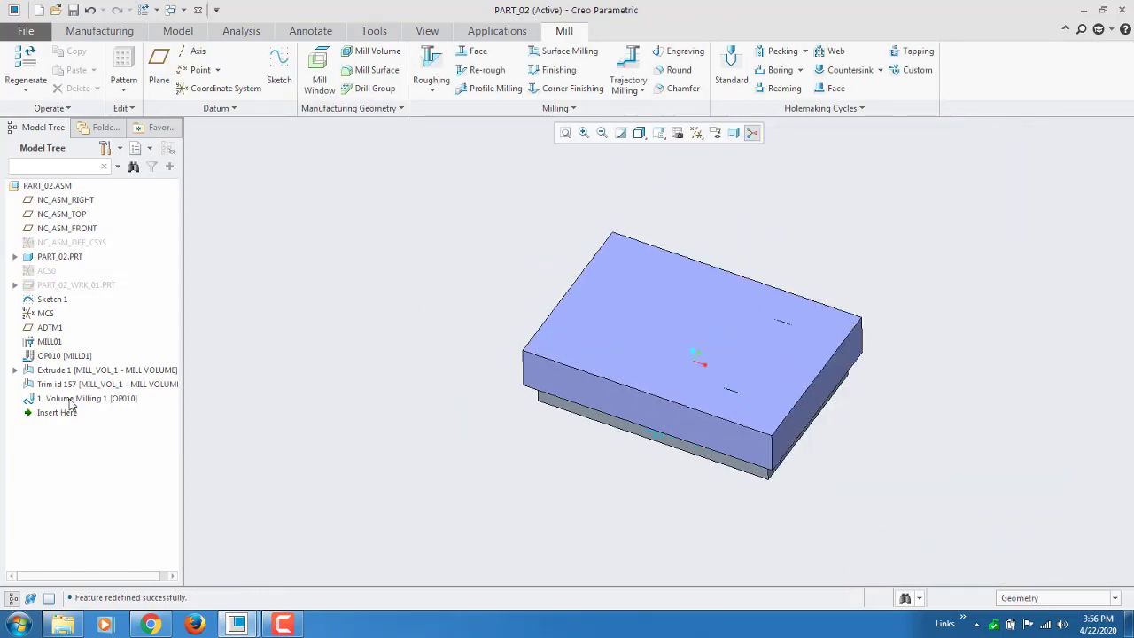
pyautogui.rightClick(70, 401)
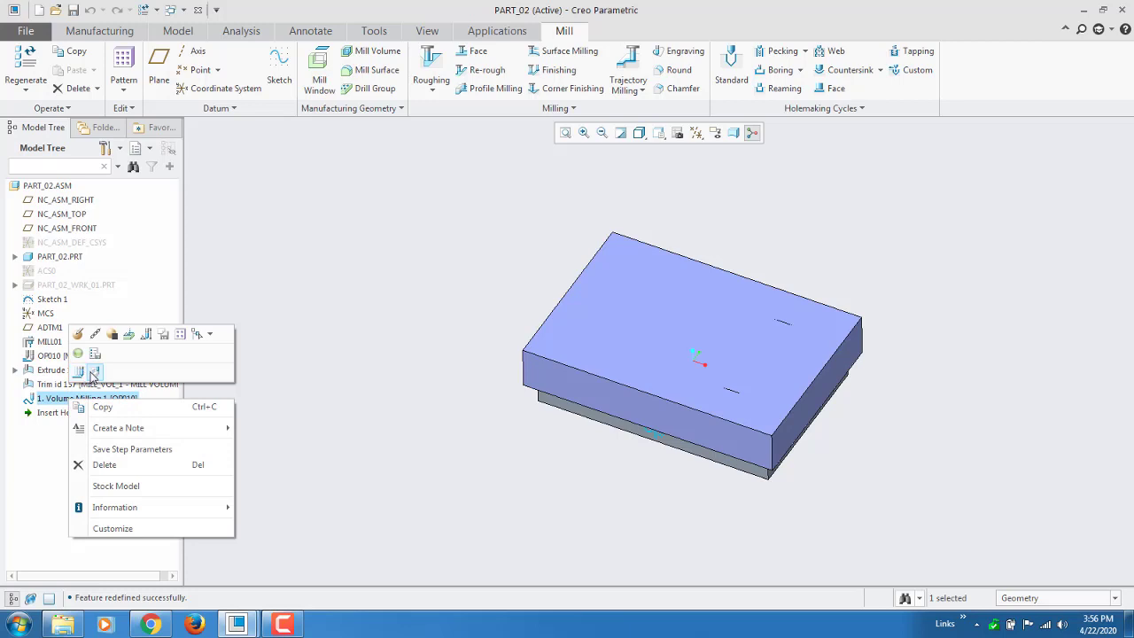
pyautogui.click(132, 369)
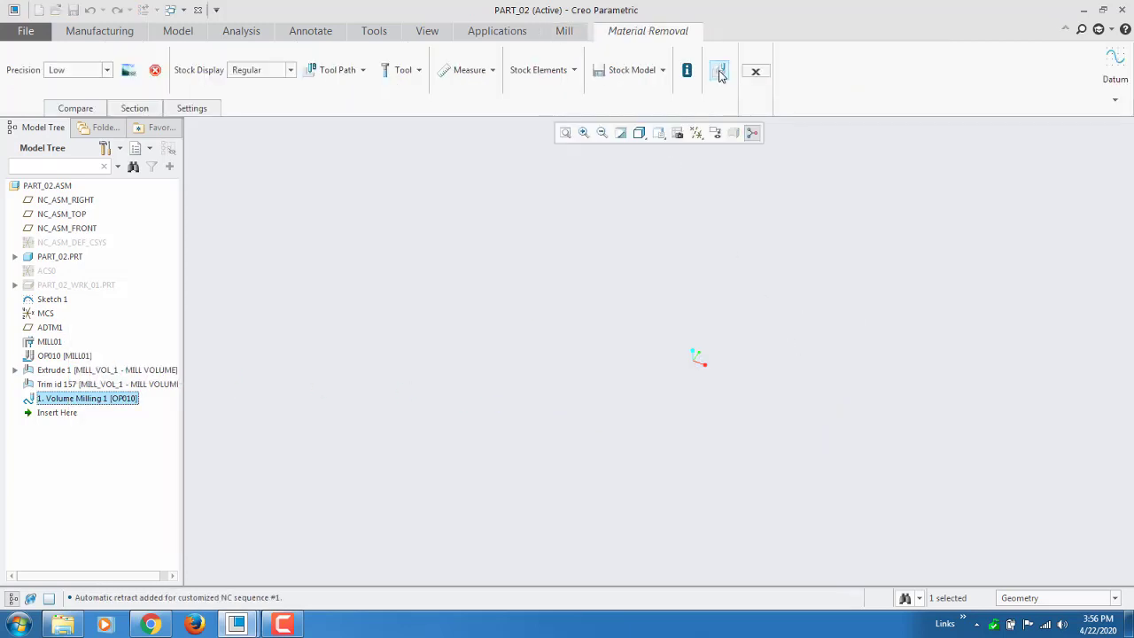
pyautogui.click(756, 72)
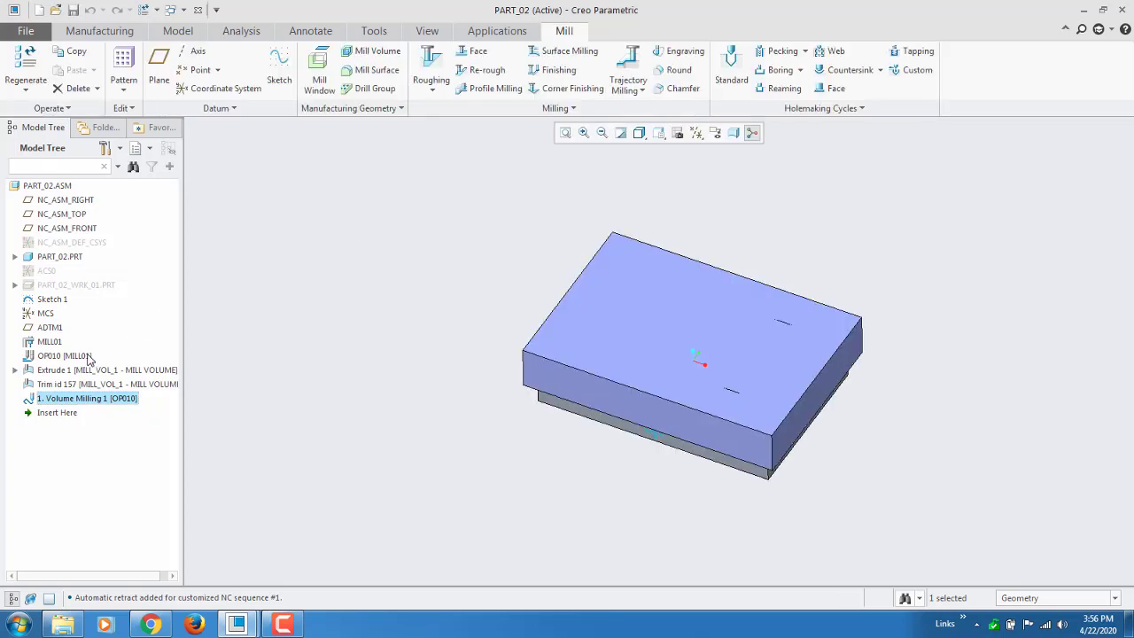
# Show the hidden workpiece PART_02_WRK_01.PRT and start the material removal simulation for the Volume Milling 1 sequence.
pyautogui.rightClick(85, 287)
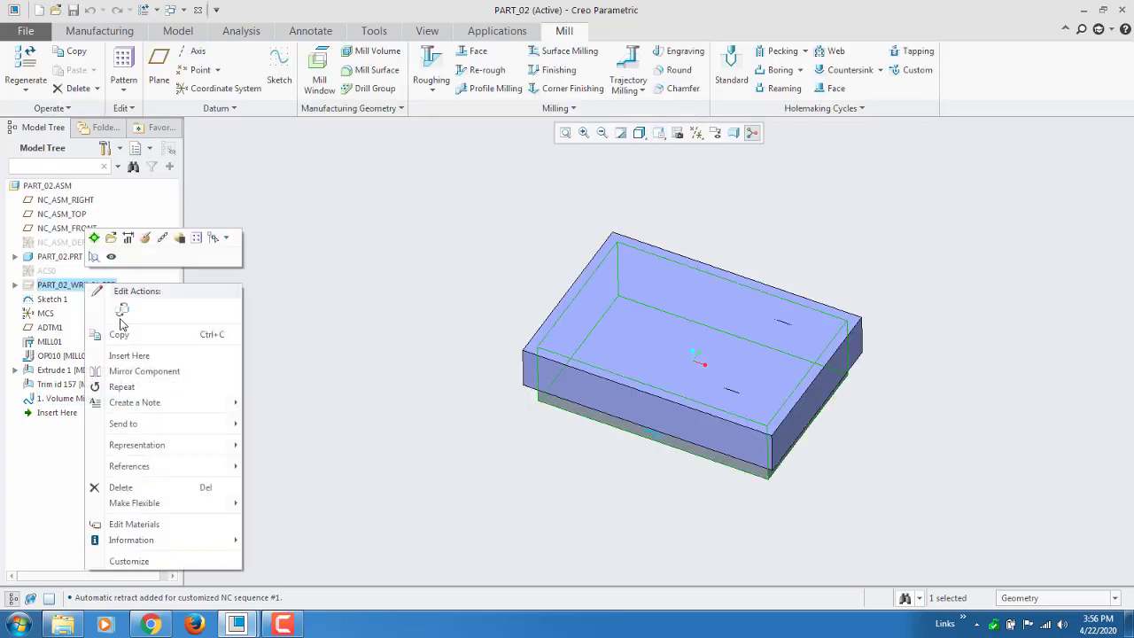
pyautogui.click(111, 257)
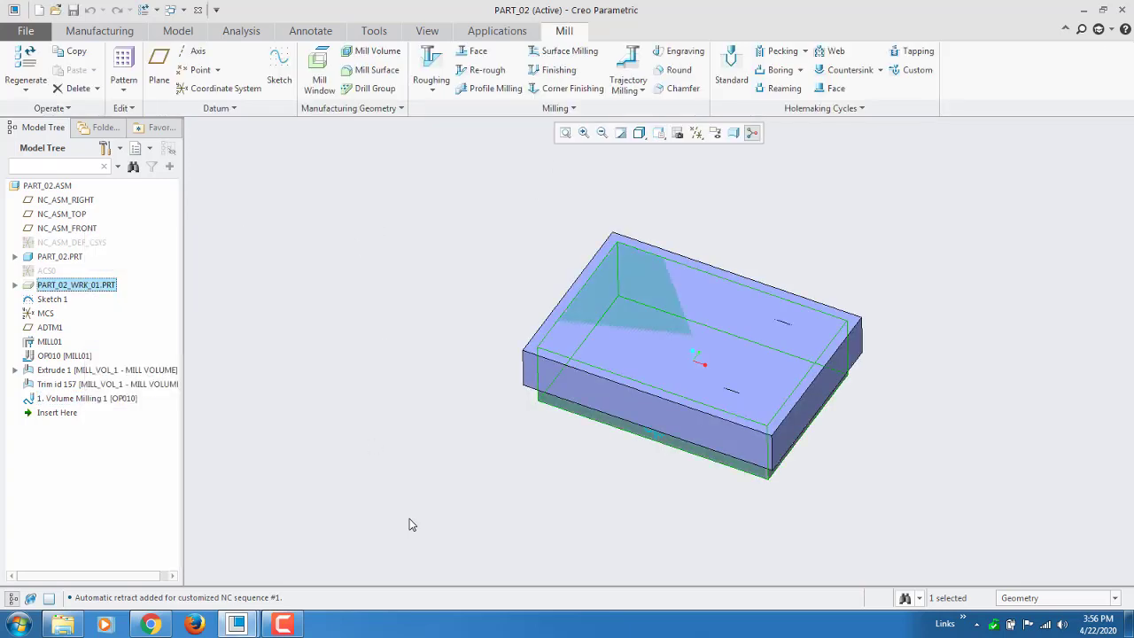
pyautogui.rightClick(85, 405)
pyautogui.click(112, 367)
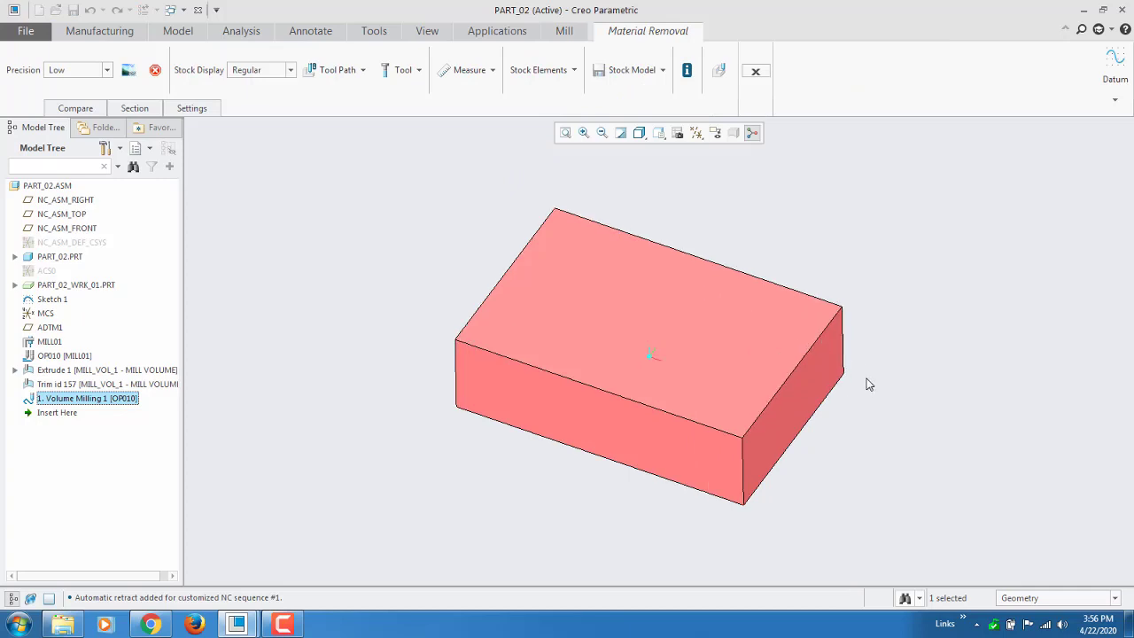
# Launch the simulation player and play the material removal at the slowest display speed, examining the tool's first passes over the stock.
pyautogui.scroll(-2, 866, 384)
pyautogui.click(720, 72)
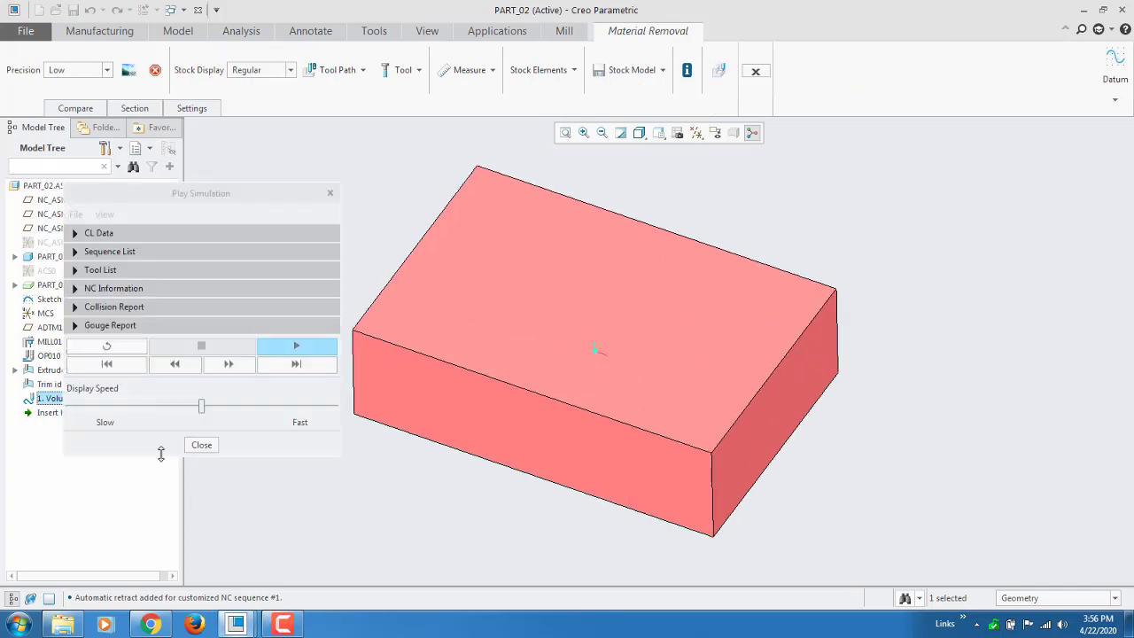
pyautogui.moveTo(202, 410); pyautogui.dragTo(69, 405)
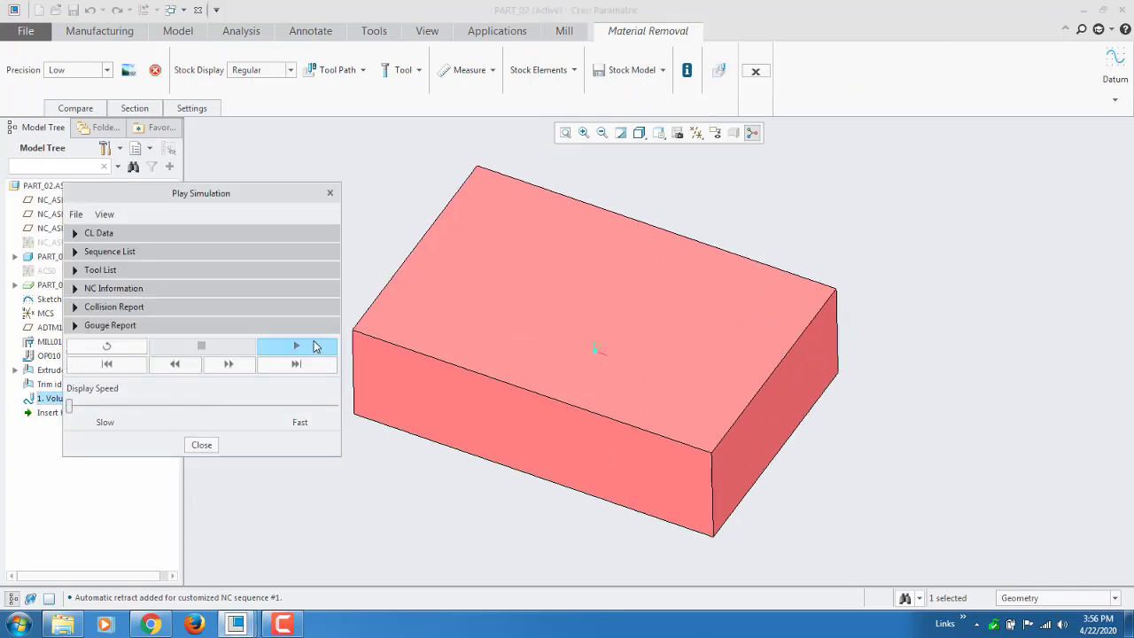
pyautogui.click(296, 345)
pyautogui.scroll(2, 941, 353)
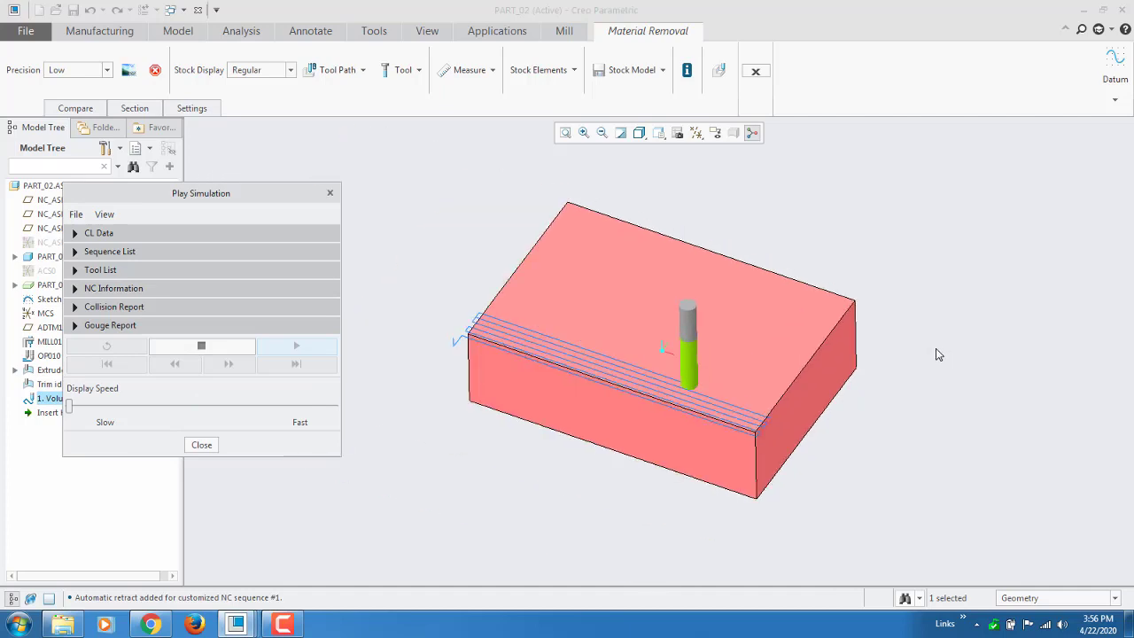
pyautogui.scroll(1, 940, 355)
pyautogui.scroll(-2, 881, 338)
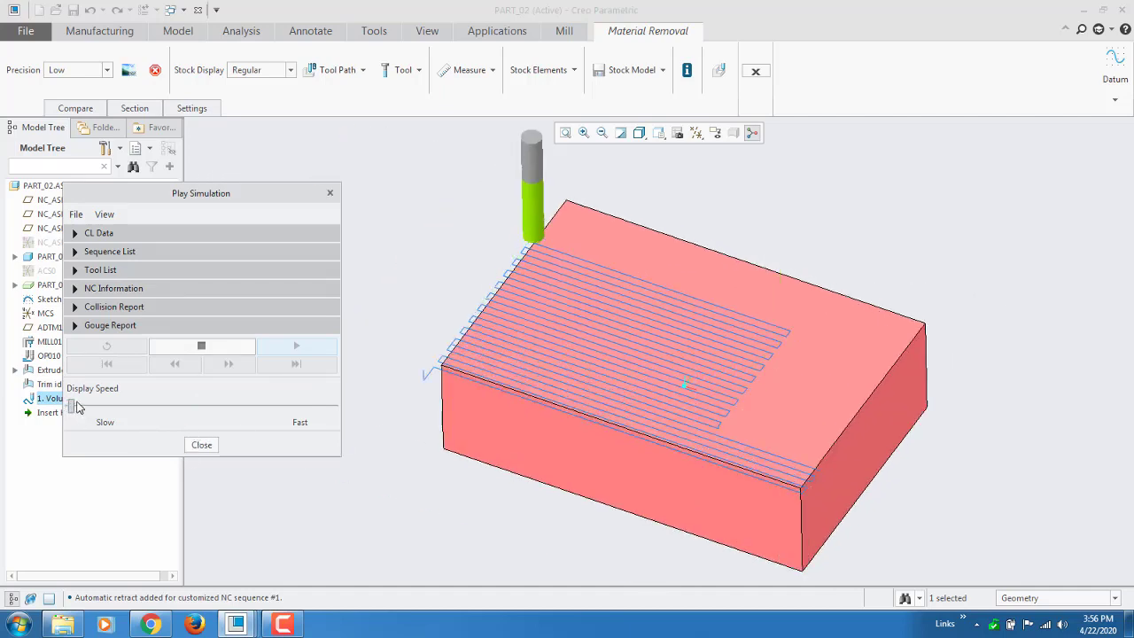
# Raise the display speed slightly and examine how the tool contours around the uncut areas on the stock's upper face.
pyautogui.moveTo(76, 406); pyautogui.dragTo(87, 406)
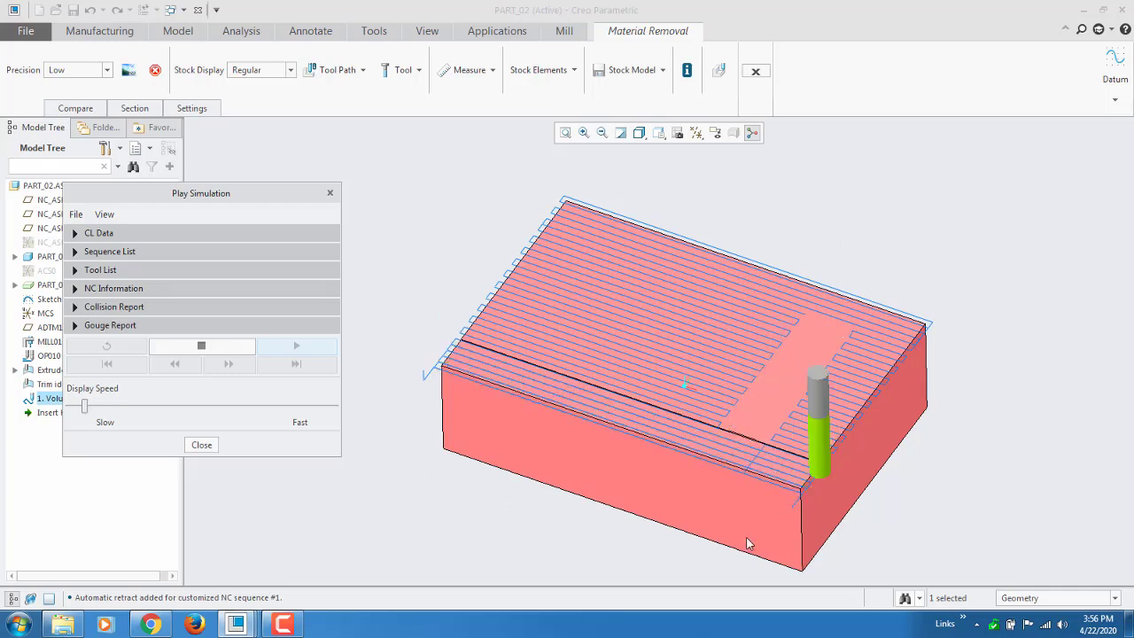
pyautogui.scroll(-5, 781, 514)
pyautogui.scroll(5, 800, 488)
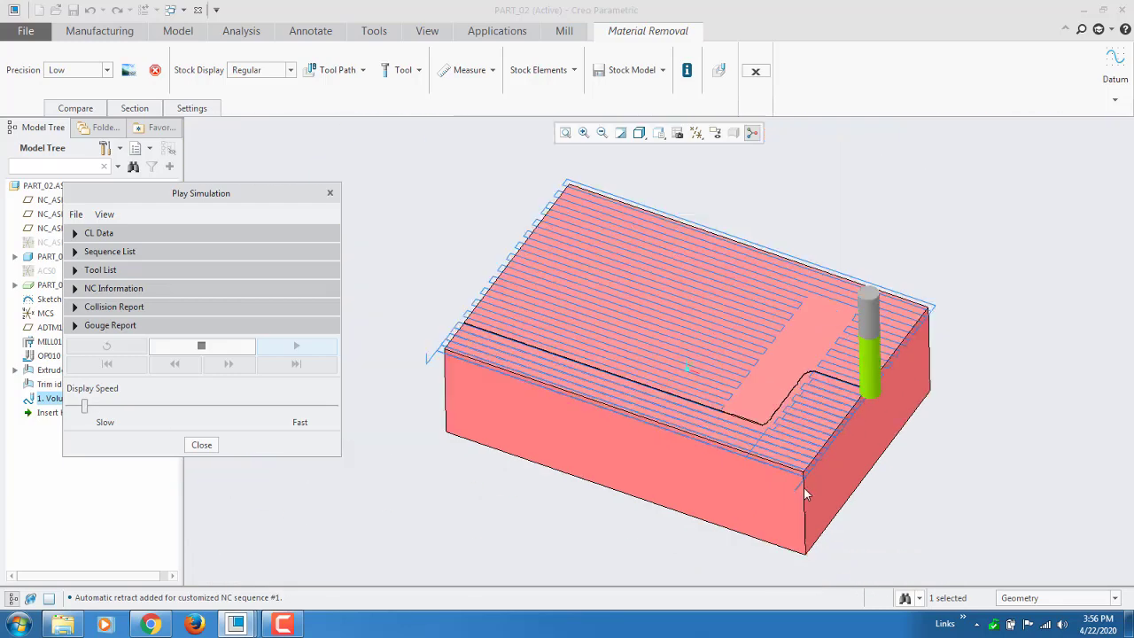
pyautogui.scroll(1, 804, 487)
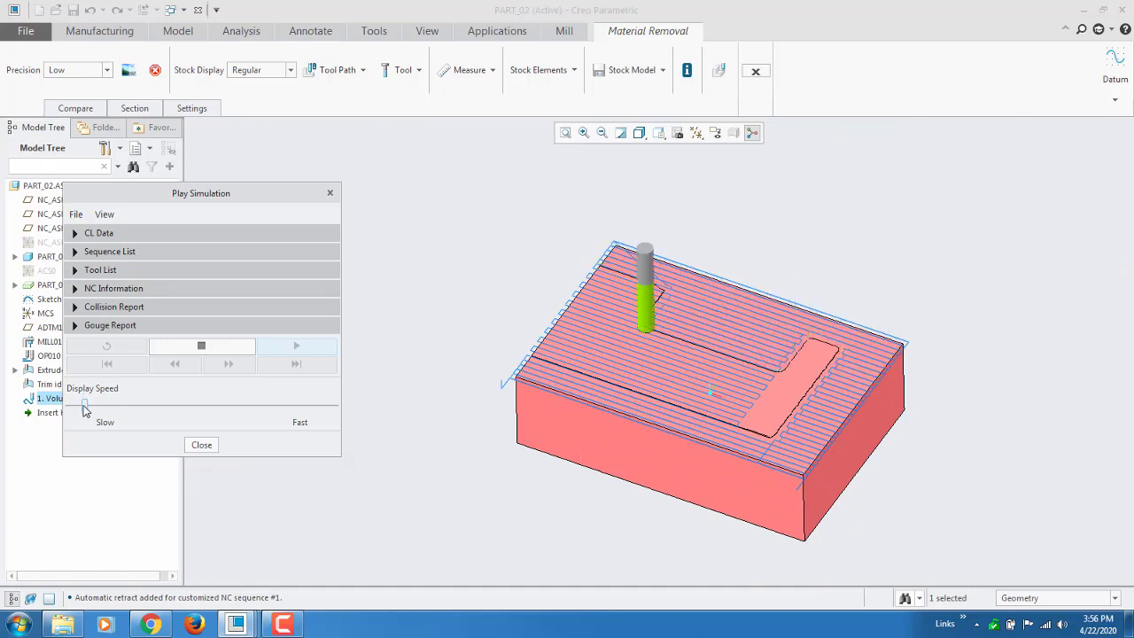
# Raise the simulation to a medium-slow display speed and examine the two raised areas left in the stock.
pyautogui.moveTo(85, 408); pyautogui.dragTo(169, 406)
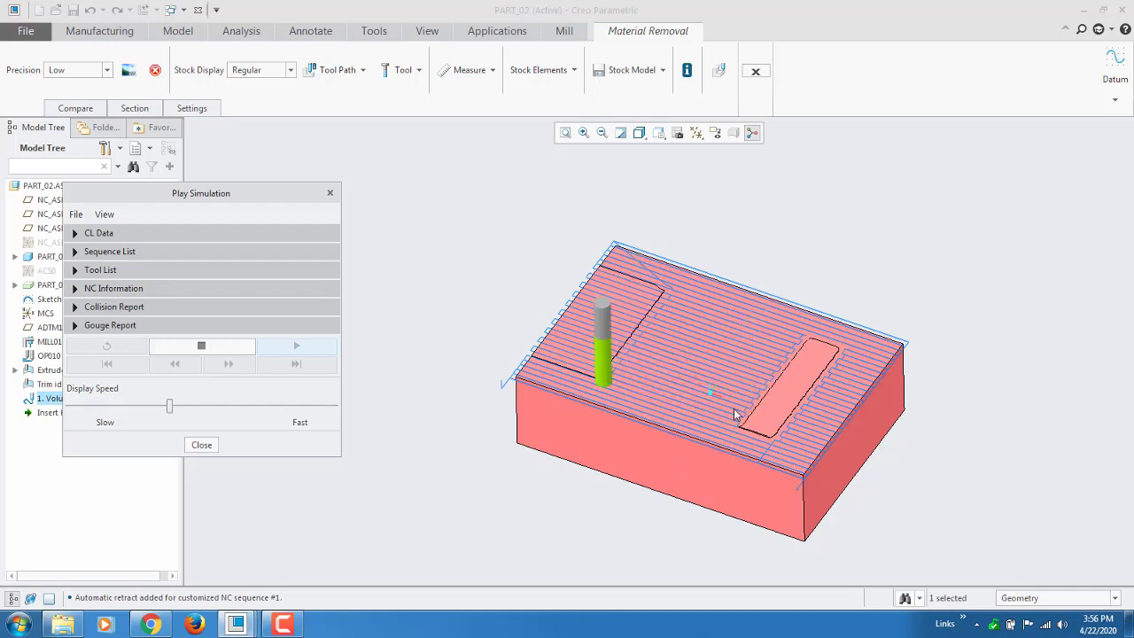
pyautogui.scroll(5, 780, 450)
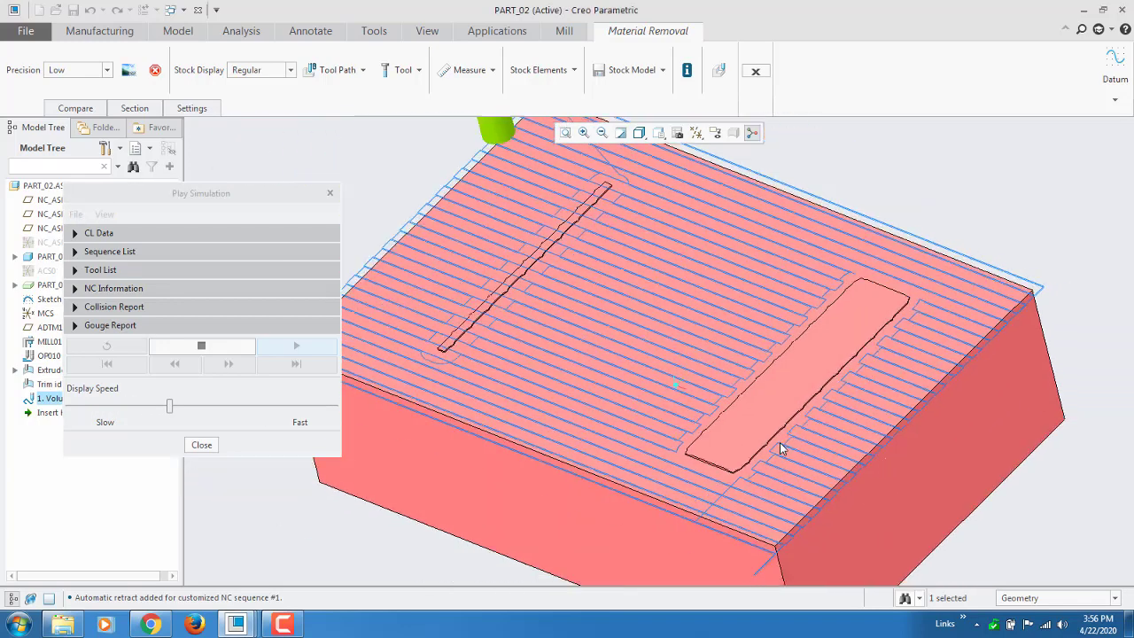
pyautogui.scroll(-5, 779, 450)
pyautogui.scroll(2, 780, 450)
pyautogui.scroll(-2, 658, 413)
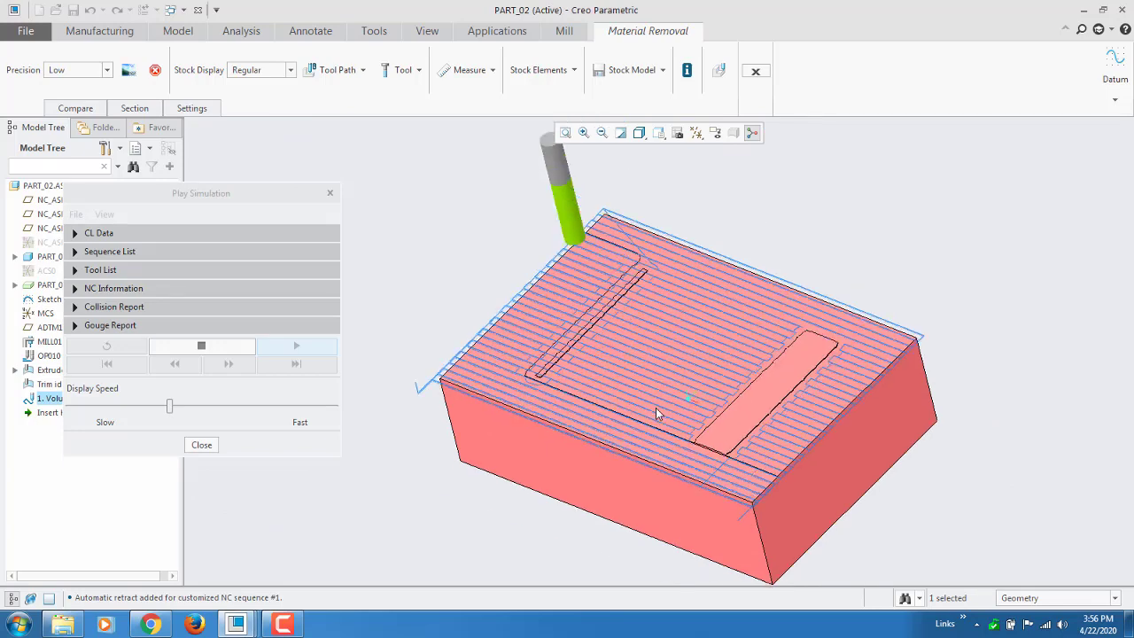
# Increase the simulation to the fastest display speed and follow the deeper slices being cut around the raised areas.
pyautogui.moveTo(171, 407); pyautogui.dragTo(307, 411)
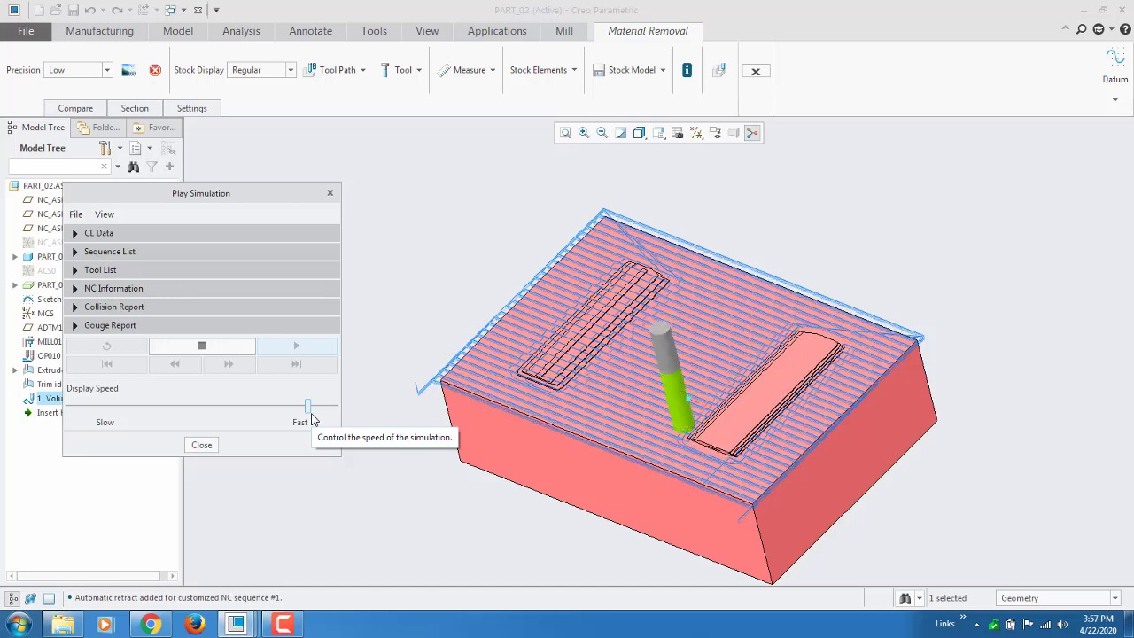
pyautogui.moveTo(309, 406); pyautogui.dragTo(344, 415)
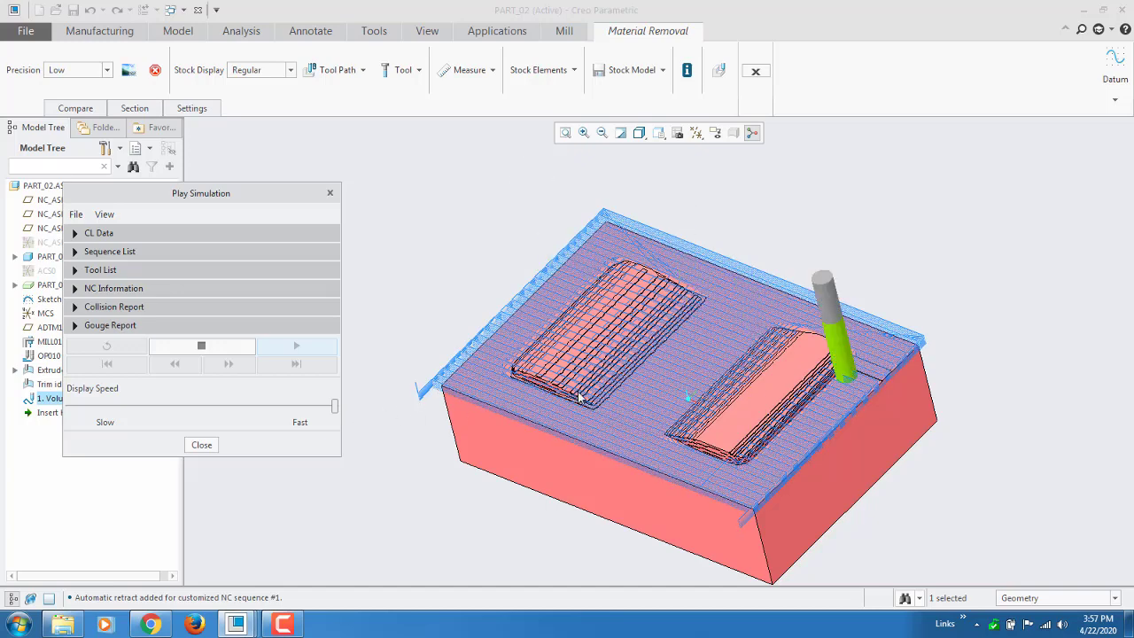
pyautogui.scroll(-2, 580, 396)
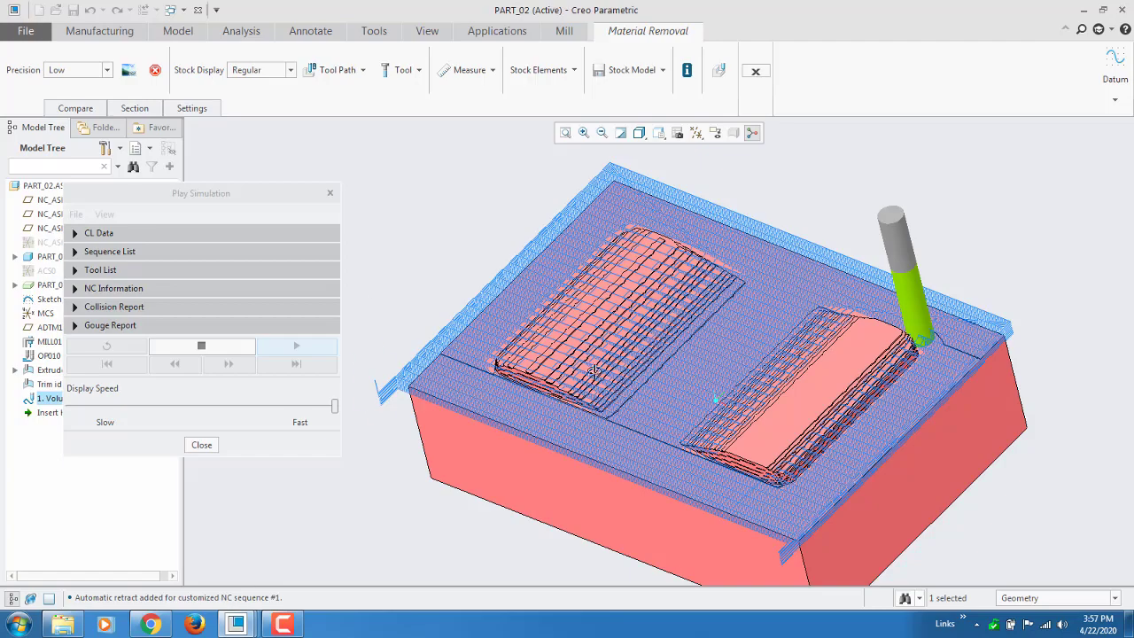
pyautogui.moveTo(594, 370); pyautogui.dragTo(562, 394, button='middle')
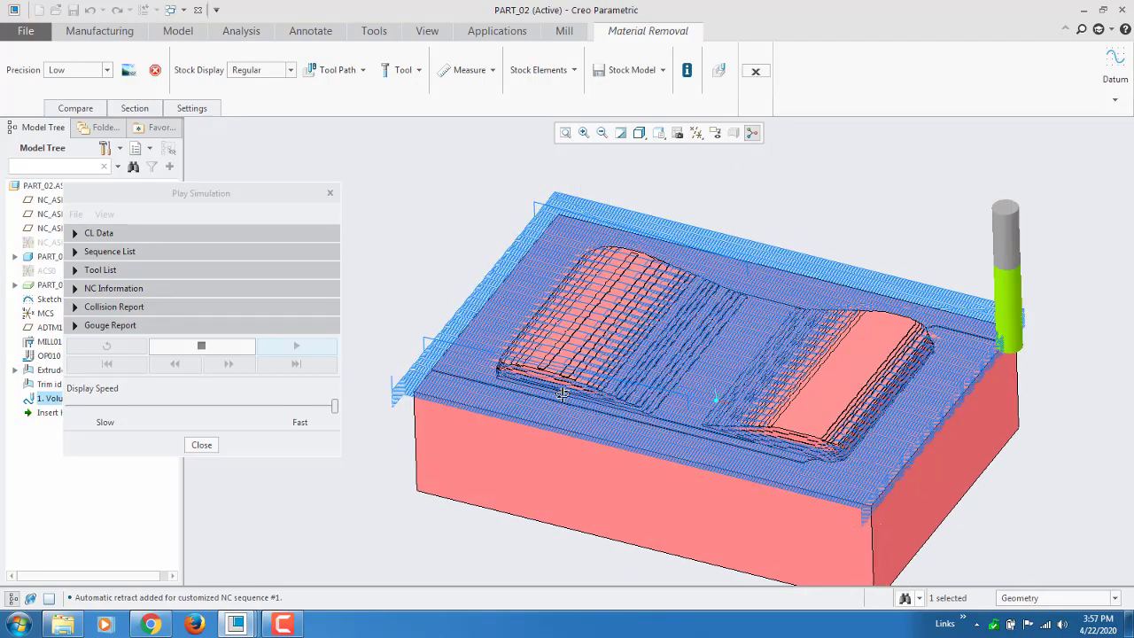
# Inspect the stepped roughing surfaces up close and from other angles, let the simulation play to its end, and close the player.
pyautogui.scroll(-8, 568, 389)
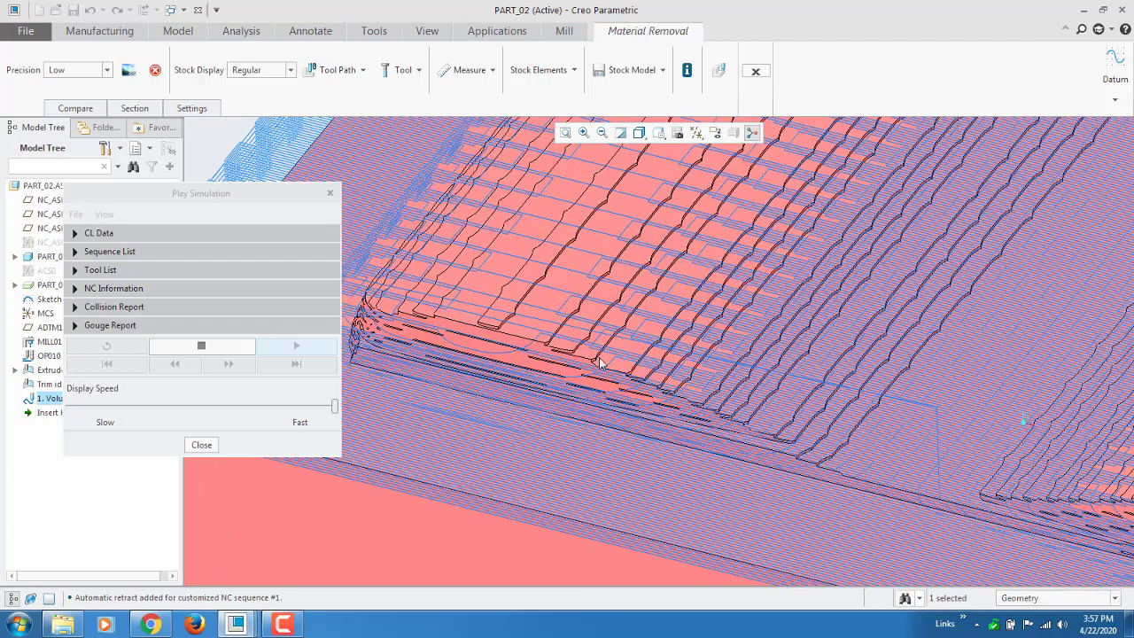
pyautogui.scroll(8, 594, 362)
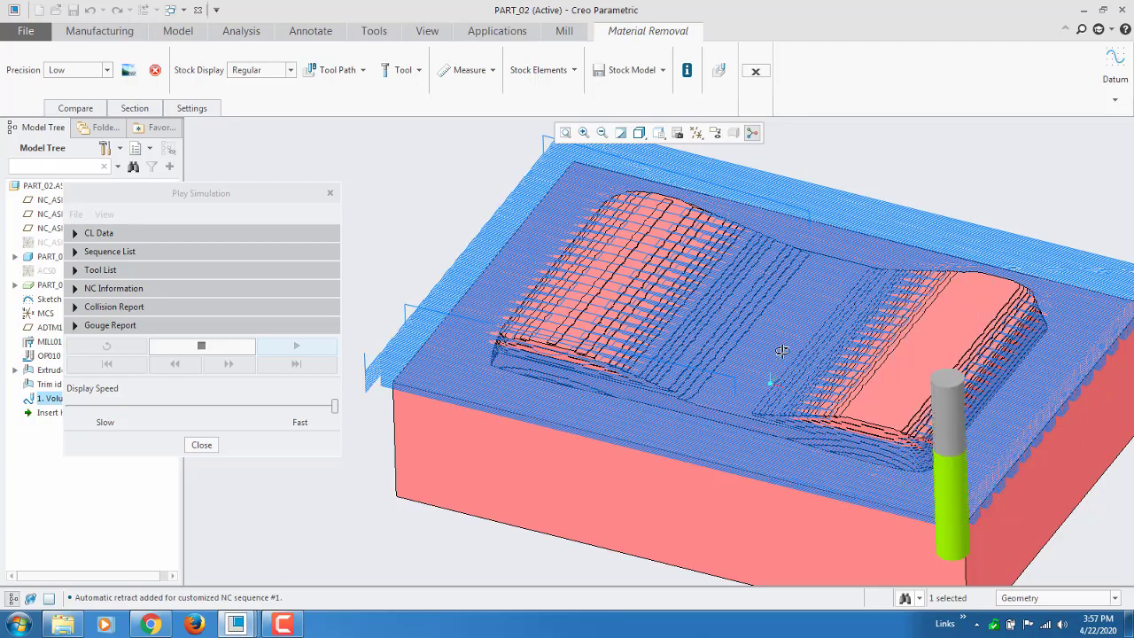
pyautogui.moveTo(788, 350); pyautogui.dragTo(628, 349, button='middle')
pyautogui.hotkey('ctrl', 'd')
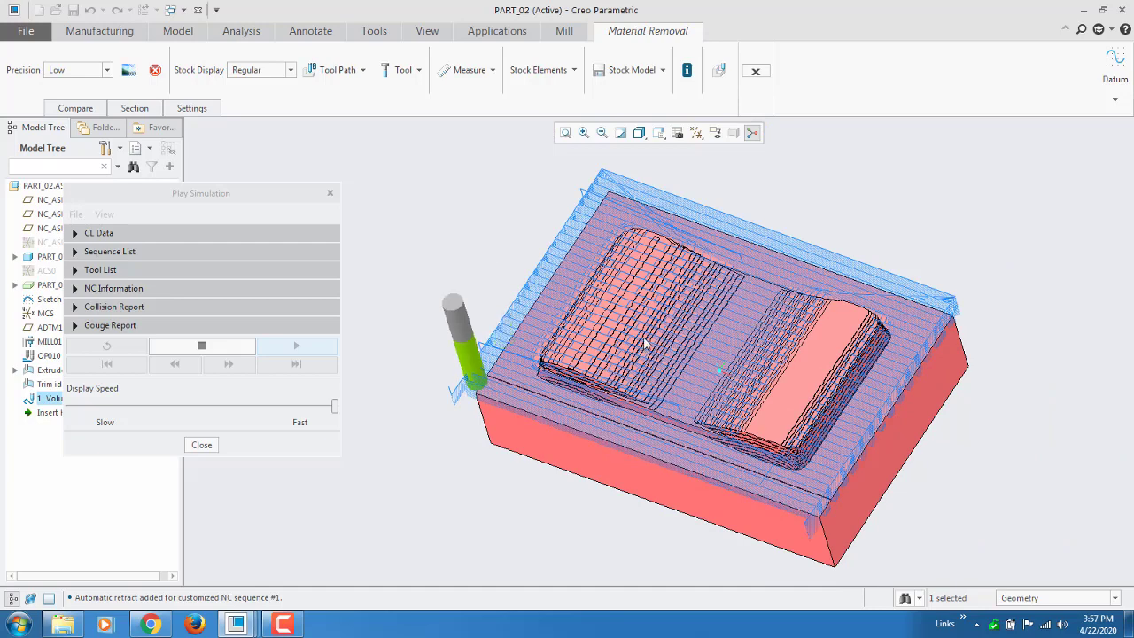
pyautogui.moveTo(643, 337); pyautogui.dragTo(820, 414, button='middle')
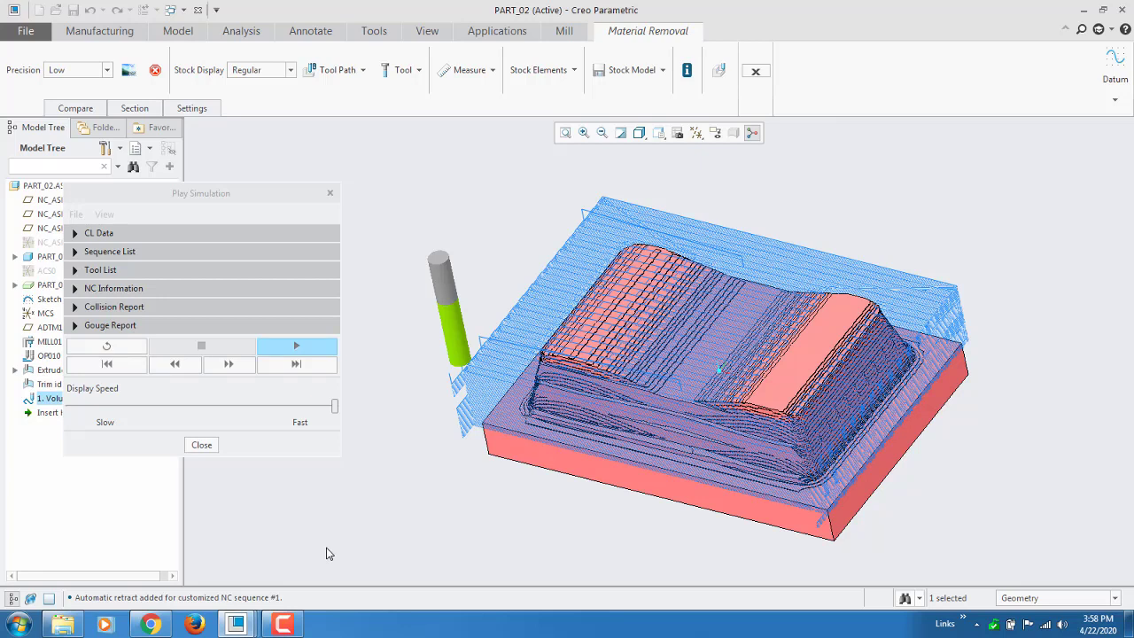
pyautogui.click(208, 446)
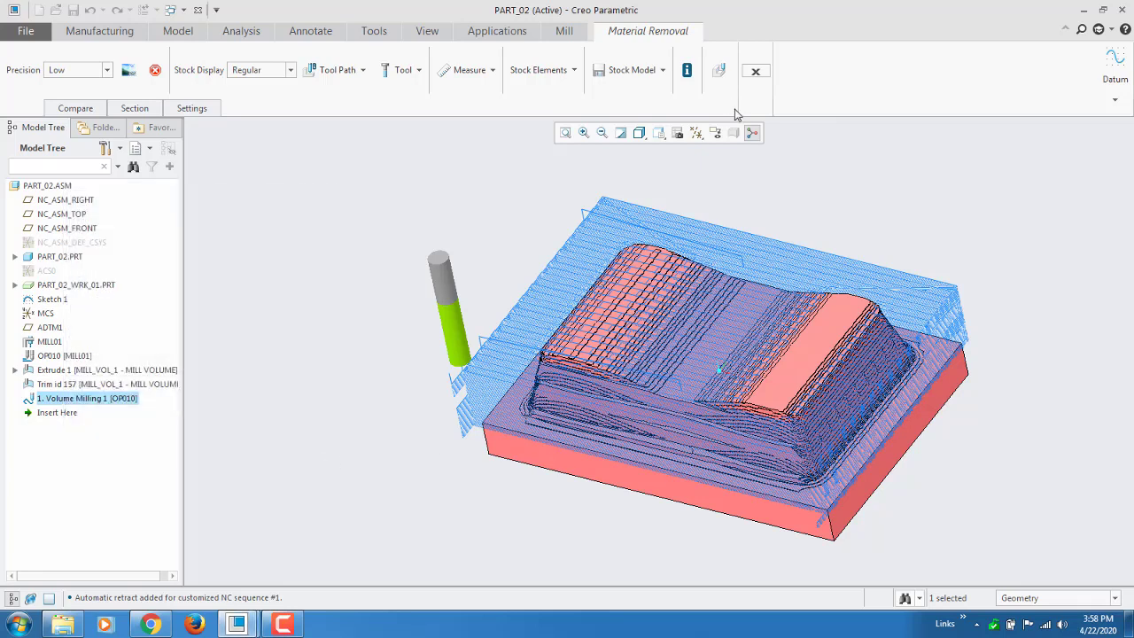